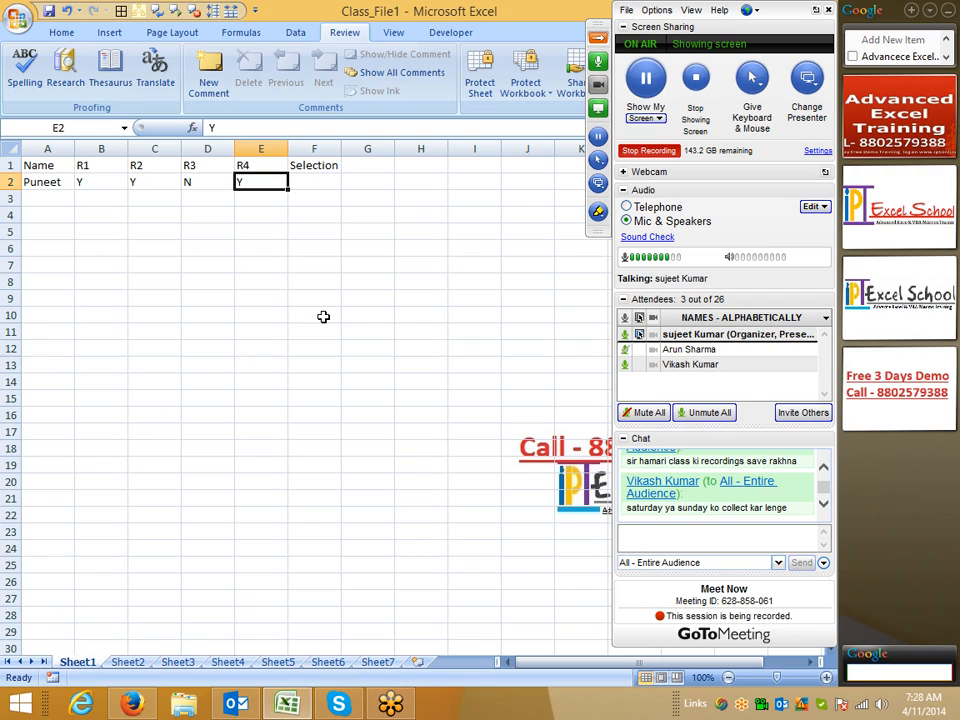
Examine the R1 to R4 entries in row 2, ending on the Selection cell F2.
{"action": "key", "text": "Right"}
{"action": "key", "text": "Left"}
{"action": "key", "text": "Left"}
{"action": "key", "text": "Left"}
{"action": "key", "text": "Left"}
{"action": "key", "text": "Right"}
{"action": "key", "text": "Right"}
{"action": "key", "text": "Right"}
{"action": "key", "text": "Right"}
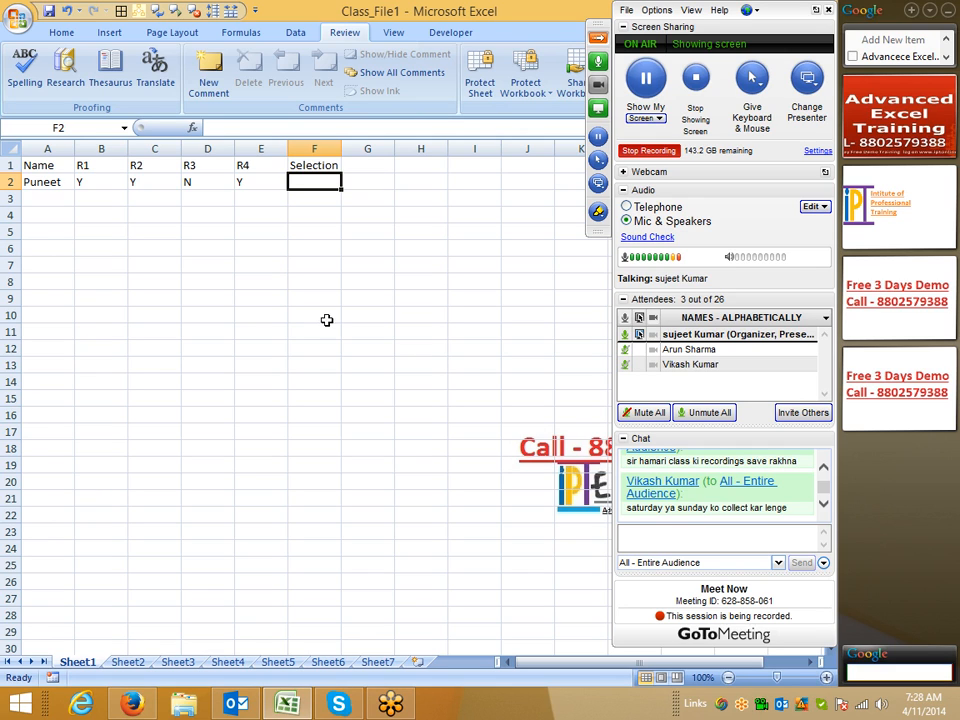
Enable the meeting's Pen drawing tool, collapse the meeting panel and draw a slanted green line above columns I and J.
{"action": "left_click", "coordinate": [598, 212]}
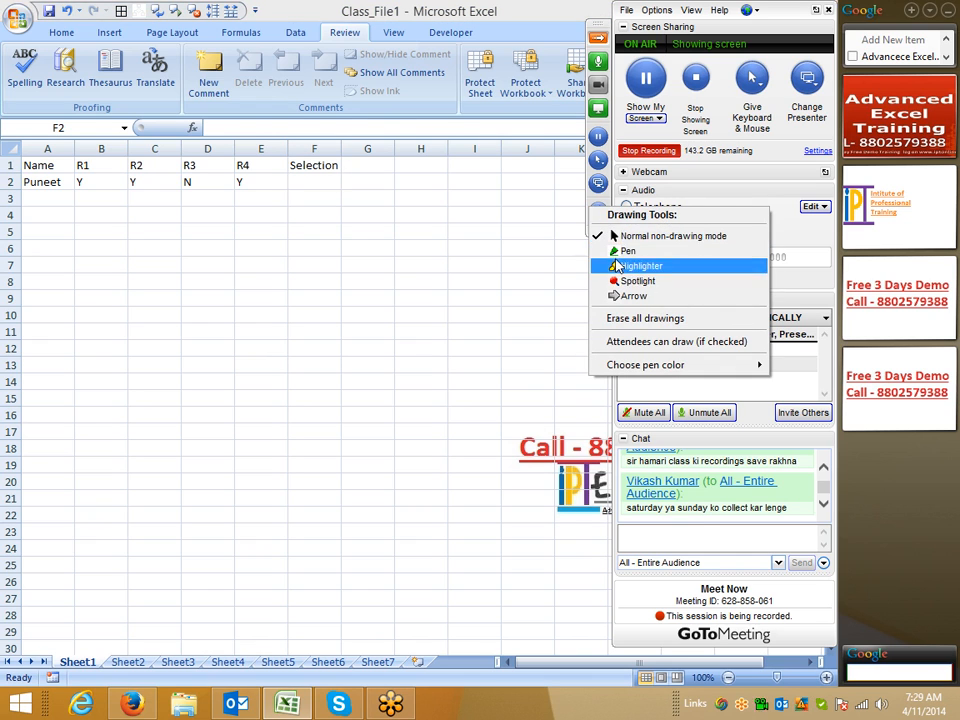
{"action": "left_click", "coordinate": [625, 251]}
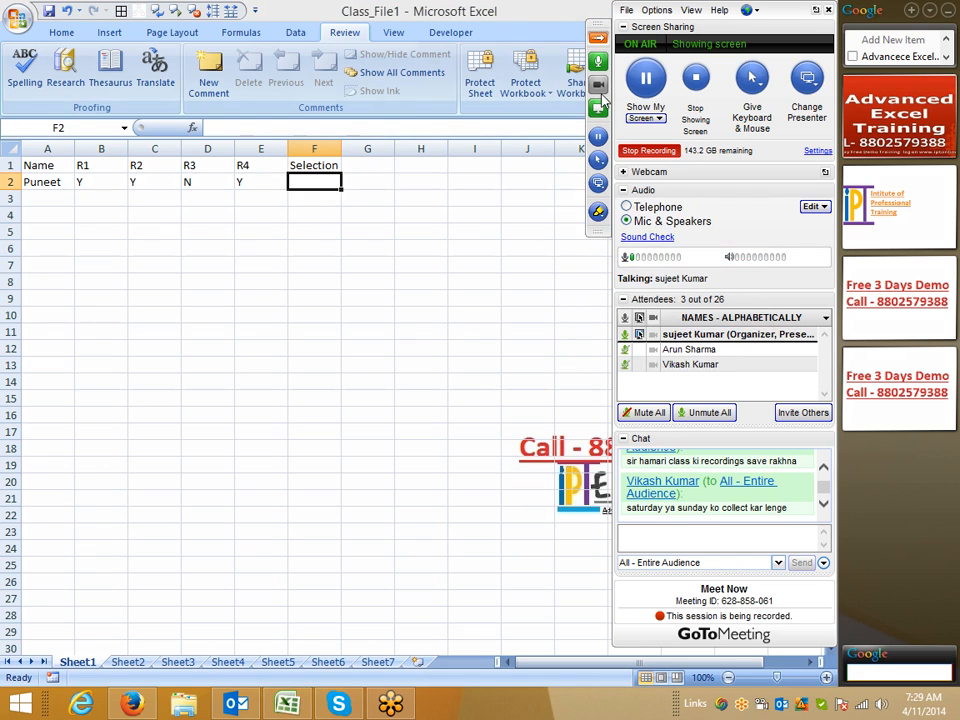
{"action": "left_click", "coordinate": [598, 37]}
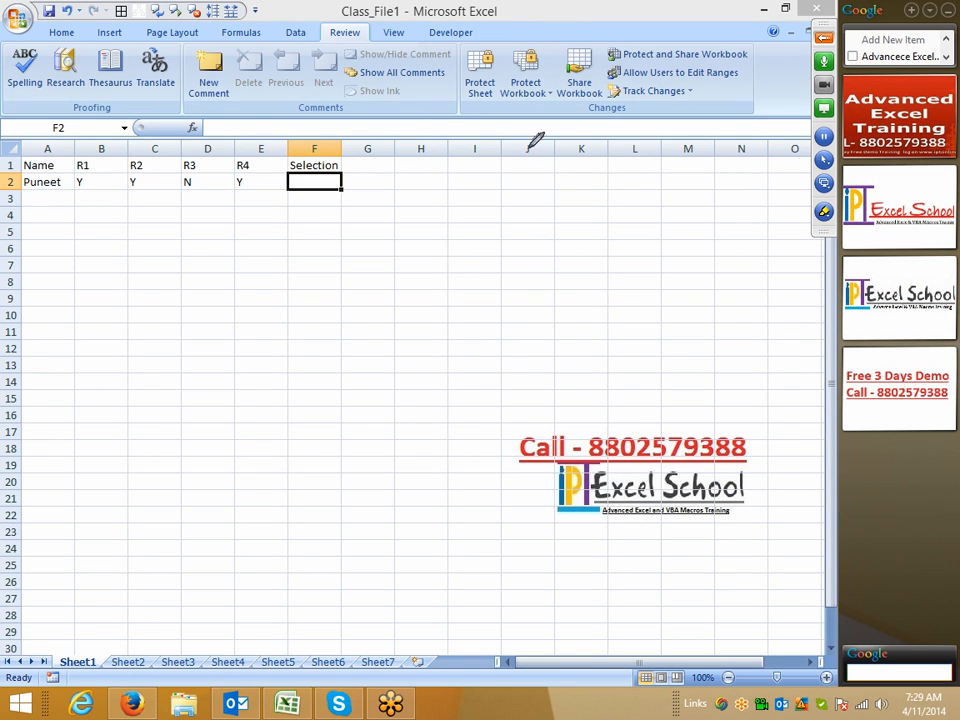
{"action": "left_click_drag", "start_coordinate": [497, 120], "coordinate": [543, 38]}
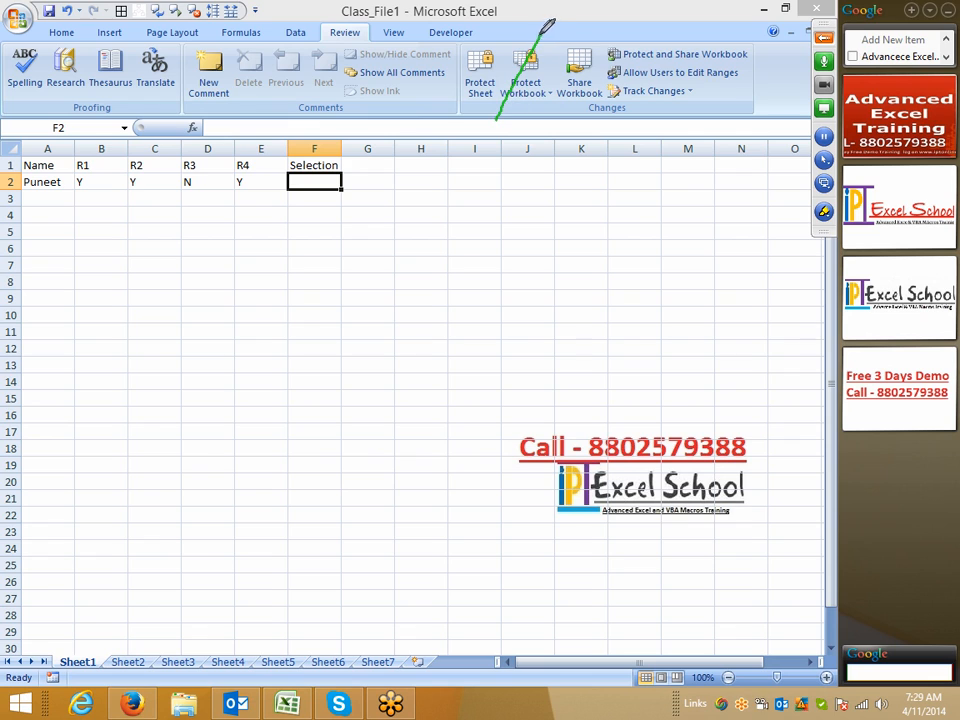
Set the pen colour to red and draw the first flowchart diamond above columns J and K, starting along the green line.
{"action": "left_click", "coordinate": [824, 211]}
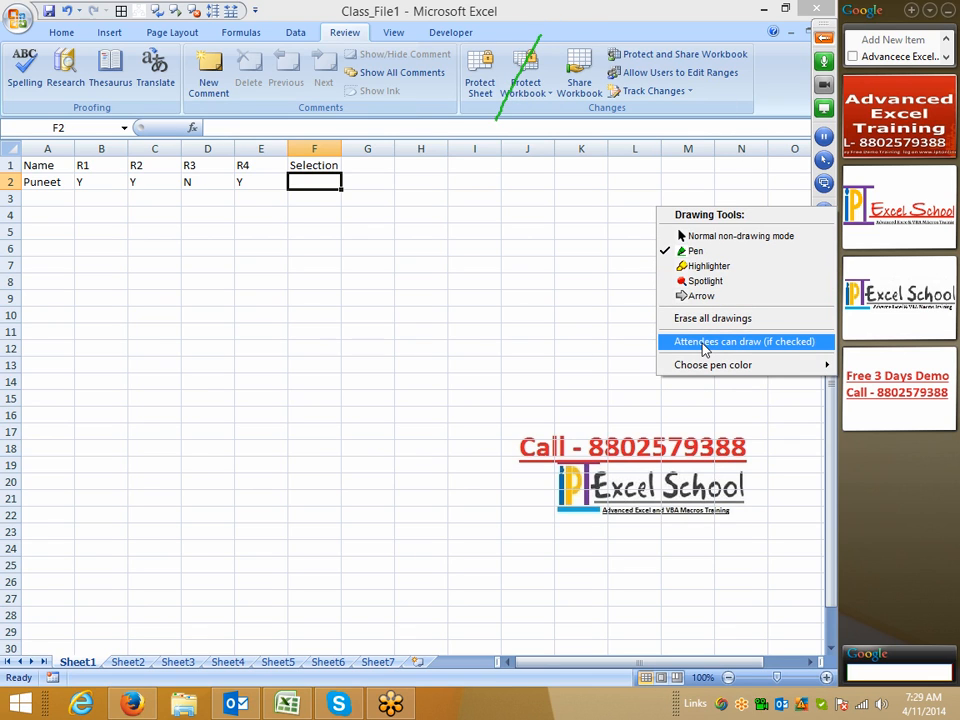
{"action": "mouse_move", "coordinate": [703, 364]}
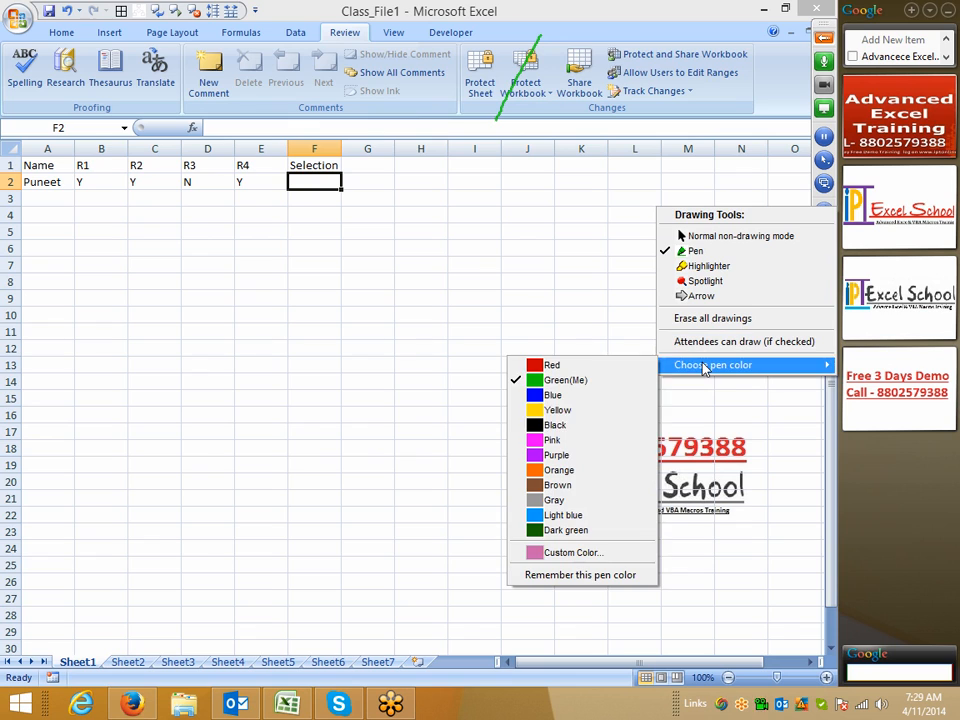
{"action": "left_click", "coordinate": [556, 366]}
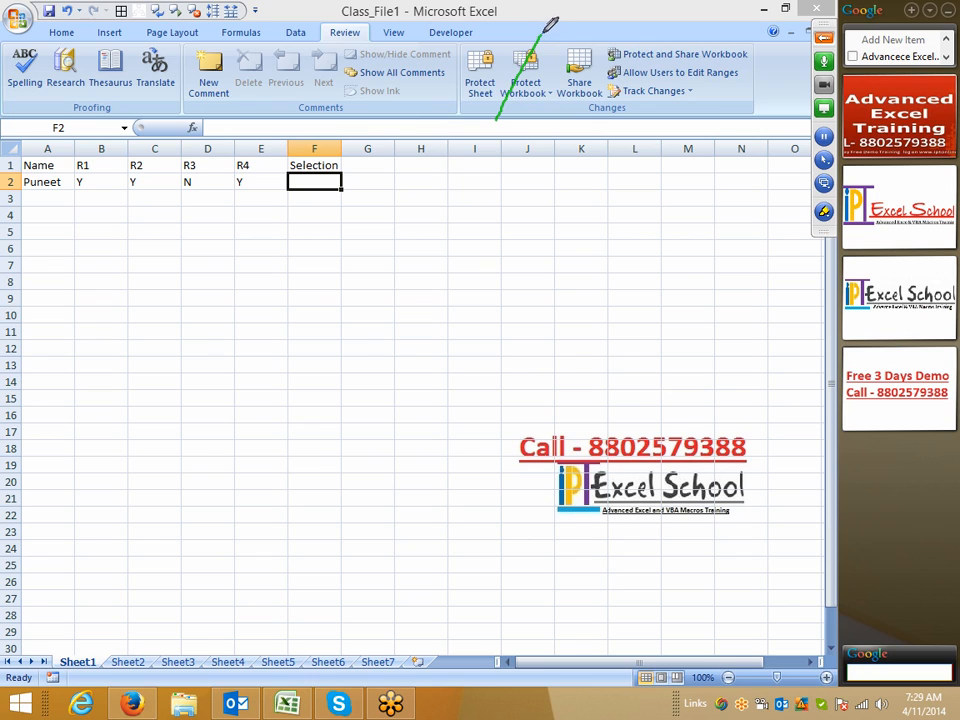
{"action": "left_click_drag", "start_coordinate": [543, 34], "coordinate": [500, 110]}
{"action": "left_click_drag", "start_coordinate": [541, 38], "coordinate": [583, 101]}
{"action": "left_click_drag", "start_coordinate": [505, 108], "coordinate": [549, 158]}
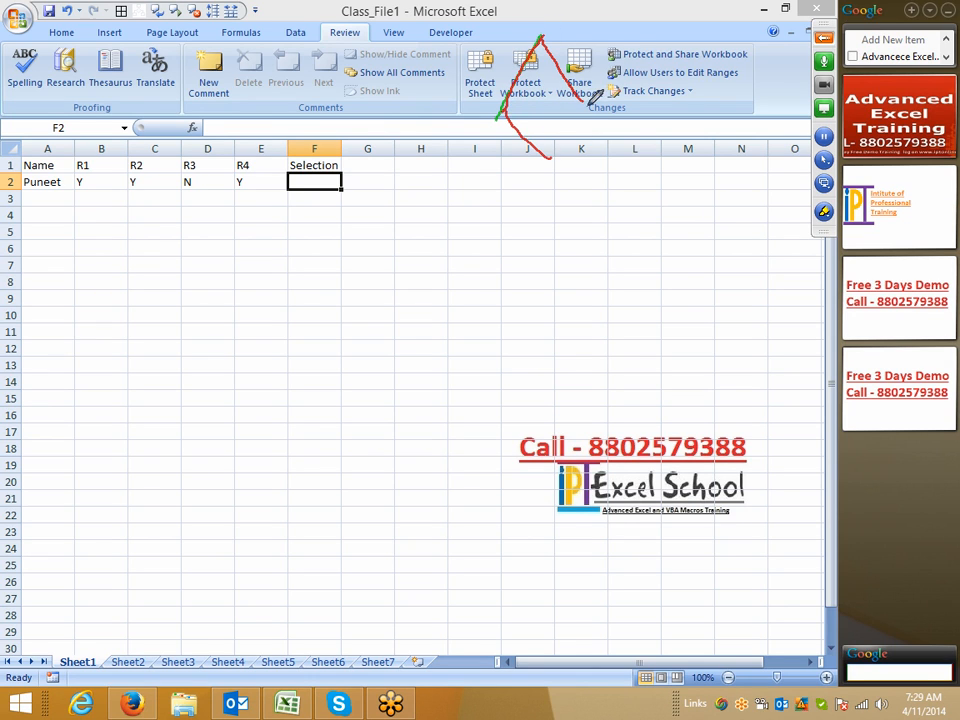
{"action": "left_click_drag", "start_coordinate": [583, 101], "coordinate": [552, 156]}
Draw a connector from the first diamond's right corner down to a second diamond around columns L and M, rows 2 to 7.
{"action": "mouse_move", "coordinate": [583, 101]}
{"action": "left_mouse_down"}
{"action": "mouse_move", "coordinate": [669, 101]}
{"action": "mouse_move", "coordinate": [672, 168]}
{"action": "mouse_move", "coordinate": [614, 238]}
{"action": "left_mouse_up"}
{"action": "left_click_drag", "start_coordinate": [672, 170], "coordinate": [696, 220]}
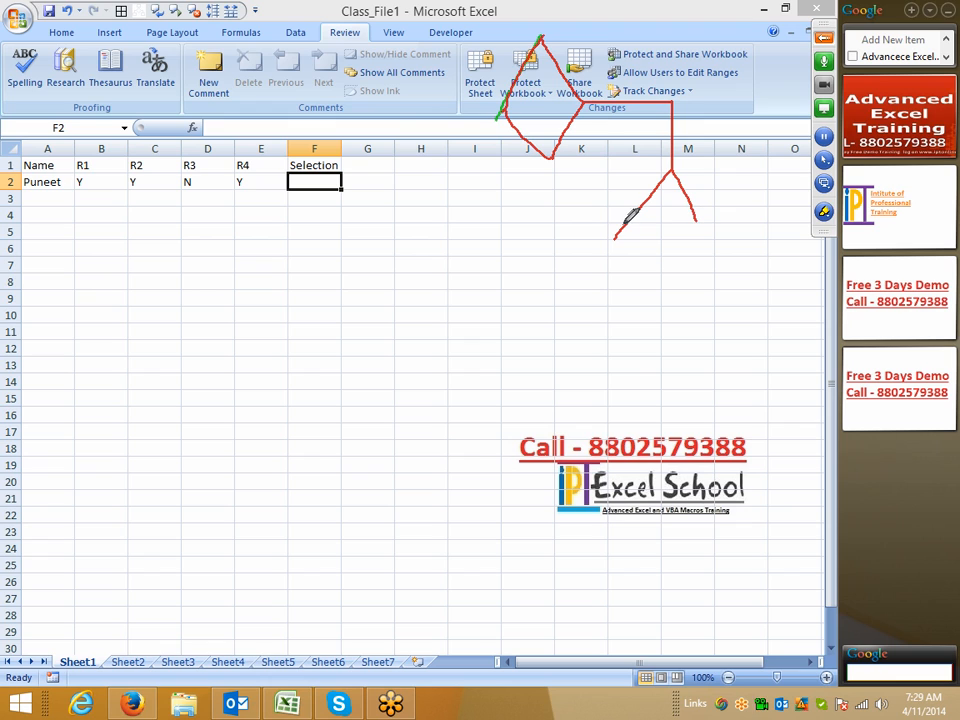
{"action": "left_click_drag", "start_coordinate": [616, 236], "coordinate": [663, 265]}
{"action": "left_click_drag", "start_coordinate": [694, 220], "coordinate": [663, 266]}
Draw a connector from the second diamond's right corner down to a third diamond around columns M and N, rows 11 to 17.
{"action": "mouse_move", "coordinate": [697, 221]}
{"action": "left_mouse_down"}
{"action": "mouse_move", "coordinate": [735, 250]}
{"action": "mouse_move", "coordinate": [733, 321]}
{"action": "mouse_move", "coordinate": [697, 373]}
{"action": "left_mouse_up"}
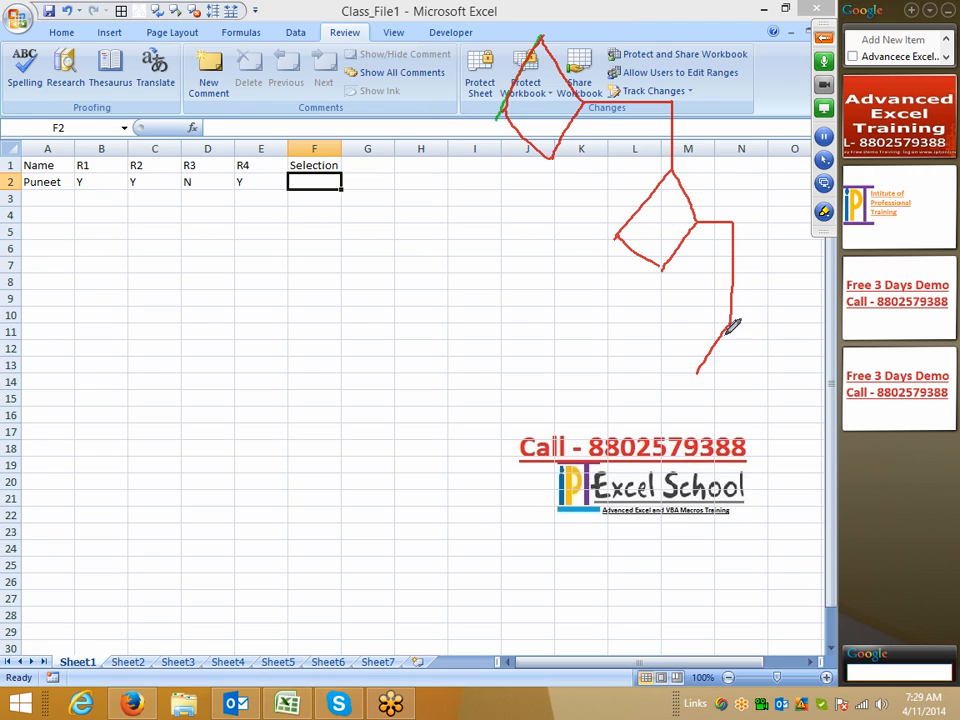
{"action": "left_click_drag", "start_coordinate": [733, 326], "coordinate": [763, 372]}
{"action": "left_click_drag", "start_coordinate": [698, 373], "coordinate": [735, 425]}
{"action": "left_click_drag", "start_coordinate": [764, 371], "coordinate": [735, 425]}
Draw a connector from the third diamond's right corner down to a fourth diamond around columns N and O, rows 18 to 24.
{"action": "mouse_move", "coordinate": [763, 373]}
{"action": "left_mouse_down"}
{"action": "mouse_move", "coordinate": [798, 369]}
{"action": "mouse_move", "coordinate": [801, 436]}
{"action": "mouse_move", "coordinate": [748, 525]}
{"action": "left_mouse_up"}
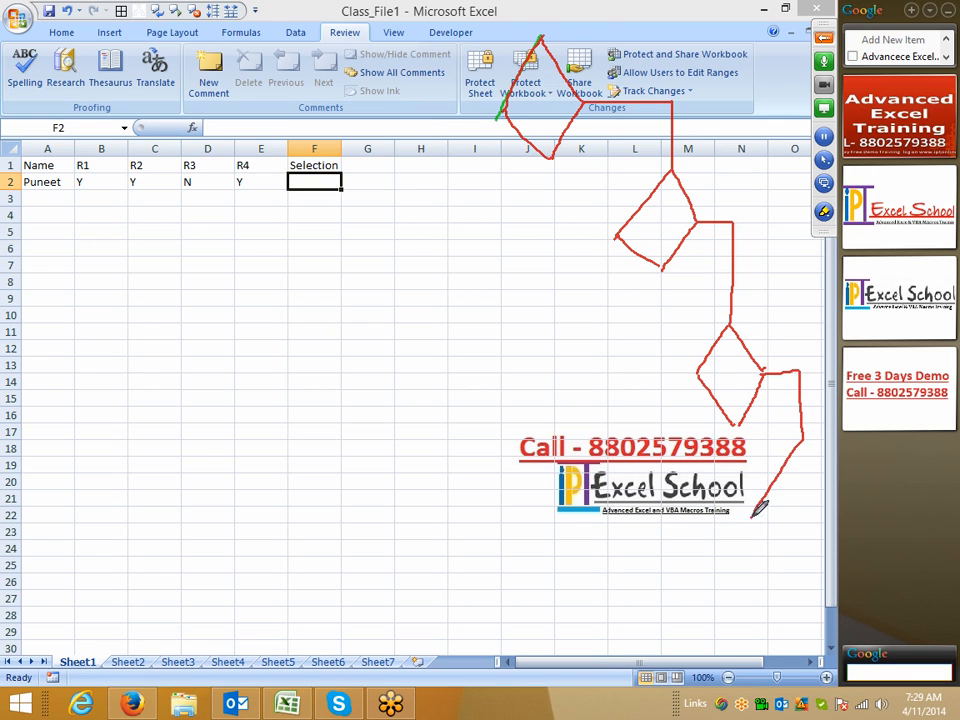
{"action": "mouse_move", "coordinate": [801, 441]}
{"action": "left_mouse_down"}
{"action": "mouse_move", "coordinate": [844, 504]}
{"action": "mouse_move", "coordinate": [808, 558]}
{"action": "left_mouse_up"}
{"action": "left_click_drag", "start_coordinate": [748, 525], "coordinate": [811, 555]}
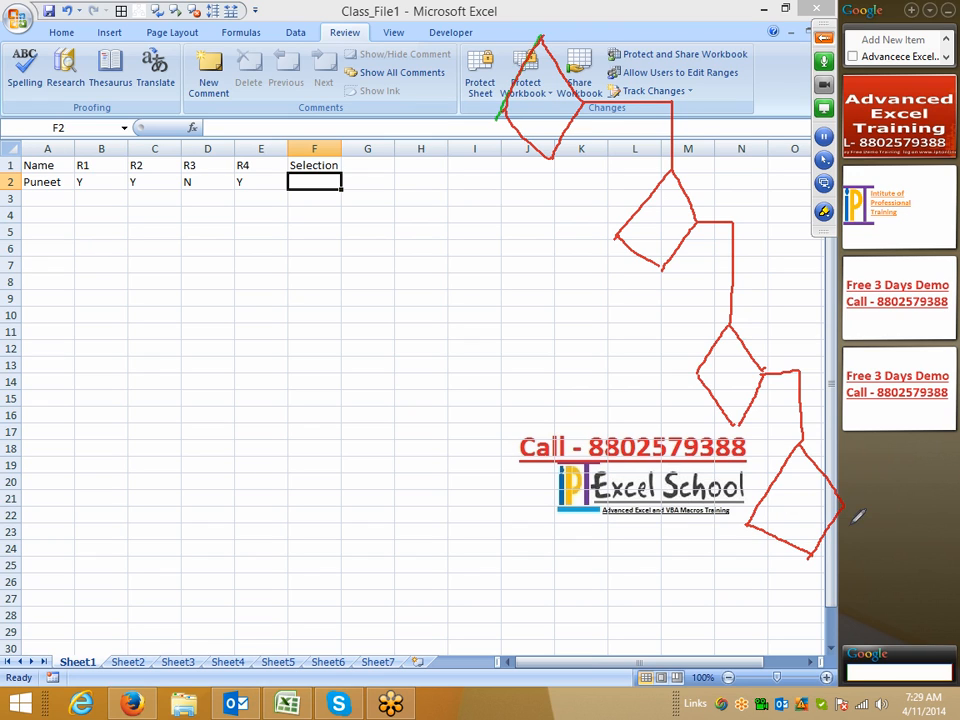
Draw a branch ending in an outcome box from each side corner of the fourth diamond.
{"action": "mouse_move", "coordinate": [843, 504]}
{"action": "left_mouse_down"}
{"action": "mouse_move", "coordinate": [898, 495]}
{"action": "mouse_move", "coordinate": [905, 572]}
{"action": "left_mouse_up"}
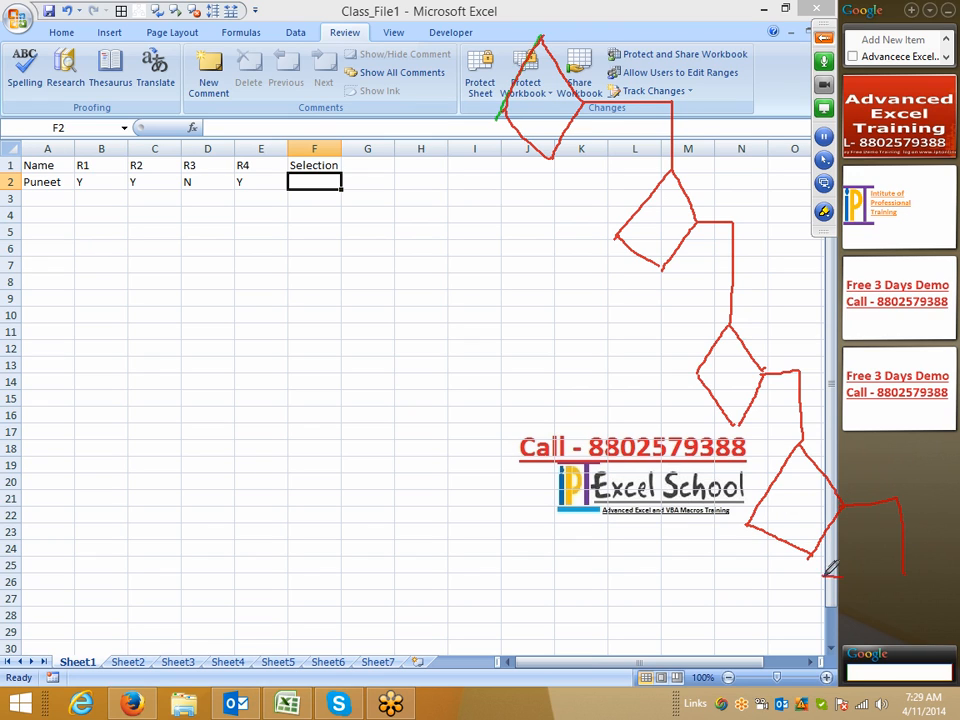
{"action": "mouse_move", "coordinate": [873, 626]}
{"action": "left_mouse_down"}
{"action": "mouse_move", "coordinate": [811, 612]}
{"action": "mouse_move", "coordinate": [820, 581]}
{"action": "left_mouse_up"}
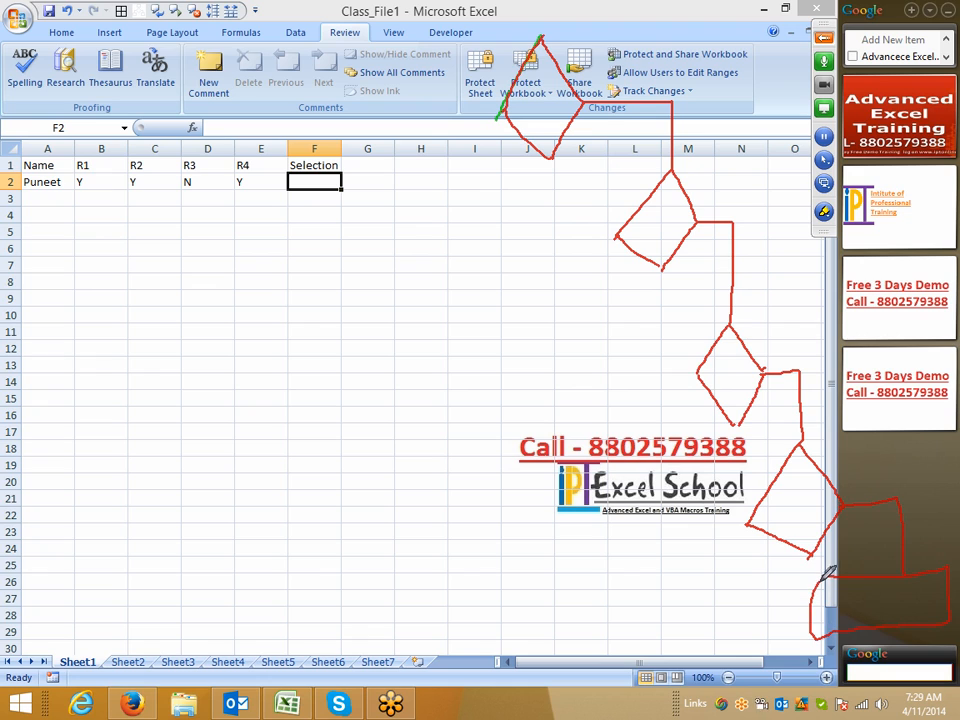
{"action": "mouse_move", "coordinate": [748, 525]}
{"action": "left_mouse_down"}
{"action": "mouse_move", "coordinate": [673, 531]}
{"action": "mouse_move", "coordinate": [676, 588]}
{"action": "left_mouse_up"}
{"action": "left_click_drag", "start_coordinate": [582, 606], "coordinate": [714, 595]}
{"action": "mouse_move", "coordinate": [714, 595]}
{"action": "left_mouse_down"}
{"action": "mouse_move", "coordinate": [718, 633]}
{"action": "mouse_move", "coordinate": [558, 647]}
{"action": "mouse_move", "coordinate": [560, 602]}
{"action": "mouse_move", "coordinate": [600, 602]}
{"action": "left_mouse_up"}
Number the diamonds 1 to 4 and mark the fourth diamond's right outcome box T and its left one F.
{"action": "left_click_drag", "start_coordinate": [534, 88], "coordinate": [534, 112]}
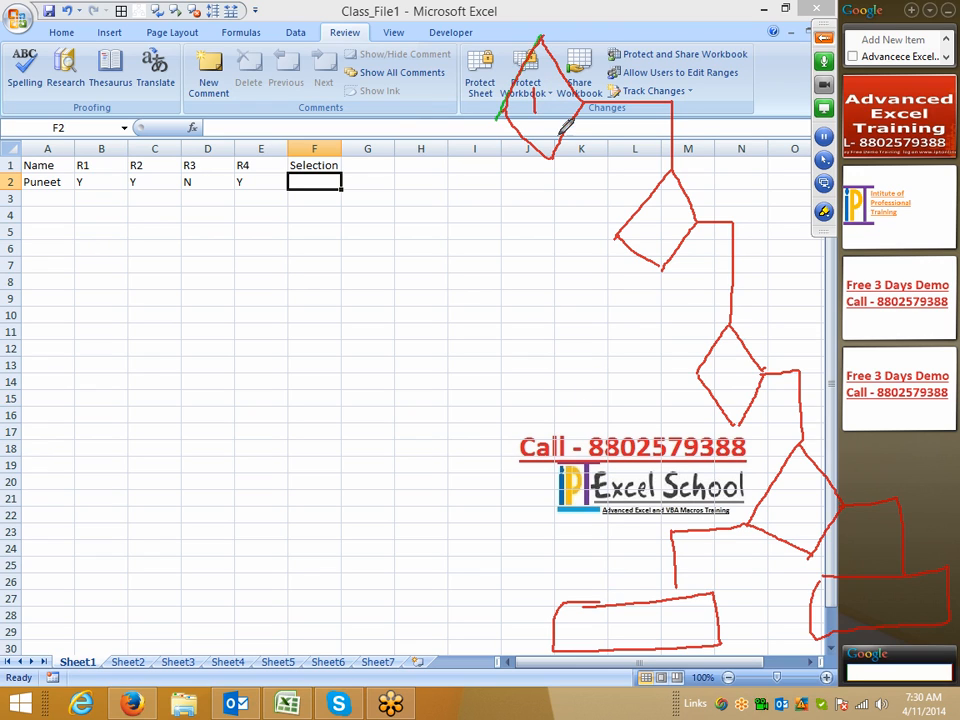
{"action": "left_click_drag", "start_coordinate": [664, 212], "coordinate": [678, 228]}
{"action": "left_click_drag", "start_coordinate": [726, 348], "coordinate": [733, 371]}
{"action": "mouse_move", "coordinate": [786, 479]}
{"action": "left_mouse_down"}
{"action": "mouse_move", "coordinate": [804, 489]}
{"action": "mouse_move", "coordinate": [810, 515]}
{"action": "left_mouse_up"}
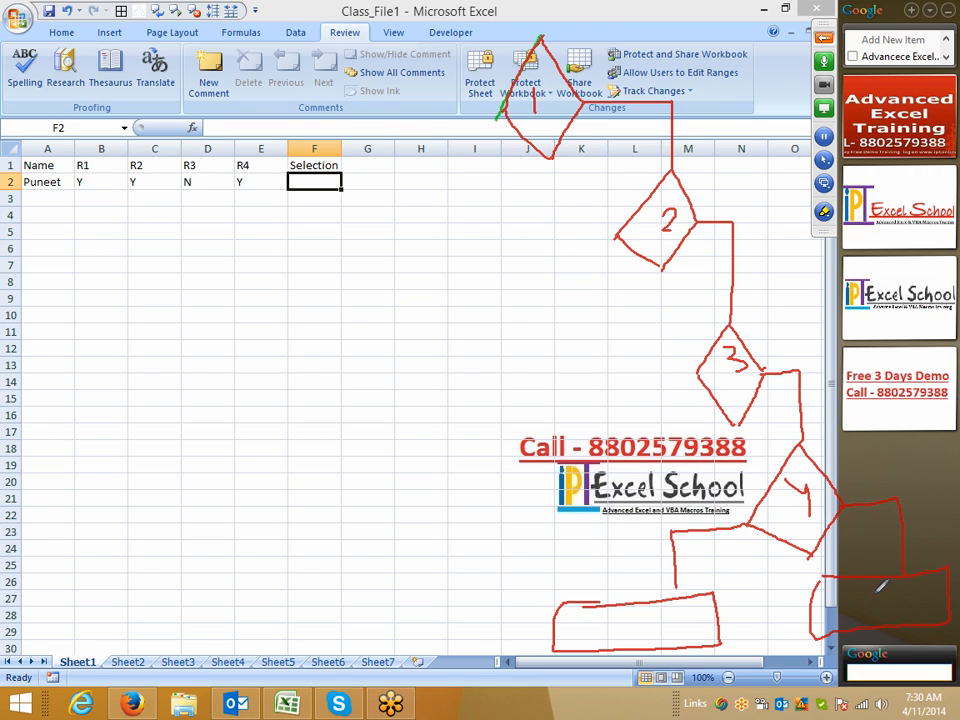
{"action": "mouse_move", "coordinate": [615, 618]}
{"action": "left_mouse_down"}
{"action": "mouse_move", "coordinate": [615, 643]}
{"action": "mouse_move", "coordinate": [629, 615]}
{"action": "mouse_move", "coordinate": [625, 628]}
{"action": "left_mouse_up"}
Draw a branch from diamond 1 to a box marked F, and circle and link the R1 to R4 values toward a result box.
{"action": "mouse_move", "coordinate": [497, 116]}
{"action": "left_mouse_down"}
{"action": "mouse_move", "coordinate": [472, 120]}
{"action": "mouse_move", "coordinate": [478, 178]}
{"action": "left_mouse_up"}
{"action": "mouse_move", "coordinate": [420, 201]}
{"action": "left_mouse_down"}
{"action": "mouse_move", "coordinate": [518, 198]}
{"action": "mouse_move", "coordinate": [484, 274]}
{"action": "mouse_move", "coordinate": [411, 268]}
{"action": "mouse_move", "coordinate": [416, 200]}
{"action": "left_mouse_up"}
{"action": "mouse_move", "coordinate": [452, 241]}
{"action": "left_mouse_down"}
{"action": "mouse_move", "coordinate": [456, 228]}
{"action": "mouse_move", "coordinate": [452, 263]}
{"action": "mouse_move", "coordinate": [466, 229]}
{"action": "mouse_move", "coordinate": [466, 240]}
{"action": "left_mouse_up"}
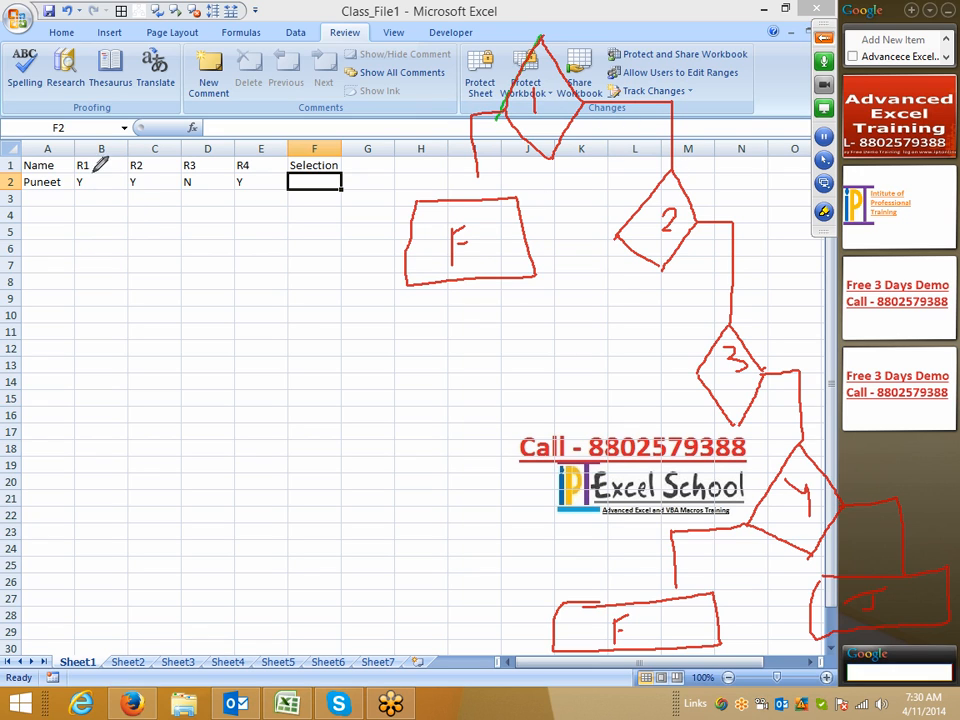
{"action": "mouse_move", "coordinate": [66, 165]}
{"action": "left_mouse_down"}
{"action": "mouse_move", "coordinate": [98, 190]}
{"action": "mouse_move", "coordinate": [128, 181]}
{"action": "mouse_move", "coordinate": [141, 195]}
{"action": "mouse_move", "coordinate": [196, 181]}
{"action": "mouse_move", "coordinate": [212, 195]}
{"action": "mouse_move", "coordinate": [248, 185]}
{"action": "mouse_move", "coordinate": [232, 190]}
{"action": "mouse_move", "coordinate": [249, 165]}
{"action": "mouse_move", "coordinate": [312, 240]}
{"action": "mouse_move", "coordinate": [313, 274]}
{"action": "mouse_move", "coordinate": [257, 250]}
{"action": "mouse_move", "coordinate": [318, 240]}
{"action": "left_mouse_up"}
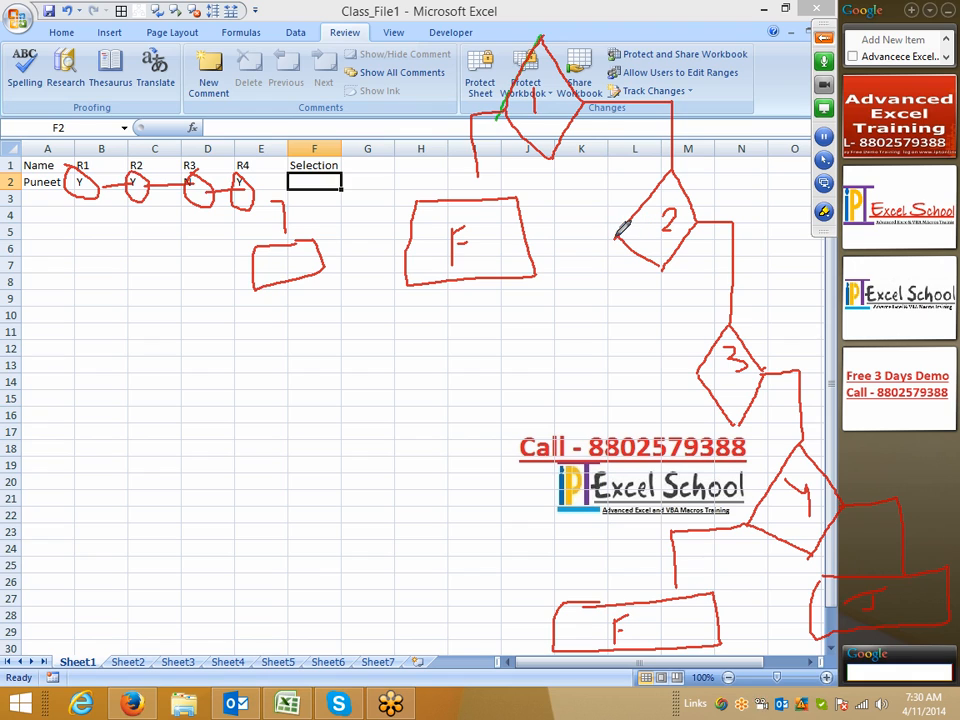
Draw branches from diamonds 2 and 3 to boxes marked F, and return to the normal non-drawing mode.
{"action": "left_click_drag", "start_coordinate": [606, 232], "coordinate": [602, 274]}
{"action": "mouse_move", "coordinate": [546, 302]}
{"action": "left_mouse_down"}
{"action": "mouse_move", "coordinate": [628, 295]}
{"action": "mouse_move", "coordinate": [639, 328]}
{"action": "mouse_move", "coordinate": [524, 312]}
{"action": "left_mouse_up"}
{"action": "mouse_move", "coordinate": [700, 372]}
{"action": "left_mouse_down"}
{"action": "mouse_move", "coordinate": [620, 370]}
{"action": "mouse_move", "coordinate": [614, 395]}
{"action": "mouse_move", "coordinate": [646, 421]}
{"action": "mouse_move", "coordinate": [551, 430]}
{"action": "mouse_move", "coordinate": [556, 398]}
{"action": "left_mouse_up"}
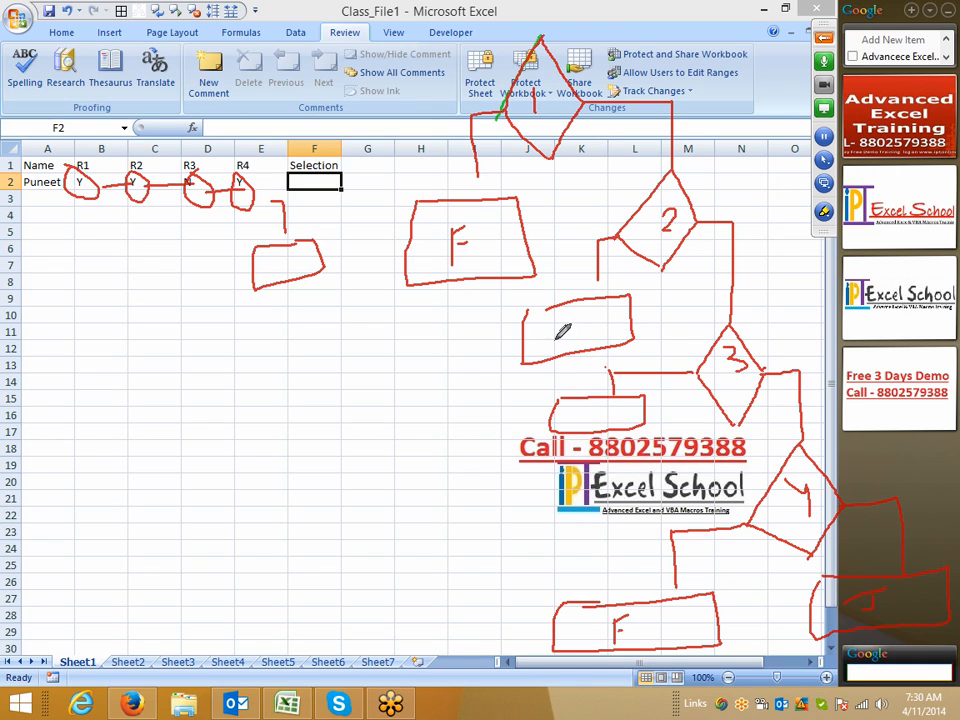
{"action": "mouse_move", "coordinate": [528, 311]}
{"action": "left_mouse_down"}
{"action": "mouse_move", "coordinate": [548, 307]}
{"action": "mouse_move", "coordinate": [570, 343]}
{"action": "mouse_move", "coordinate": [581, 314]}
{"action": "mouse_move", "coordinate": [582, 327]}
{"action": "left_mouse_up"}
{"action": "mouse_move", "coordinate": [595, 406]}
{"action": "left_mouse_down"}
{"action": "mouse_move", "coordinate": [594, 424]}
{"action": "mouse_move", "coordinate": [606, 403]}
{"action": "mouse_move", "coordinate": [604, 415]}
{"action": "left_mouse_up"}
{"action": "right_click", "coordinate": [416, 416]}
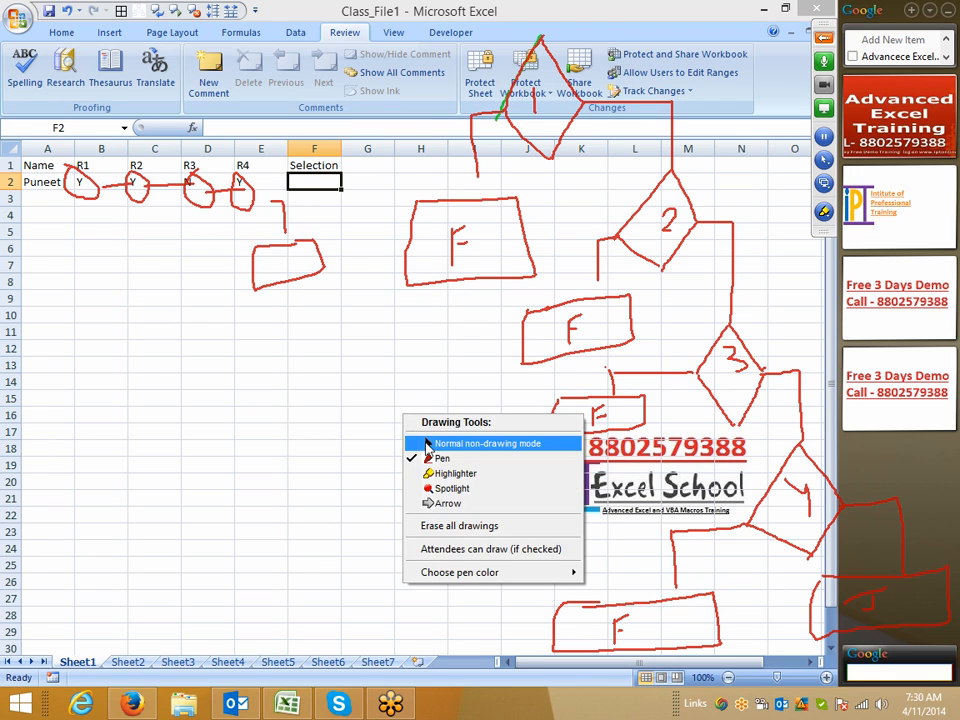
{"action": "left_click", "coordinate": [425, 441]}
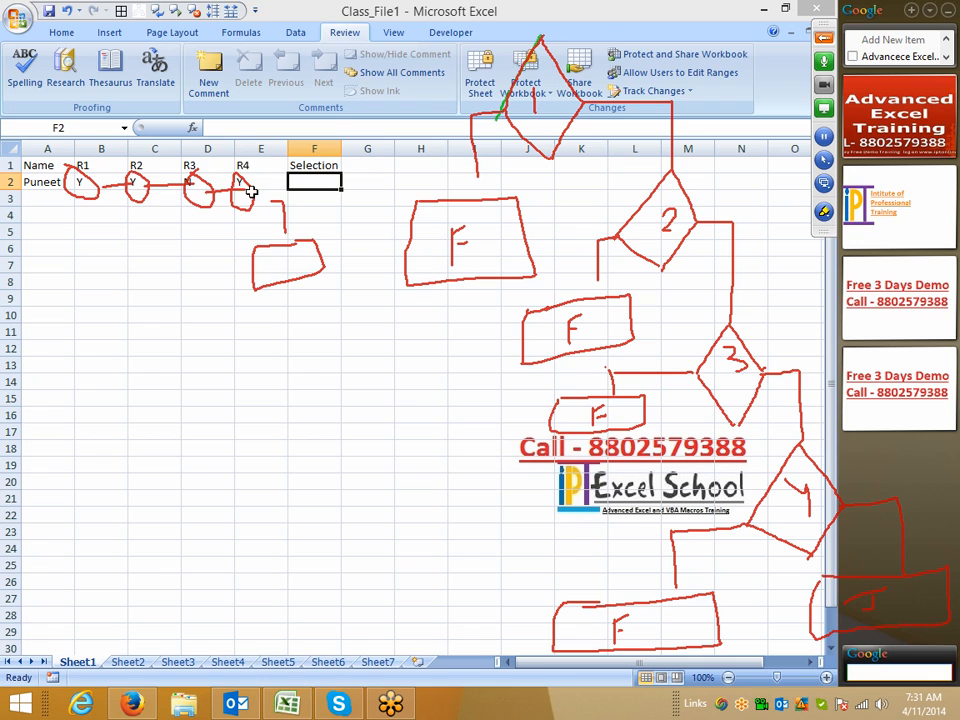
Start an IF formula in F2 with the logical test B2="Y".
{"action": "left_click", "coordinate": [343, 265]}
{"action": "left_click", "coordinate": [130, 265]}
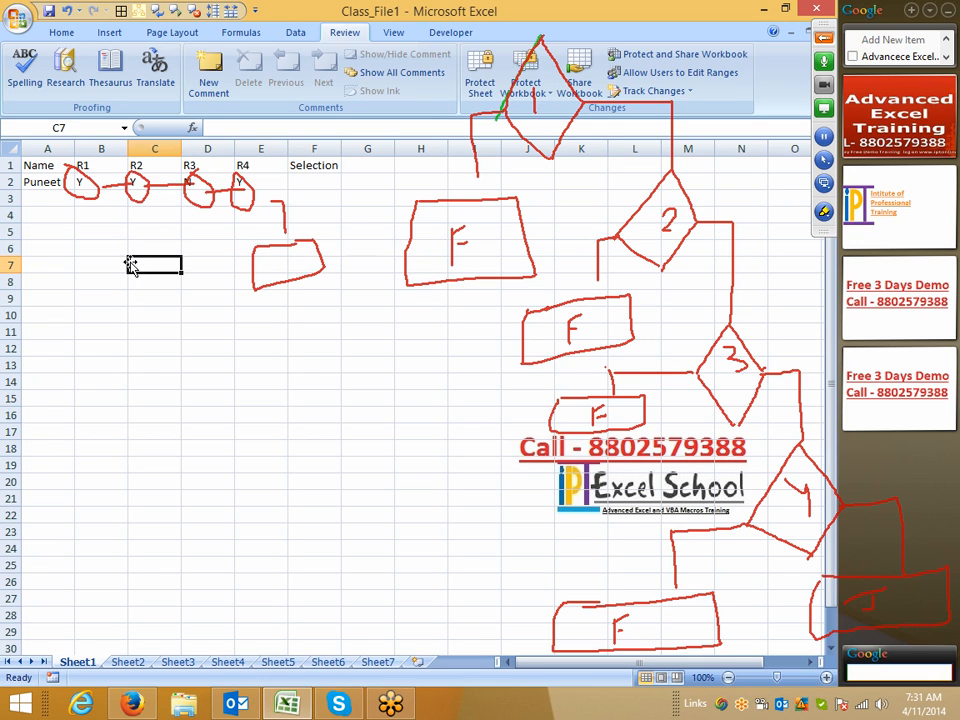
{"action": "left_click", "coordinate": [296, 180]}
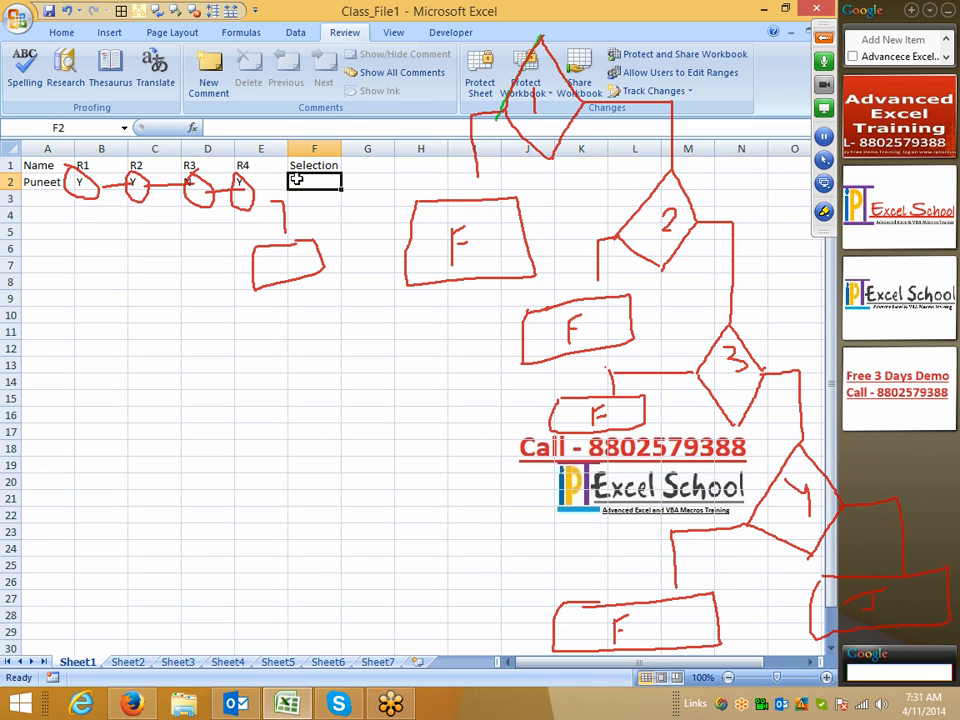
{"action": "type", "text": "=IF("}
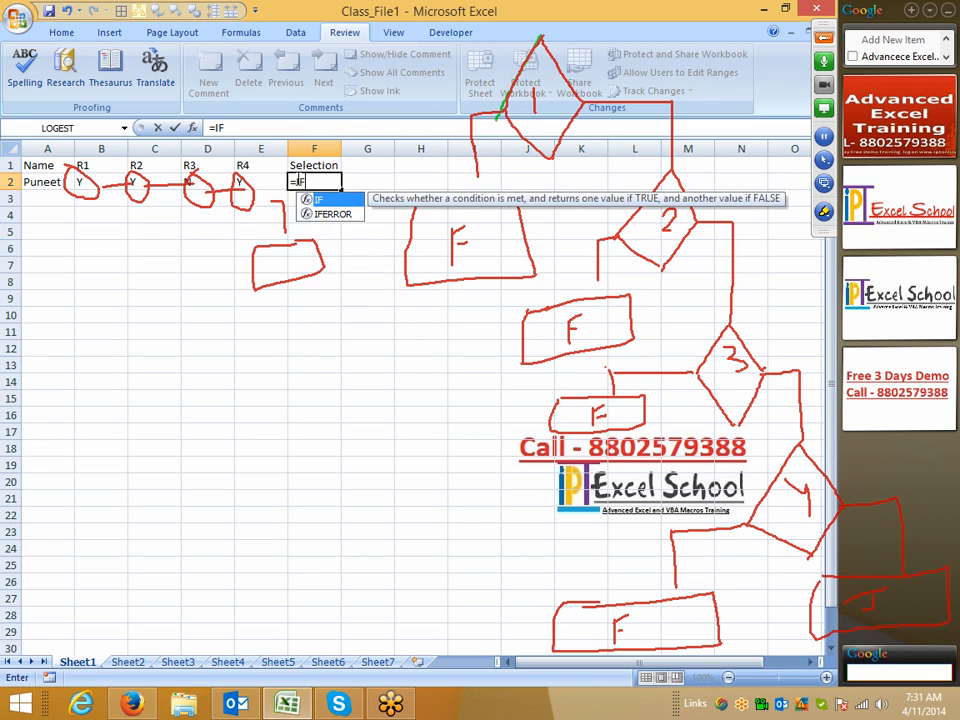
{"action": "left_click", "coordinate": [93, 181]}
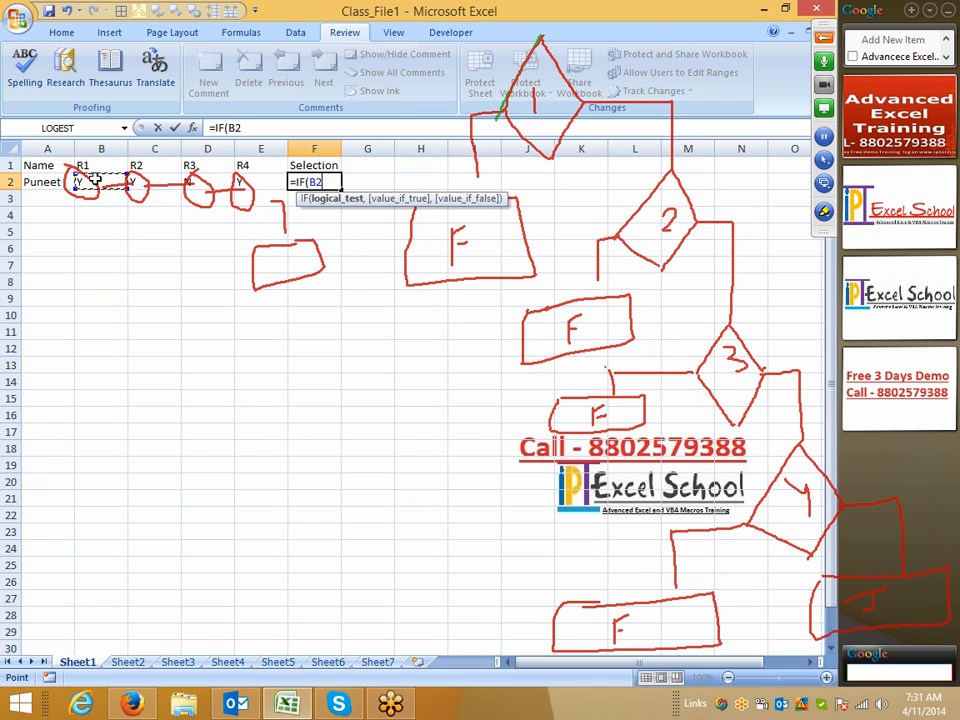
{"action": "type", "text": "=\"Y\""}
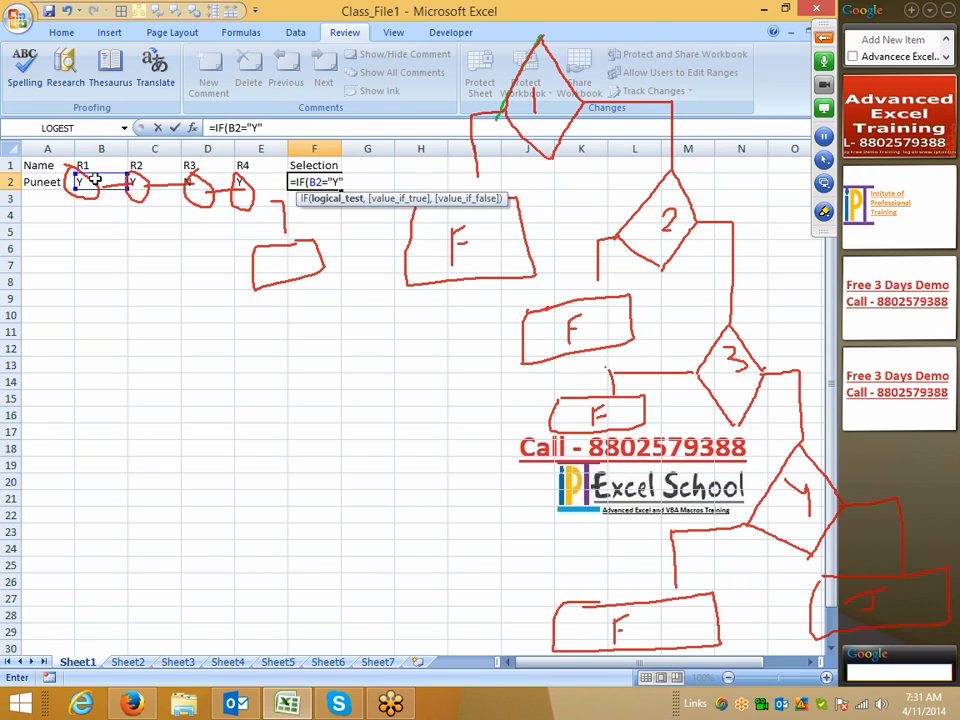
{"action": "type", "text": ","}
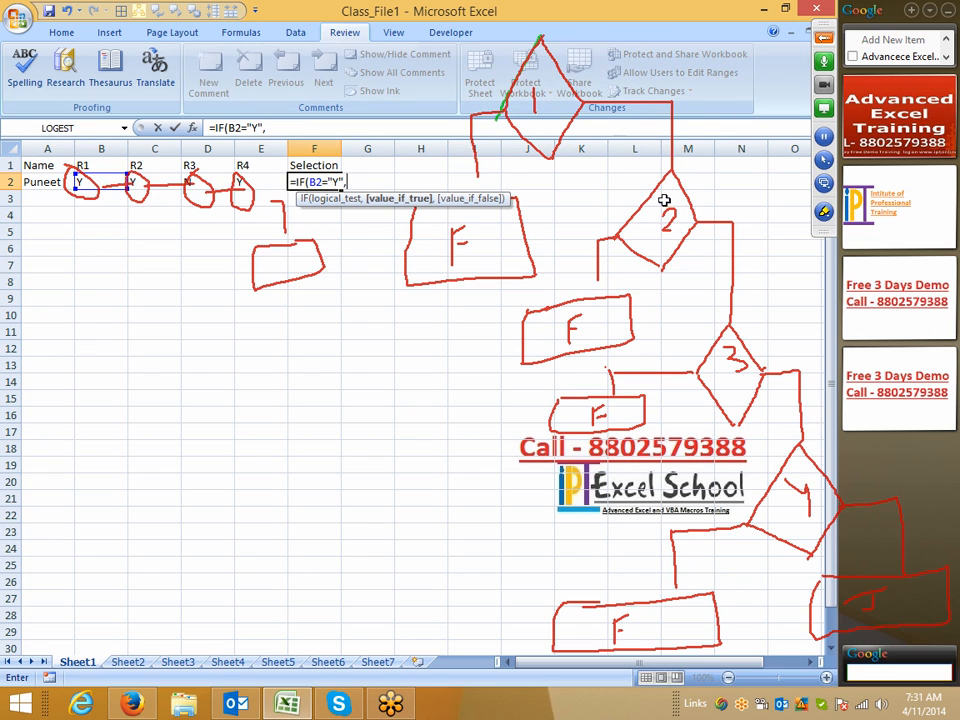
Nest a second IF as the value if true with the test C2="Y", and open a third IF inside it.
{"action": "type", "text": "IF("}
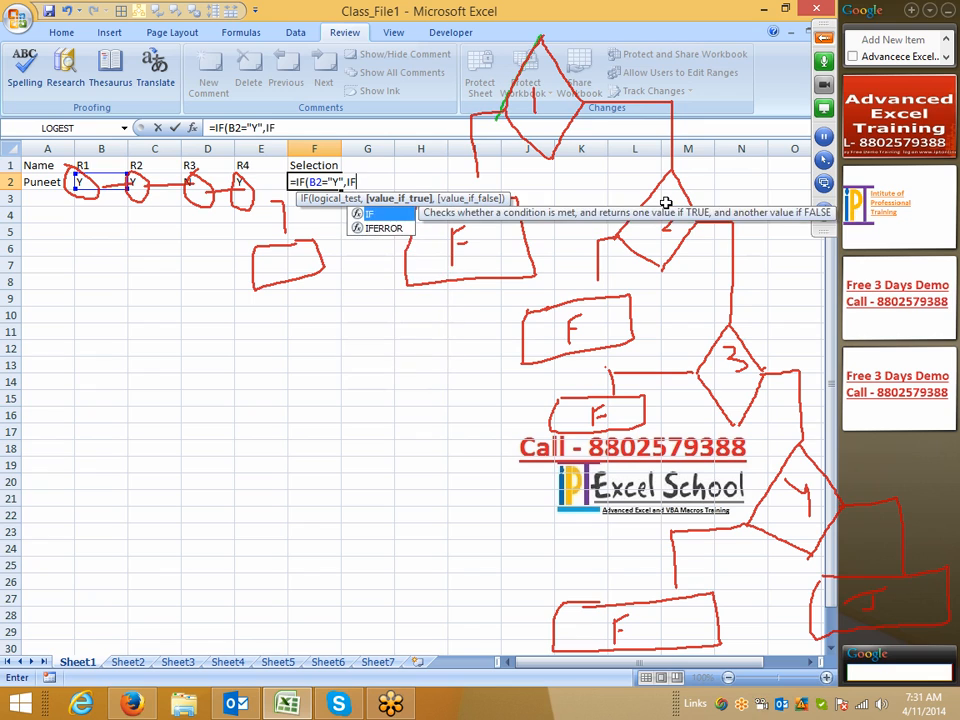
{"action": "left_click", "coordinate": [138, 183]}
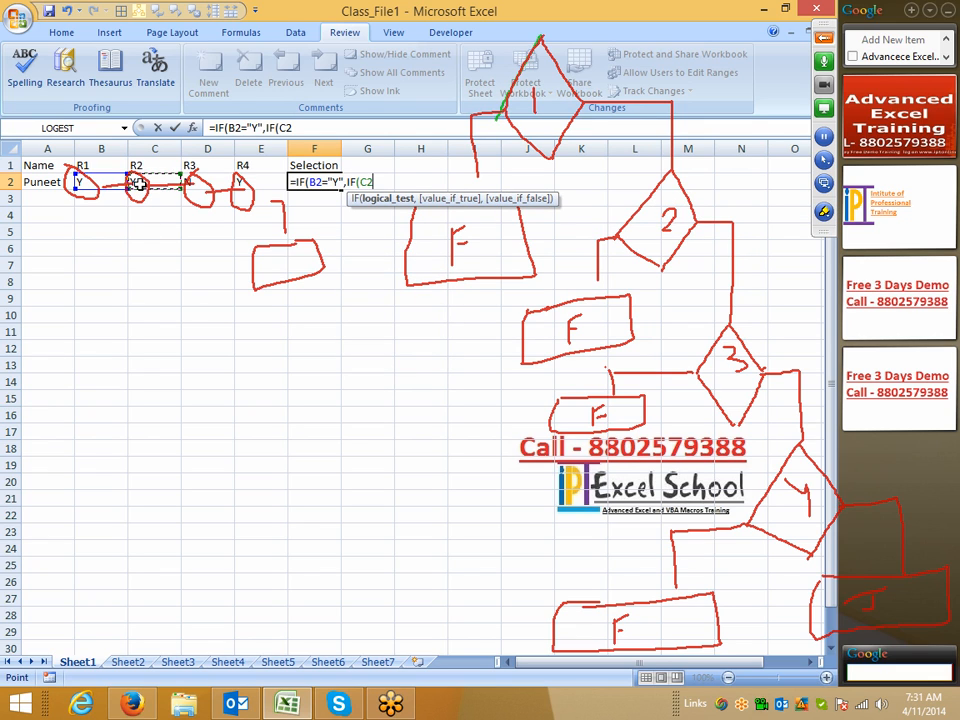
{"action": "type", "text": "="}
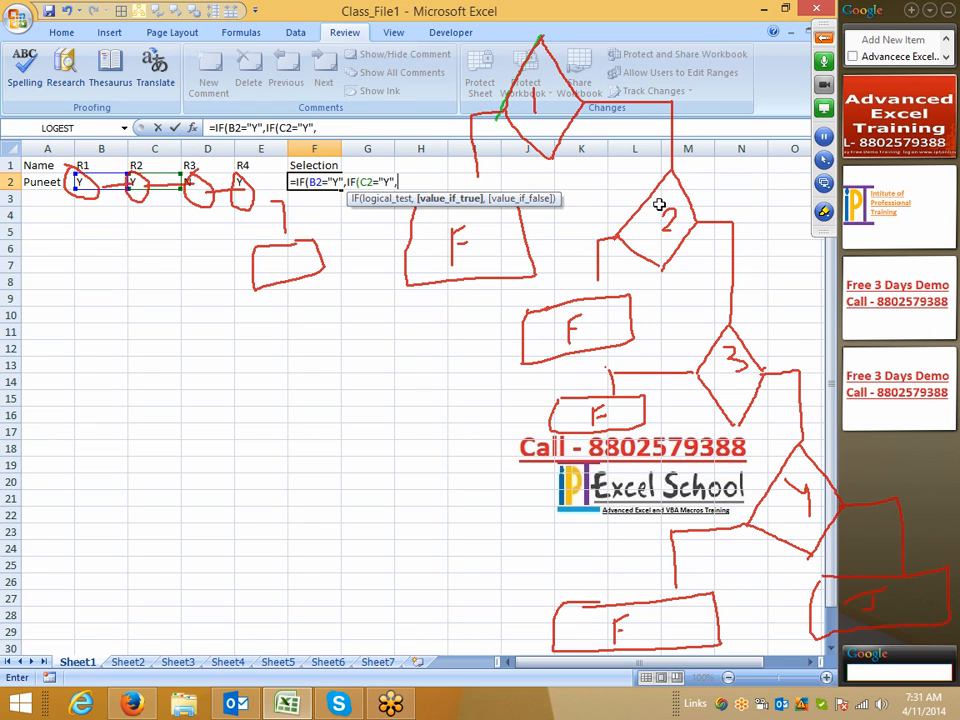
{"action": "type", "text": "\"Y\",IF("}
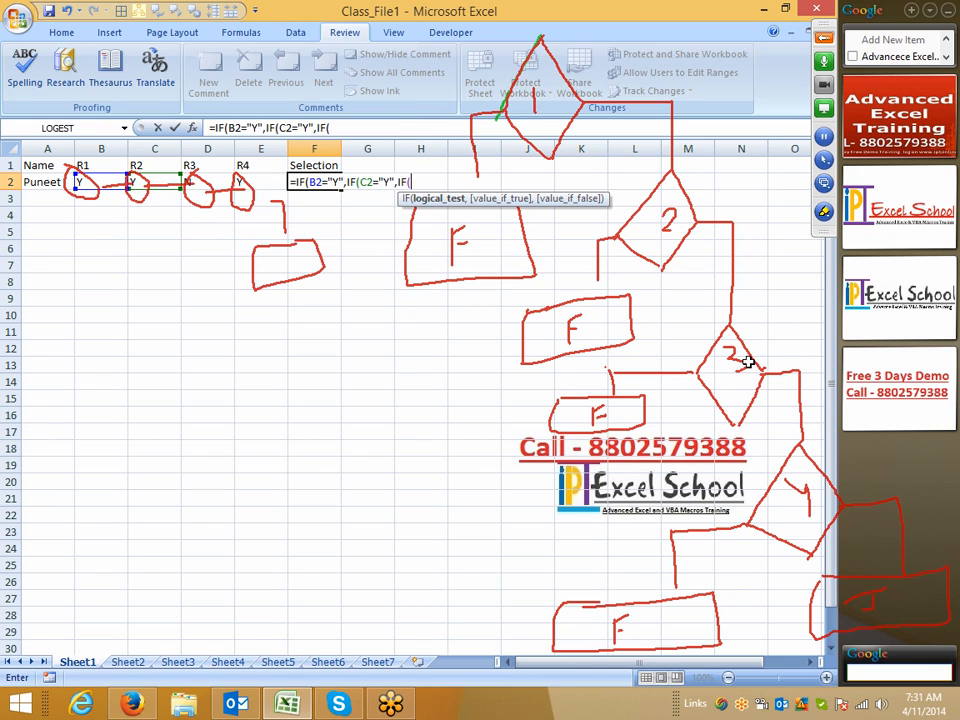
Give the third IF the logical test D2="Y" and open a fourth IF as its value if true.
{"action": "left_click", "coordinate": [199, 180]}
{"action": "type", "text": "="}
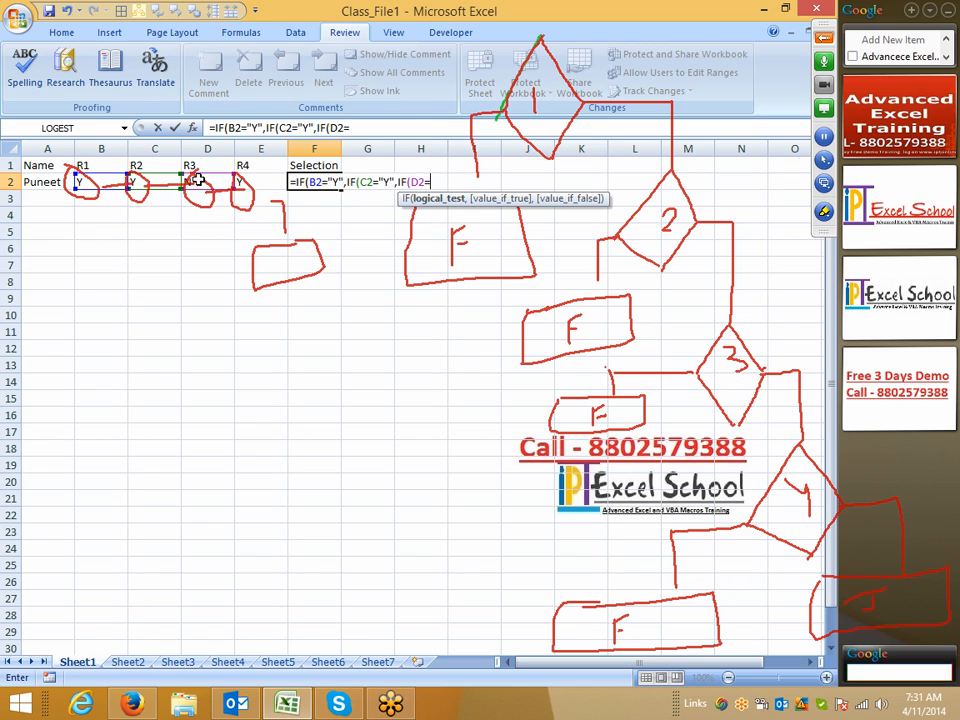
{"action": "type", "text": "\"Y\","}
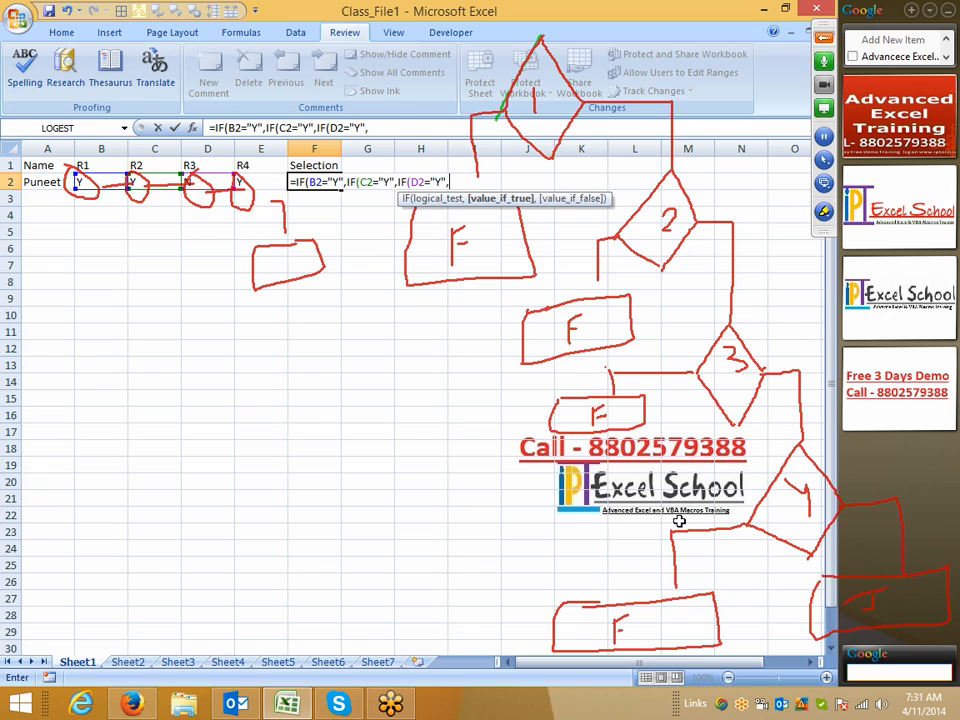
{"action": "type", "text": "IF("}
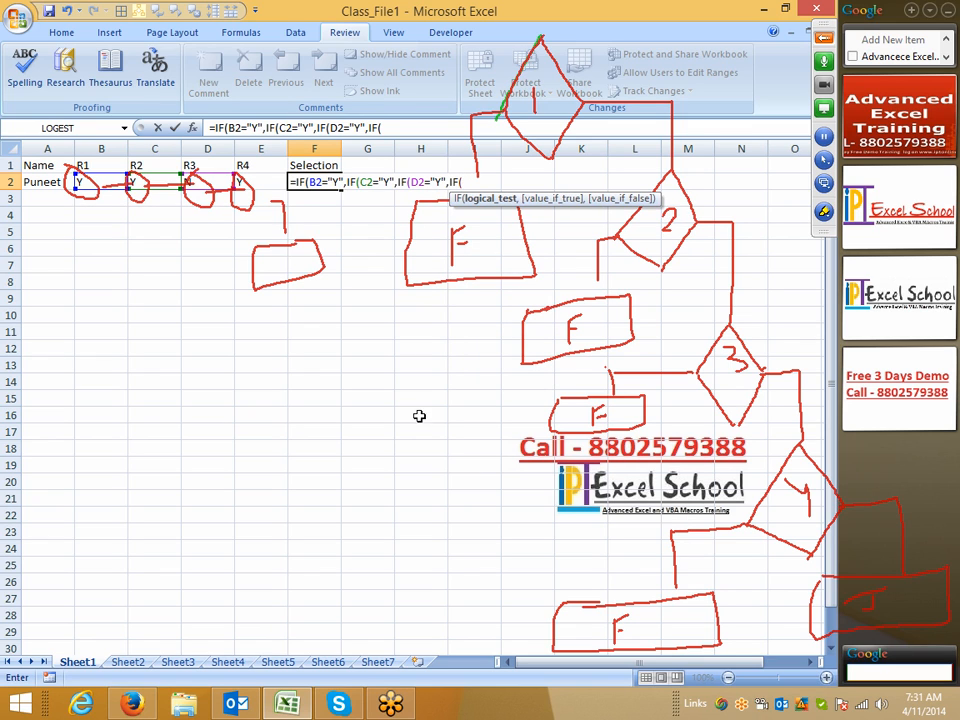
Complete the fourth IF with the test E2="Y", returning "SELECTED" if true and "REJECTED" if false.
{"action": "left_click", "coordinate": [258, 183]}
{"action": "type", "text": "=\"Y\",\"SELECTED"}
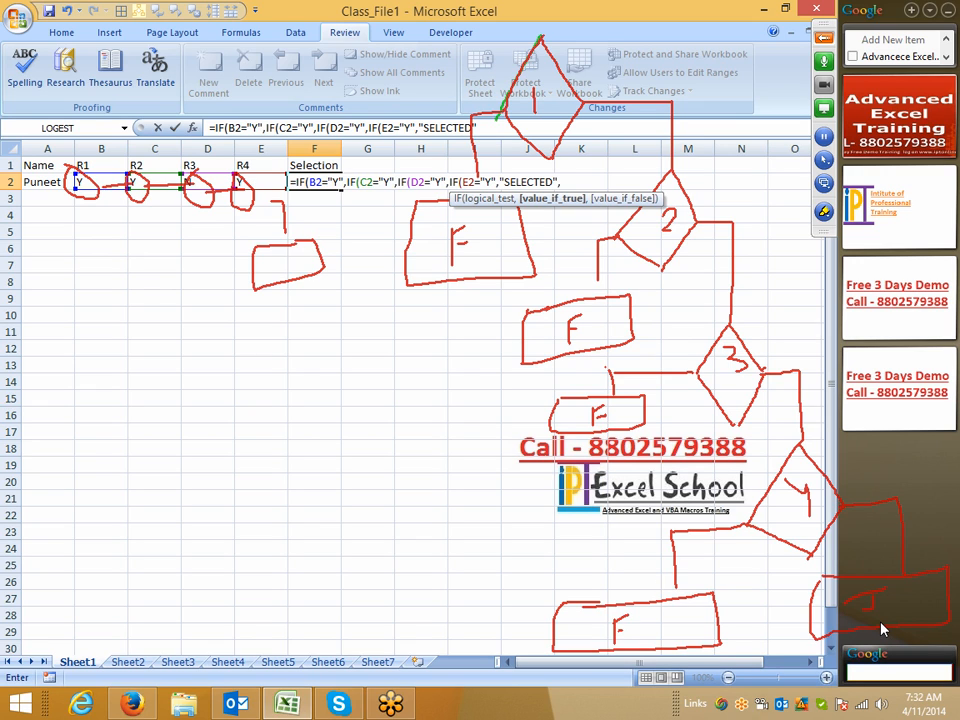
{"action": "type", "text": ","}
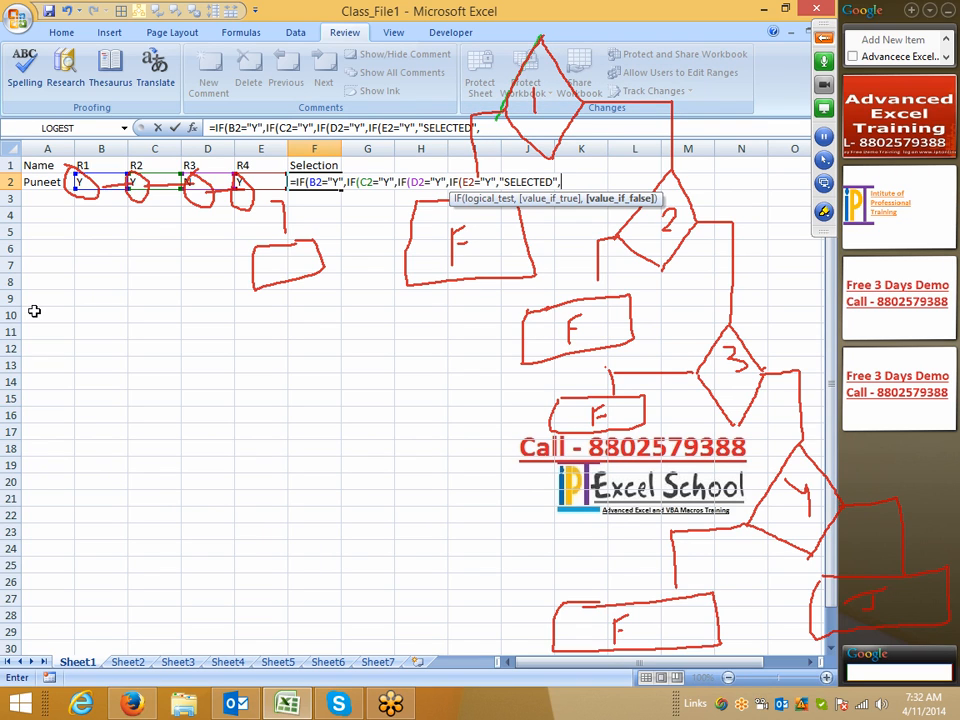
{"action": "type", "text": "\"REJECTED\""}
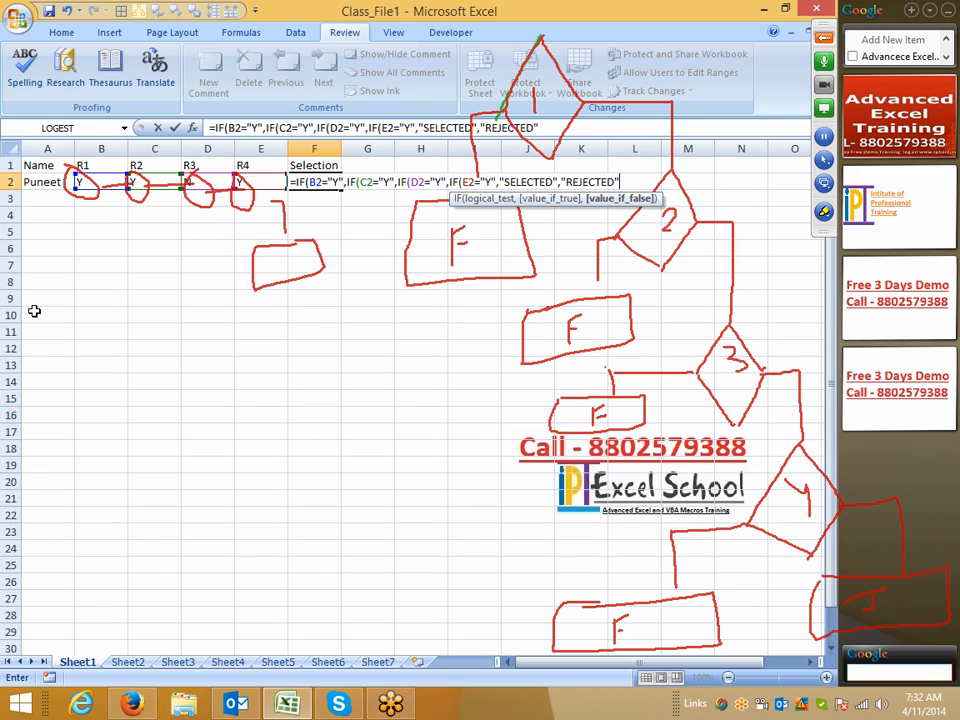
{"action": "type", "text": ")"}
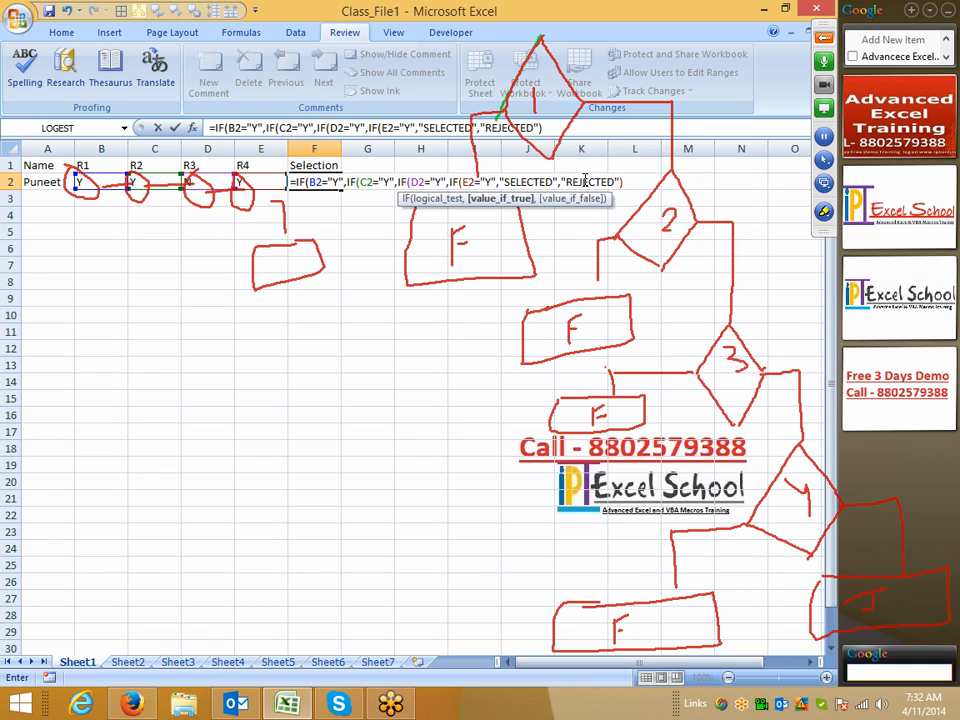
Set "REJECTED" as the value if false of the third and second IFs, closing each with a parenthesis.
{"action": "type", "text": ","}
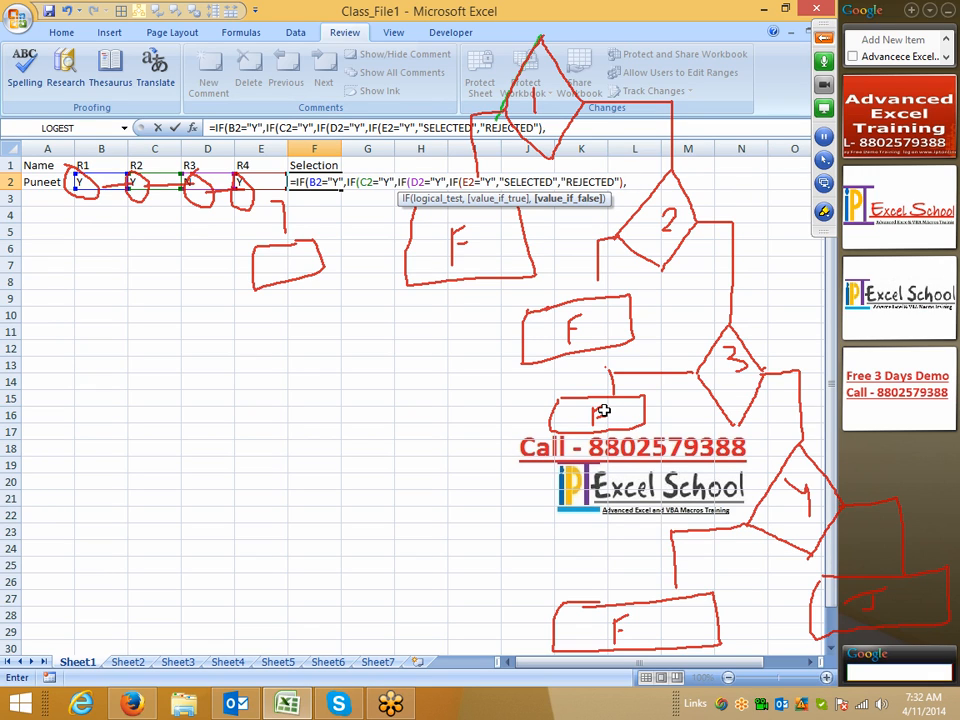
{"action": "type", "text": "\"REJECTED"}
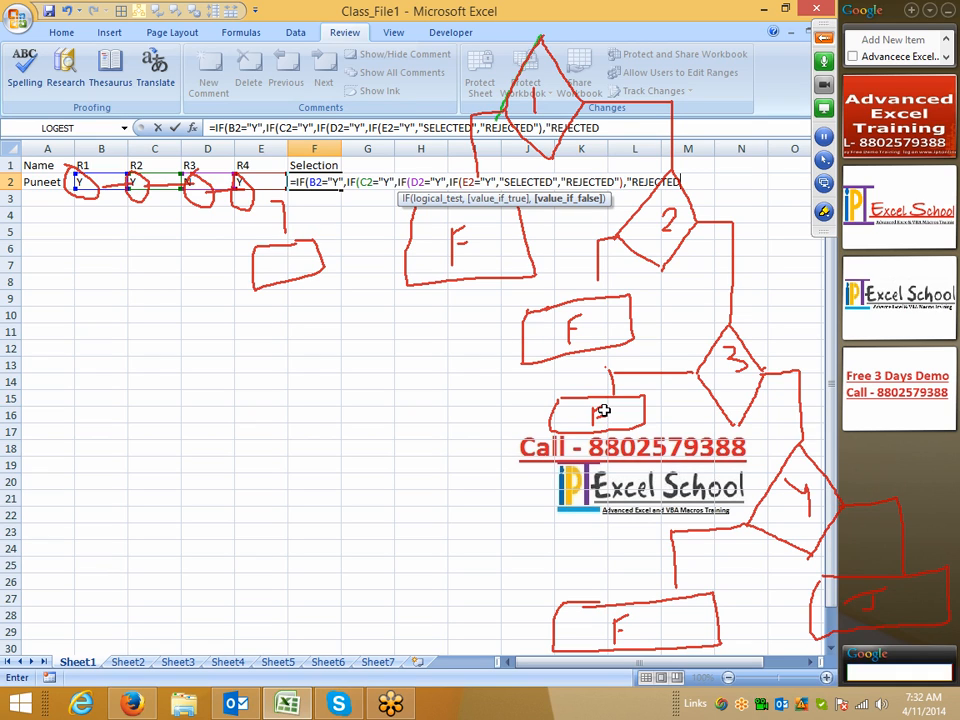
{"action": "type", "text": "\"),"}
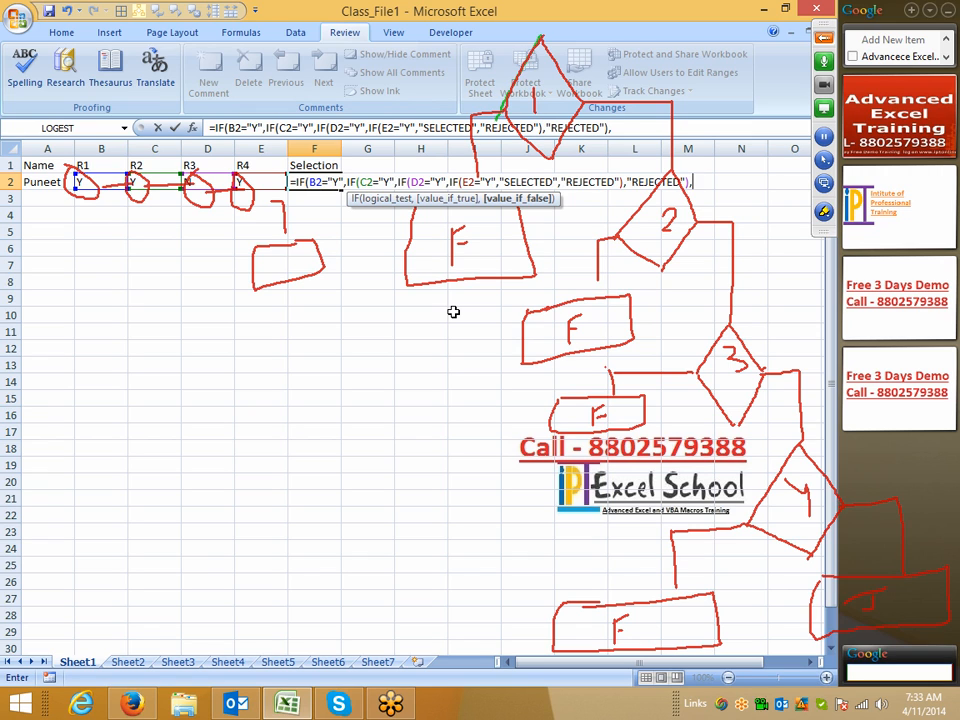
{"action": "type", "text": "RE"}
{"action": "key", "text": "BackSpace"}
{"action": "key", "text": "BackSpace"}
{"action": "type", "text": "\"REJECTED\","}
{"action": "key", "text": "BackSpace"}
{"action": "type", "text": ")"}
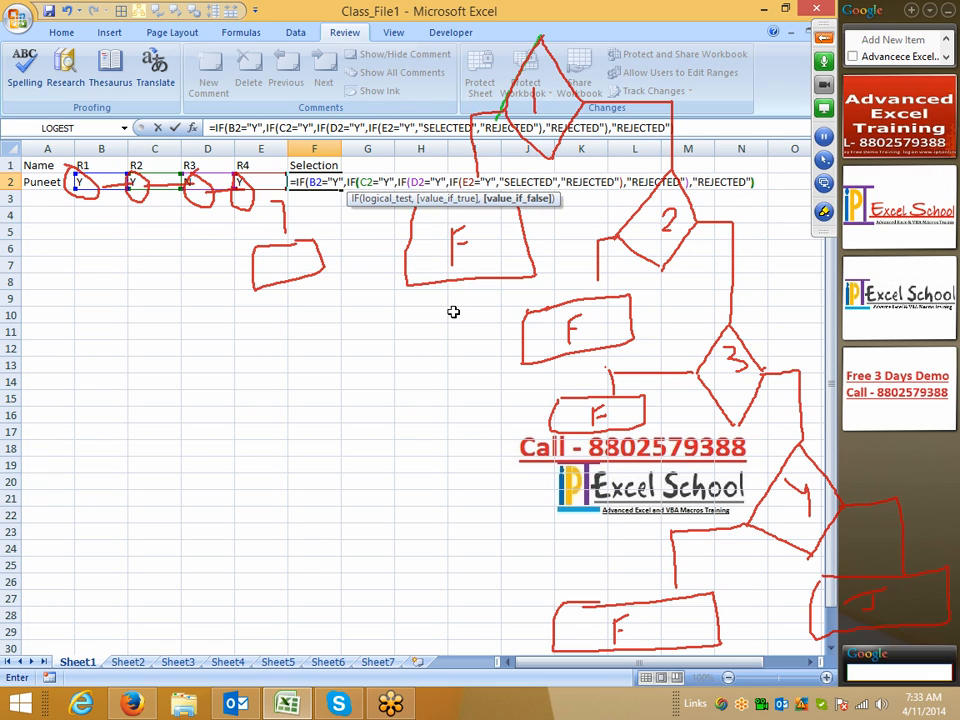
Set "REJECTED" as the value if false of the outermost IF, enter the completed formula and reselect F2.
{"action": "type", "text": ","}
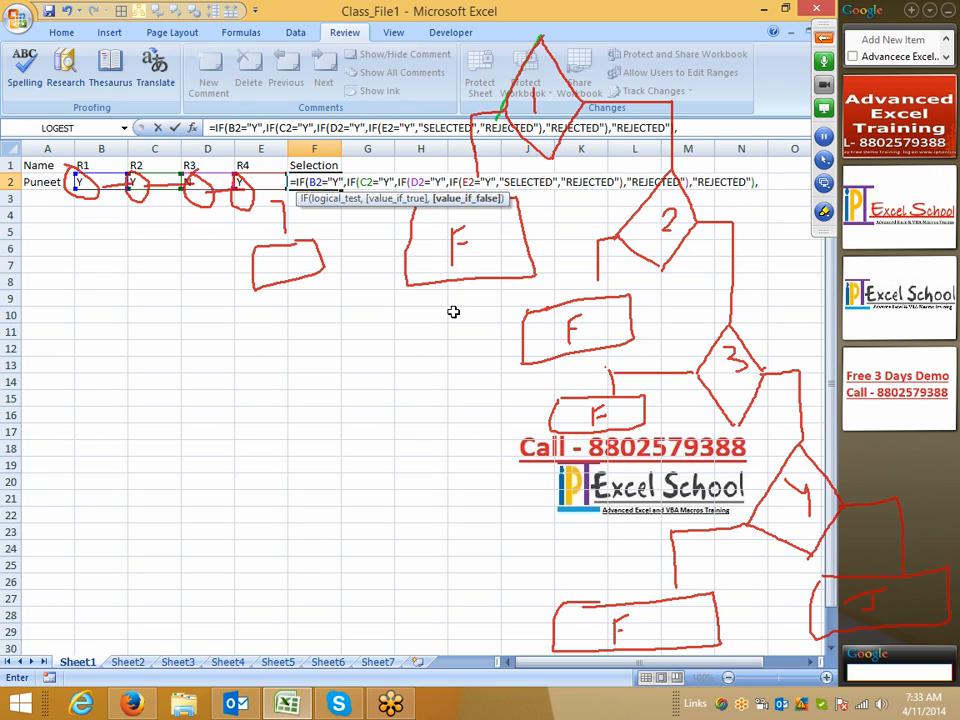
{"action": "type", "text": "\"REJECTED"}
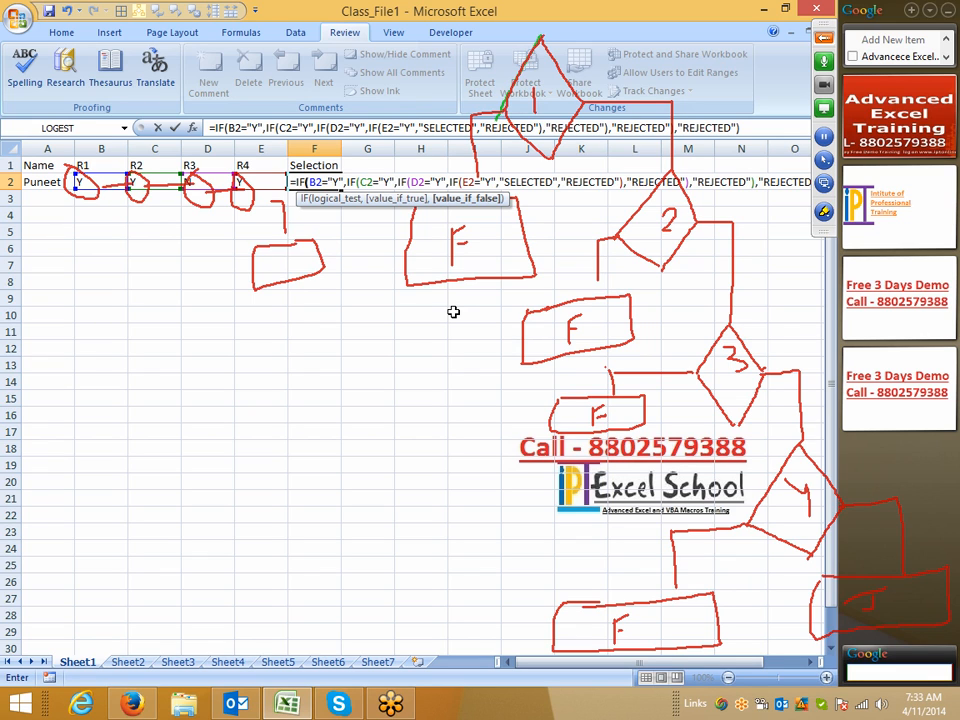
{"action": "key", "text": "Return"}
{"action": "key", "text": "Up"}
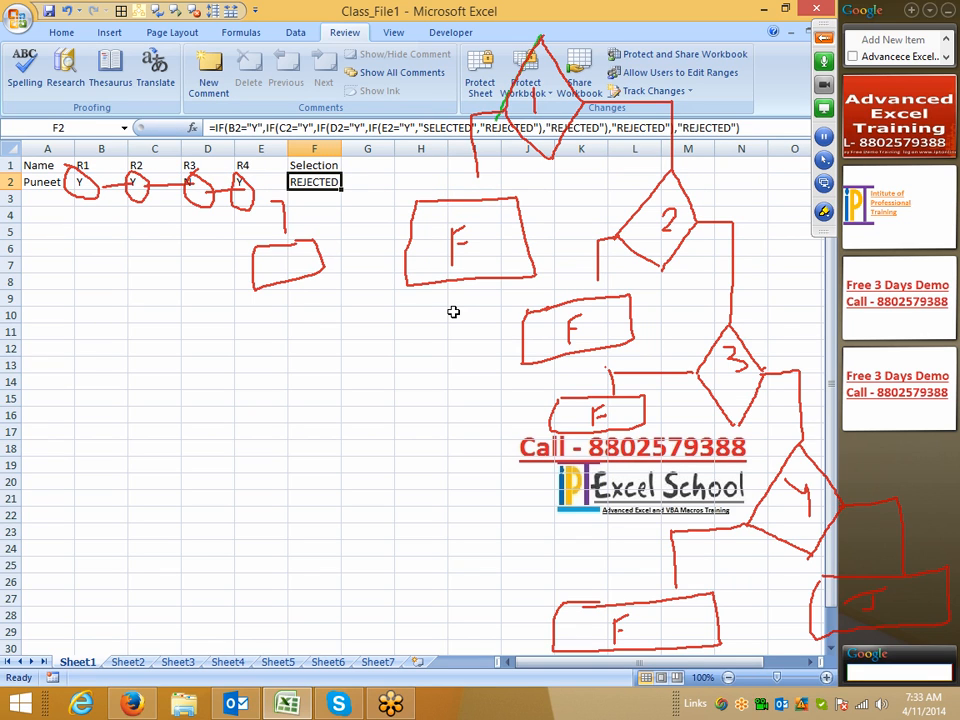
Change the R3 value in D2 to y and return to the Selection cell F2.
{"action": "key", "text": "Left"}
{"action": "key", "text": "Left"}
{"action": "key", "text": "Left"}
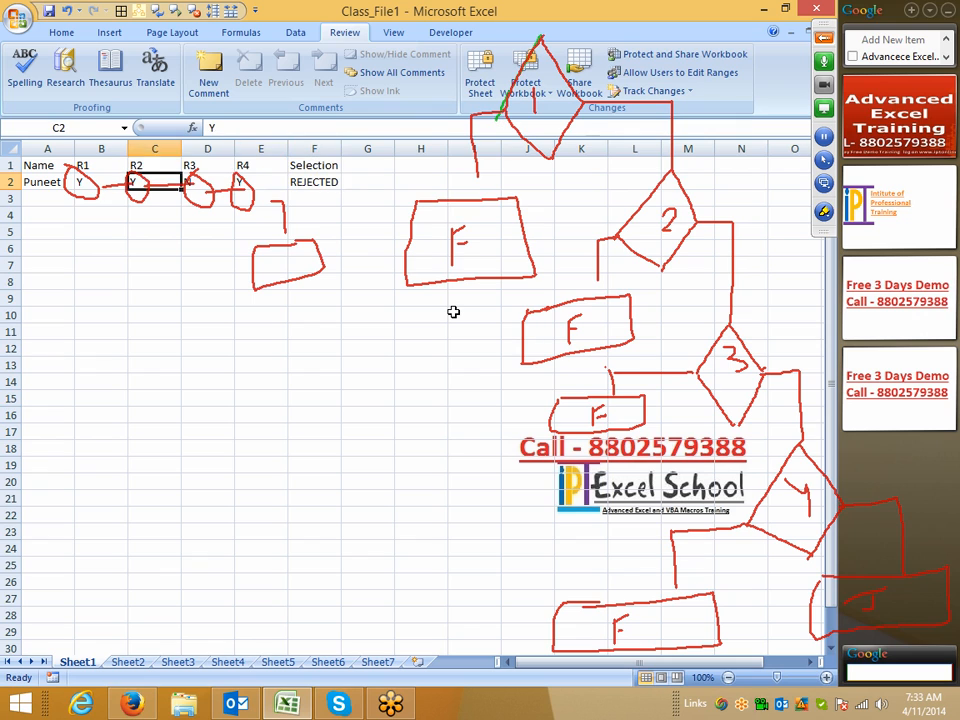
{"action": "key", "text": "Right"}
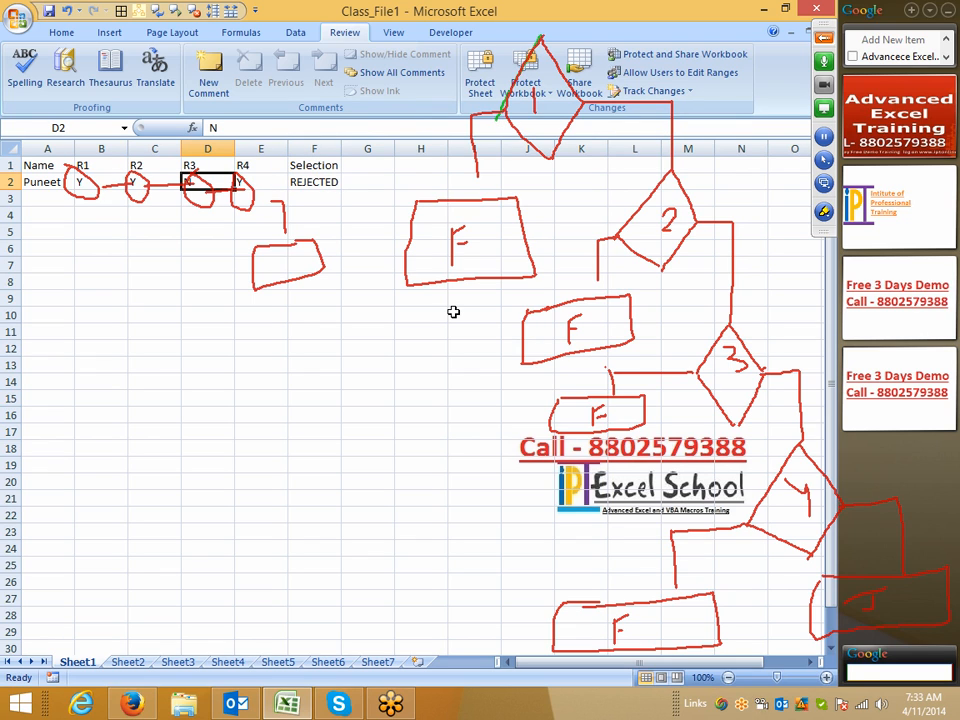
{"action": "type", "text": "Y"}
{"action": "key", "text": "Right"}
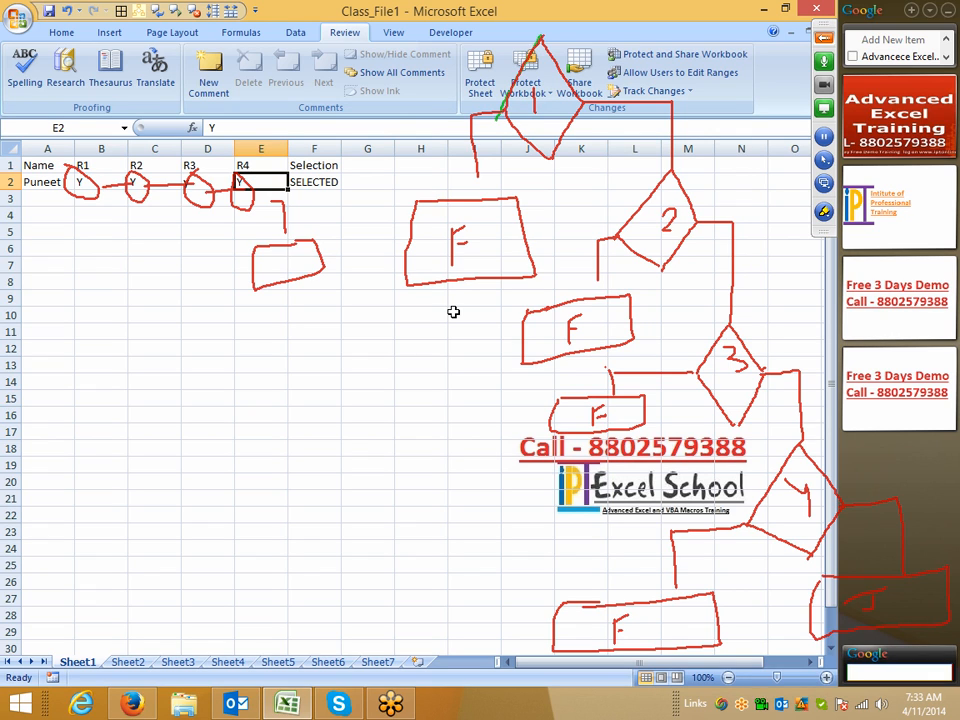
{"action": "key", "text": "Right"}
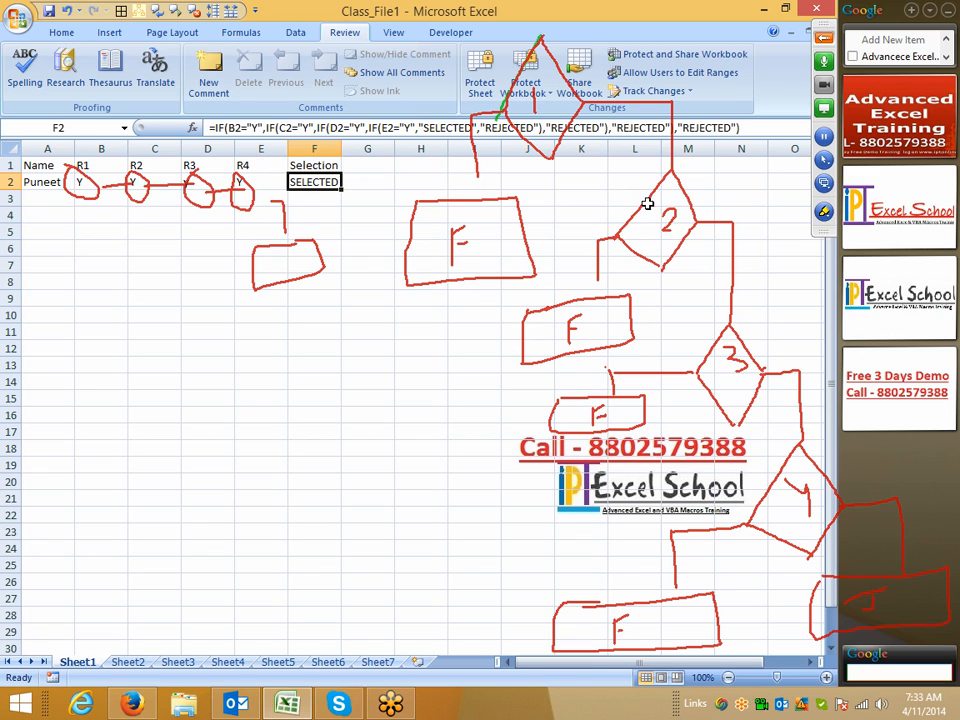
Re-enter the R2 value in C2 as y.
{"action": "left_click", "coordinate": [163, 176]}
{"action": "type", "text": "y"}
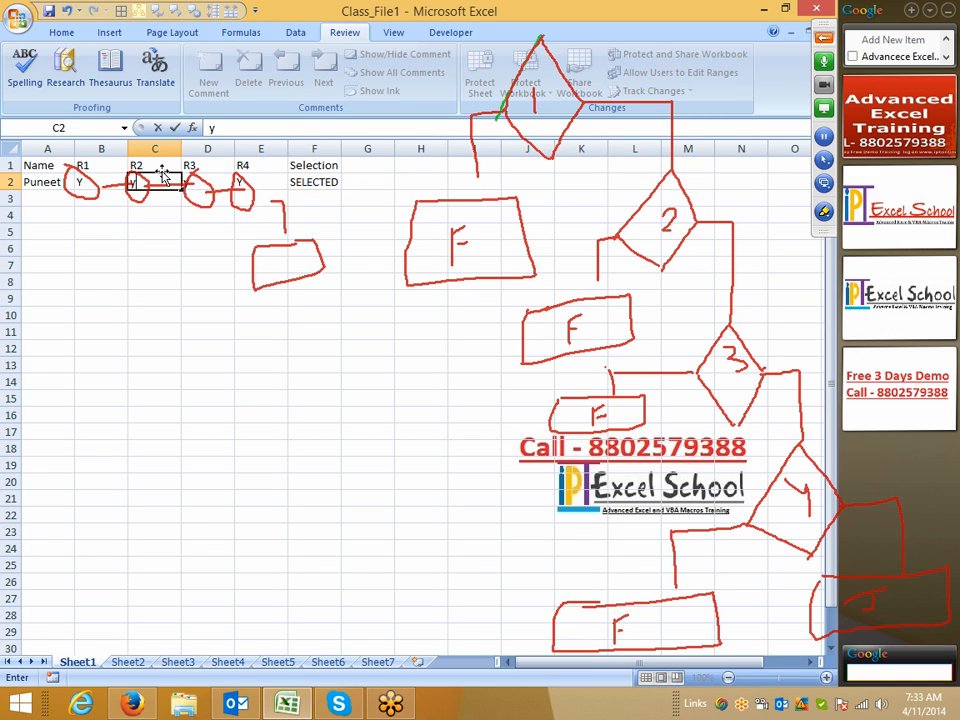
{"action": "key", "text": "Return"}
Change the R2 value in C2 to n and select F2 to check the formula's result.
{"action": "left_click", "coordinate": [163, 177]}
{"action": "type", "text": "n"}
{"action": "key", "text": "Return"}
{"action": "left_click", "coordinate": [161, 173]}
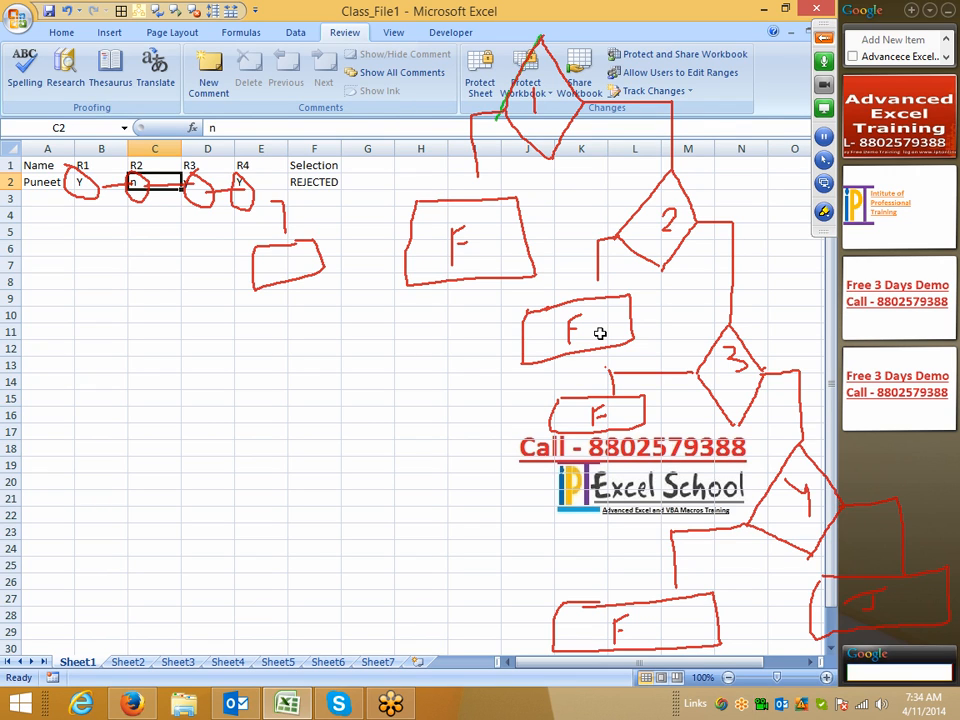
{"action": "key", "text": "Right"}
{"action": "key", "text": "Right"}
{"action": "key", "text": "Right"}
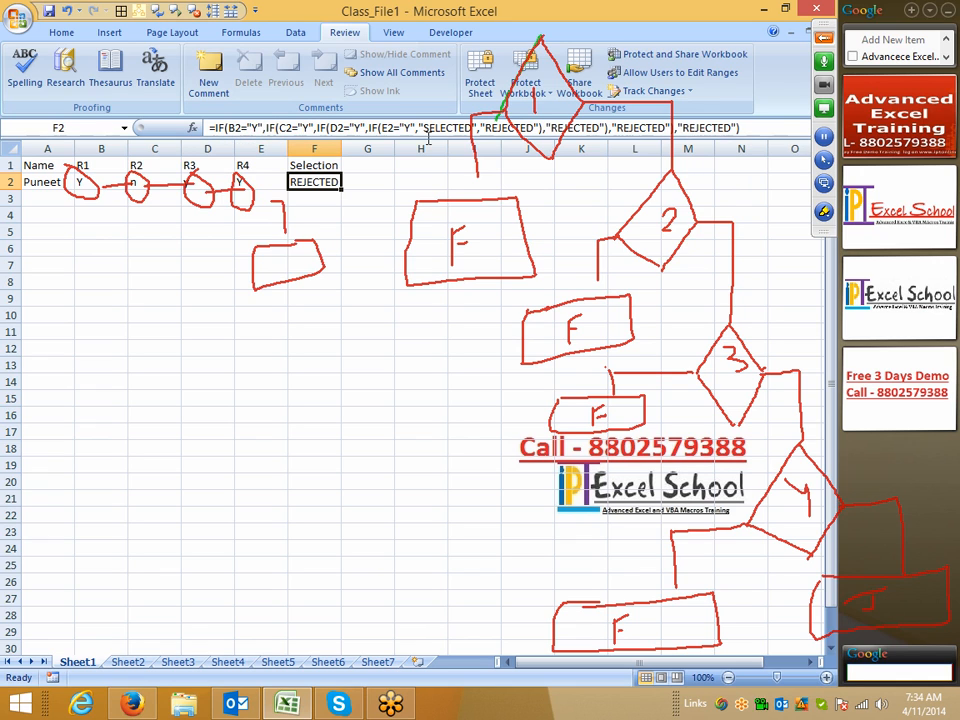
Copy the full text of the nested IF formula in F2 and replace the cell's content with a ` character.
{"action": "left_click", "coordinate": [213, 134]}
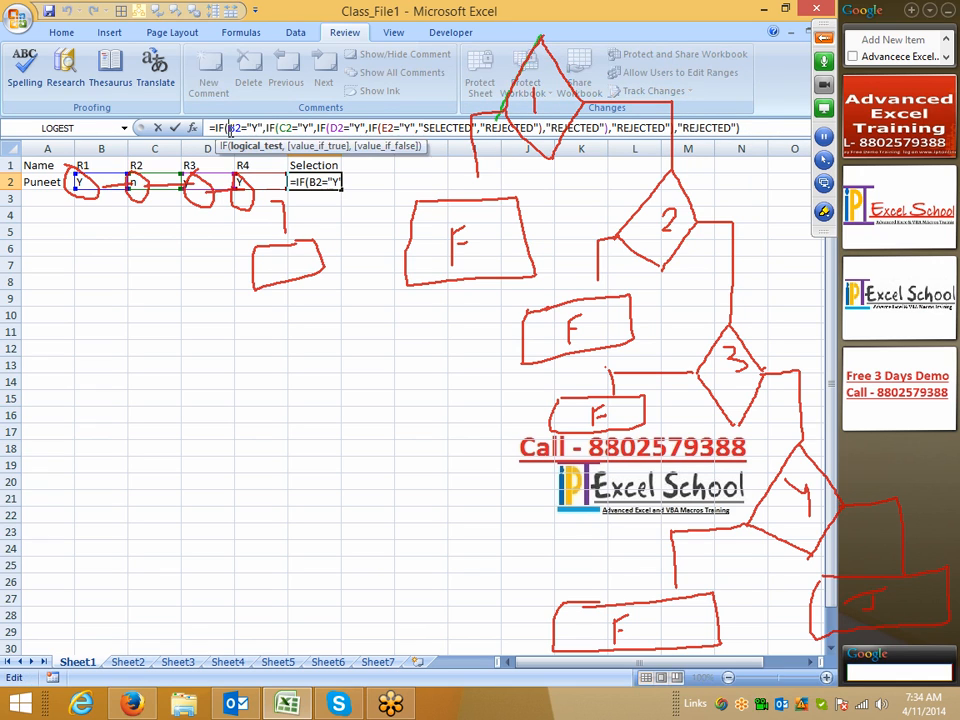
{"action": "key", "text": "Escape"}
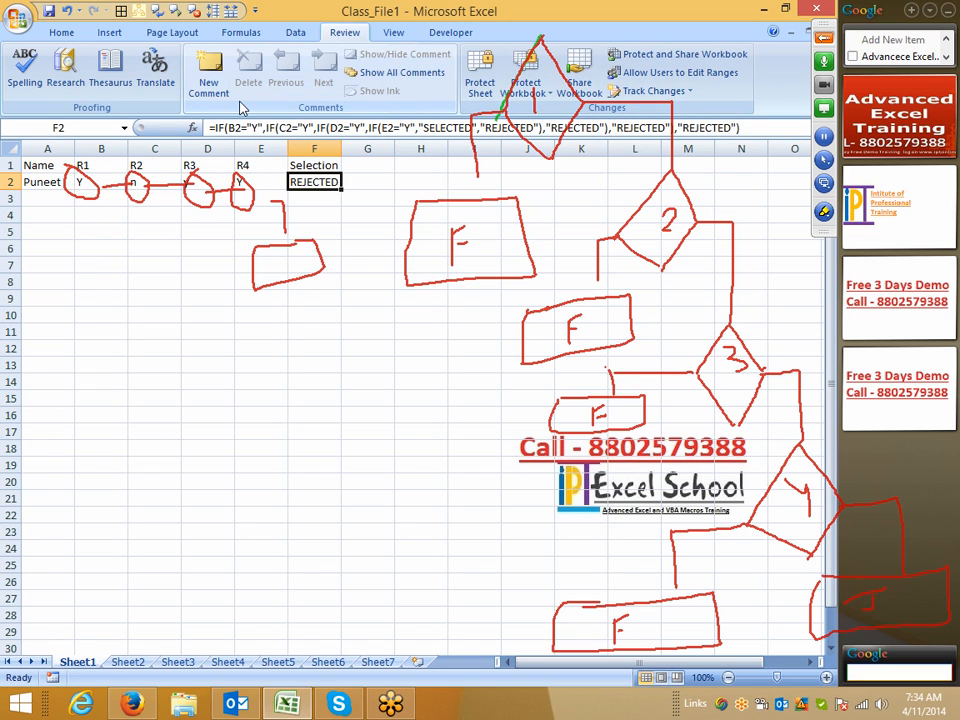
{"action": "left_click", "coordinate": [241, 134]}
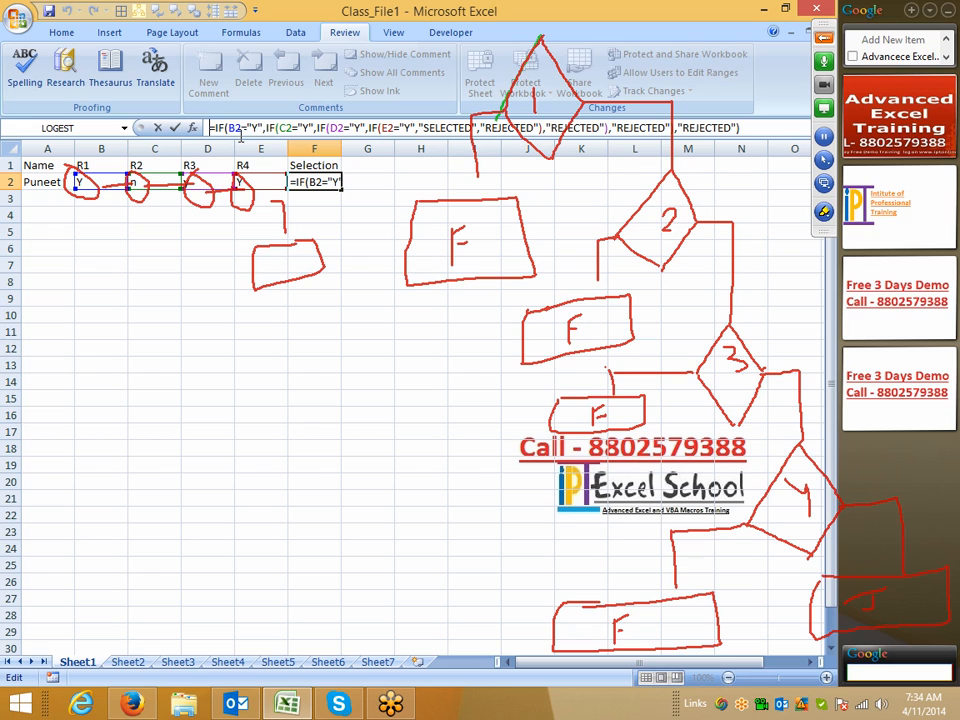
{"action": "triple_click", "coordinate": [755, 128]}
{"action": "key", "text": "ctrl+c"}
{"action": "type", "text": "`"}
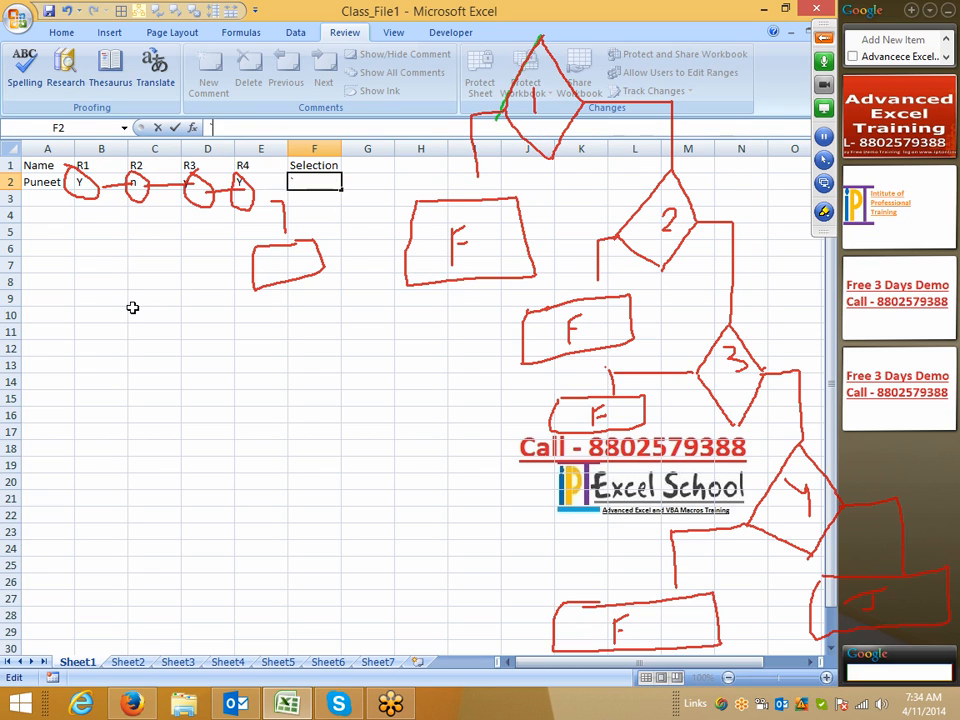
Paste the copied formula into C10 as text, preceded by an apostrophe.
{"action": "left_click", "coordinate": [133, 309]}
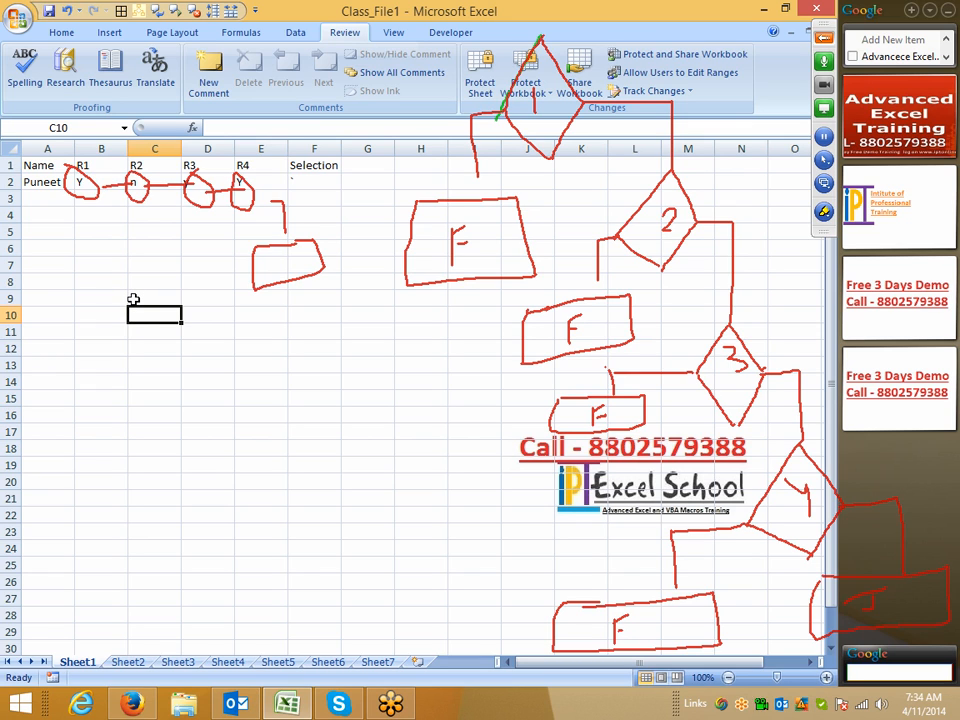
{"action": "type", "text": "'"}
{"action": "key", "text": "ctrl+v"}
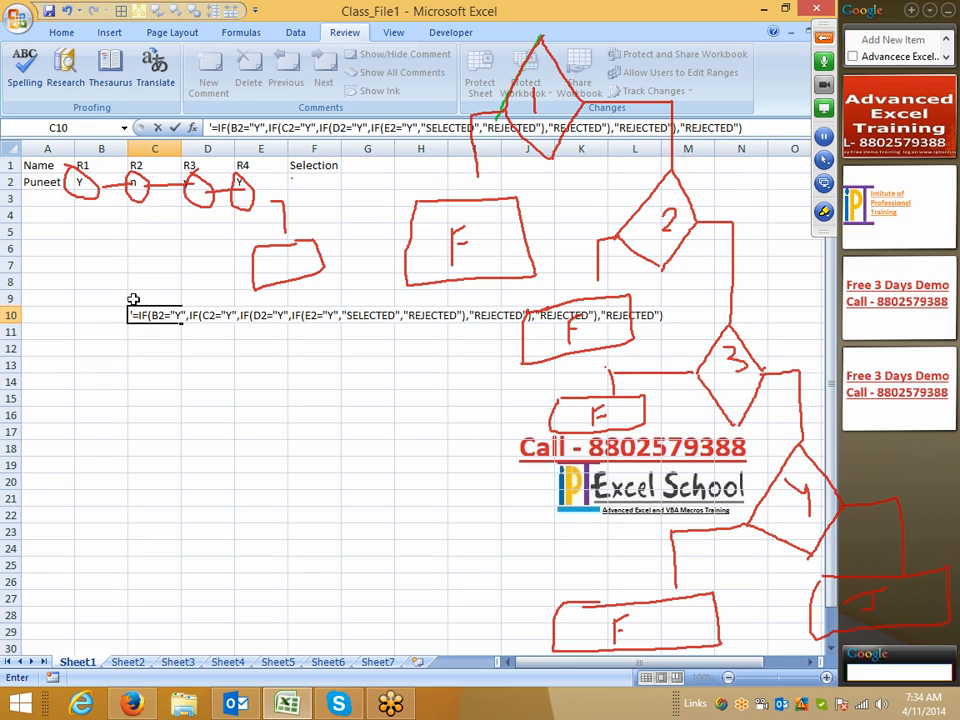
{"action": "key", "text": "Return"}
{"action": "left_click", "coordinate": [420, 465]}
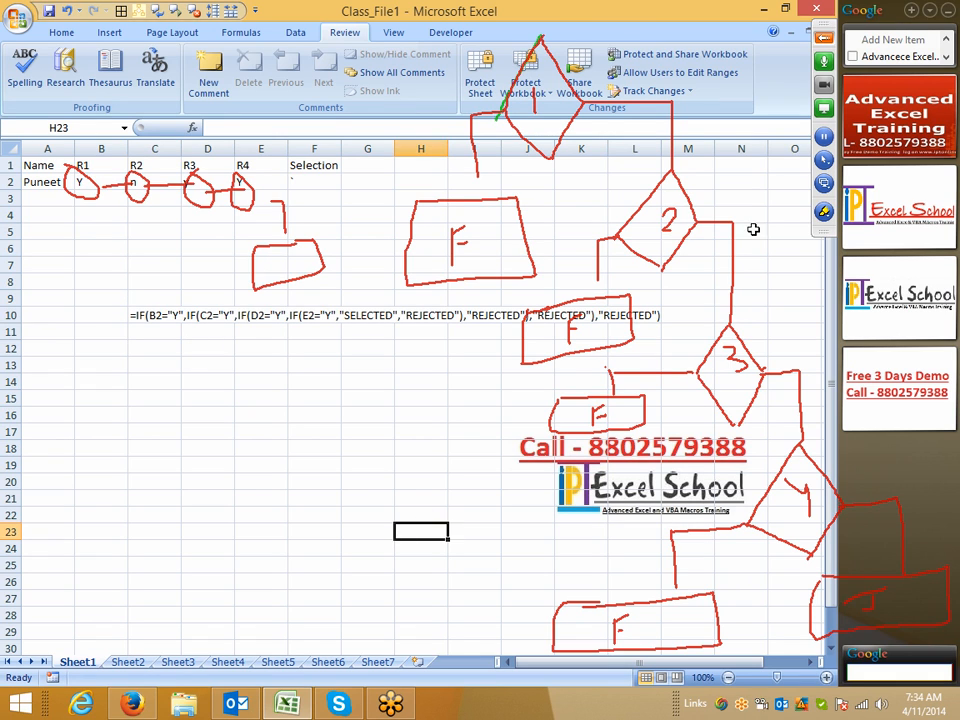
Switch to the Pen drawing tool and outline the nested IF part from C2="Y" onward in the C10 formula text.
{"action": "left_click", "coordinate": [824, 211]}
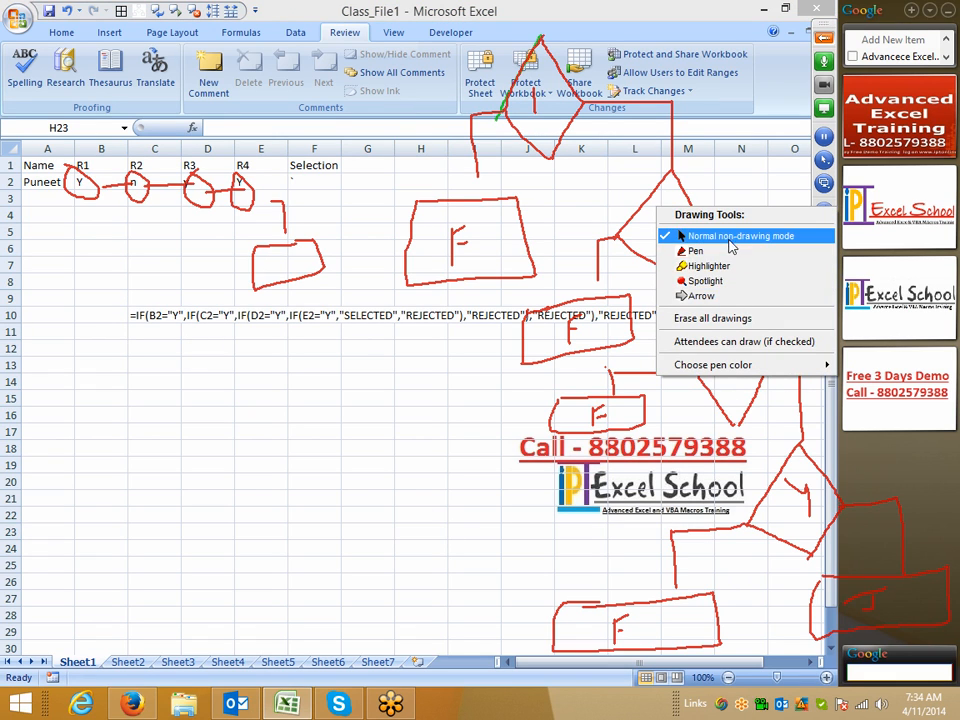
{"action": "left_click", "coordinate": [718, 251]}
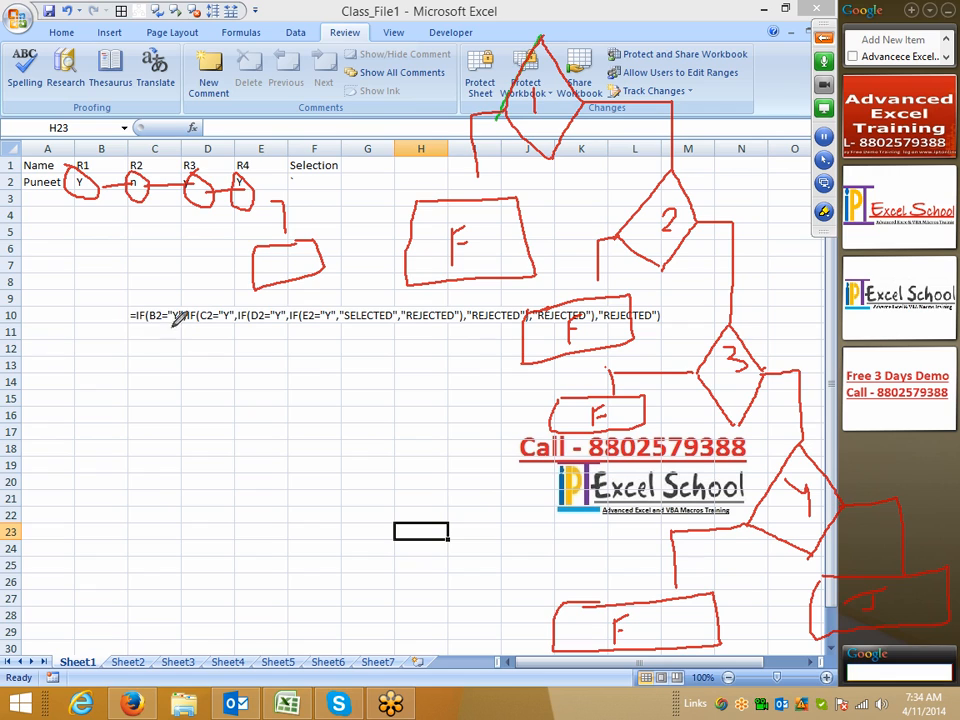
{"action": "mouse_move", "coordinate": [193, 316]}
{"action": "left_mouse_down"}
{"action": "mouse_move", "coordinate": [284, 332]}
{"action": "mouse_move", "coordinate": [490, 333]}
{"action": "mouse_move", "coordinate": [600, 326]}
{"action": "mouse_move", "coordinate": [610, 314]}
{"action": "left_mouse_up"}
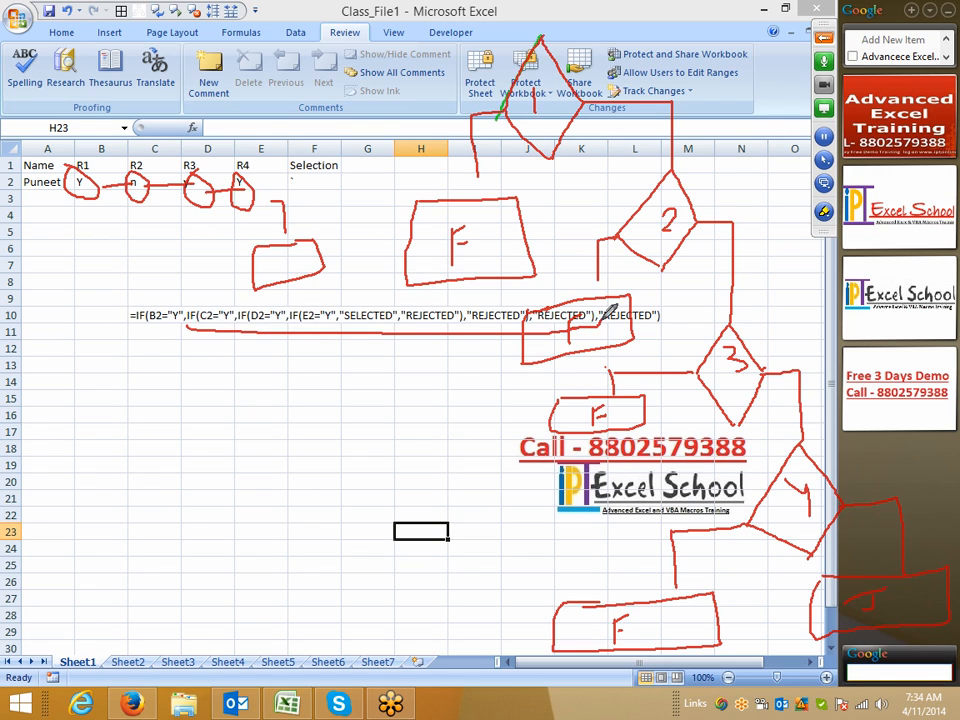
{"action": "mouse_move", "coordinate": [360, 299]}
{"action": "left_mouse_down"}
{"action": "mouse_move", "coordinate": [205, 292]}
{"action": "mouse_move", "coordinate": [188, 328]}
{"action": "left_mouse_up"}
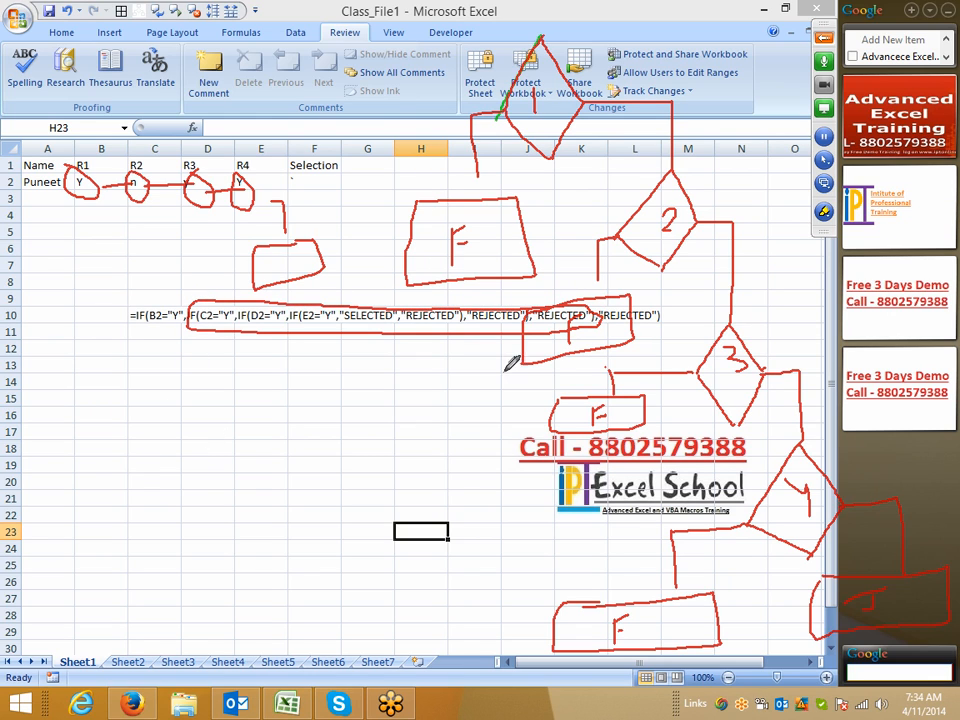
Erase all drawings, outline the nested IF beginning with C2="Y" in C10 again, and label it with a circled 1.
{"action": "left_click", "coordinate": [825, 214]}
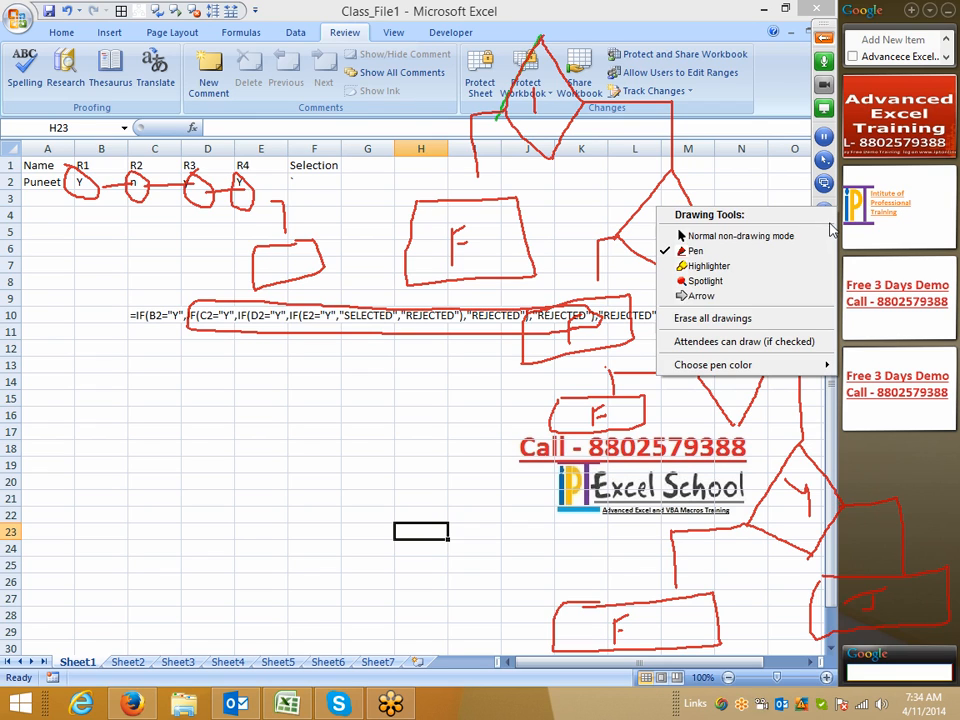
{"action": "left_click", "coordinate": [737, 320]}
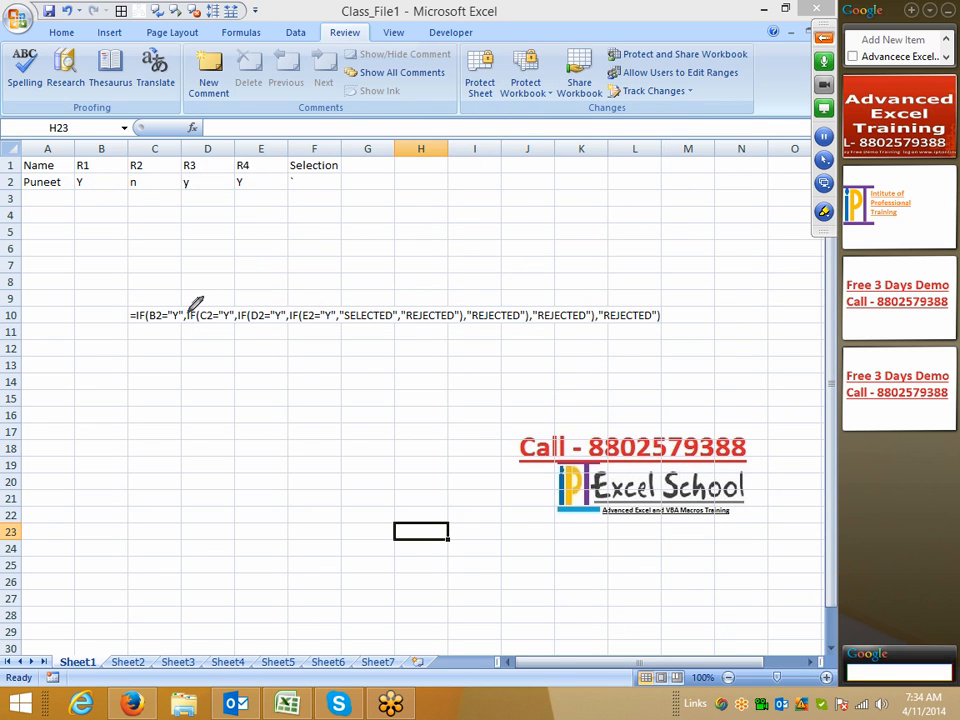
{"action": "mouse_move", "coordinate": [187, 309]}
{"action": "left_mouse_down"}
{"action": "mouse_move", "coordinate": [562, 296]}
{"action": "mouse_move", "coordinate": [596, 300]}
{"action": "mouse_move", "coordinate": [602, 321]}
{"action": "mouse_move", "coordinate": [251, 323]}
{"action": "mouse_move", "coordinate": [196, 305]}
{"action": "left_mouse_up"}
{"action": "mouse_move", "coordinate": [311, 289]}
{"action": "left_mouse_down"}
{"action": "mouse_move", "coordinate": [321, 221]}
{"action": "mouse_move", "coordinate": [309, 223]}
{"action": "mouse_move", "coordinate": [321, 214]}
{"action": "mouse_move", "coordinate": [315, 240]}
{"action": "left_mouse_up"}
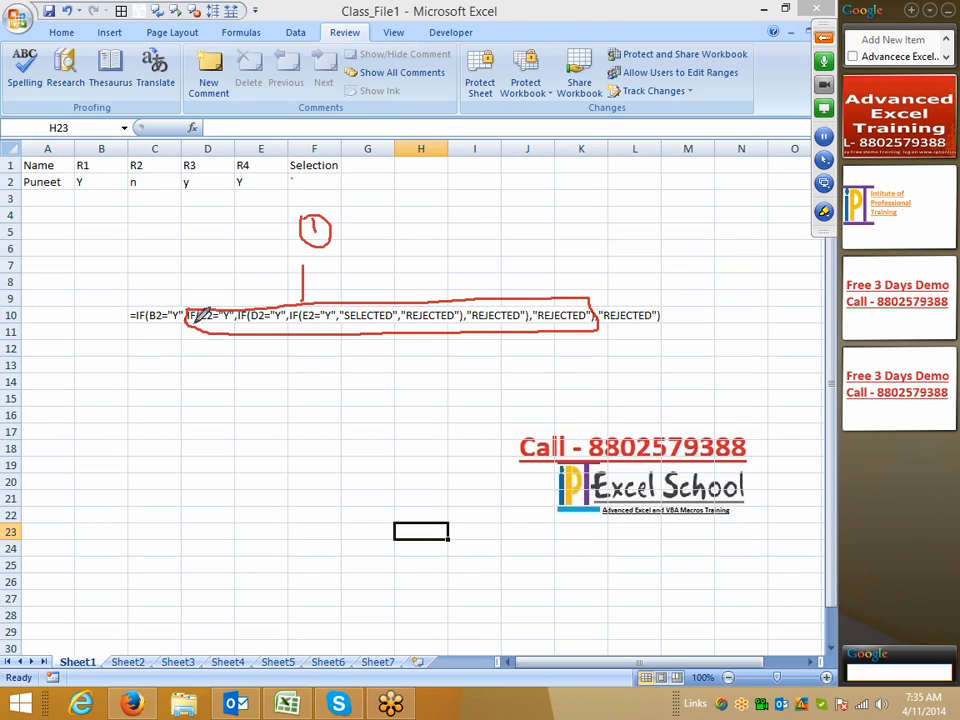
Outline the nested IF beginning with D2="Y" in the C10 formula text and label it with a circled 2.
{"action": "mouse_move", "coordinate": [188, 323]}
{"action": "left_mouse_down"}
{"action": "mouse_move", "coordinate": [509, 325]}
{"action": "mouse_move", "coordinate": [531, 303]}
{"action": "mouse_move", "coordinate": [513, 238]}
{"action": "mouse_move", "coordinate": [551, 221]}
{"action": "mouse_move", "coordinate": [515, 213]}
{"action": "left_mouse_up"}
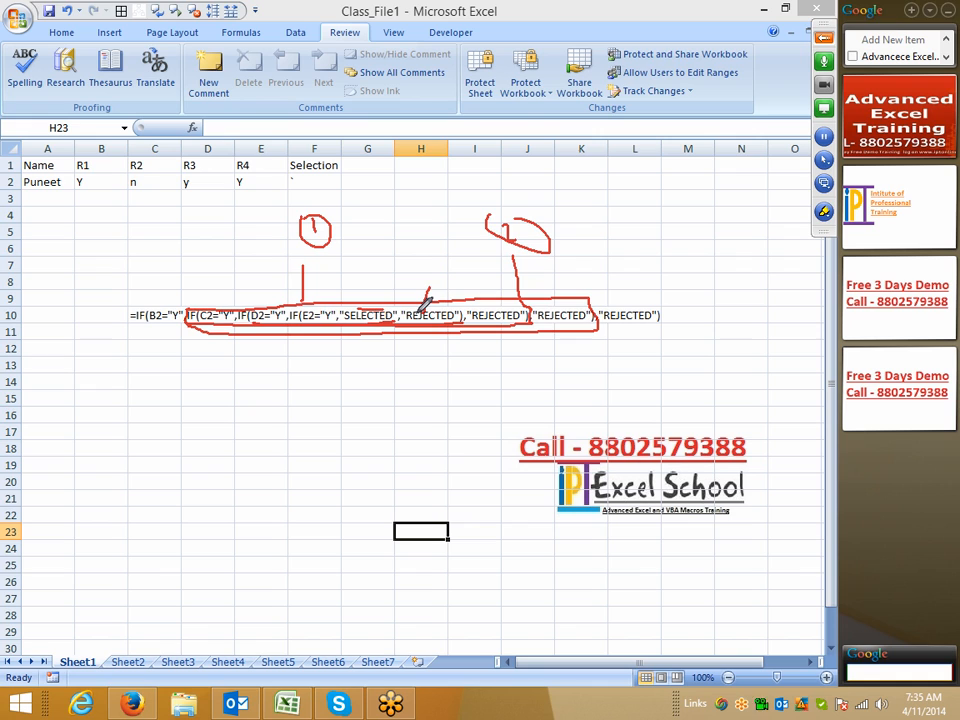
Return to normal non-drawing mode and erase all drawings.
{"action": "right_click", "coordinate": [400, 350]}
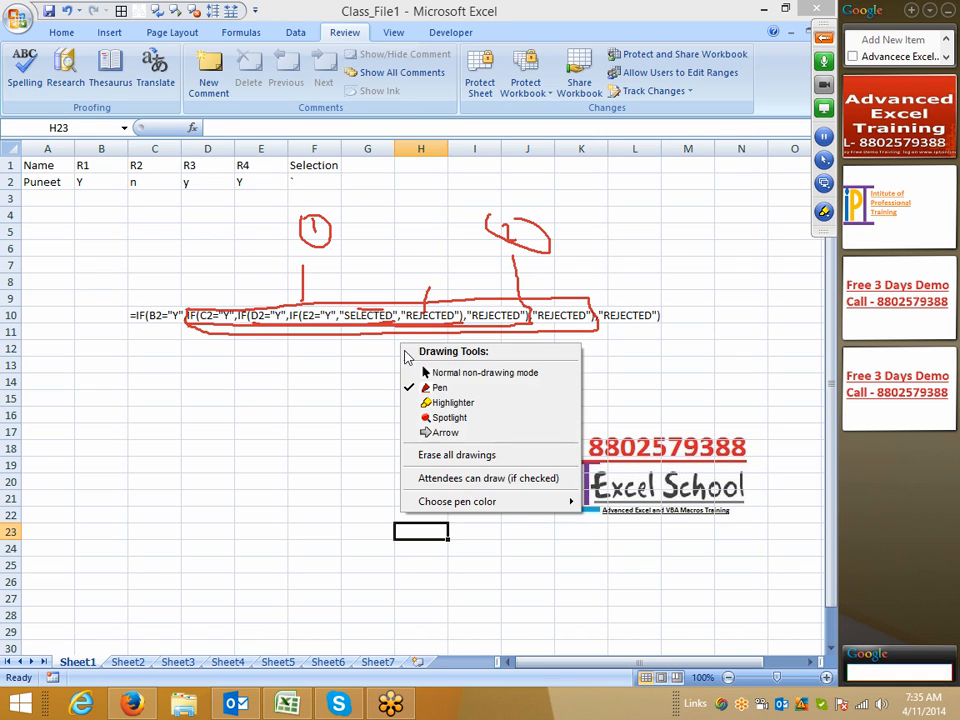
{"action": "left_click", "coordinate": [470, 371]}
{"action": "left_click", "coordinate": [824, 211]}
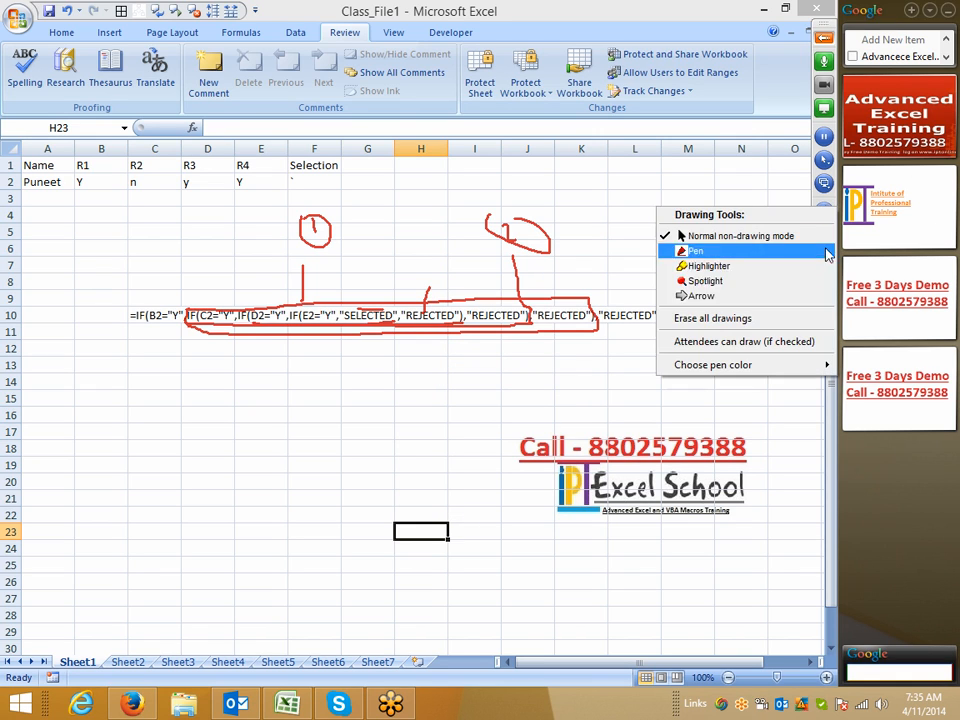
{"action": "left_click", "coordinate": [753, 319]}
Highlight the nested IF parts starting at C2="Y" and D2="Y" within C10's formula text, leaving the cell without editing it.
{"action": "left_click", "coordinate": [135, 315]}
{"action": "double_click", "coordinate": [141, 315]}
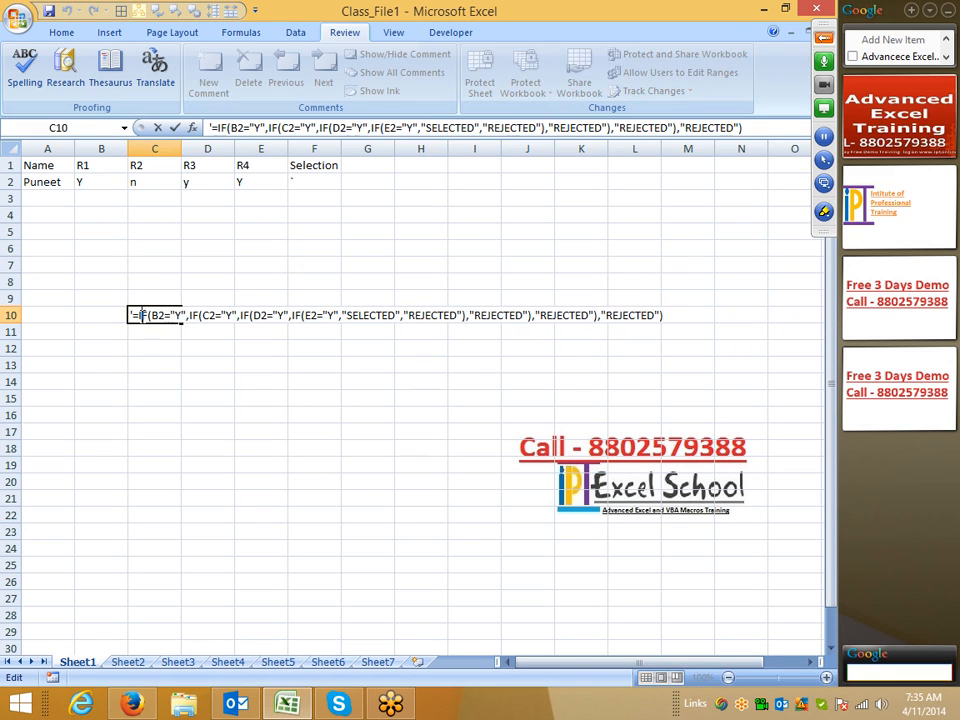
{"action": "left_click_drag", "start_coordinate": [189, 315], "coordinate": [598, 316]}
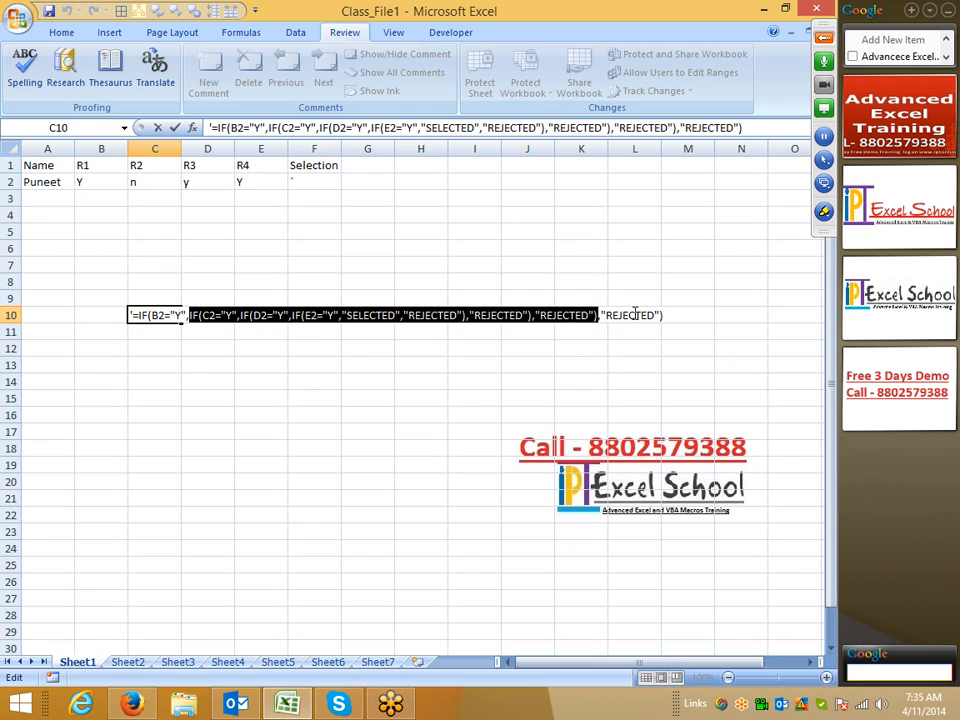
{"action": "left_click", "coordinate": [236, 316]}
{"action": "left_click_drag", "start_coordinate": [239, 316], "coordinate": [300, 316]}
{"action": "left_click", "coordinate": [289, 318]}
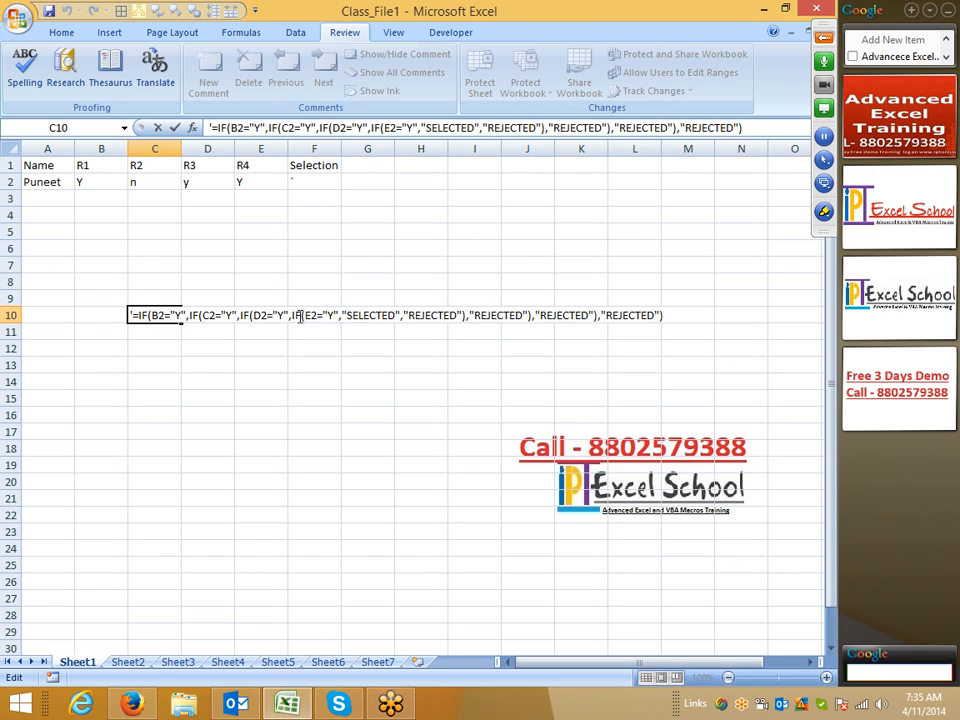
{"action": "left_click_drag", "start_coordinate": [238, 316], "coordinate": [559, 317]}
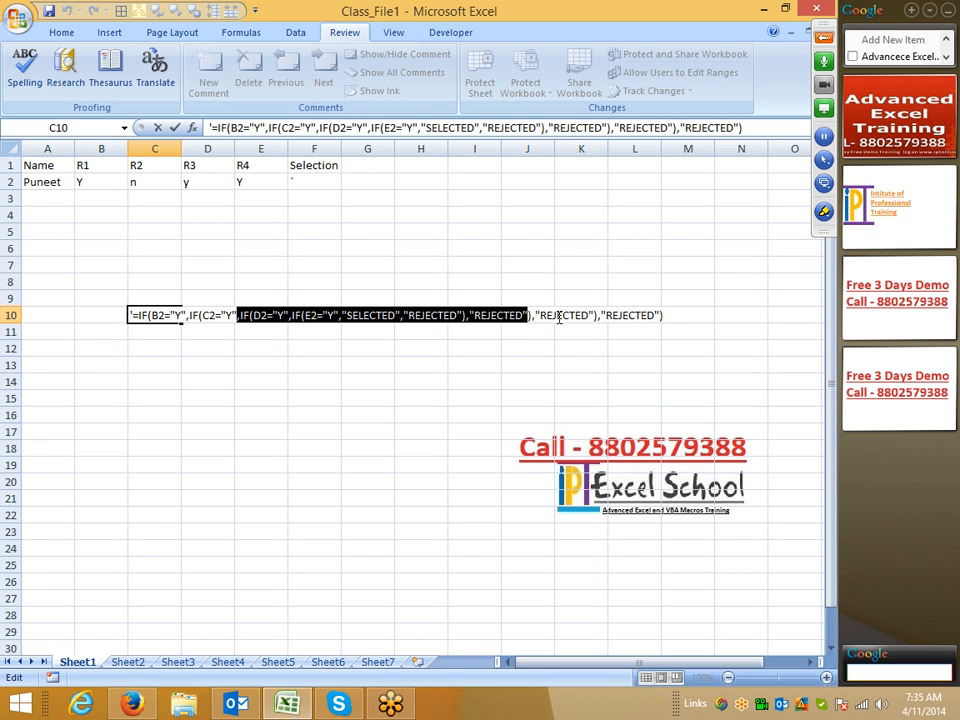
{"action": "key", "text": "Escape"}
Enter =IF(B2="Y",IF(C2="Y",IF(D2="Y",IF(E2="Y","SELECTED","REJECTED"),"REJECTED"),"REJECTED"),"REJECTED") as a working formula in F2.
{"action": "left_click_drag", "start_coordinate": [160, 315], "coordinate": [330, 183]}
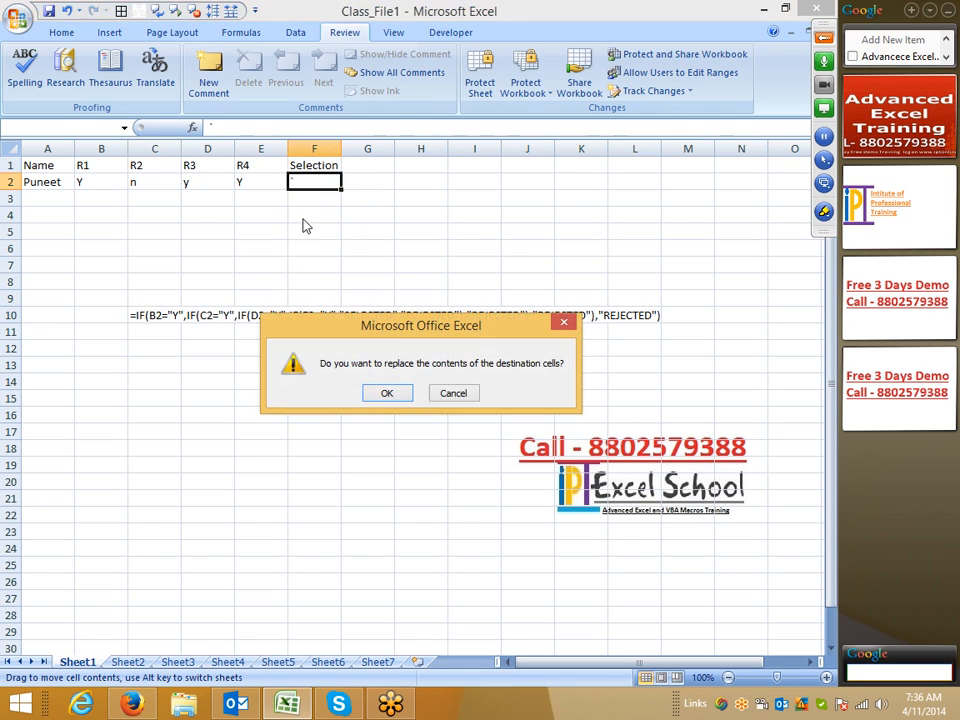
{"action": "key", "text": "Escape"}
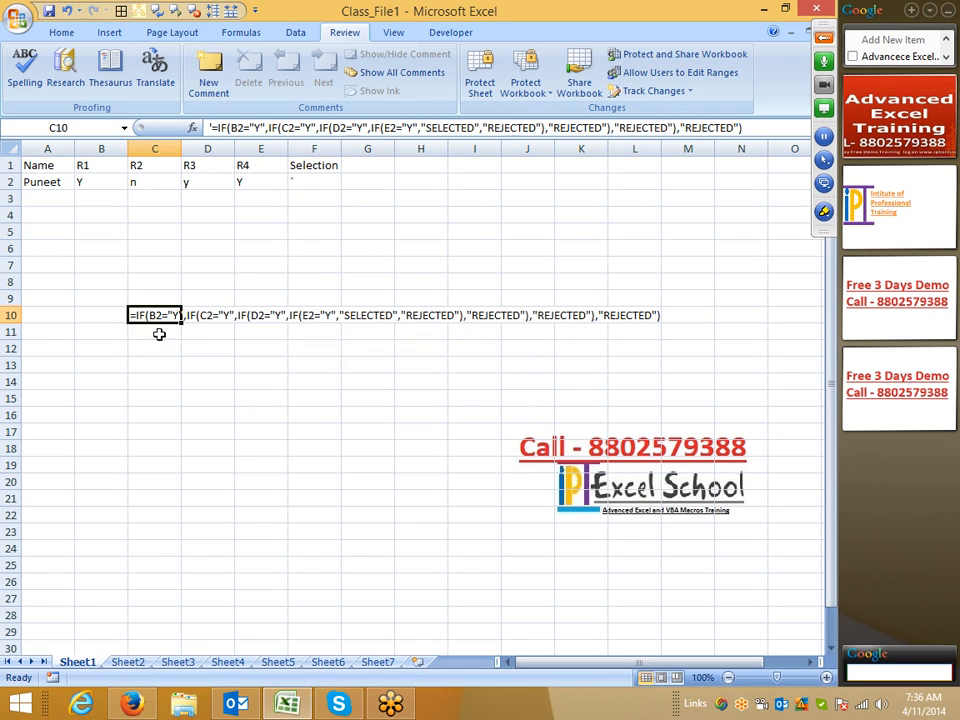
{"action": "left_click", "coordinate": [315, 181]}
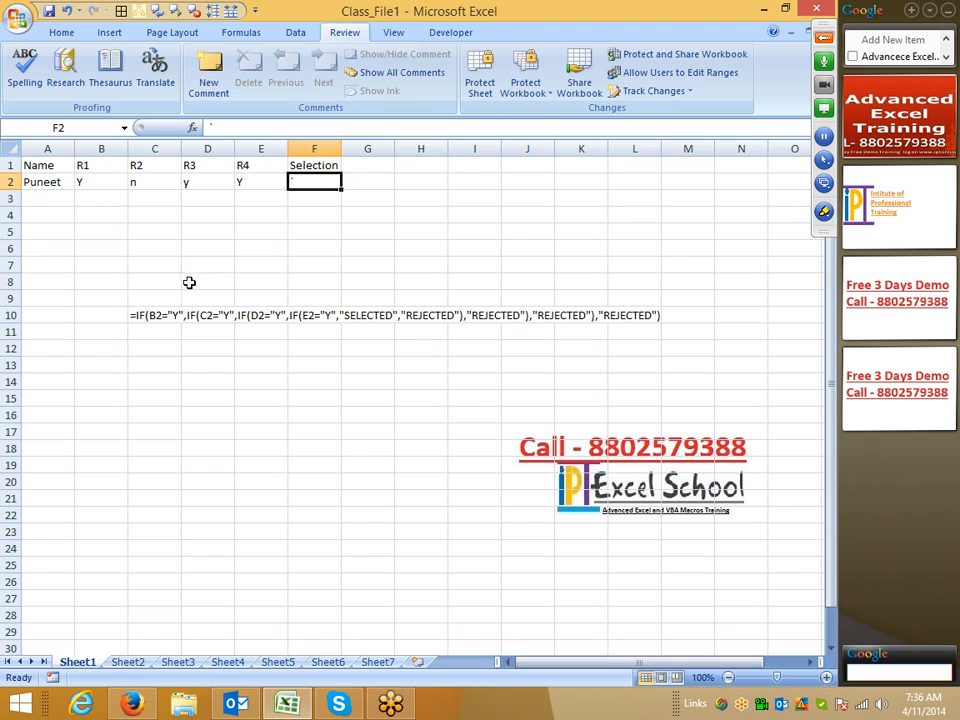
{"action": "type", "text": "=IF(B2=\"Y\",IF(C2=\"Y\",IF(D2=\"Y\",IF(E2=\"Y\",\"SELECTED\",\"REJECTED\"),\"REJECTED\"),\"REJECTED\"),\"REJECTED\")"}
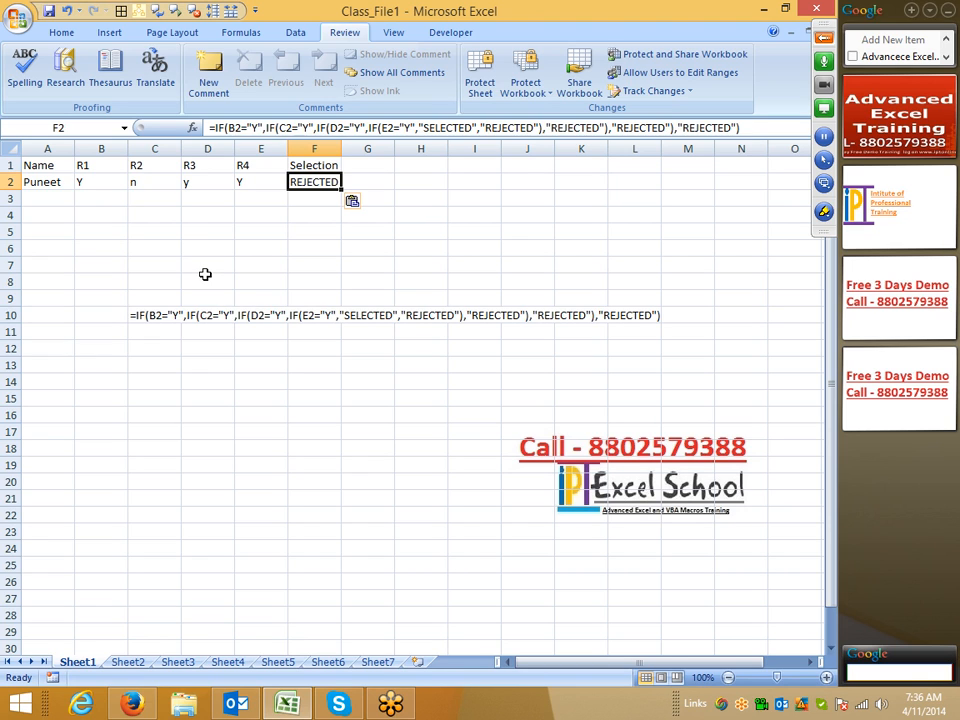
{"action": "key", "text": "Return"}
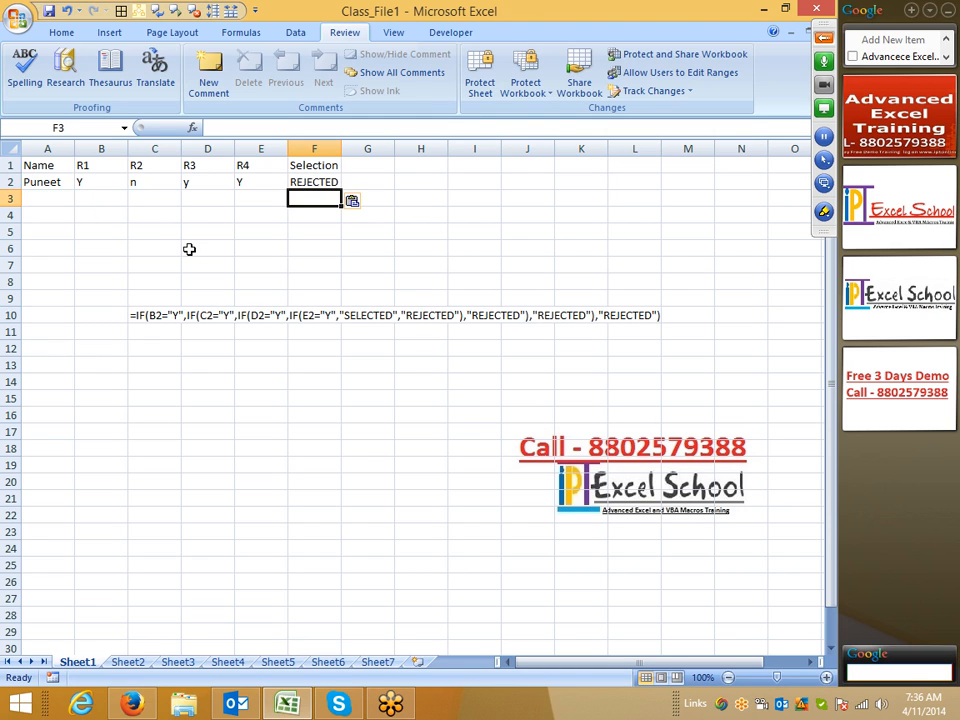
Examine the logical tests and true/false arguments of the nested IFs in F2's formula.
{"action": "left_click", "coordinate": [300, 182]}
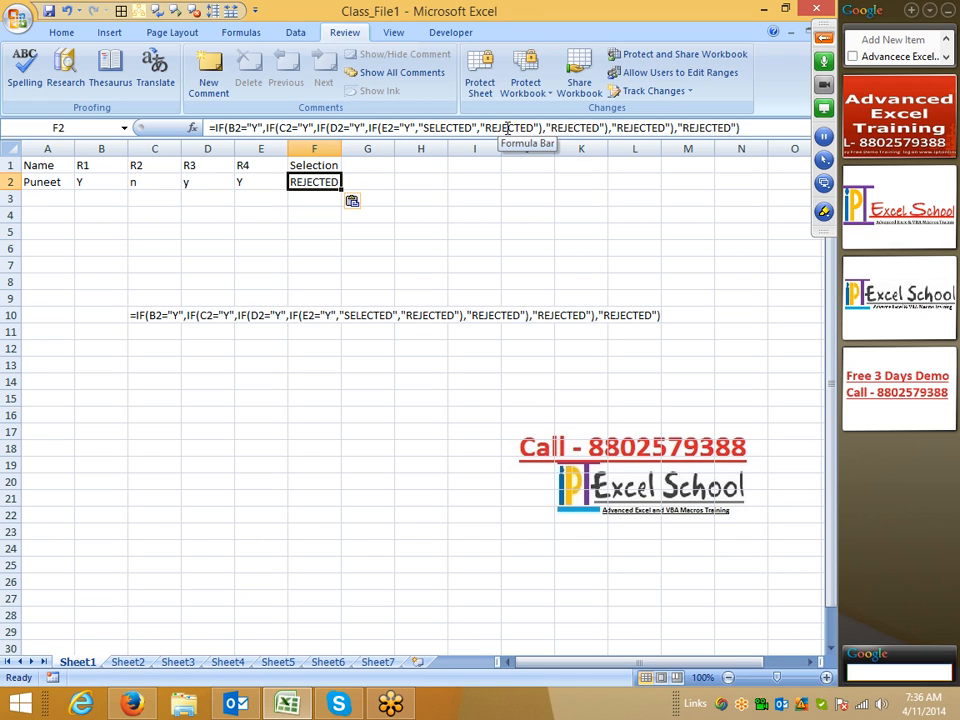
{"action": "left_click", "coordinate": [389, 127]}
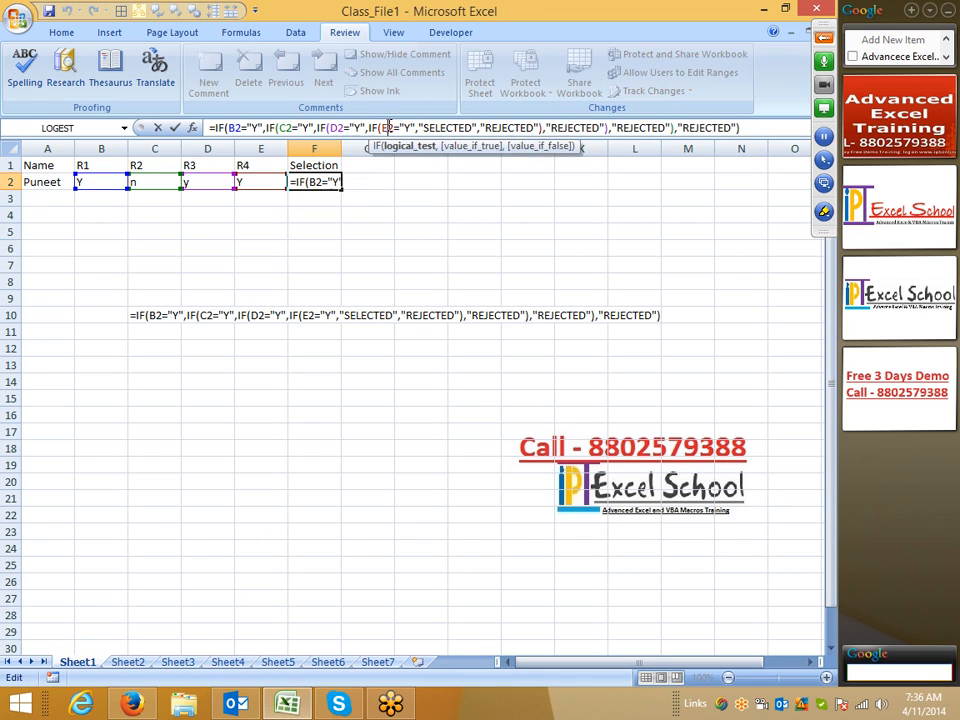
{"action": "double_click", "coordinate": [389, 127]}
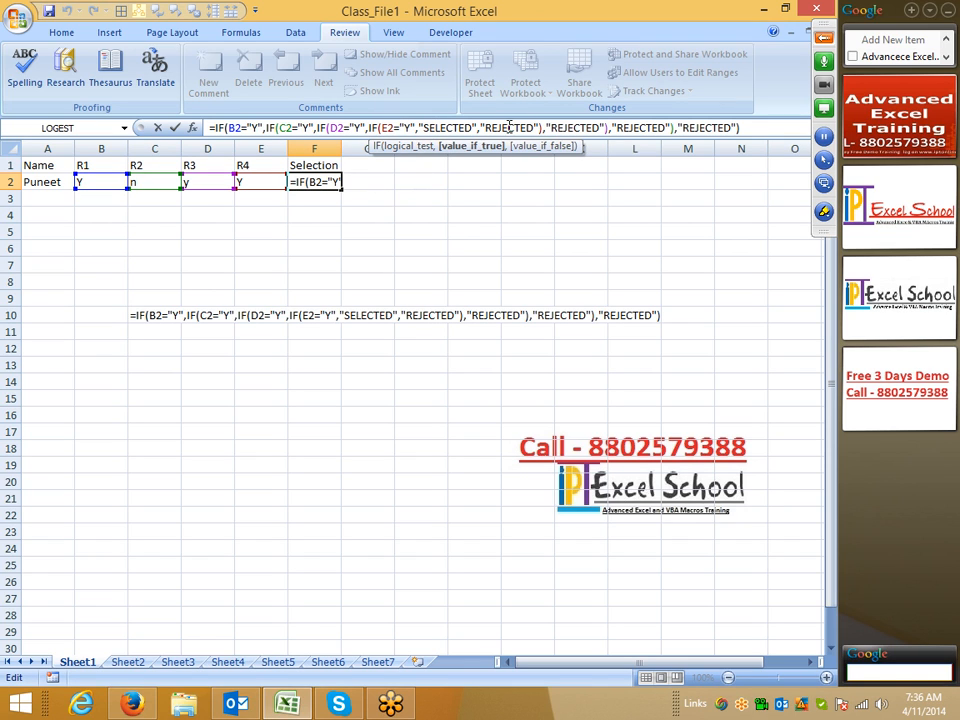
{"action": "left_click", "coordinate": [607, 128]}
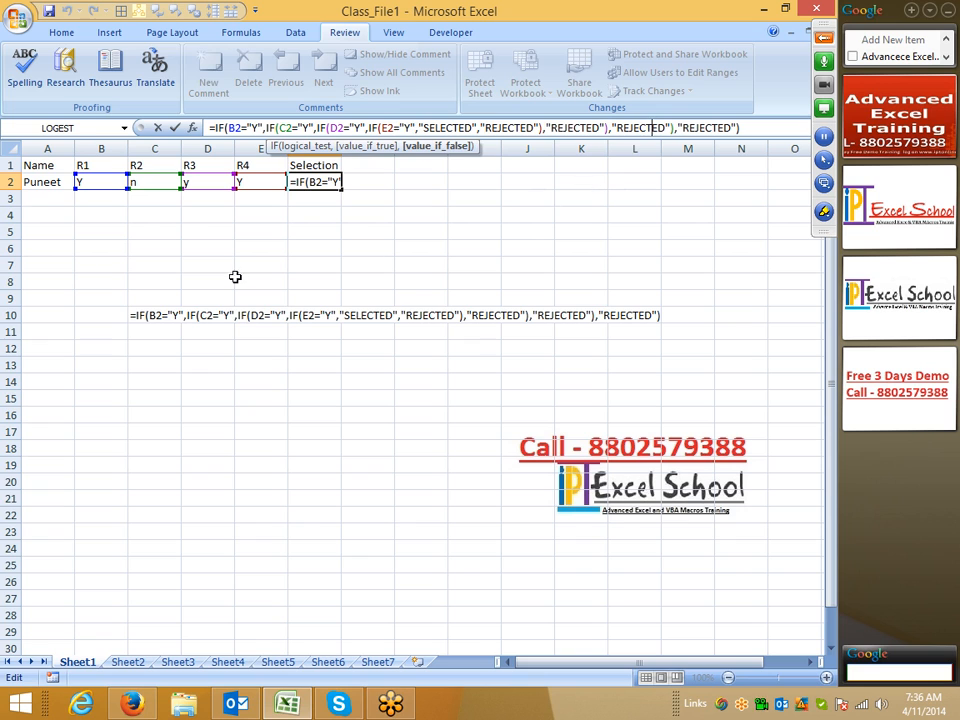
{"action": "key", "text": "ctrl+Return"}
Move the formula text from C10 to F4 and the working nested IF formula from F2 to K2.
{"action": "left_click", "coordinate": [152, 314]}
{"action": "left_click_drag", "start_coordinate": [152, 309], "coordinate": [315, 213]}
{"action": "left_click", "coordinate": [273, 269]}
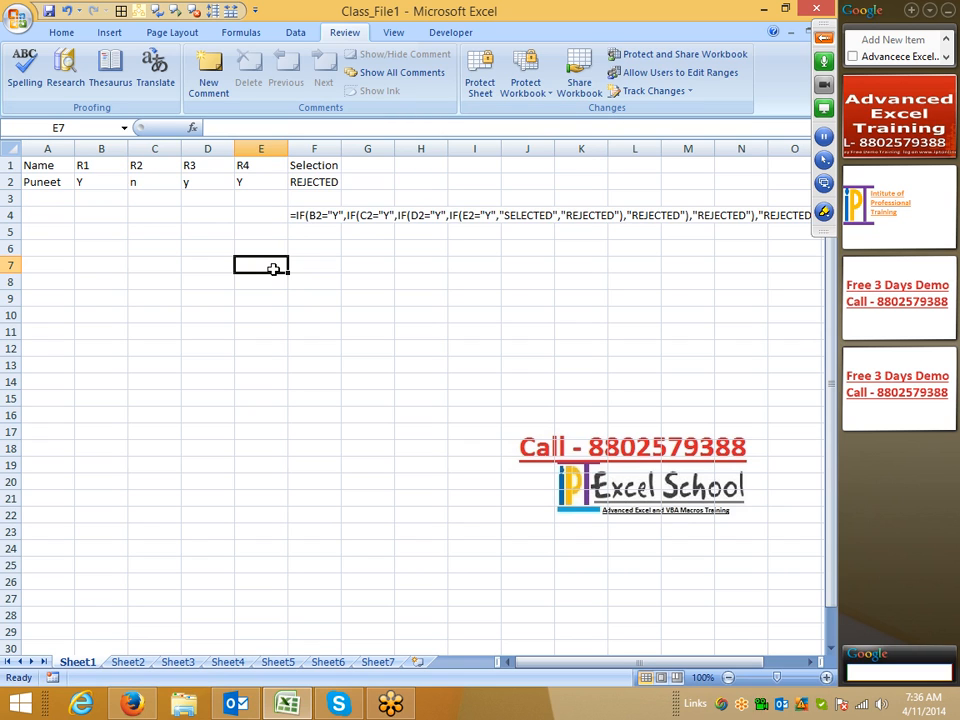
{"action": "left_click", "coordinate": [328, 182]}
{"action": "left_click_drag", "start_coordinate": [338, 182], "coordinate": [565, 183]}
{"action": "left_click", "coordinate": [302, 298]}
Enter =AND(B2="Y",C2="Y",D2="Y",E2="Y") in F2 to test all four rounds at once.
{"action": "left_click", "coordinate": [307, 185]}
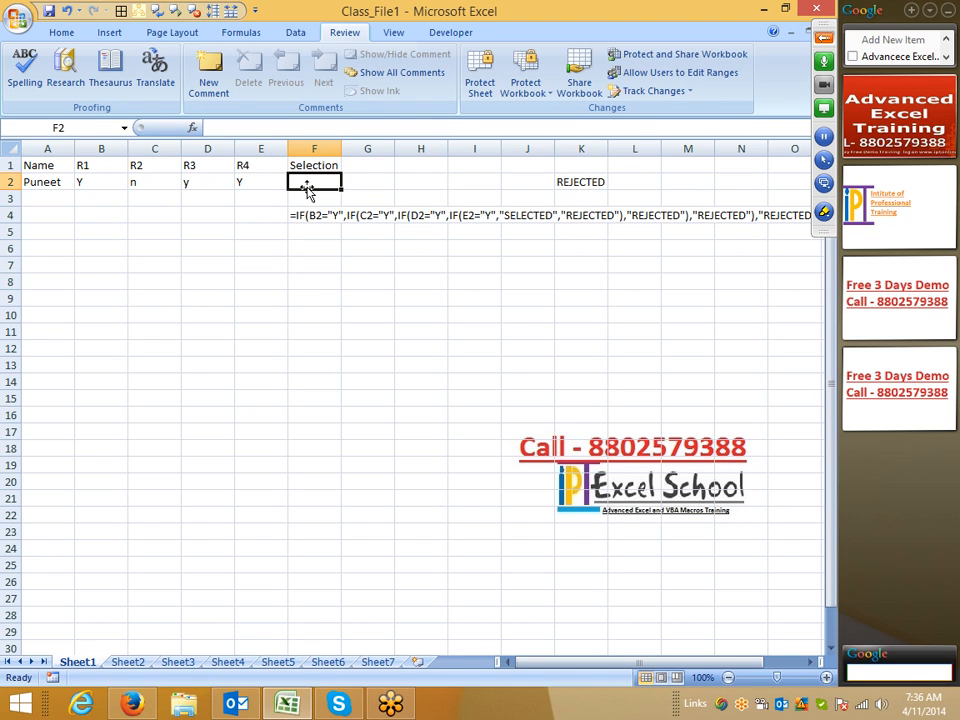
{"action": "type", "text": "=AND("}
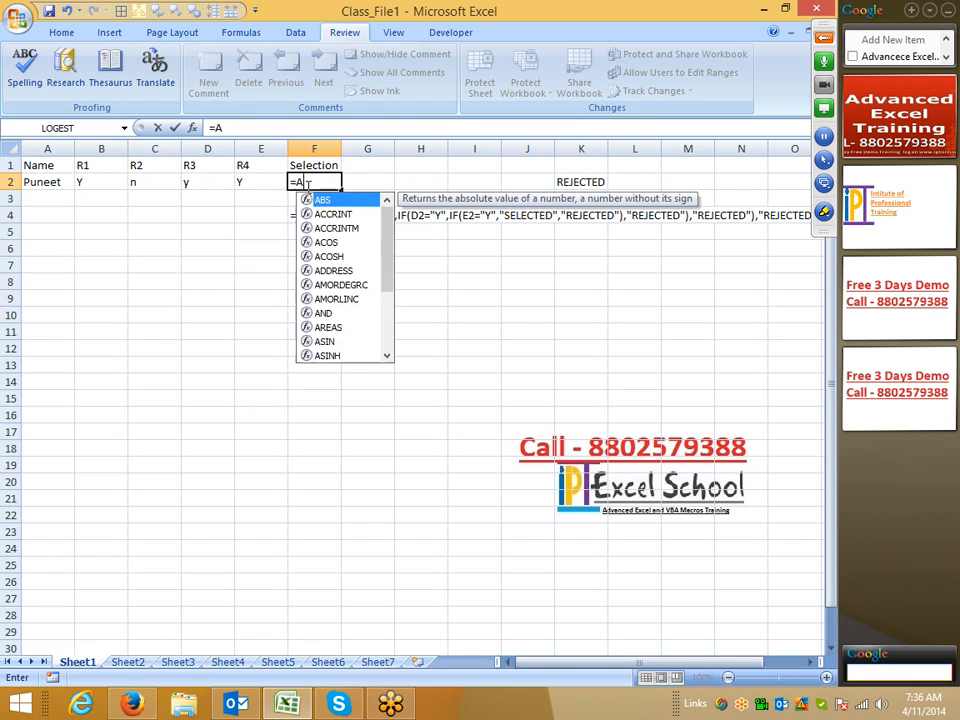
{"action": "left_click", "coordinate": [108, 190]}
{"action": "type", "text": "=\"Y\","}
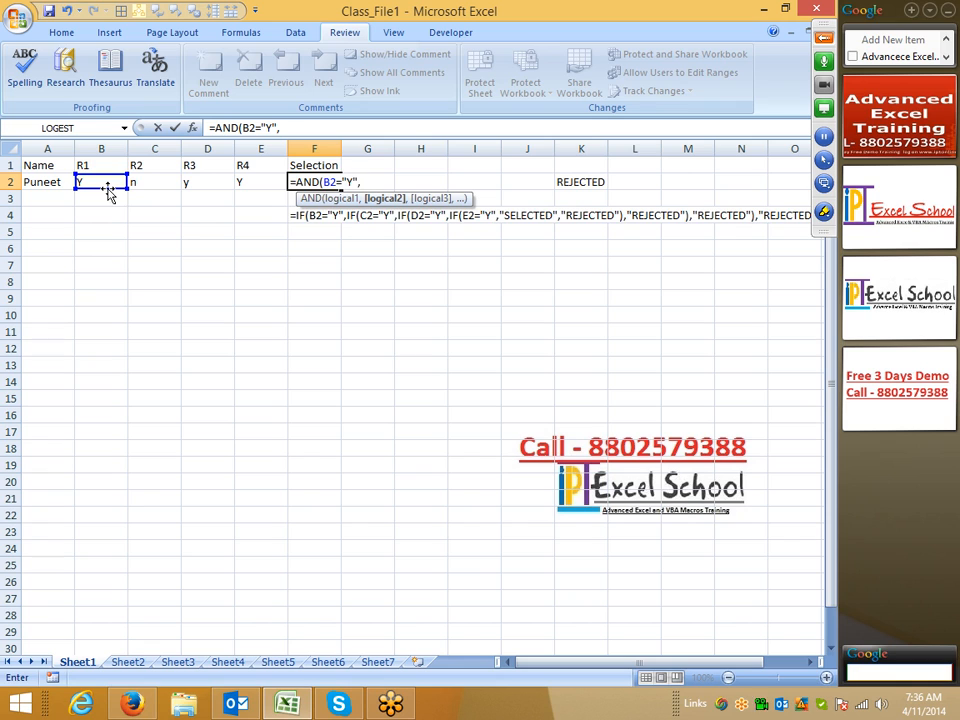
{"action": "left_click", "coordinate": [138, 181]}
{"action": "type", "text": "=\"Y\","}
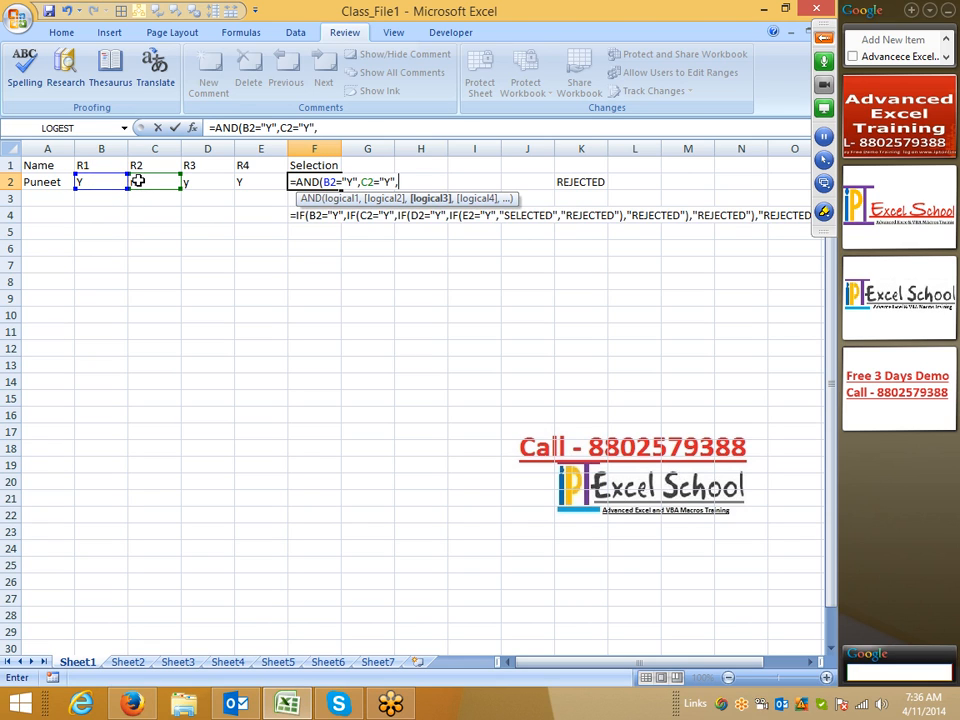
{"action": "left_click", "coordinate": [204, 178]}
{"action": "type", "text": "=\""}
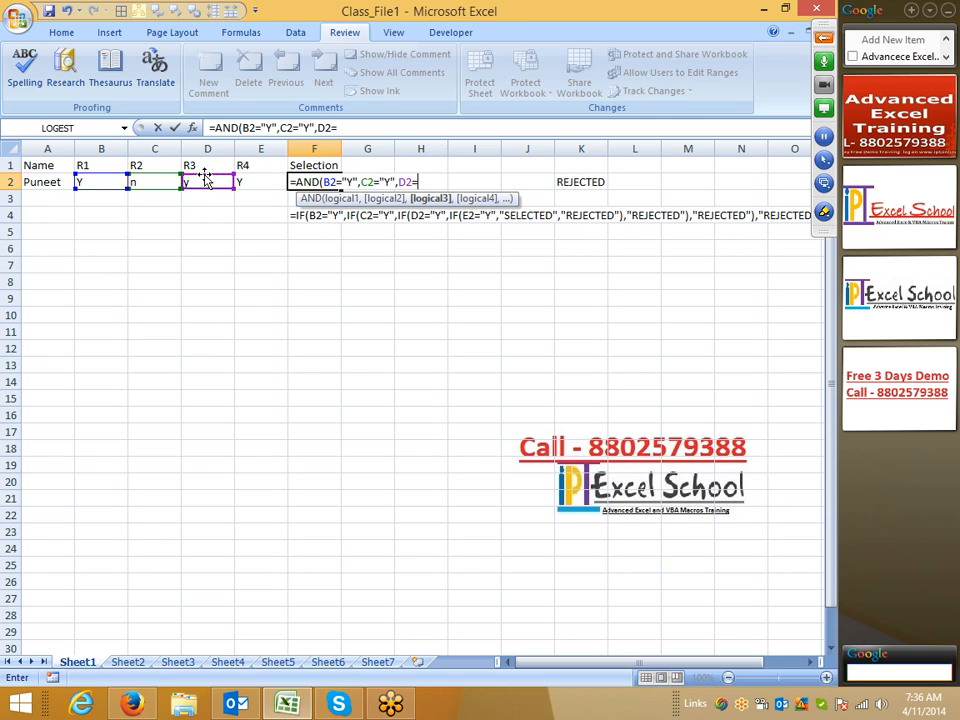
{"action": "type", "text": "Y\","}
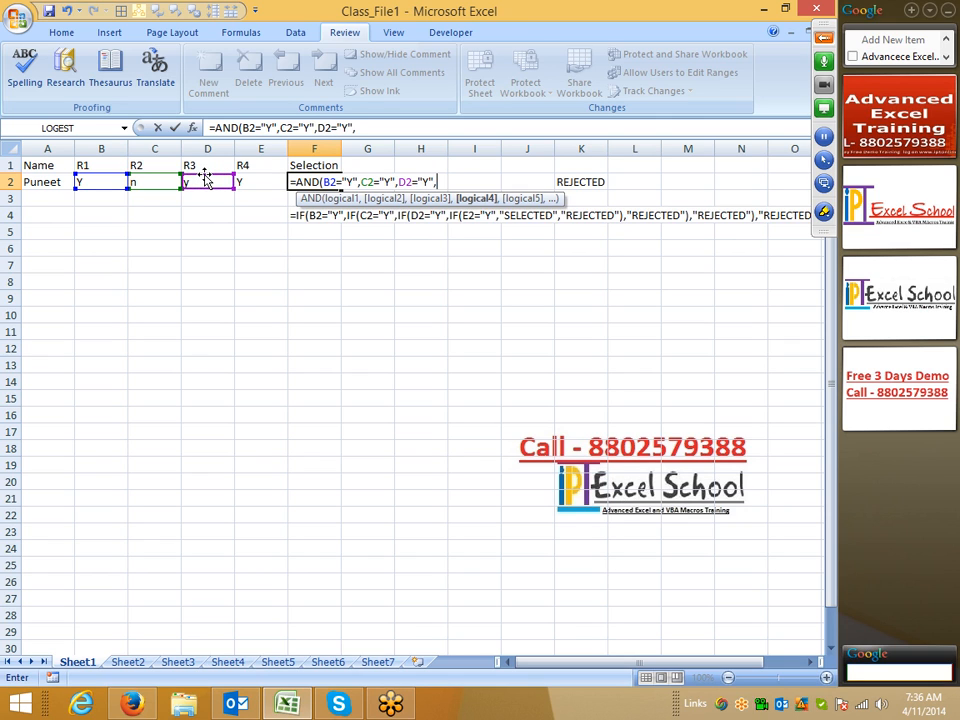
{"action": "left_click", "coordinate": [245, 178]}
{"action": "type", "text": "=\"Y\""}
{"action": "key", "text": "Return"}
Set the R2 result in C2 to y to test the AND formula.
{"action": "key", "text": "Up"}
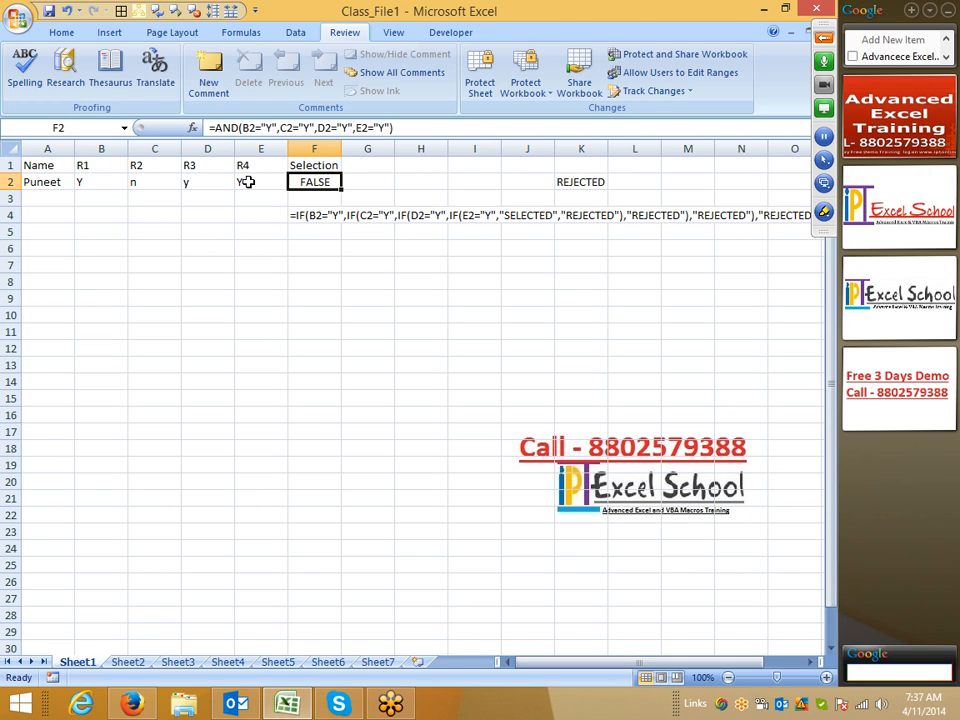
{"action": "key", "text": "Left"}
{"action": "key", "text": "Left"}
{"action": "key", "text": "Left"}
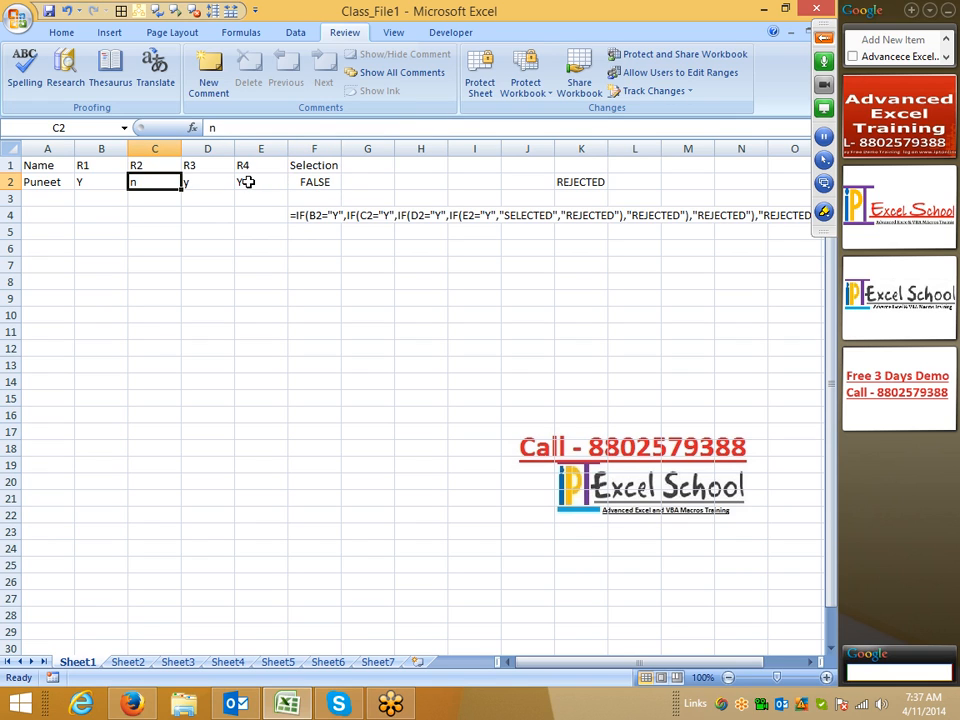
{"action": "type", "text": "y"}
{"action": "key", "text": "Return"}
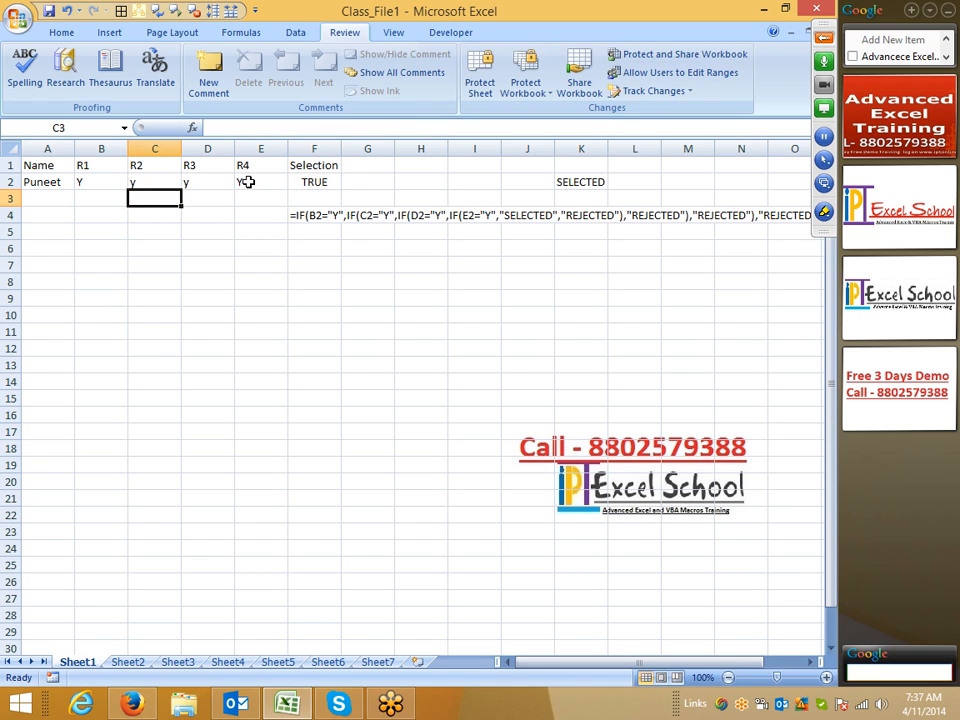
Enter =IF(F2,"SELECTED","REJECTED") in G2 to convert the AND result into a selection status, and select F2.
{"action": "left_click_drag", "start_coordinate": [360, 249], "coordinate": [360, 262]}
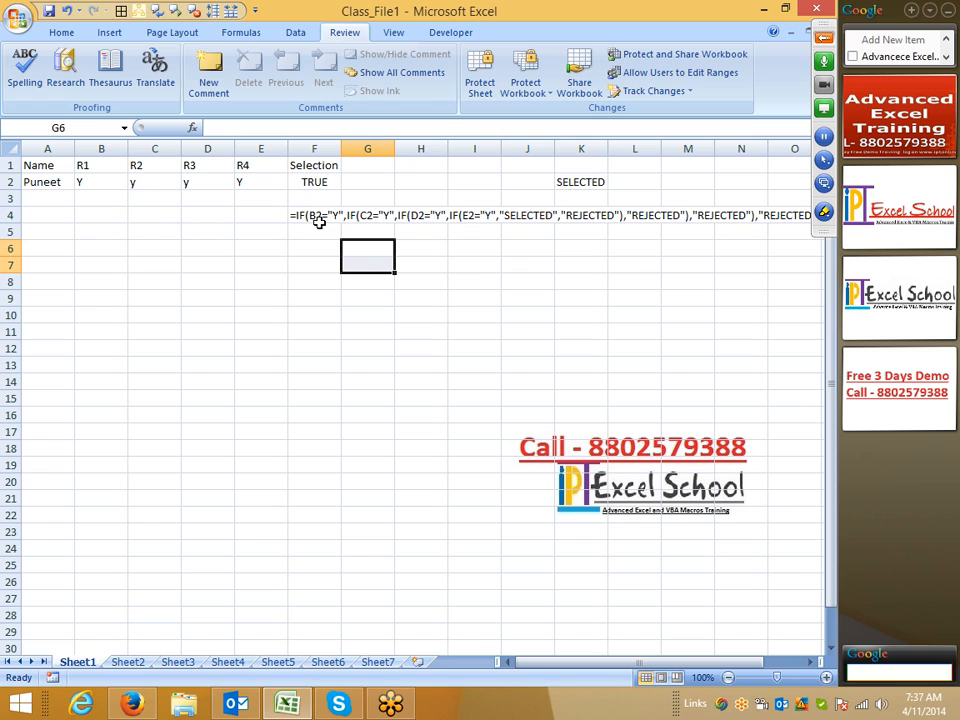
{"action": "left_click", "coordinate": [373, 179]}
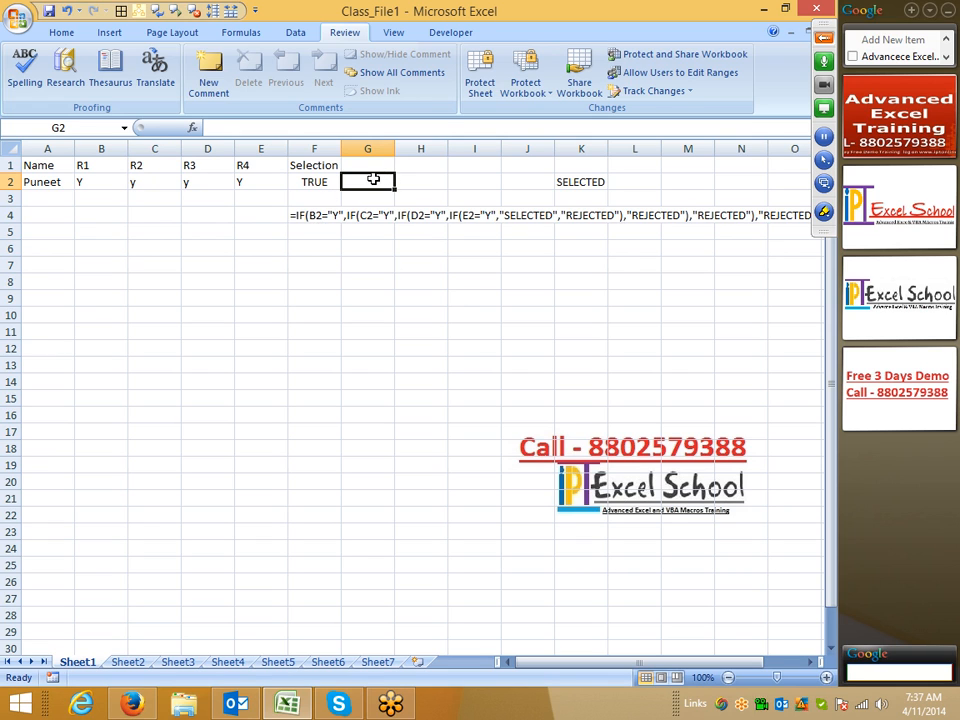
{"action": "type", "text": "=if"}
{"action": "key", "text": "Tab"}
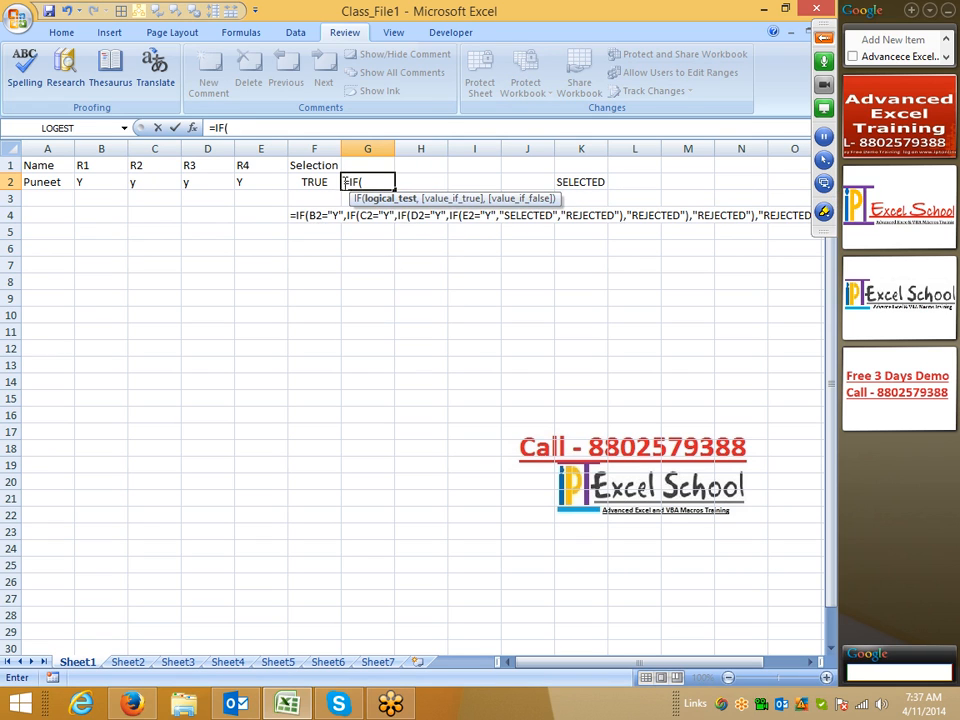
{"action": "left_click", "coordinate": [333, 181]}
{"action": "type", "text": ","}
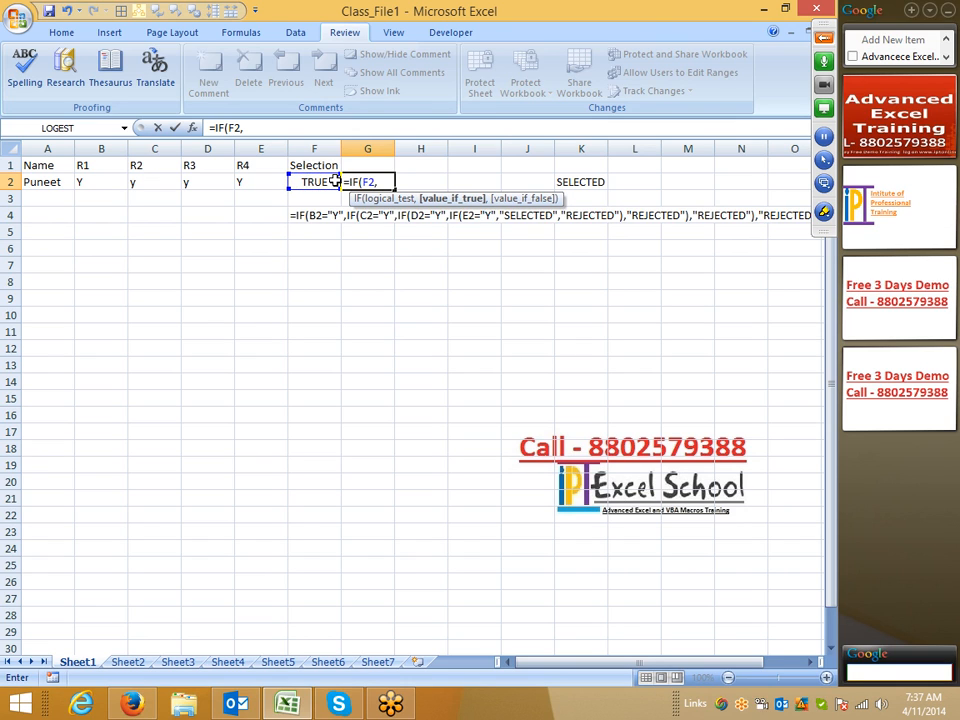
{"action": "type", "text": "\"SELECT"}
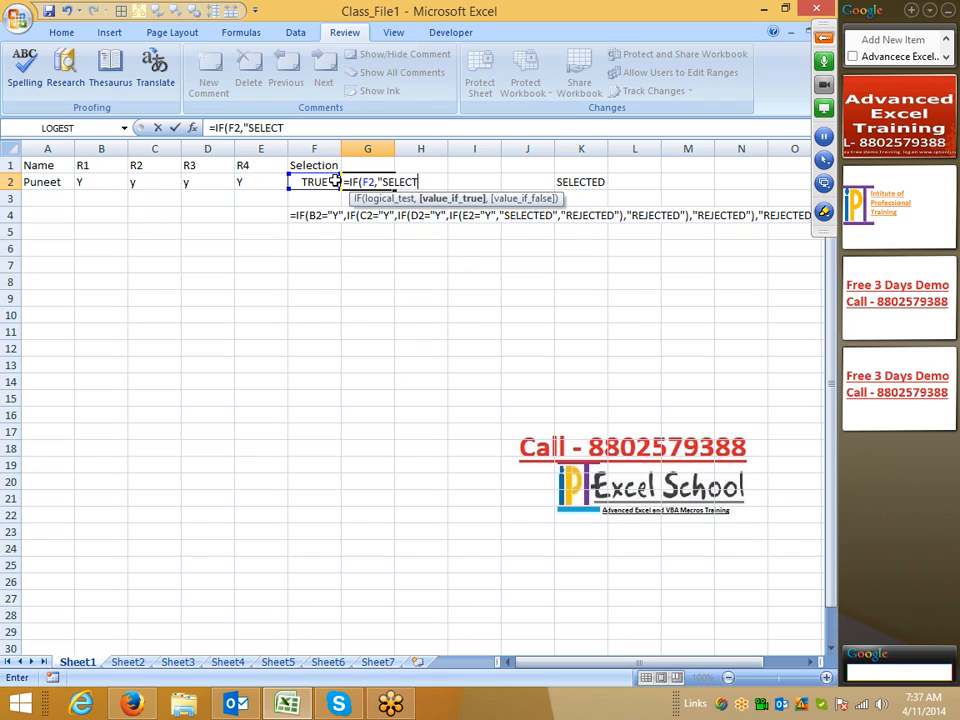
{"action": "type", "text": "ED\","}
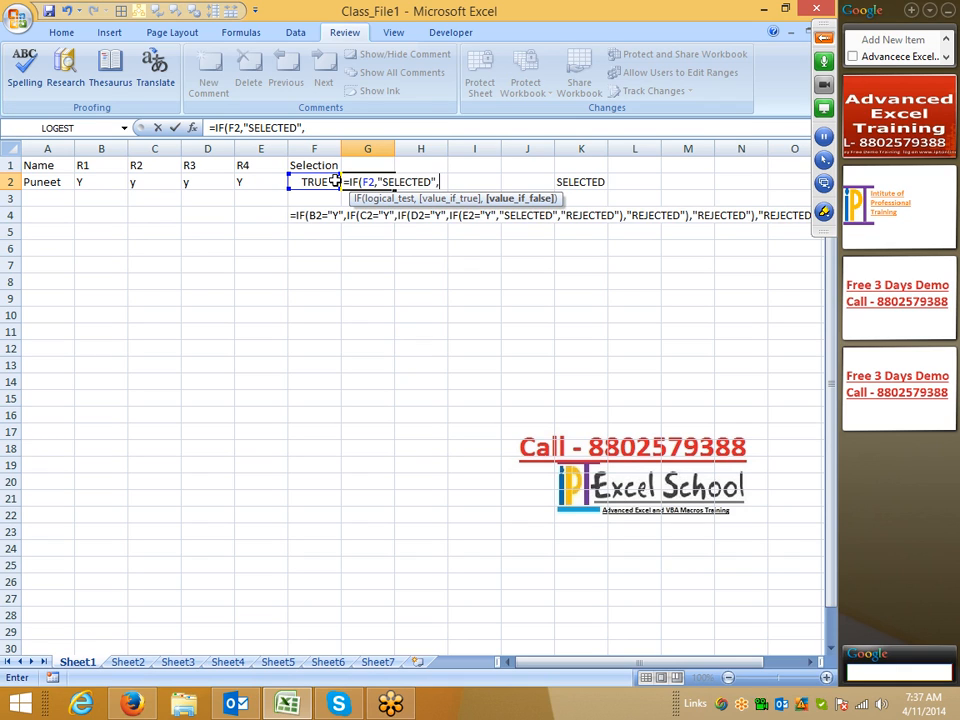
{"action": "type", "text": "\"REJECTED"}
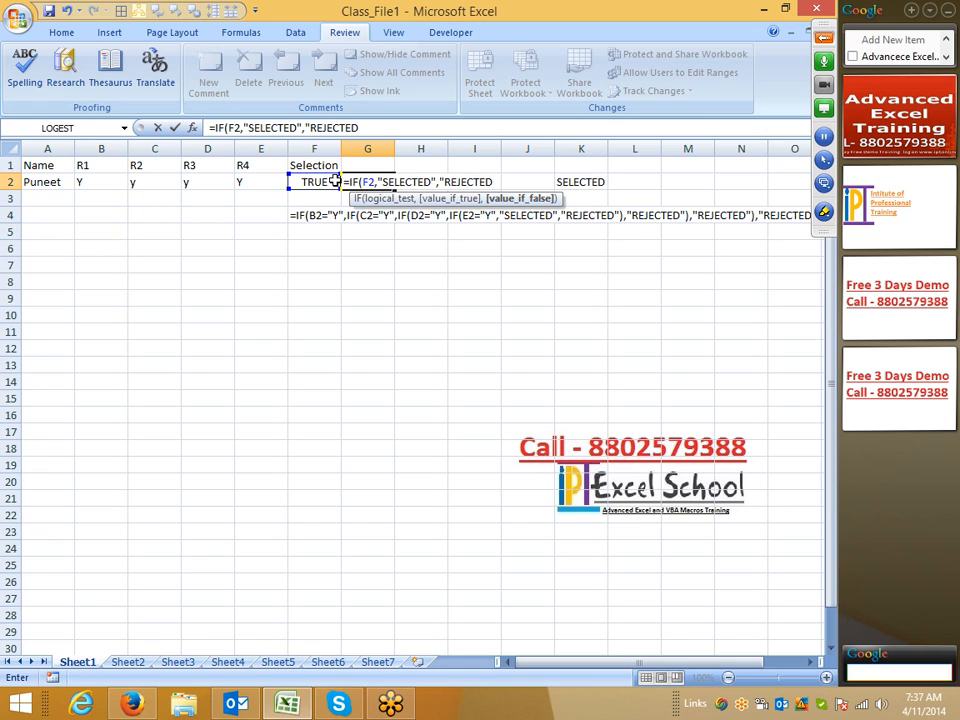
{"action": "type", "text": "\""}
{"action": "key", "text": "Return"}
{"action": "key", "text": "Up"}
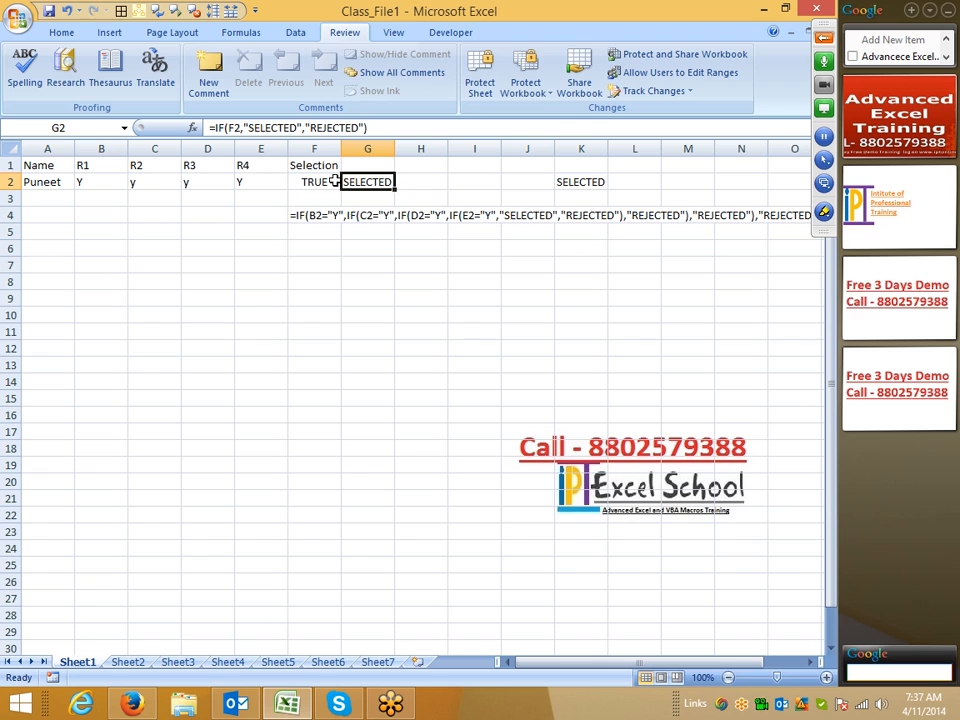
{"action": "left_click", "coordinate": [318, 183]}
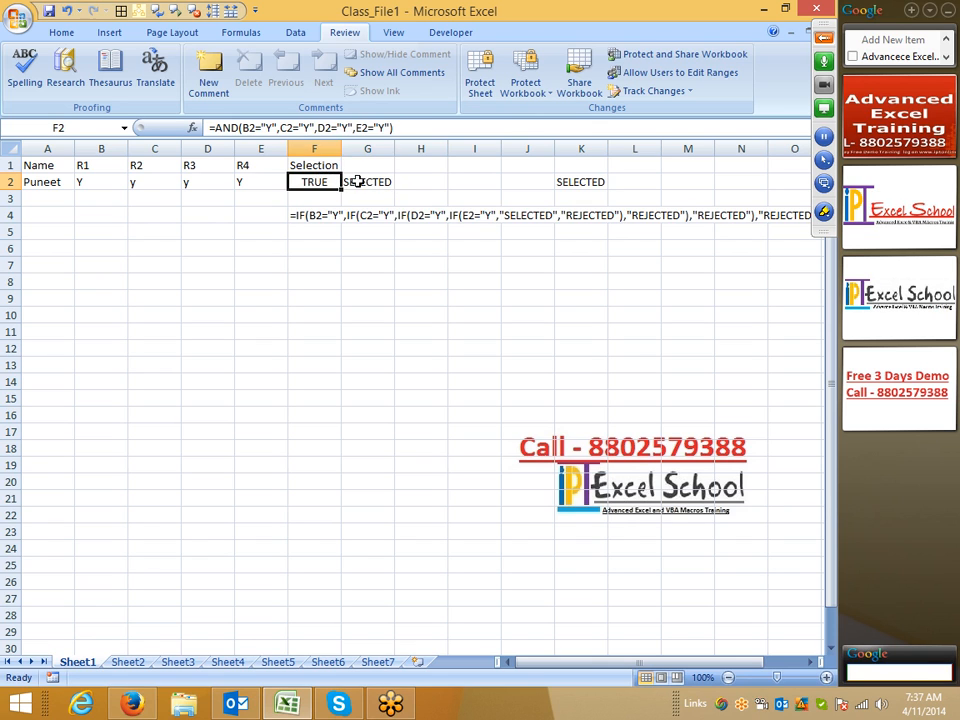
Examine the IF formula in G2 and its reference to the AND result in F2.
{"action": "left_click", "coordinate": [365, 181]}
{"action": "double_click", "coordinate": [365, 181]}
{"action": "key", "text": "Escape"}
{"action": "left_click", "coordinate": [318, 183]}
{"action": "left_click", "coordinate": [368, 184]}
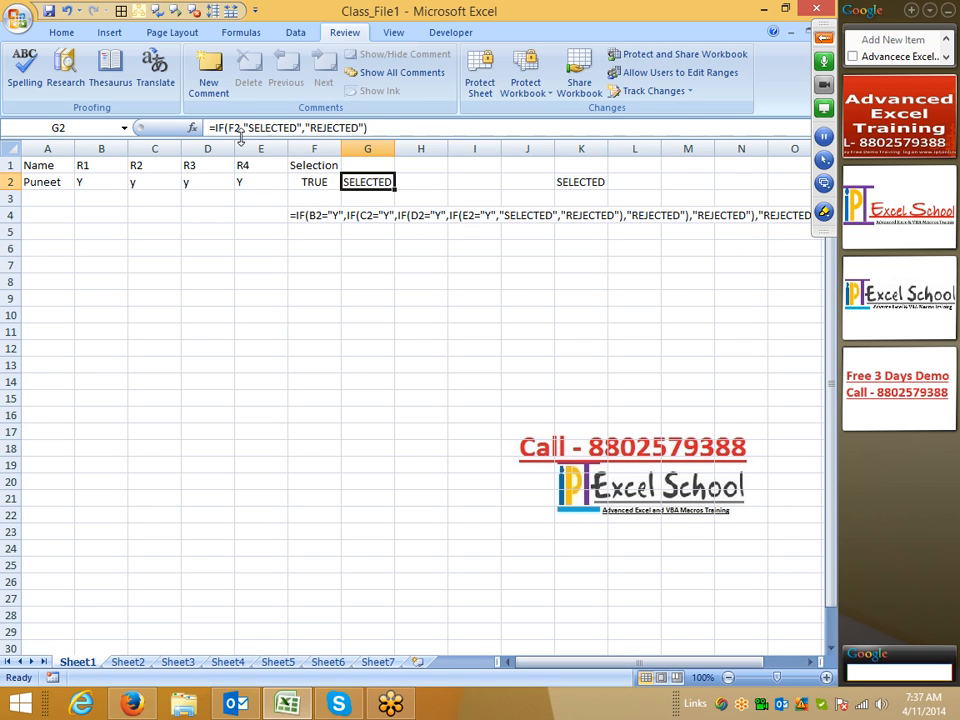
{"action": "double_click", "coordinate": [234, 130]}
{"action": "key", "text": "Escape"}
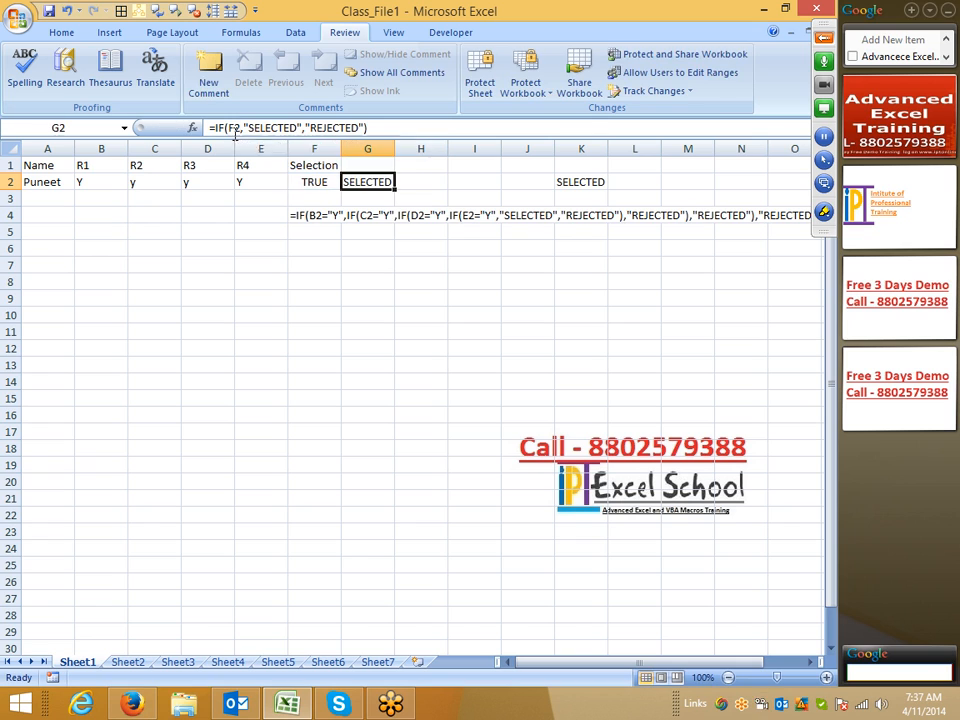
Try replacing the F2 reference in G2's IF formula with the AND expression copied from F2, and undo the replacement.
{"action": "left_click", "coordinate": [318, 197]}
{"action": "left_click", "coordinate": [318, 183]}
{"action": "left_click_drag", "start_coordinate": [214, 128], "coordinate": [408, 128]}
{"action": "key", "text": "ctrl+c"}
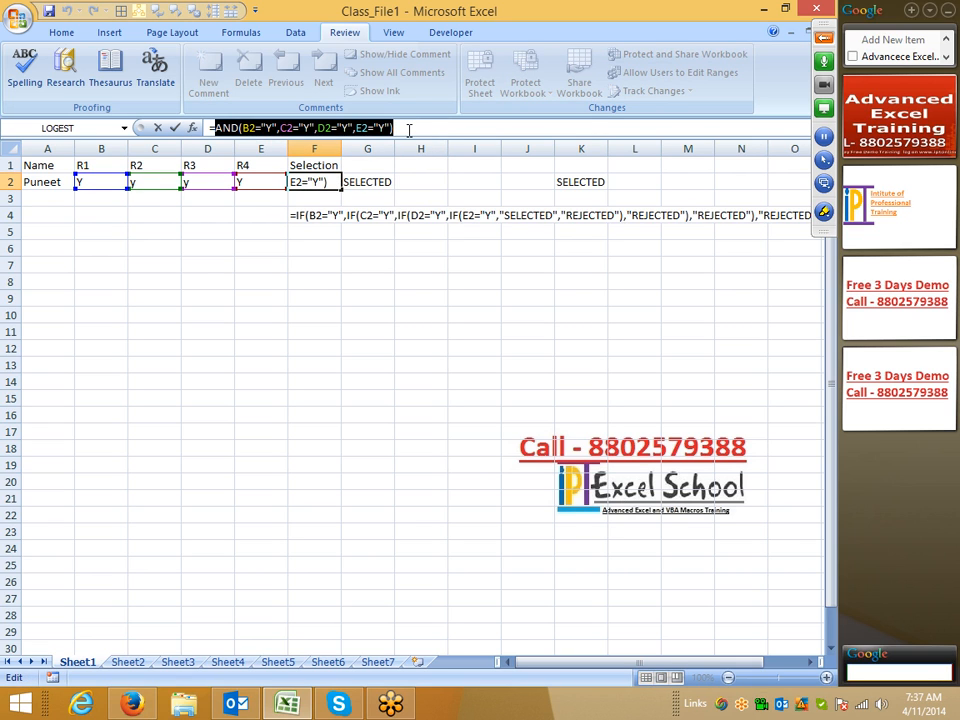
{"action": "key", "text": "Escape"}
{"action": "left_click", "coordinate": [372, 183]}
{"action": "left_click", "coordinate": [237, 128]}
{"action": "double_click", "coordinate": [237, 128]}
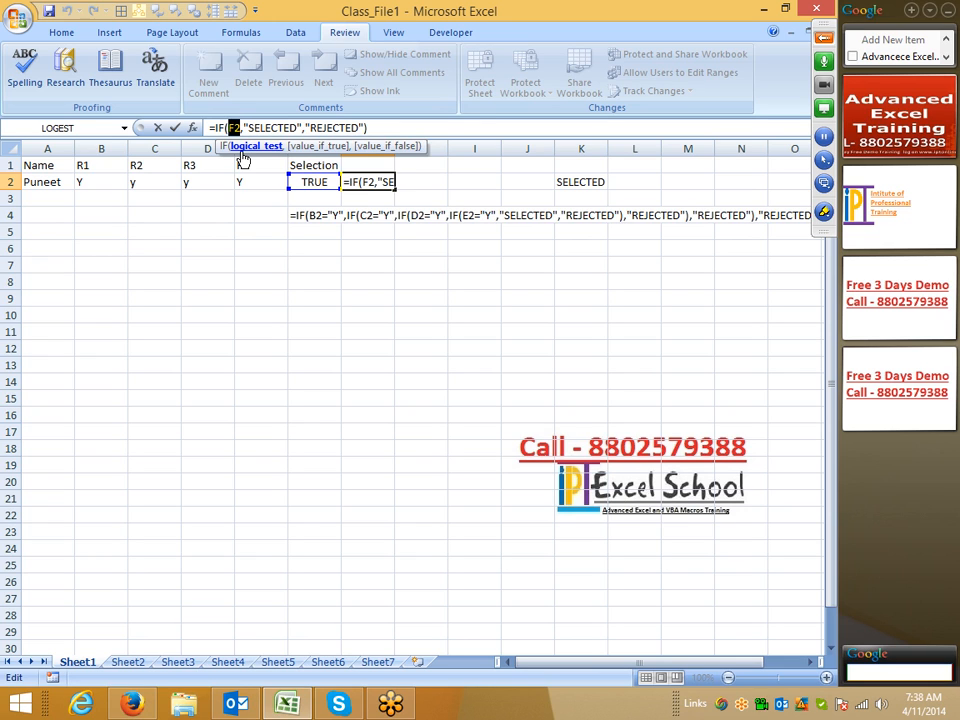
{"action": "key", "text": "ctrl+v"}
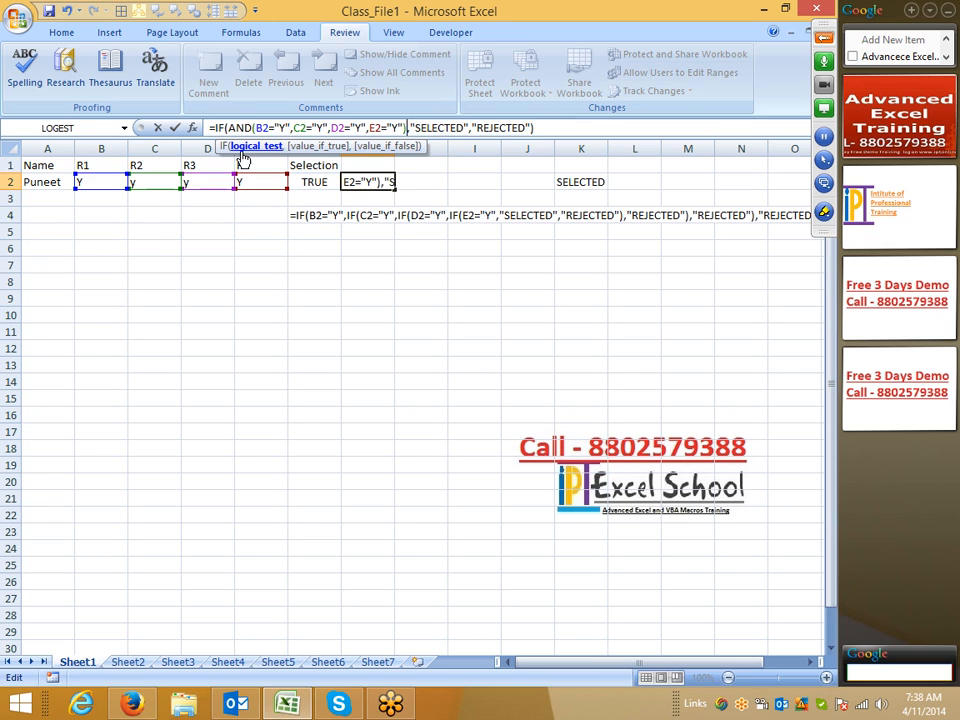
{"action": "key", "text": "Return"}
{"action": "left_click", "coordinate": [368, 183]}
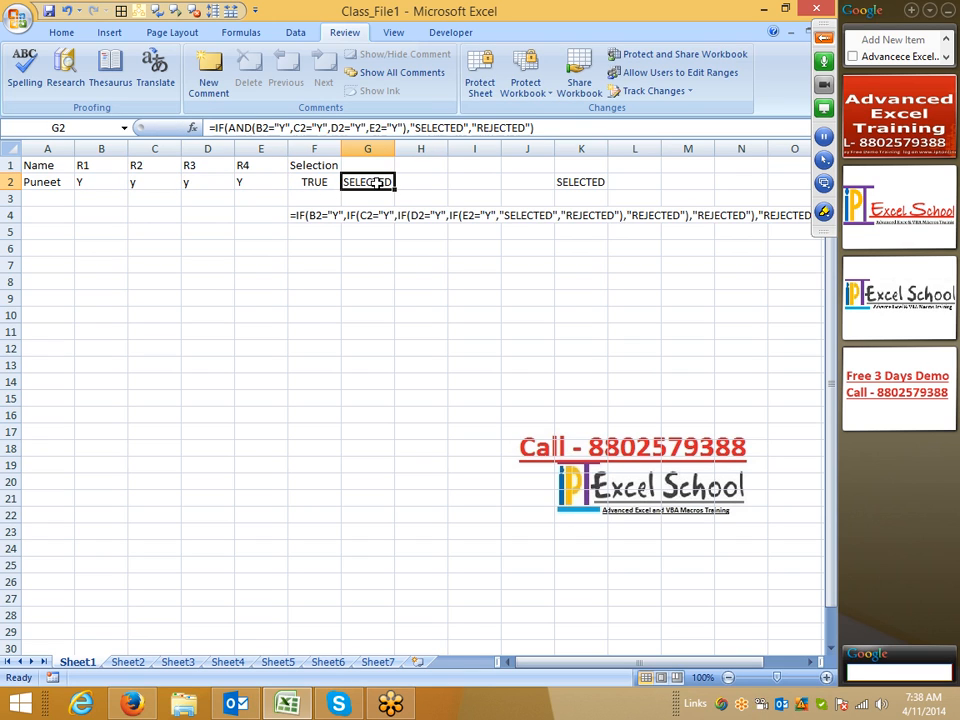
{"action": "key", "text": "ctrl+z"}
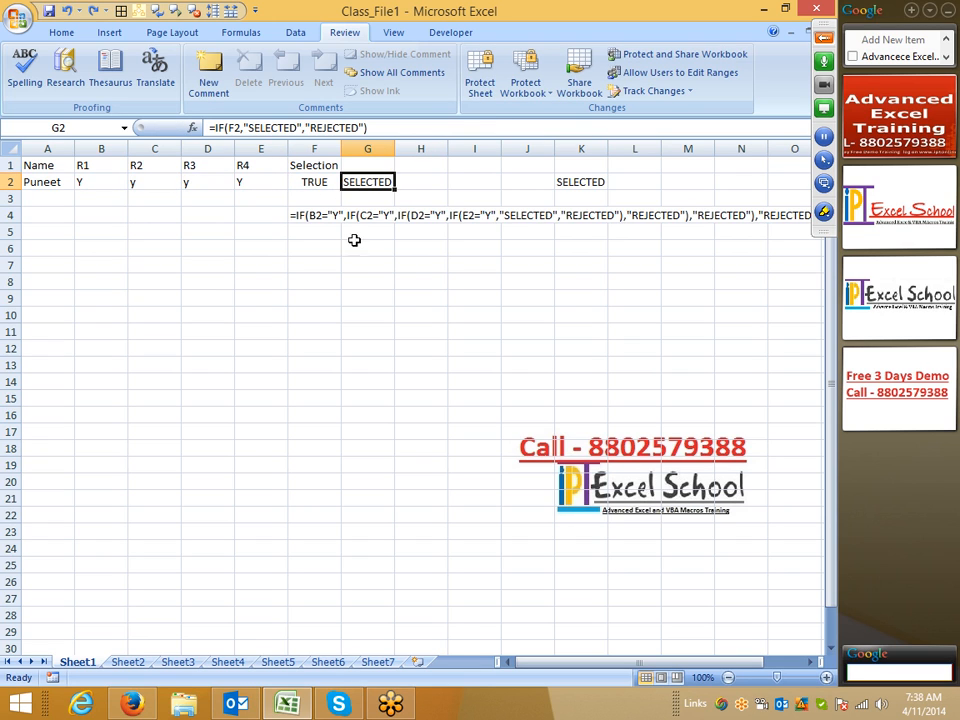
Substitute F2's AND expression into G2, making the formula =IF(AND(B2="Y",C2="Y",D2="Y",E2="Y"),"SELECTED","REJECTED").
{"action": "left_click", "coordinate": [320, 181]}
{"action": "left_click_drag", "start_coordinate": [215, 127], "coordinate": [394, 128]}
{"action": "key", "text": "ctrl+c"}
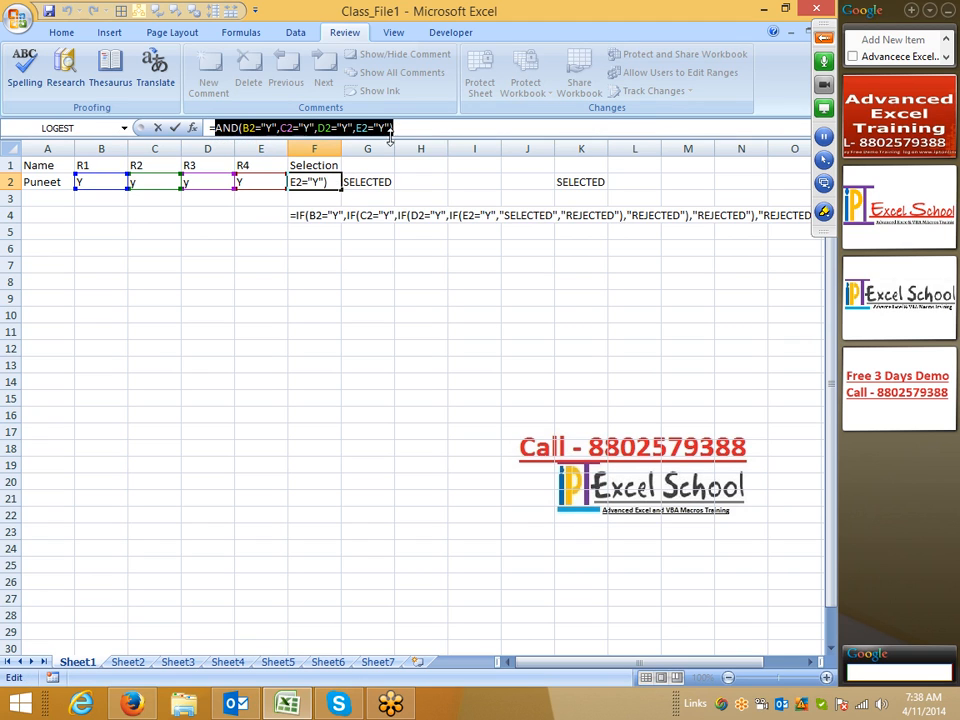
{"action": "key", "text": "Escape"}
{"action": "left_click", "coordinate": [378, 195]}
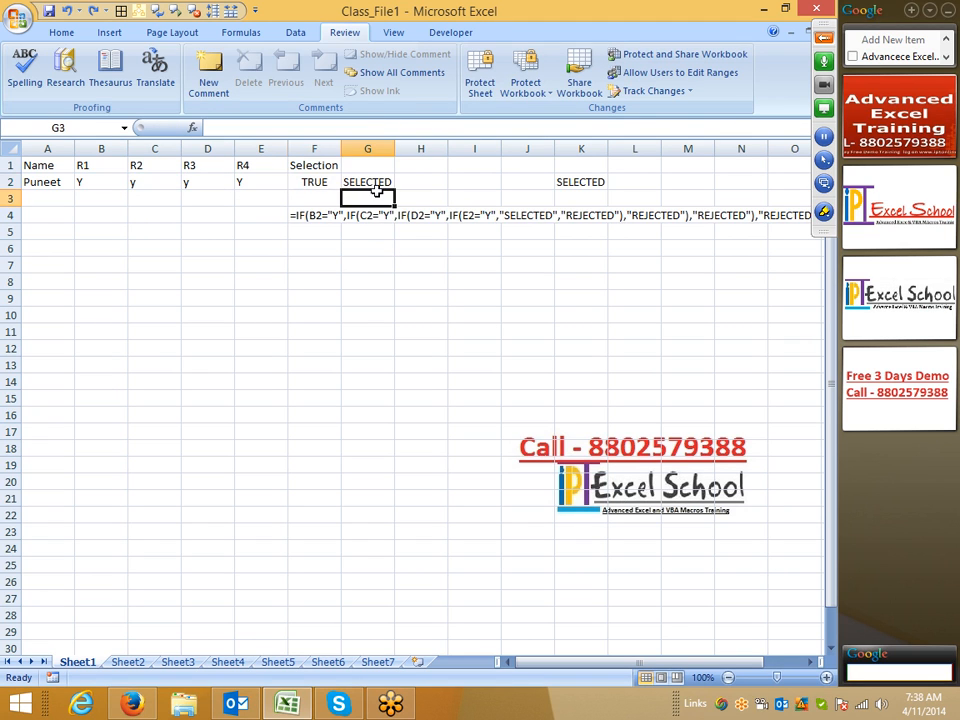
{"action": "left_click", "coordinate": [375, 182]}
{"action": "left_click", "coordinate": [238, 127]}
{"action": "double_click", "coordinate": [236, 127]}
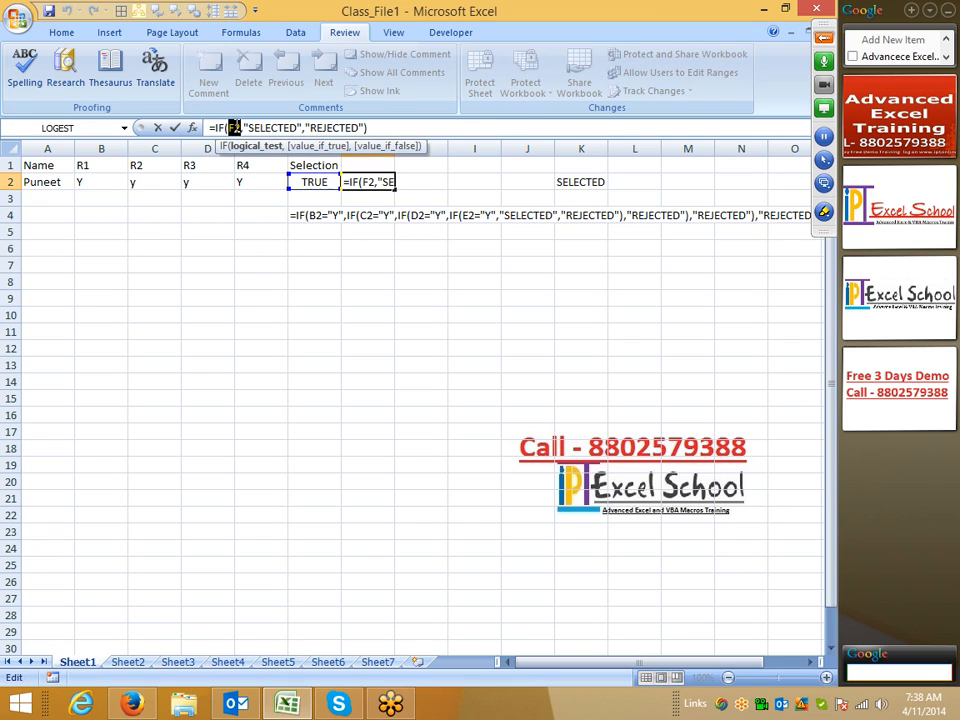
{"action": "key", "text": "ctrl+v"}
{"action": "key", "text": "Return"}
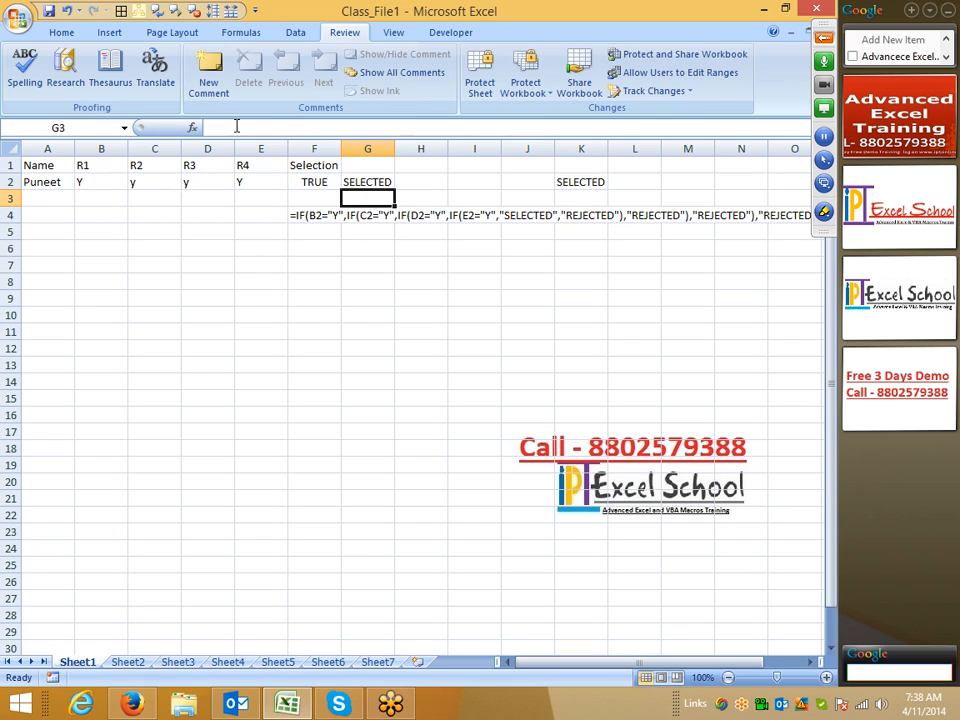
{"action": "left_click", "coordinate": [369, 180]}
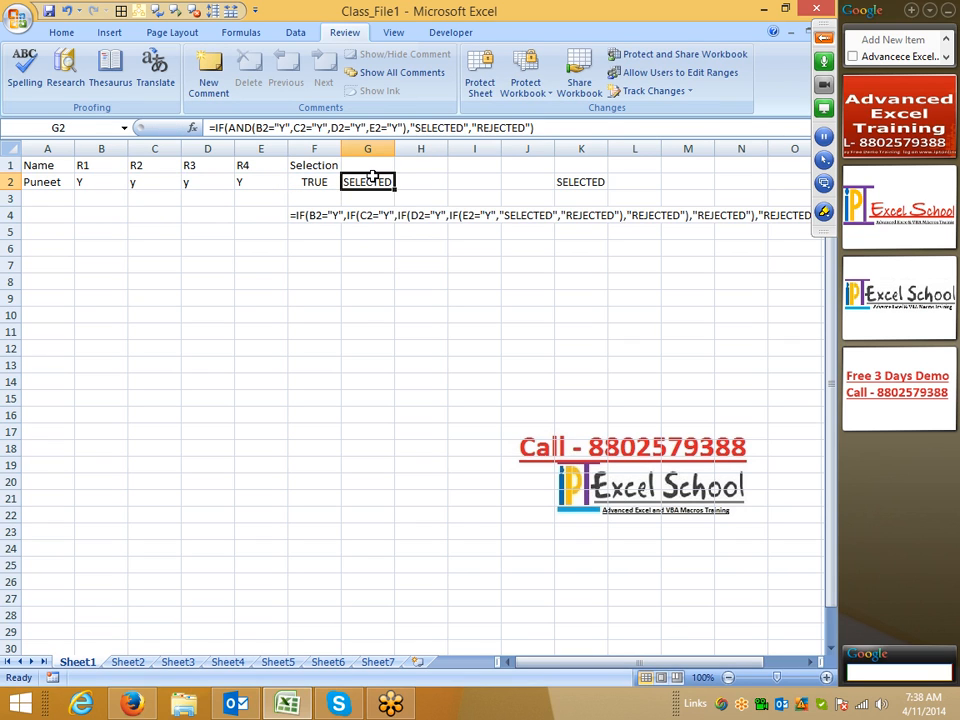
Clear the AND formula from F2 and move the combined IF and AND formula from G2 into F2.
{"action": "left_click", "coordinate": [315, 182]}
{"action": "key", "text": "Delete"}
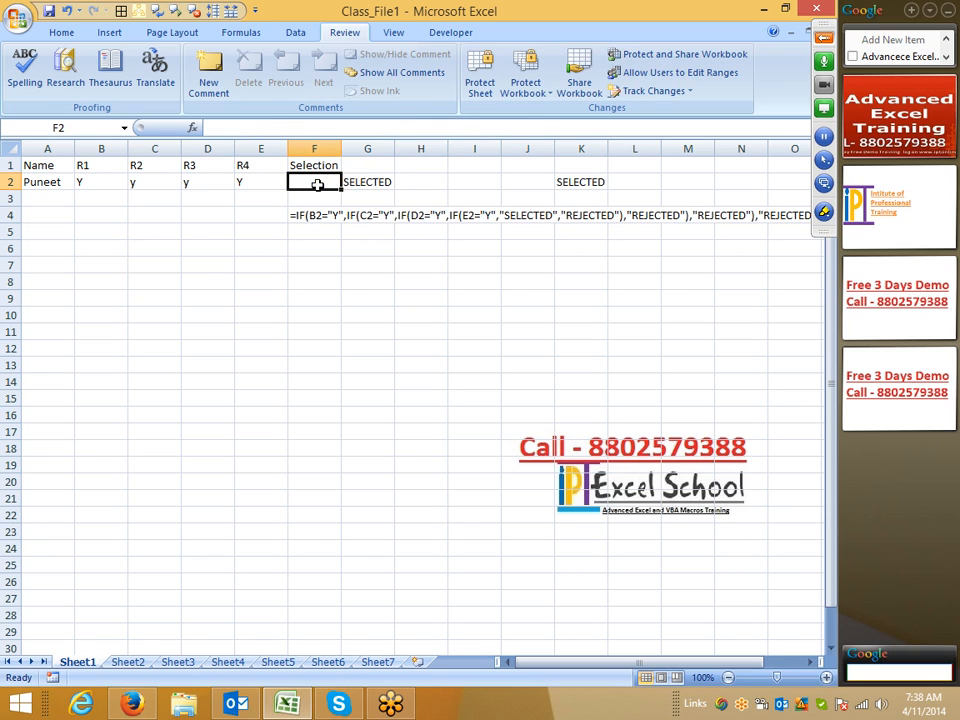
{"action": "left_click", "coordinate": [345, 182]}
{"action": "left_click_drag", "start_coordinate": [356, 191], "coordinate": [321, 190]}
{"action": "left_click", "coordinate": [298, 279]}
{"action": "left_click", "coordinate": [315, 182]}
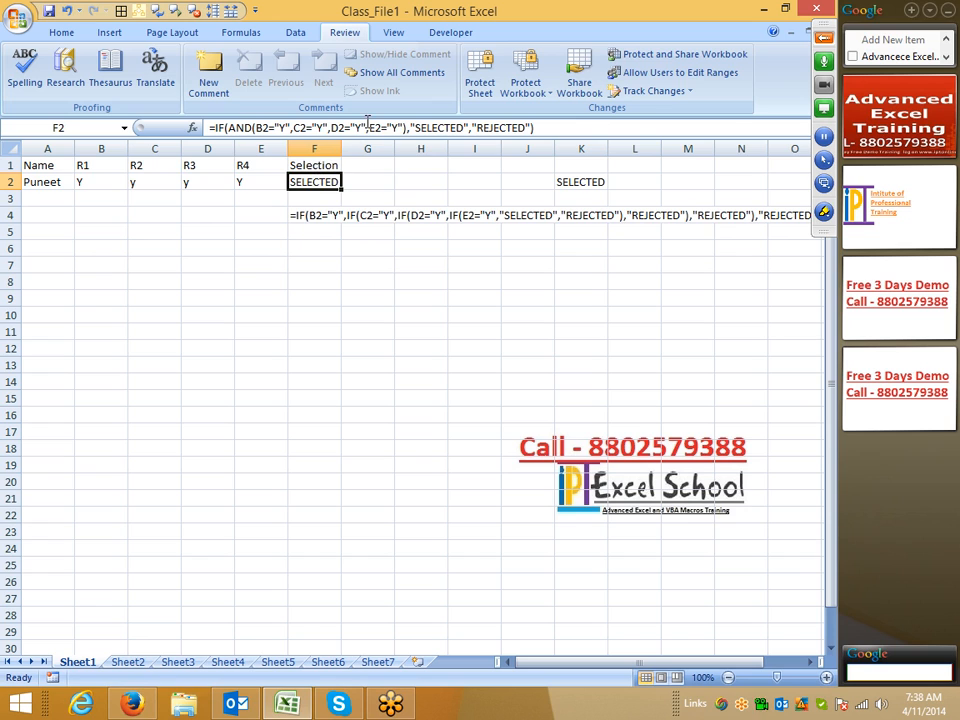
Compare the nested IF formula in K2 with the combined formula in F2, and expand the GoToMeeting control panel.
{"action": "left_click", "coordinate": [577, 180]}
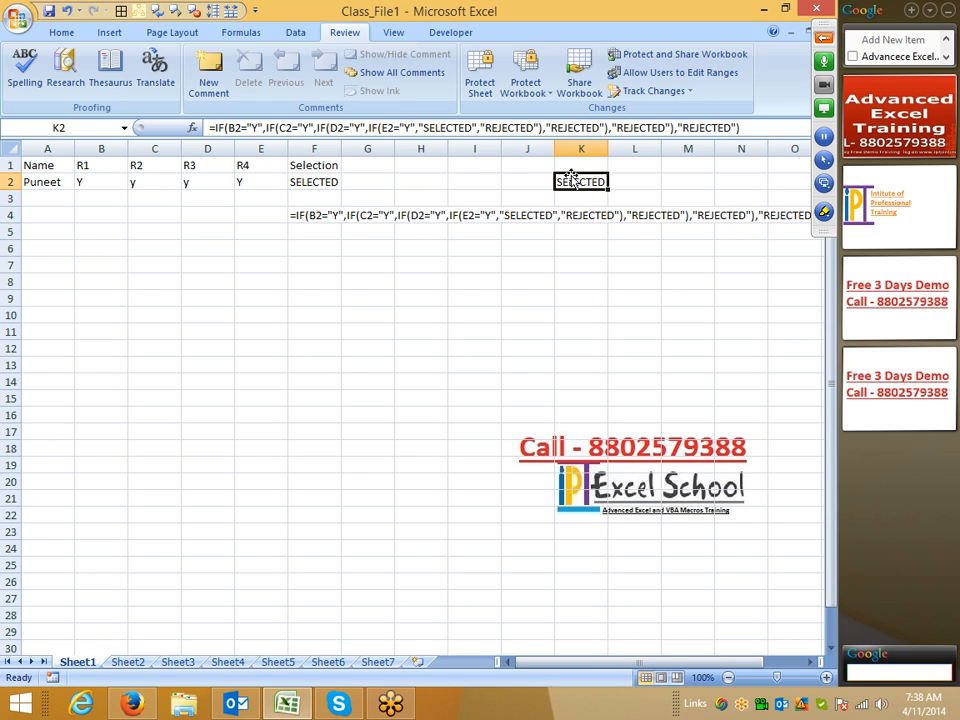
{"action": "left_click", "coordinate": [329, 182]}
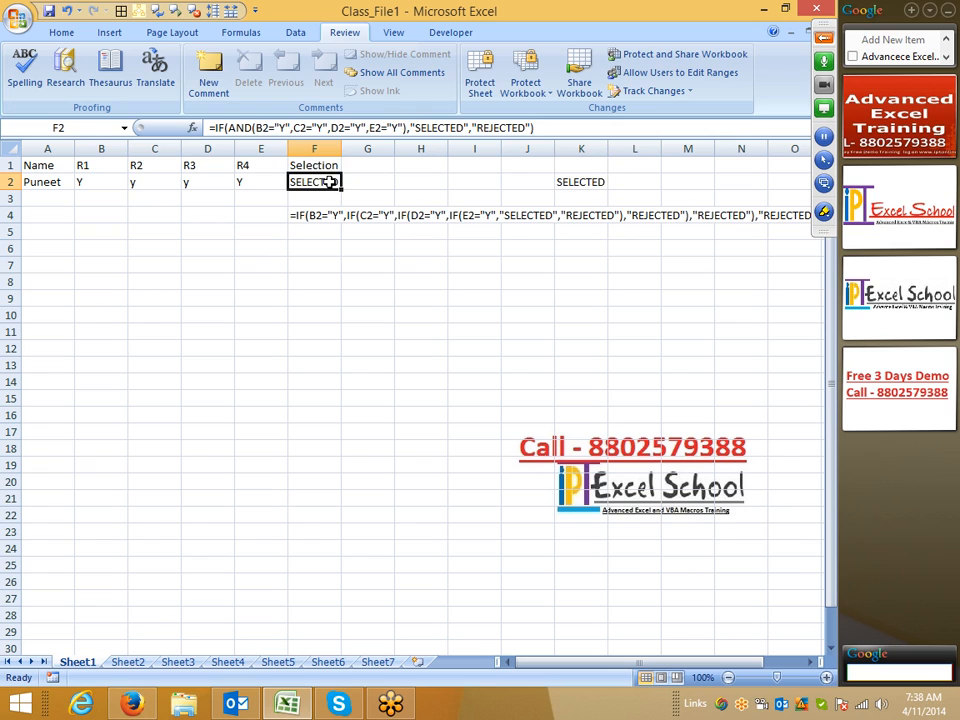
{"action": "left_click", "coordinate": [561, 181]}
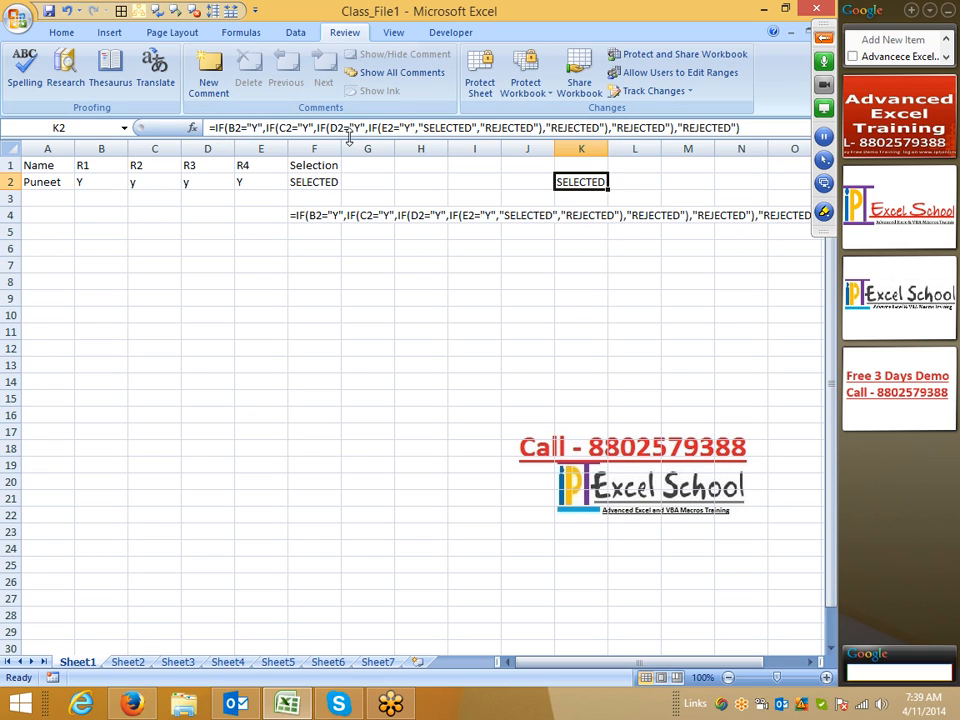
{"action": "left_click", "coordinate": [318, 182]}
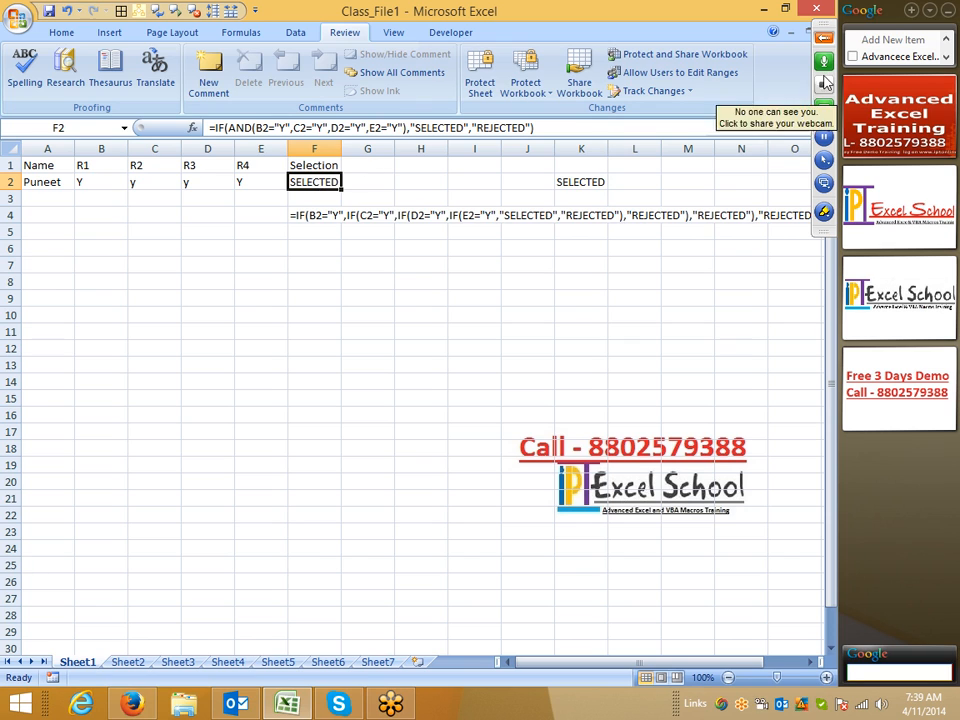
{"action": "left_click", "coordinate": [824, 40]}
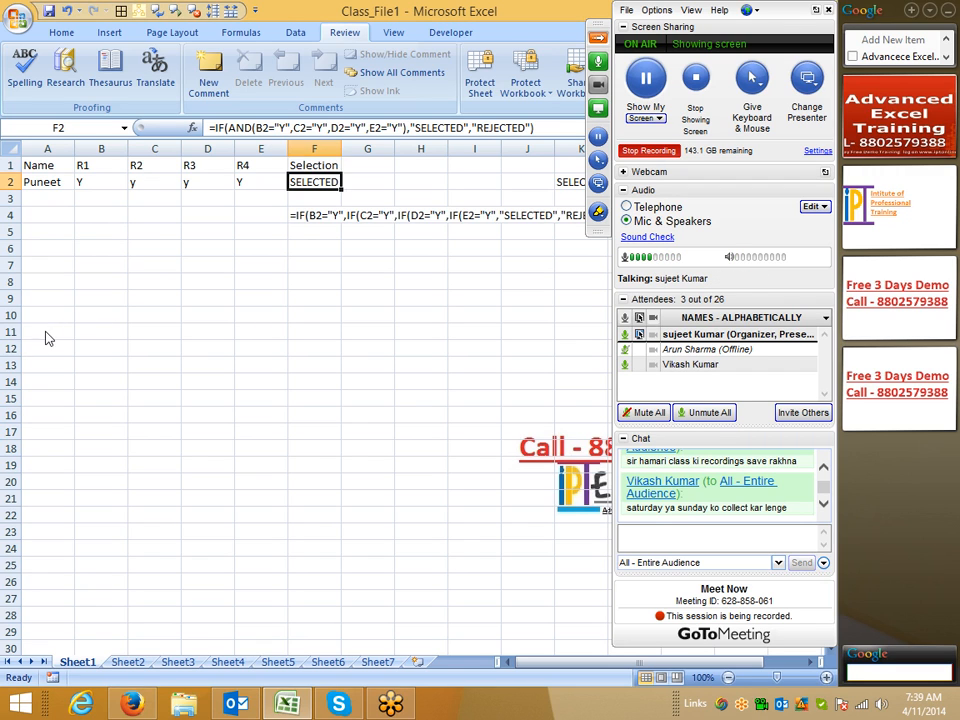
Start a second example table with the label id in A12 and the header Name in A13.
{"action": "left_click", "coordinate": [36, 357]}
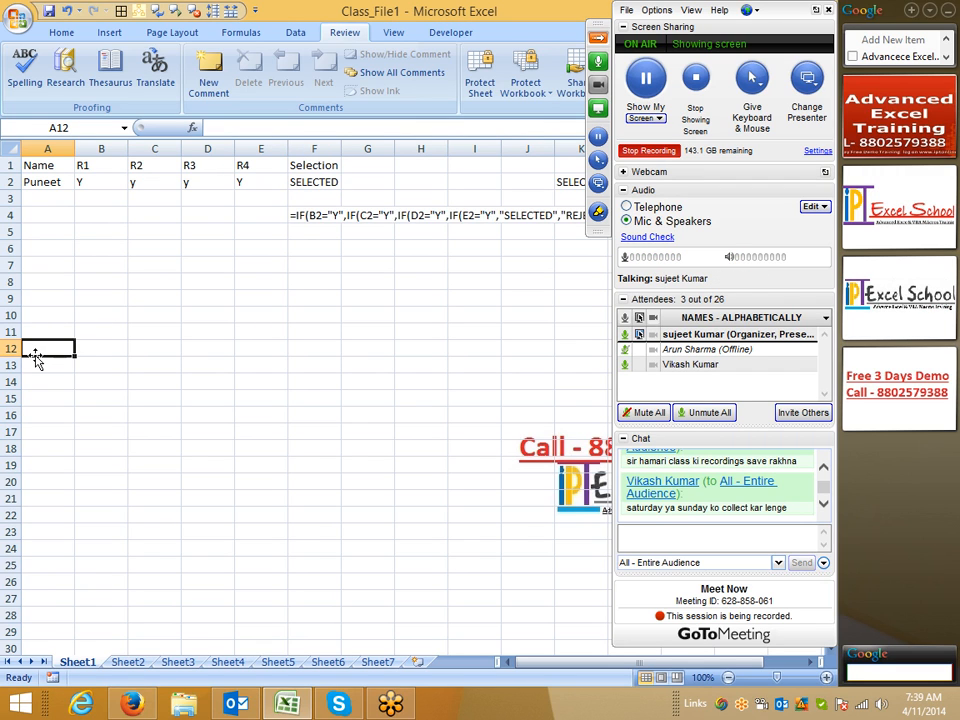
{"action": "type", "text": "id"}
{"action": "key", "text": "Return"}
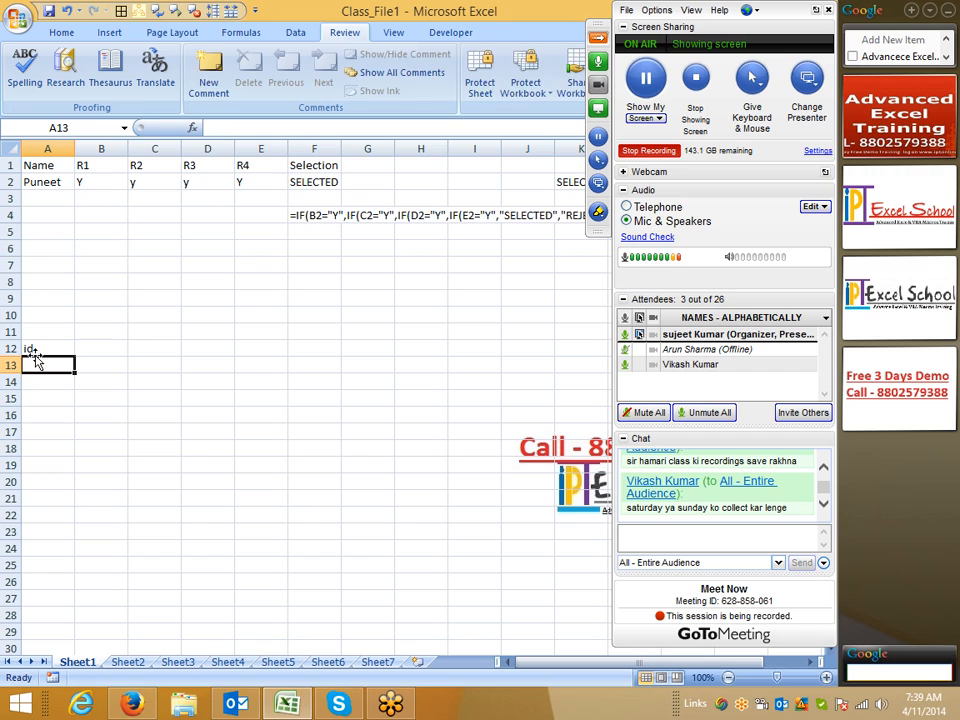
{"action": "type", "text": "nAME"}
{"action": "key", "text": "Return"}
{"action": "key", "text": "Up"}
{"action": "key", "text": "Down"}
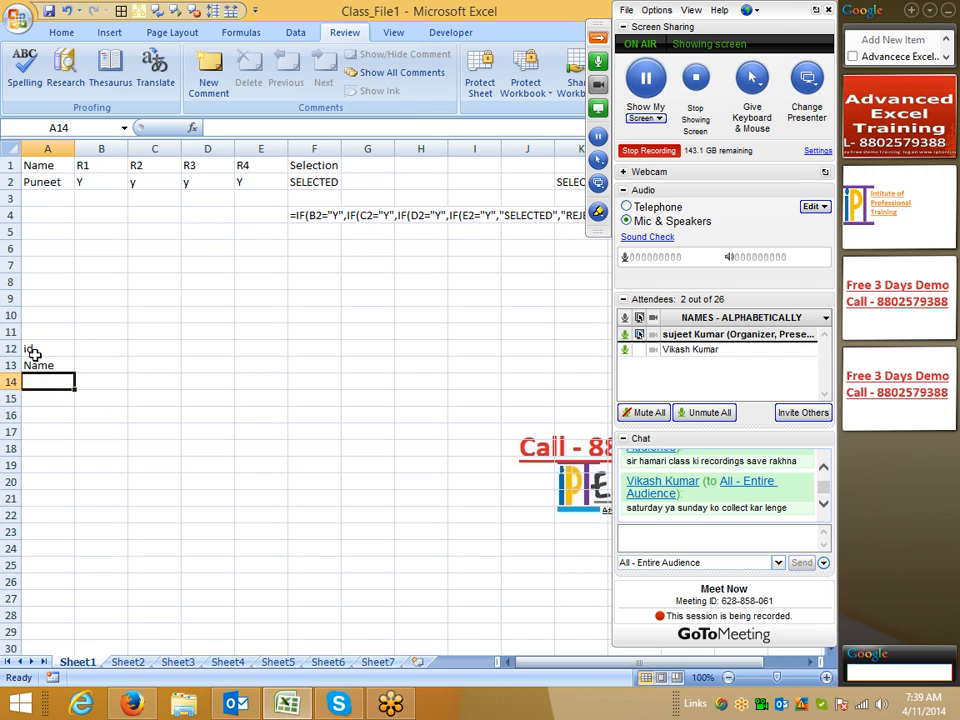
{"action": "key", "text": "alt"}
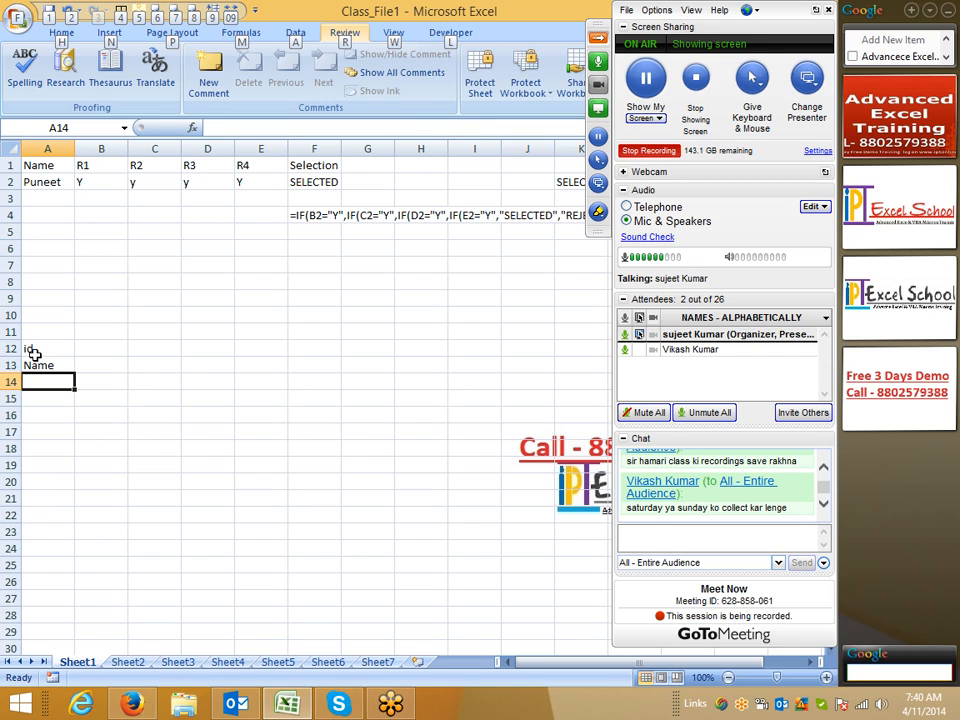
{"action": "key", "text": "p"}
{"action": "key", "text": "Escape"}
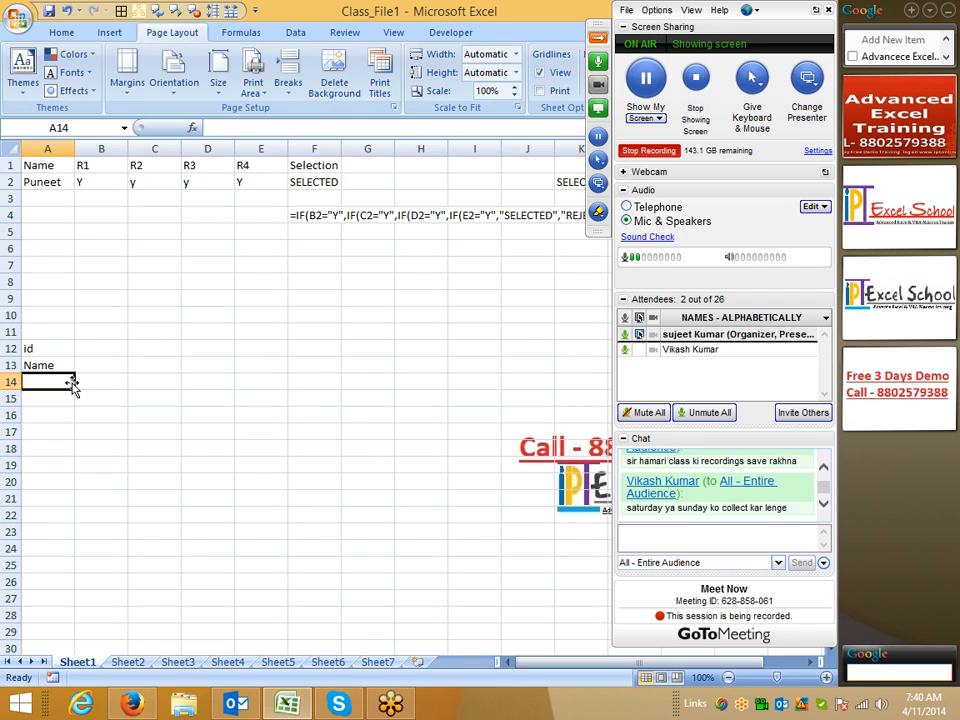
Enter the candidate's first name in A14 and the header PAN in B13.
{"action": "type", "text": "Puneet"}
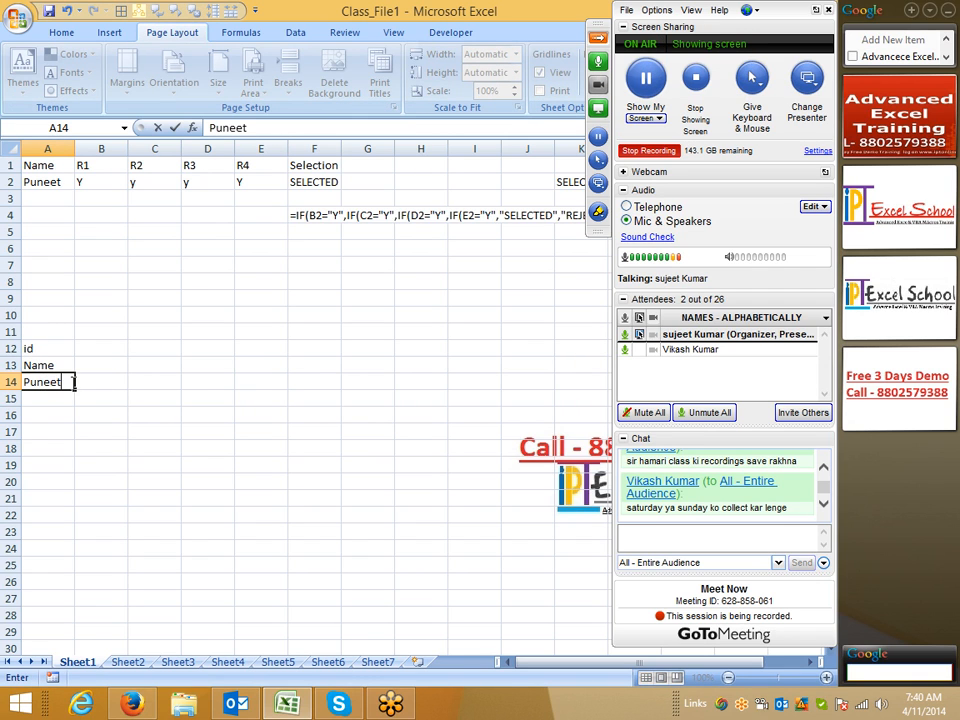
{"action": "key", "text": "Tab"}
{"action": "key", "text": "Up"}
{"action": "type", "text": "PAN"}
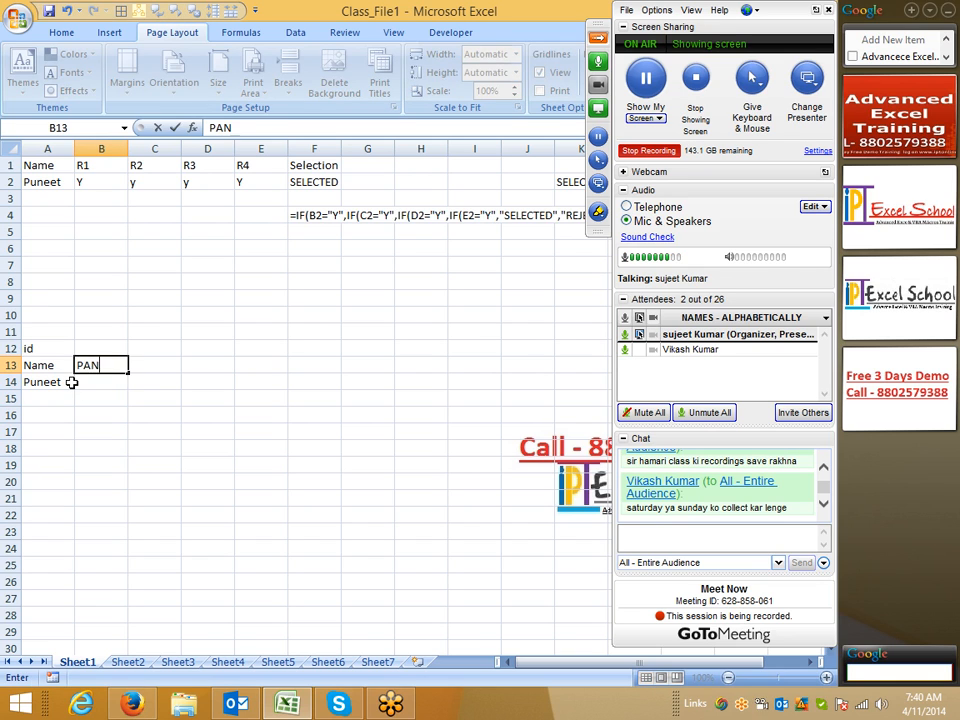
{"action": "key", "text": "Tab"}
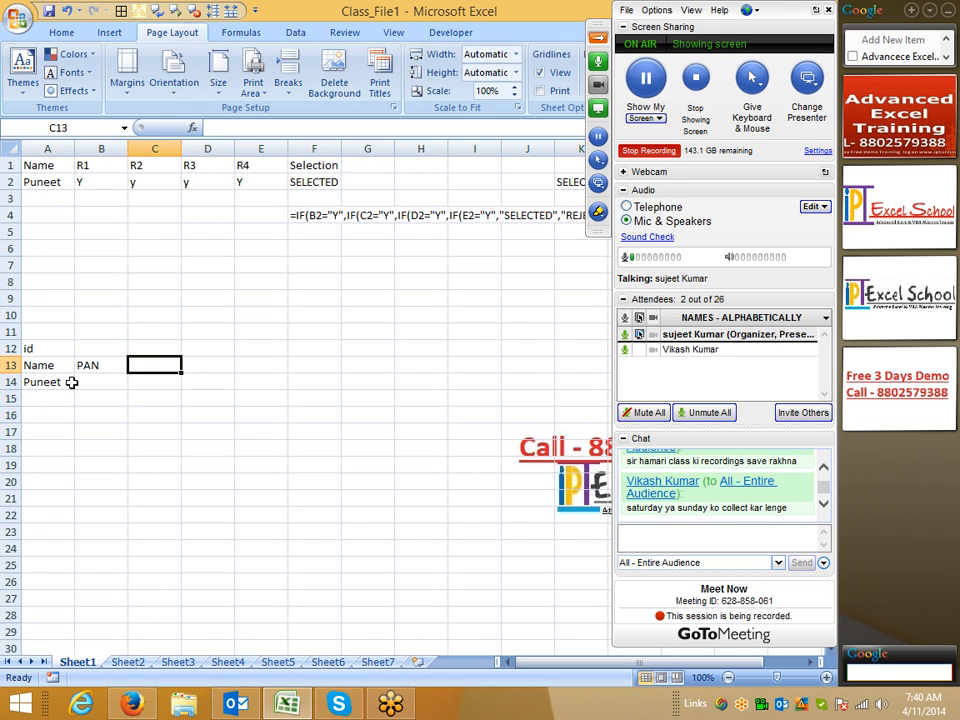
Add the headers Voter in C13 and DL in D13.
{"action": "type", "text": "Voter"}
{"action": "key", "text": "Return"}
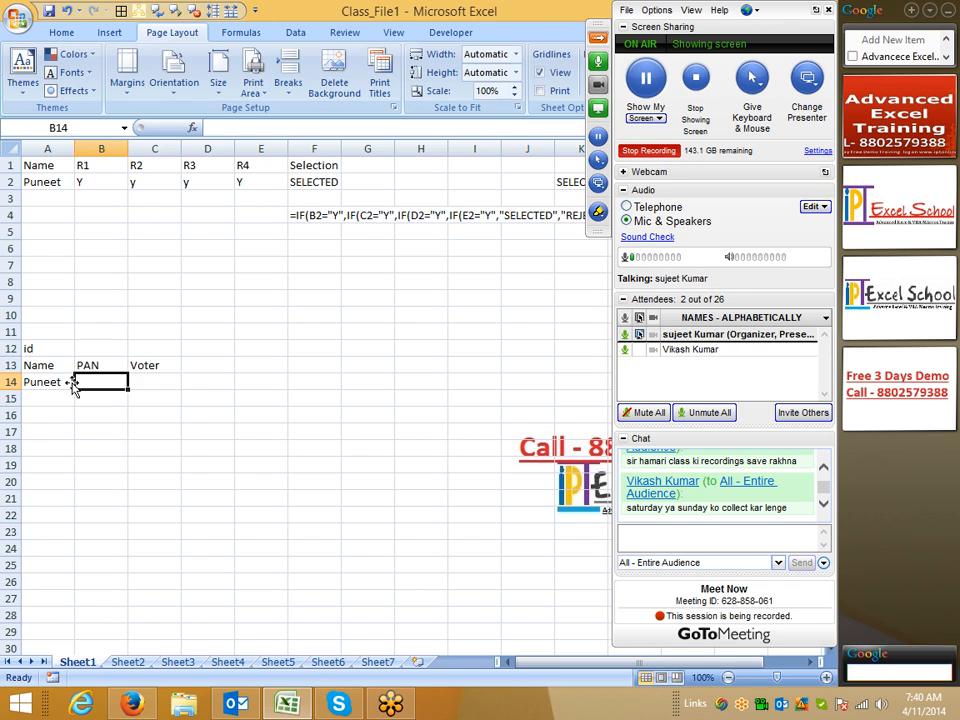
{"action": "key", "text": "Tab"}
{"action": "key", "text": "Tab"}
{"action": "key", "text": "Up"}
{"action": "type", "text": "DL"}
{"action": "key", "text": "Tab"}
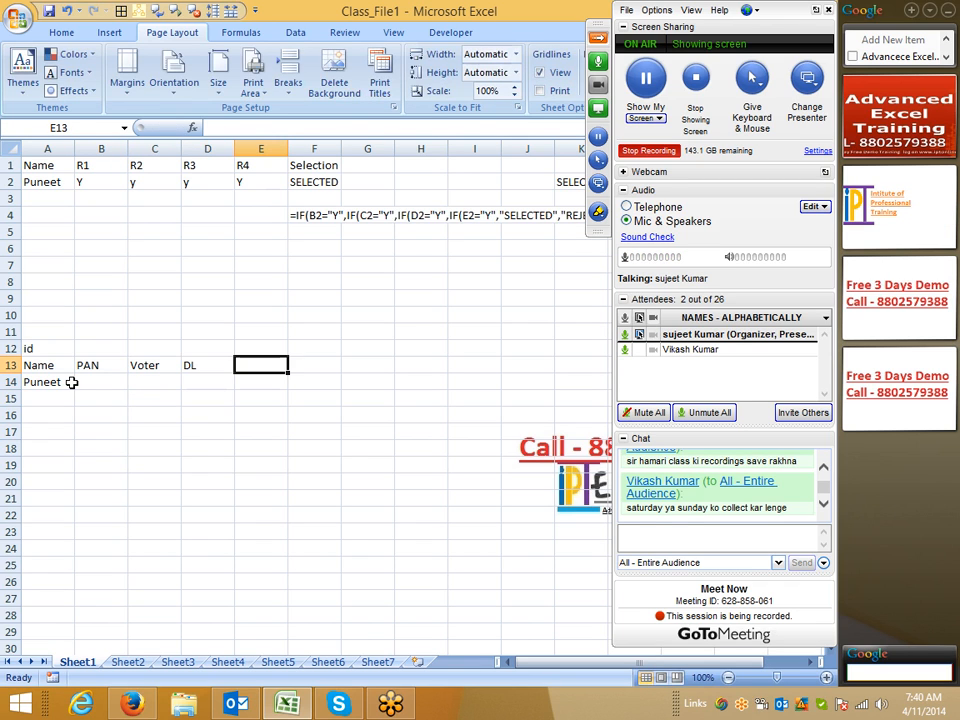
Add the headers Pass in E13 and Status in F13 to complete the ID table's header row.
{"action": "type", "text": "PAss"}
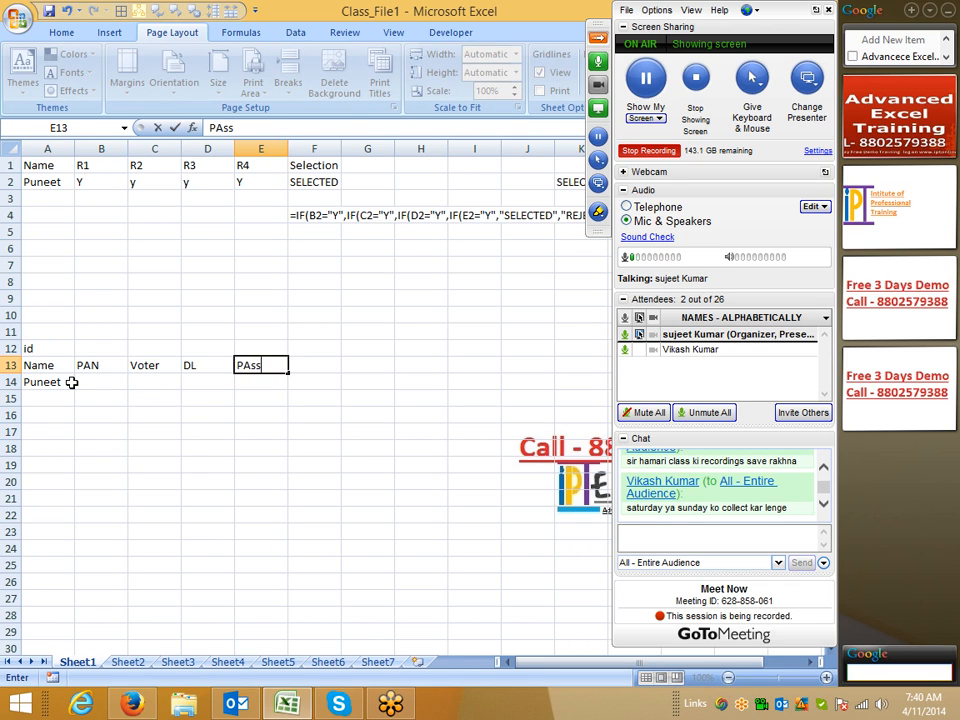
{"action": "key", "text": "Return"}
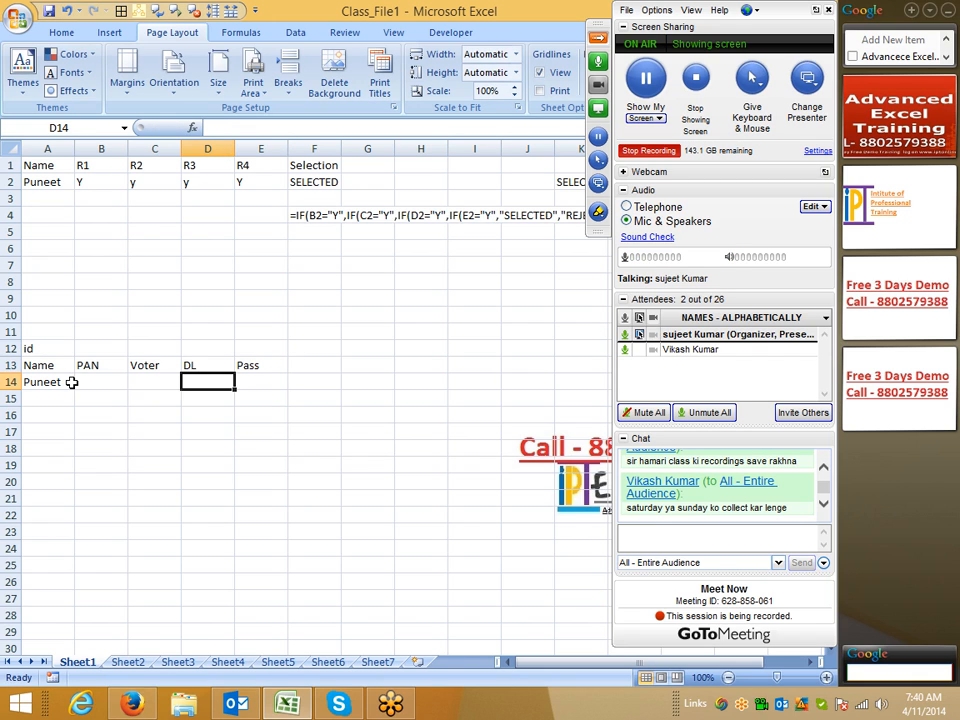
{"action": "key", "text": "Tab"}
{"action": "key", "text": "Tab"}
{"action": "key", "text": "Up"}
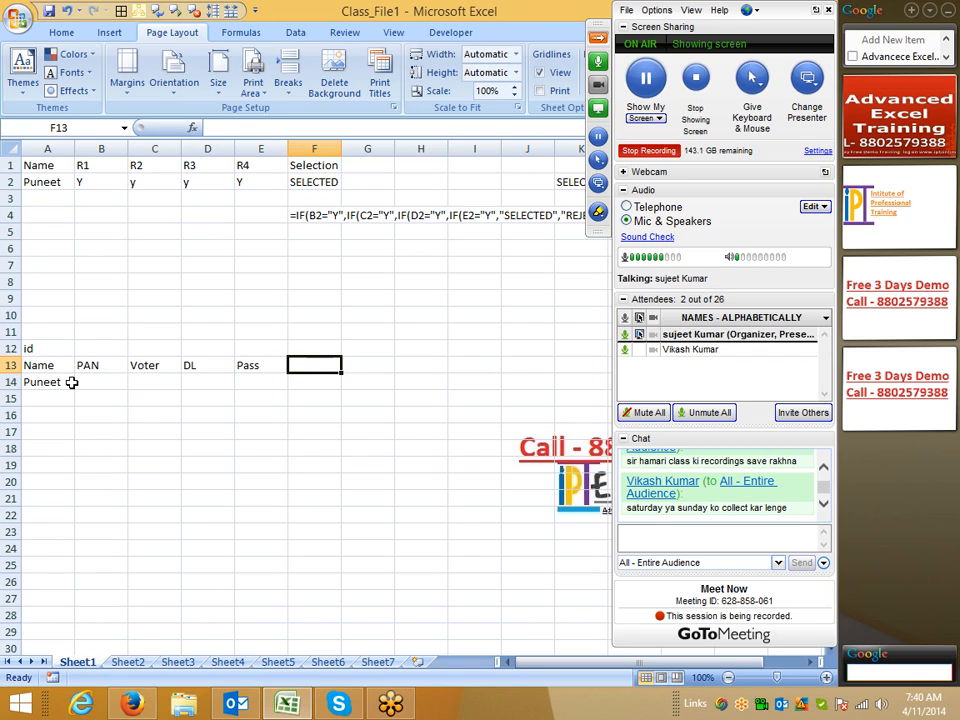
{"action": "type", "text": "Status"}
{"action": "key", "text": "Return"}
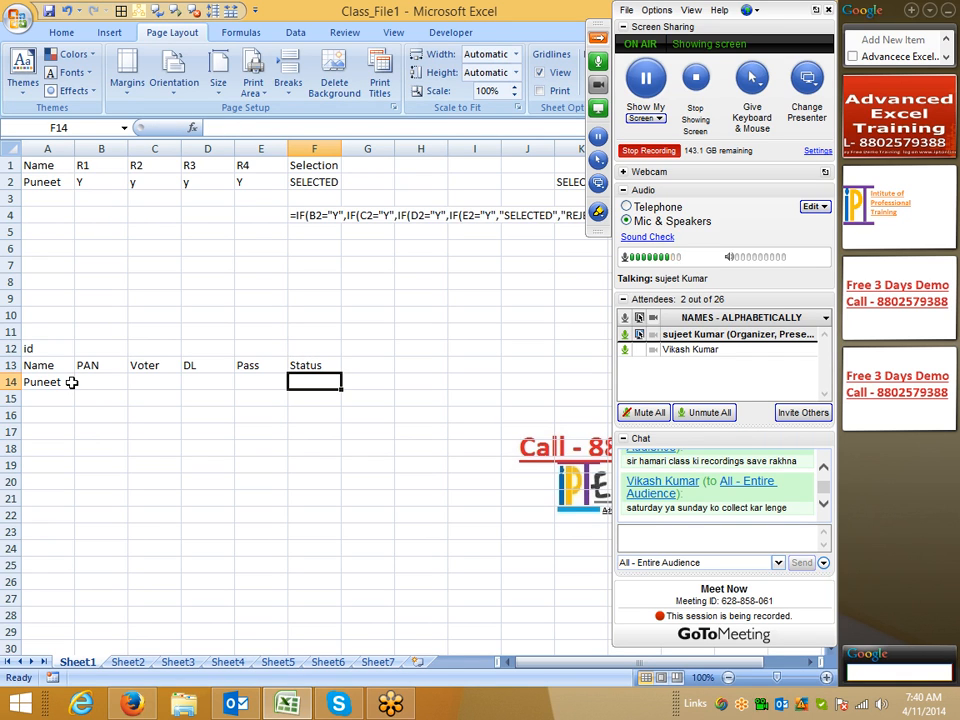
Enter Y under PAN in B14 and select B14:C14.
{"action": "key", "text": "Left"}
{"action": "key", "text": "Left"}
{"action": "key", "text": "Left"}
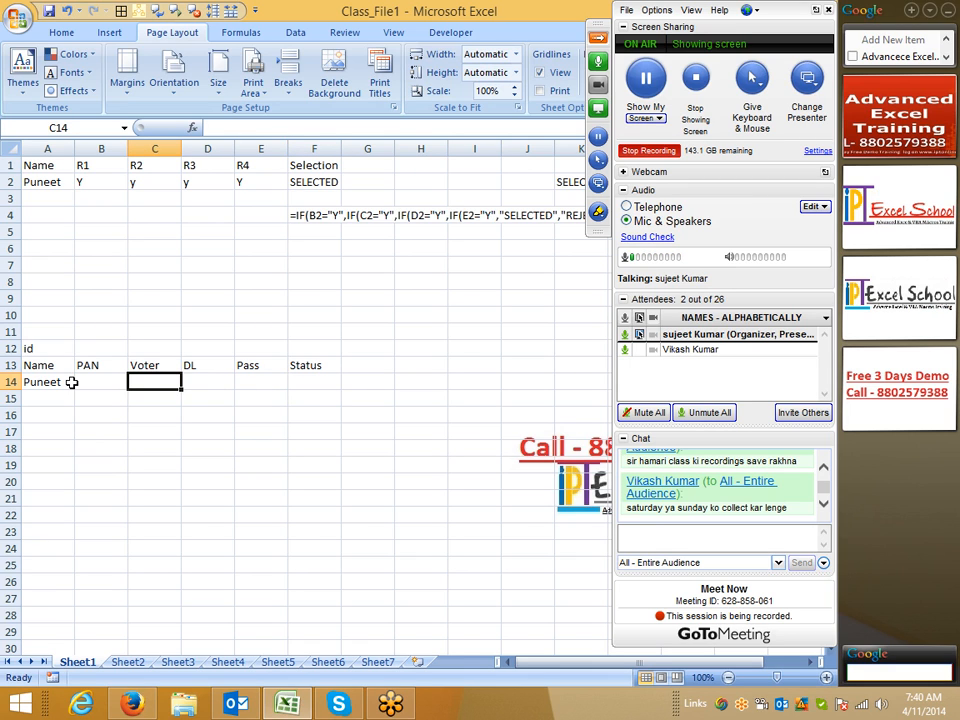
{"action": "key", "text": "Left"}
{"action": "type", "text": "Y"}
{"action": "key", "text": "Right"}
{"action": "key", "text": "Left"}
{"action": "key", "text": "Right"}
{"action": "key", "text": "Right"}
{"action": "key", "text": "Right"}
{"action": "key", "text": "Left"}
{"action": "key", "text": "Left"}
{"action": "key", "text": "Left"}
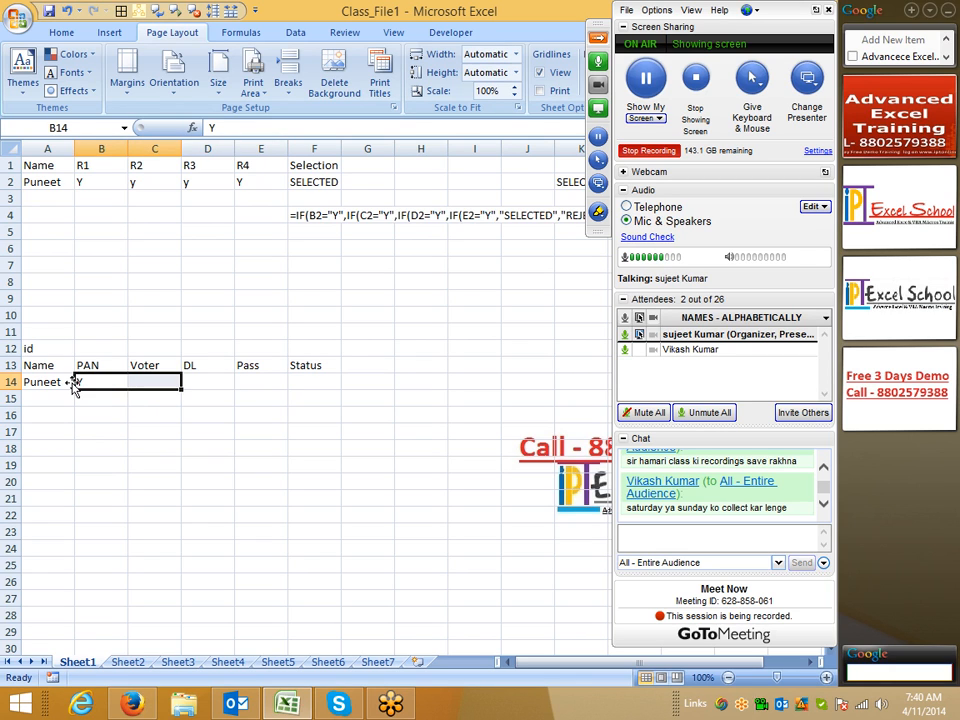
Select the empty Status cell F14 and collapse the meeting control panel that covers the worksheet.
{"action": "key", "text": "Right"}
{"action": "key", "text": "Right"}
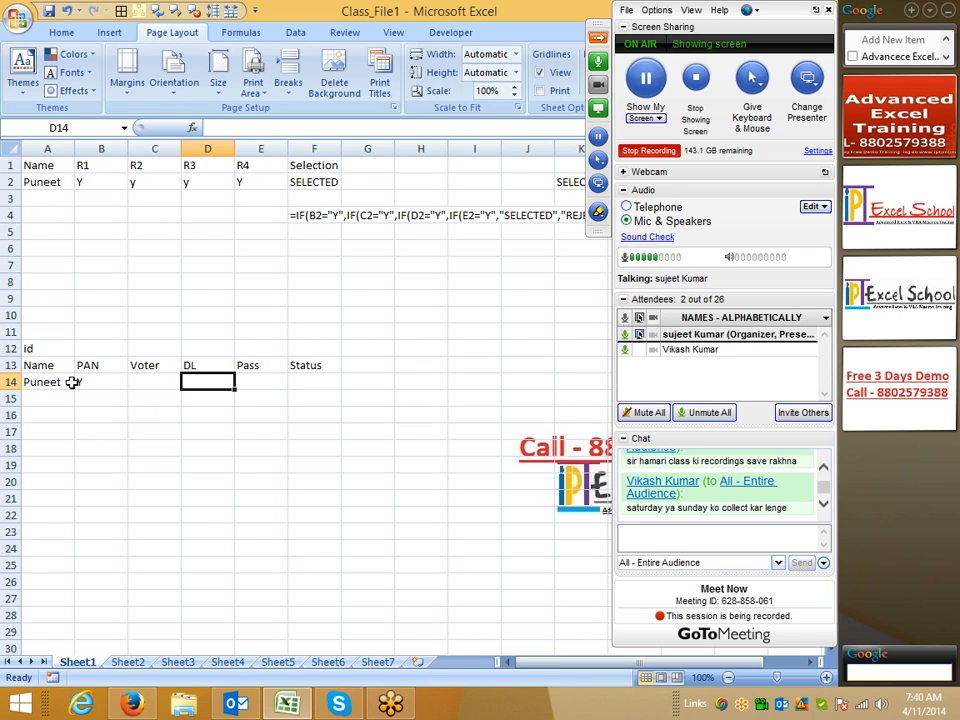
{"action": "key", "text": "Right"}
{"action": "key", "text": "Right"}
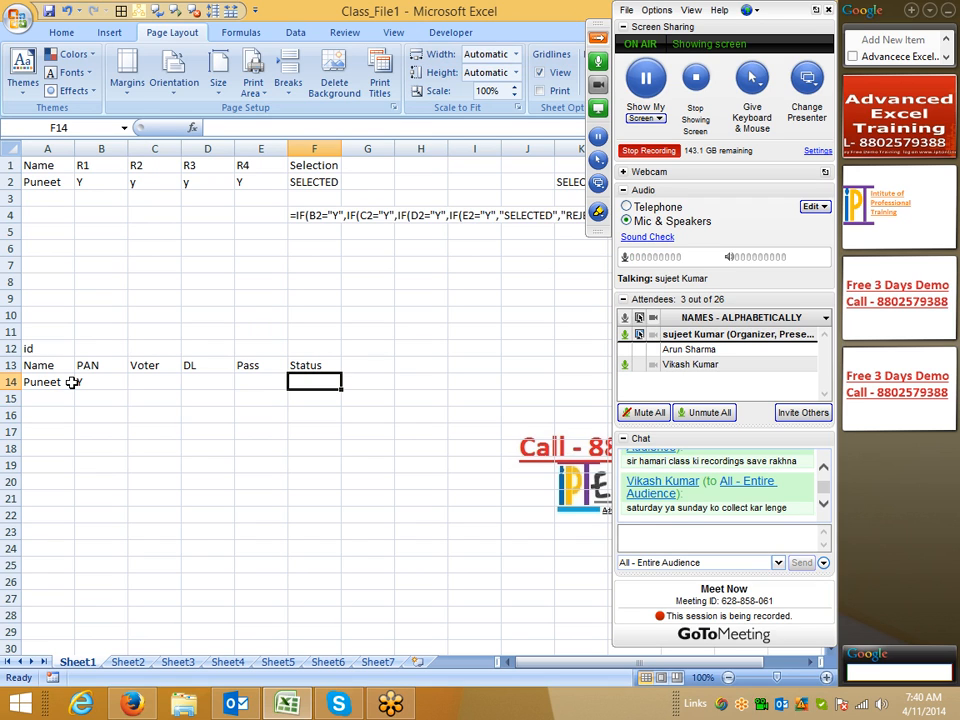
{"action": "left_click", "coordinate": [598, 37]}
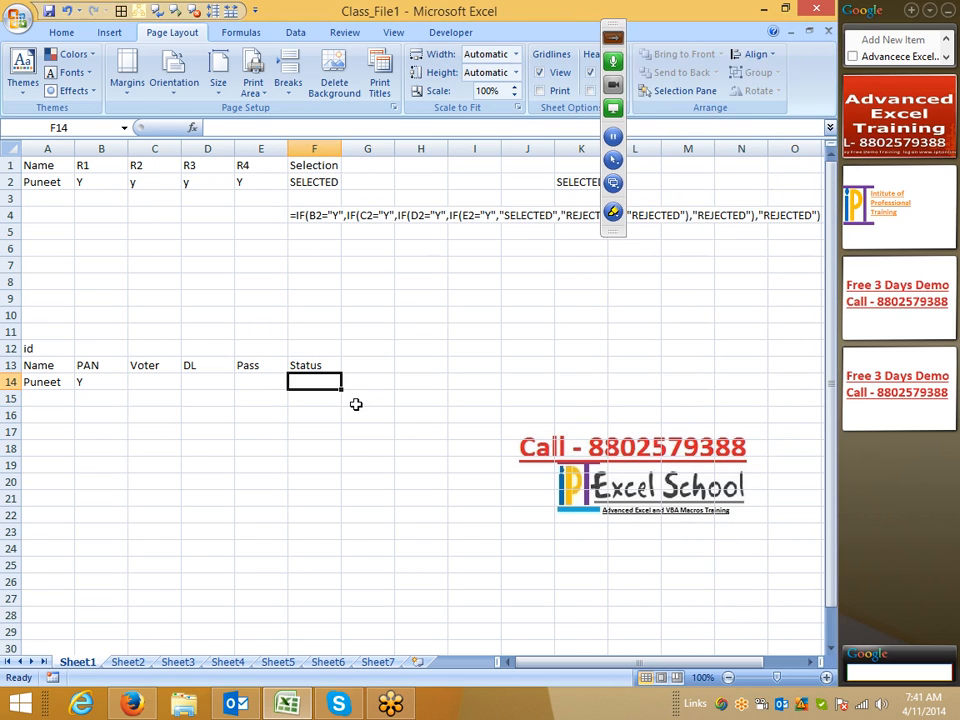
{"action": "type", "text": "="}
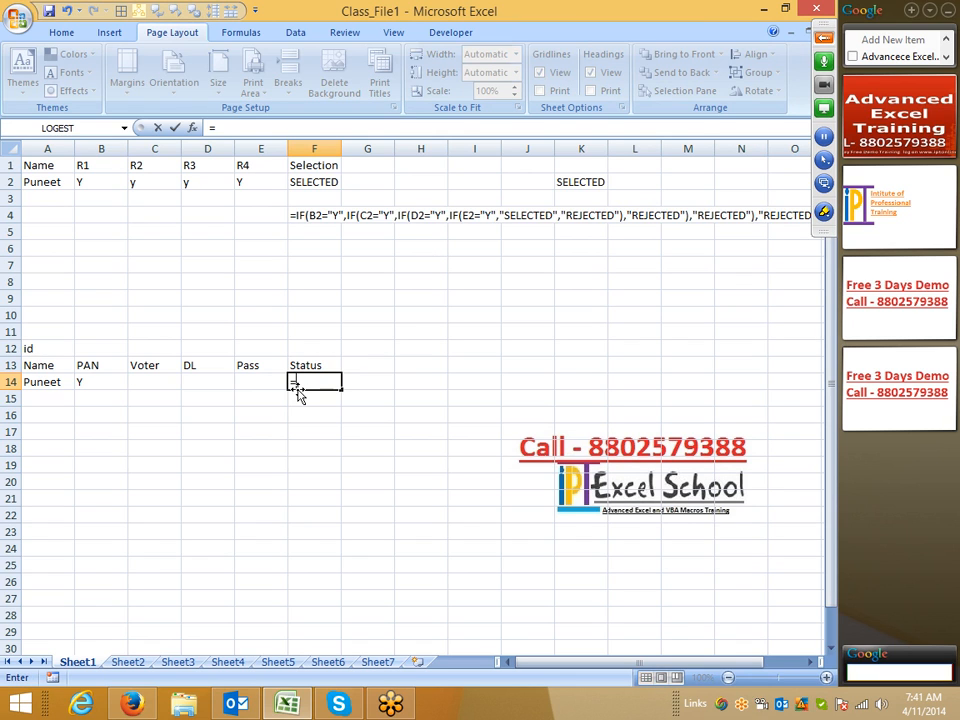
{"action": "type", "text": "if"}
{"action": "key", "text": "Tab"}
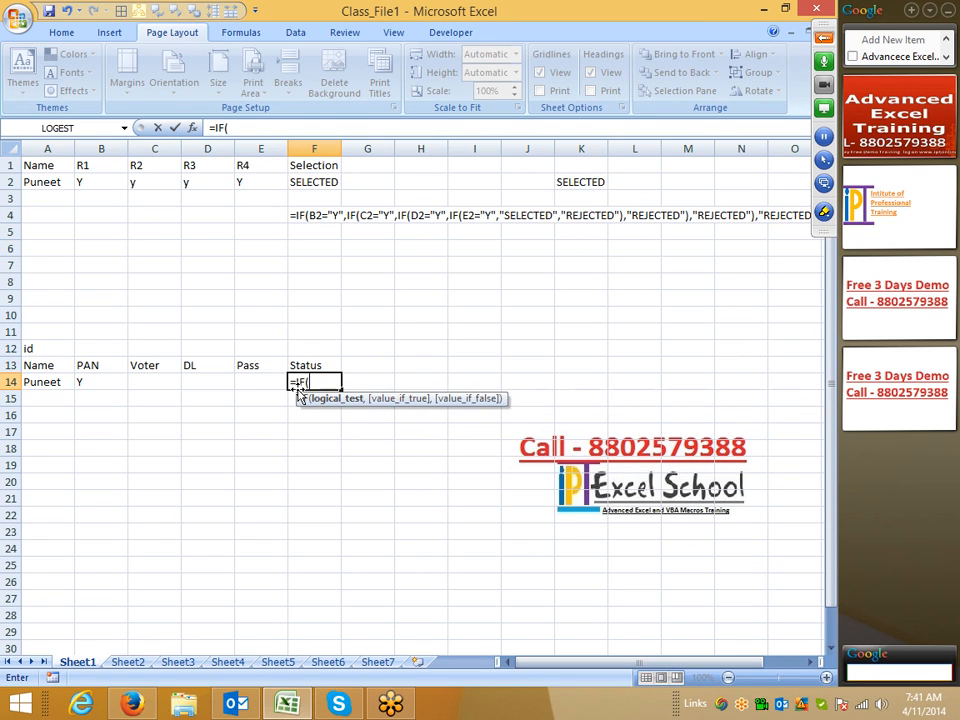
{"action": "left_click", "coordinate": [113, 385]}
{"action": "type", "text": "=\"y\""}
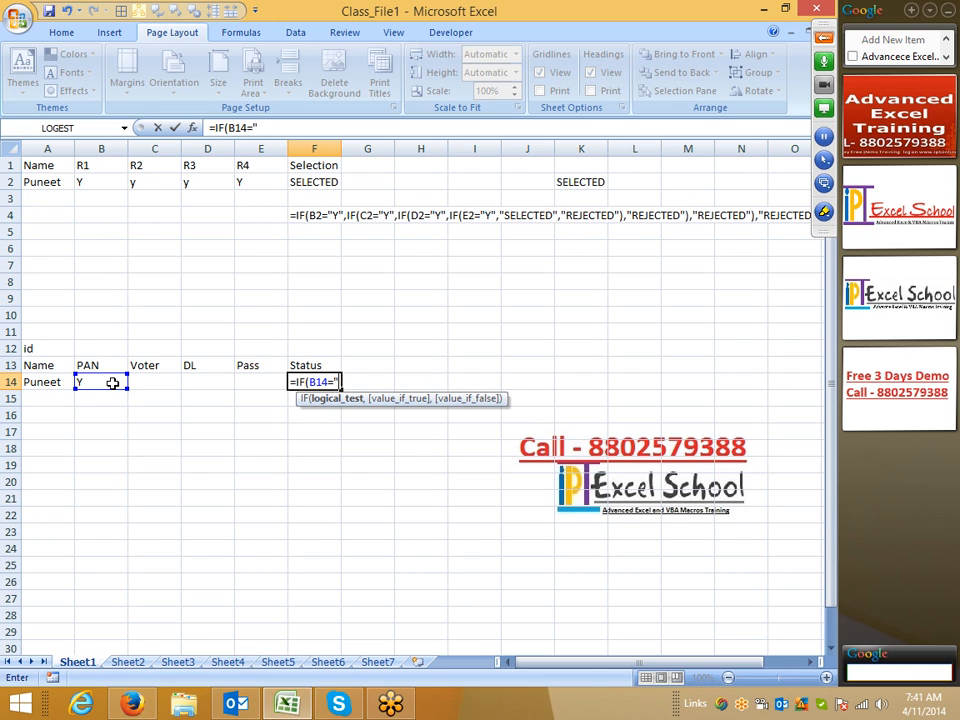
{"action": "type", "text": ","}
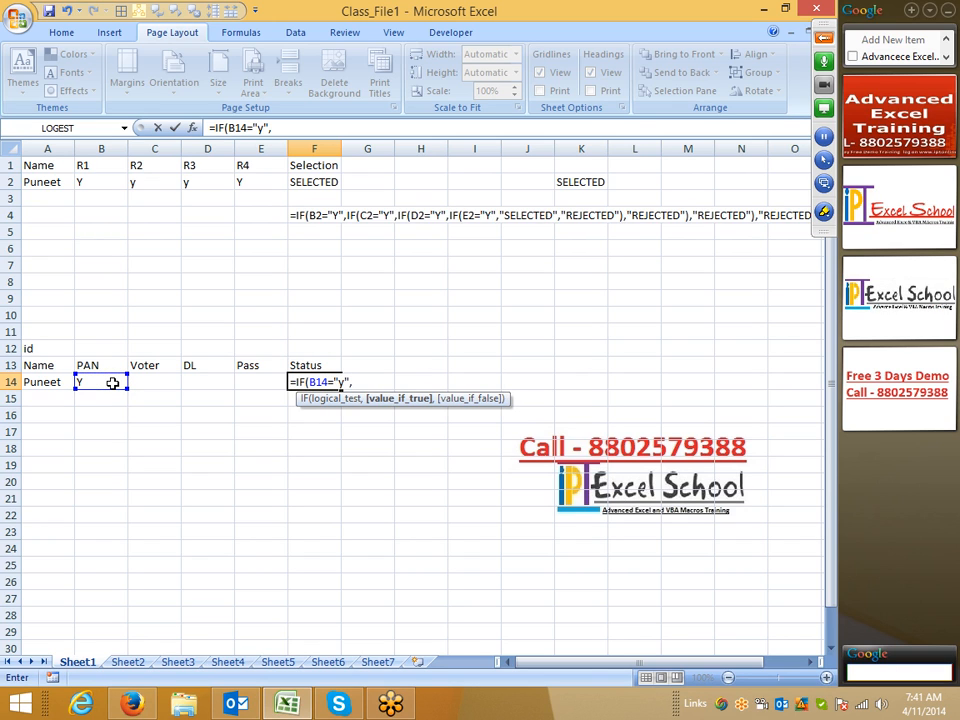
{"action": "left_click", "coordinate": [145, 382]}
{"action": "type", "text": "=\"y\""}
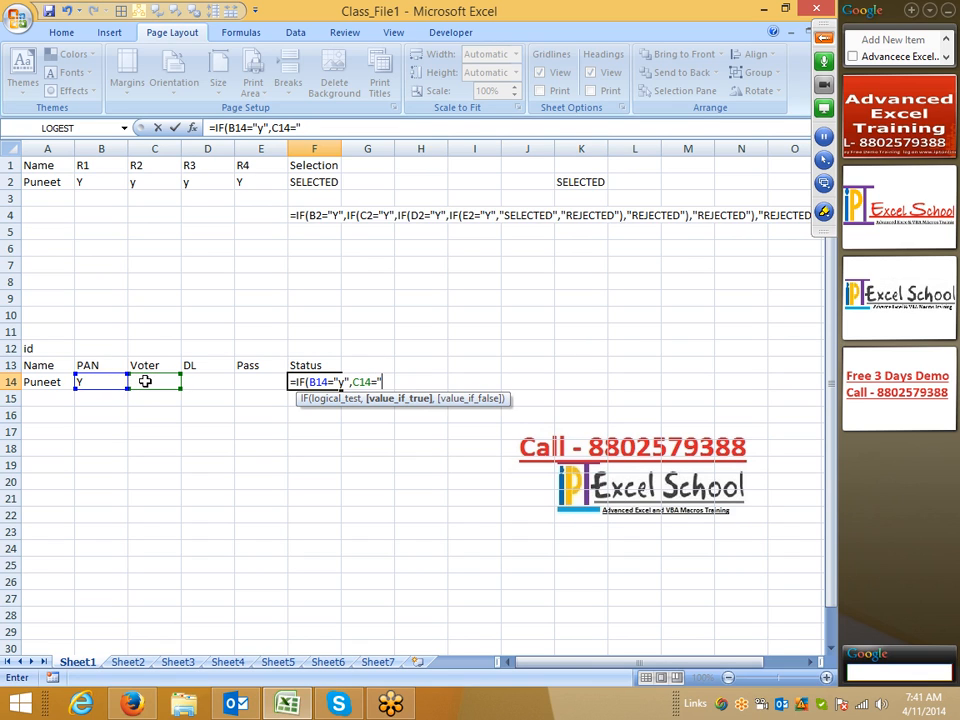
{"action": "type", "text": ","}
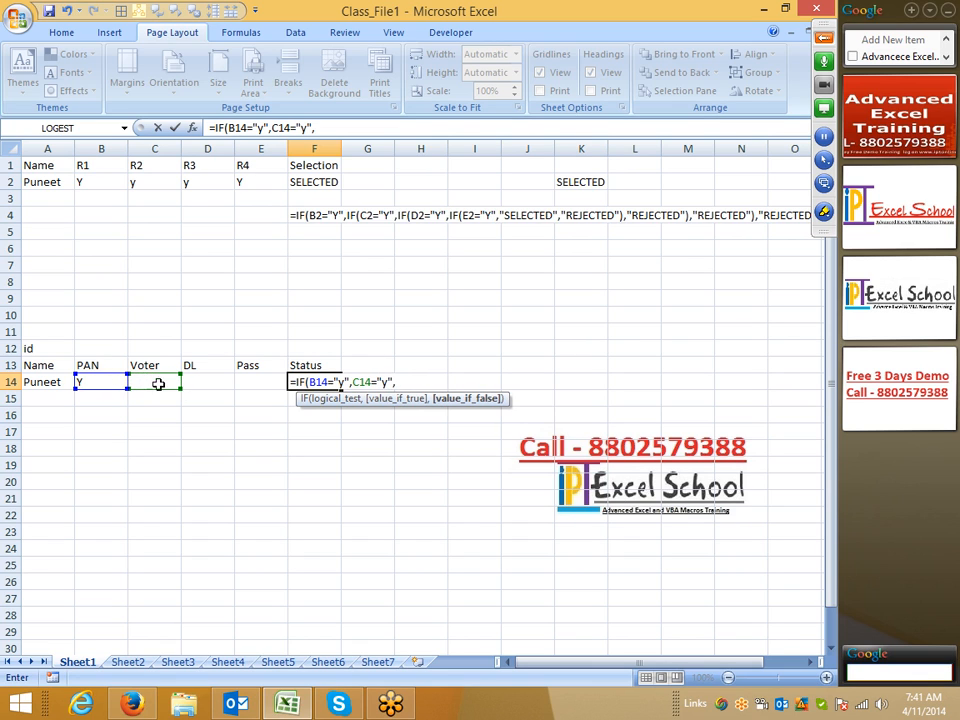
{"action": "left_click", "coordinate": [191, 382]}
{"action": "type", "text": "=\"y\""}
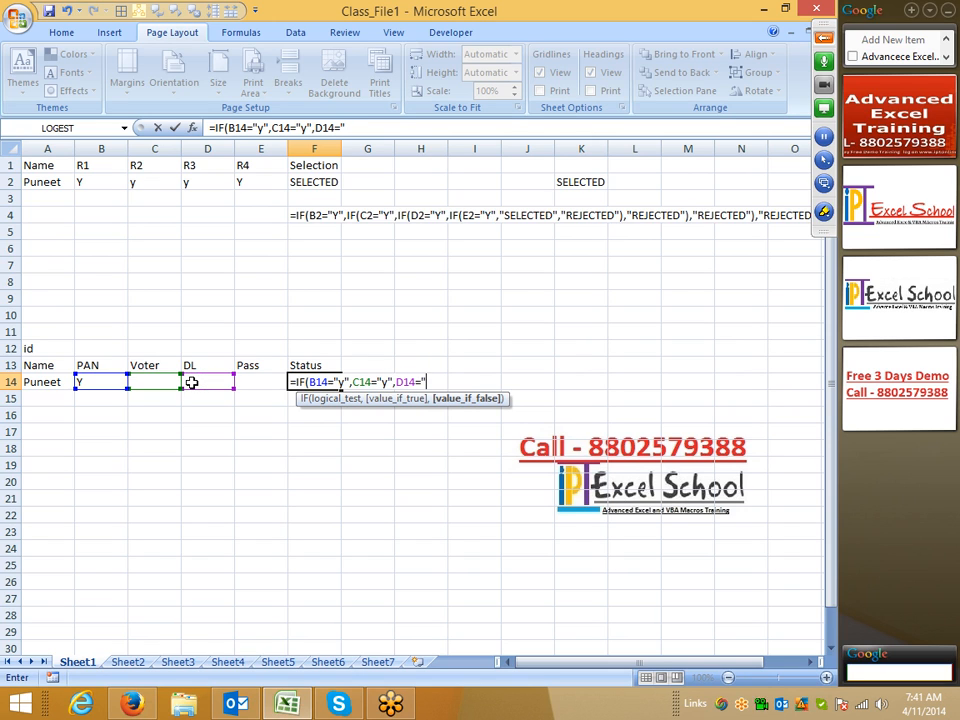
{"action": "type", "text": ","}
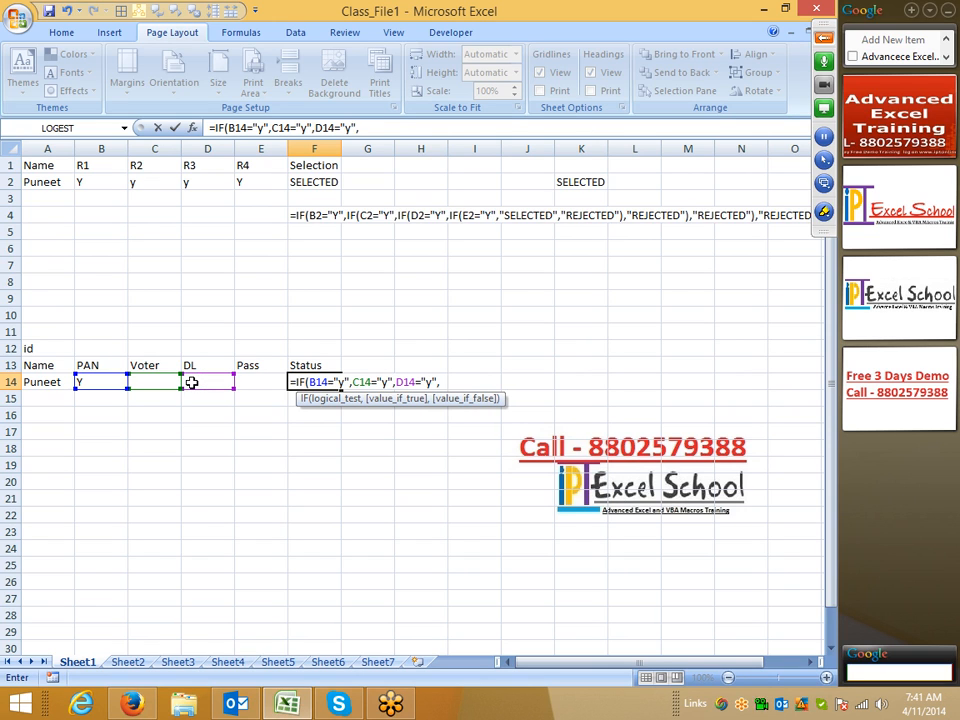
{"action": "left_click", "coordinate": [268, 384]}
{"action": "type", "text": "=\"y\""}
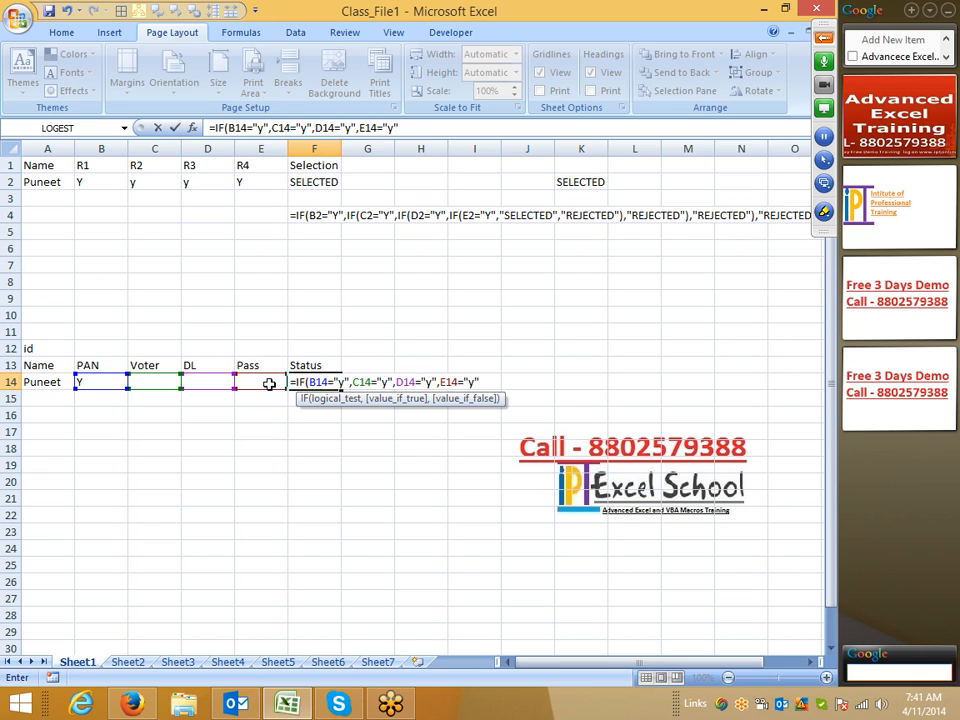
{"action": "key", "text": "Escape"}
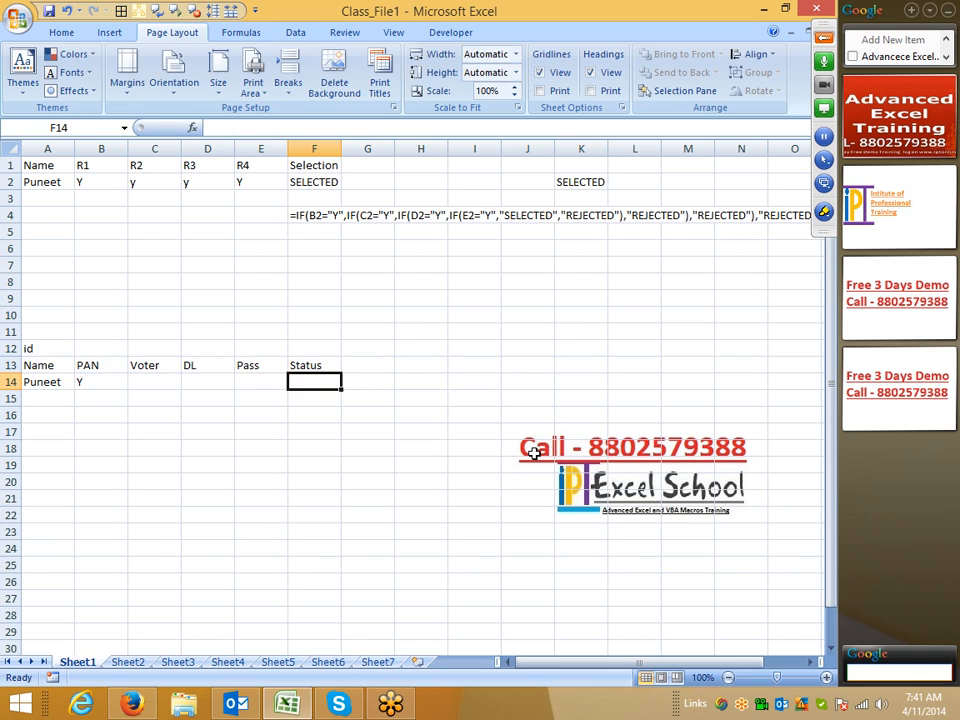
Begin an IF formula in F14 that returns "OK" when the PAN cell B14 equals "y".
{"action": "type", "text": "=if"}
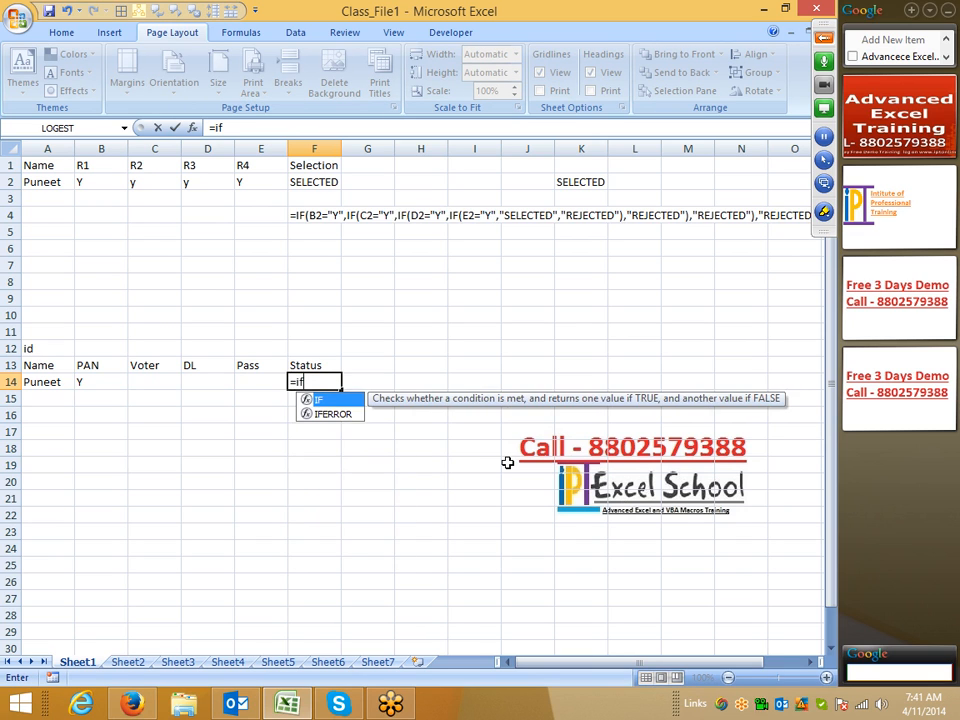
{"action": "key", "text": "Tab"}
{"action": "left_click", "coordinate": [105, 384]}
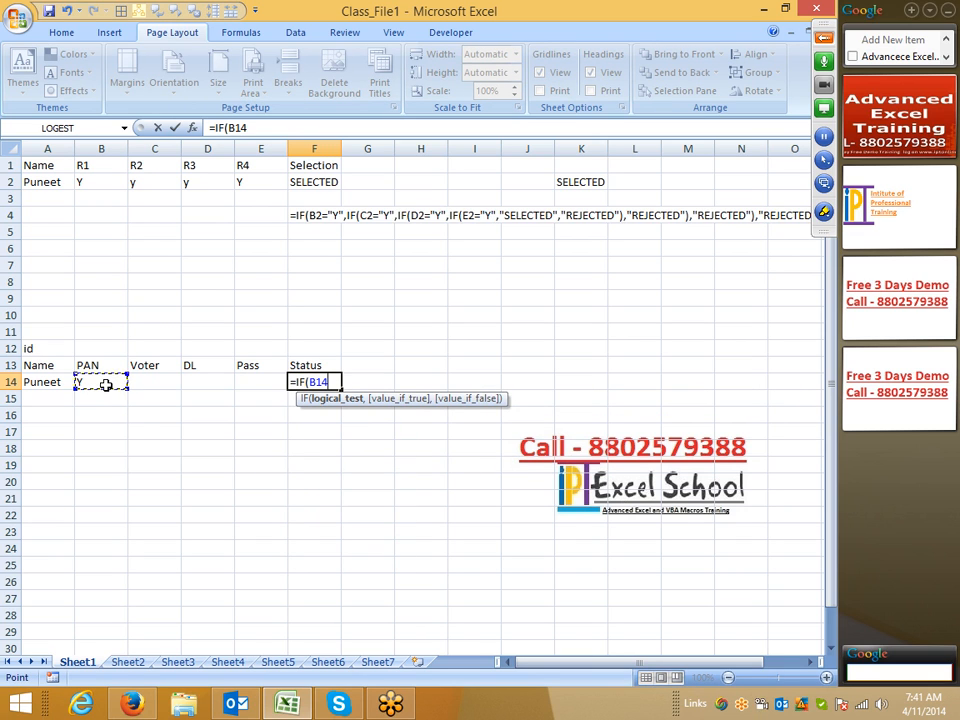
{"action": "type", "text": "=\"y\","}
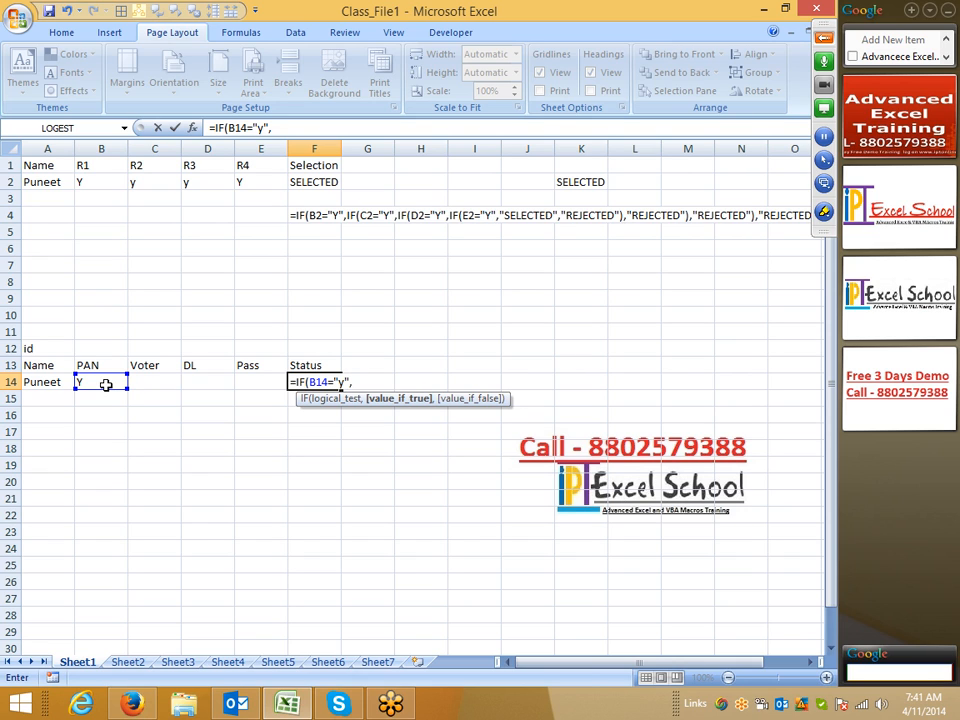
{"action": "type", "text": "\"OK\""}
{"action": "type", "text": ","}
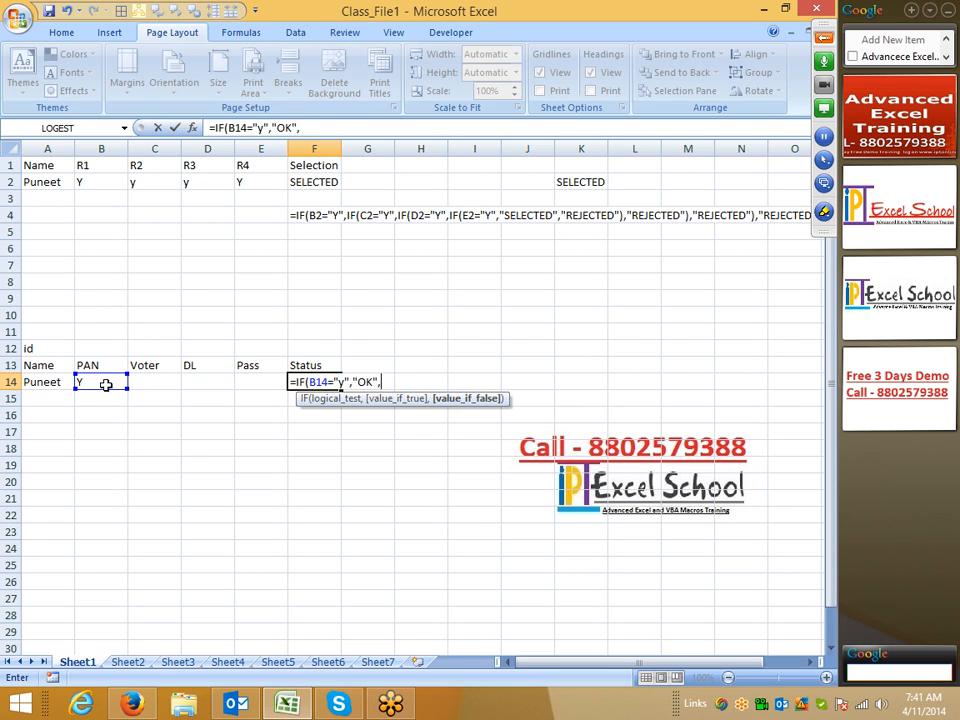
Nest a second IF as the false result, returning "OK" when the Voter cell C14 equals "y".
{"action": "type", "text": "if"}
{"action": "key", "text": "Tab"}
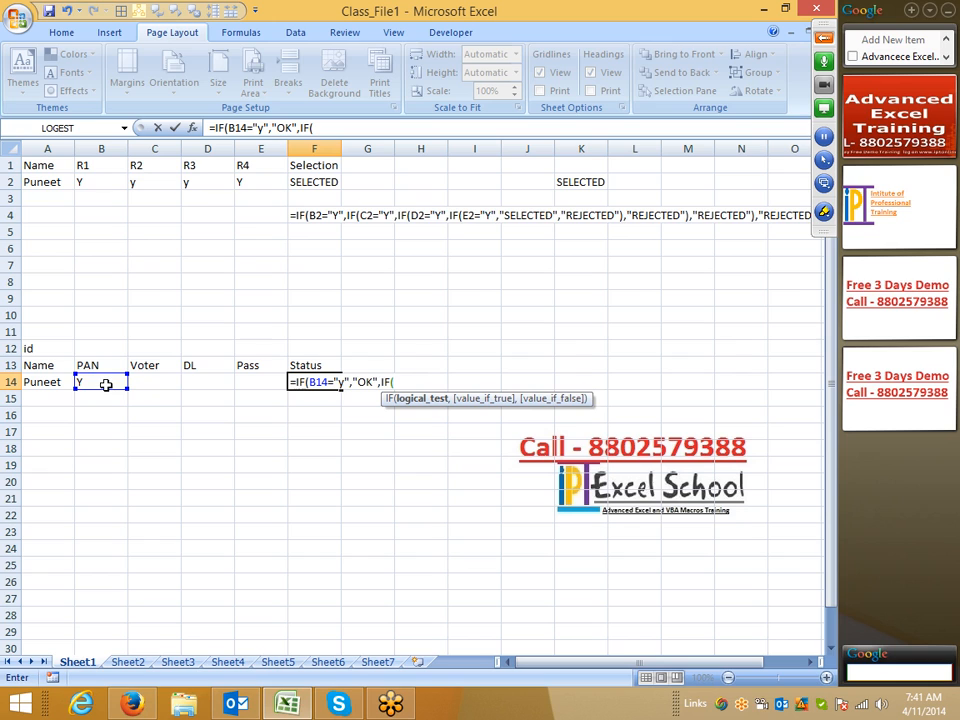
{"action": "left_click", "coordinate": [159, 384]}
{"action": "type", "text": "=\"ok"}
{"action": "key", "text": "BackSpace"}
{"action": "key", "text": "BackSpace"}
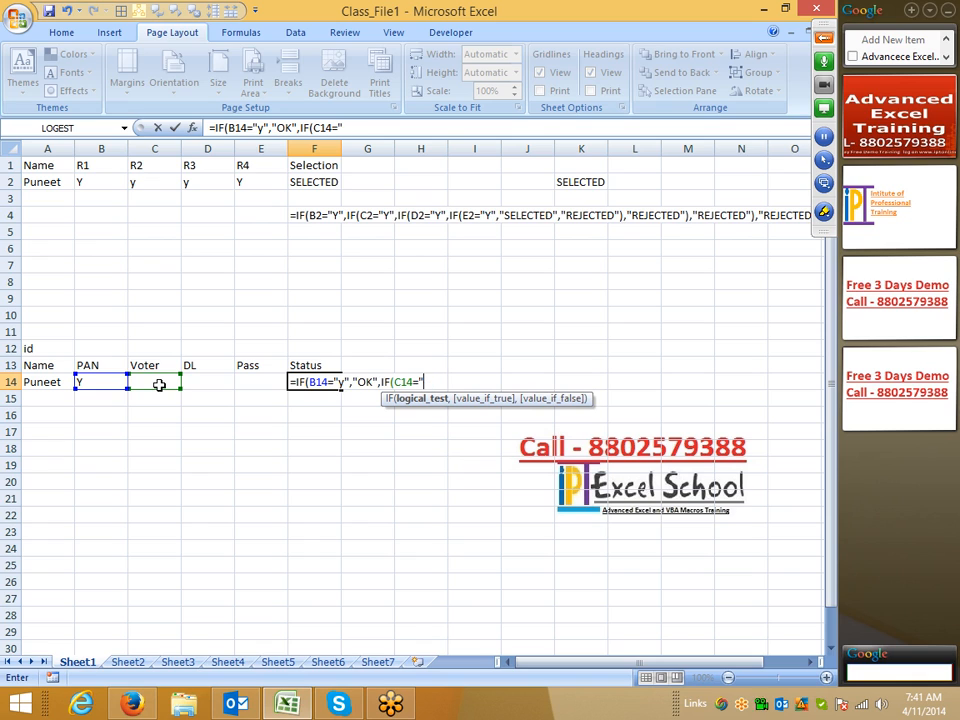
{"action": "type", "text": "y\","}
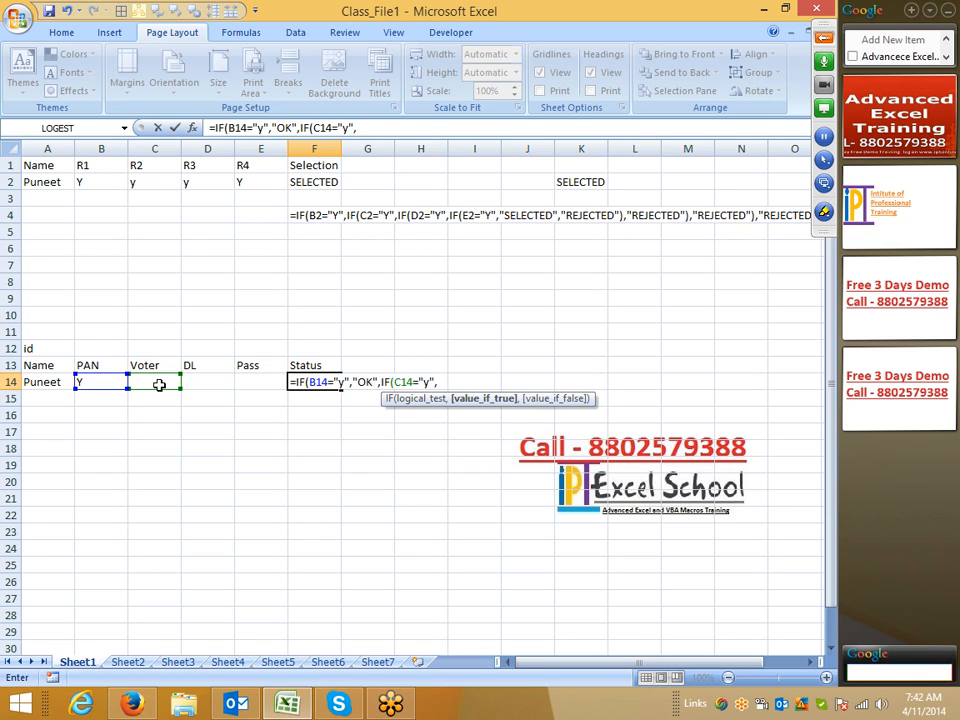
{"action": "type", "text": "\"OK\","}
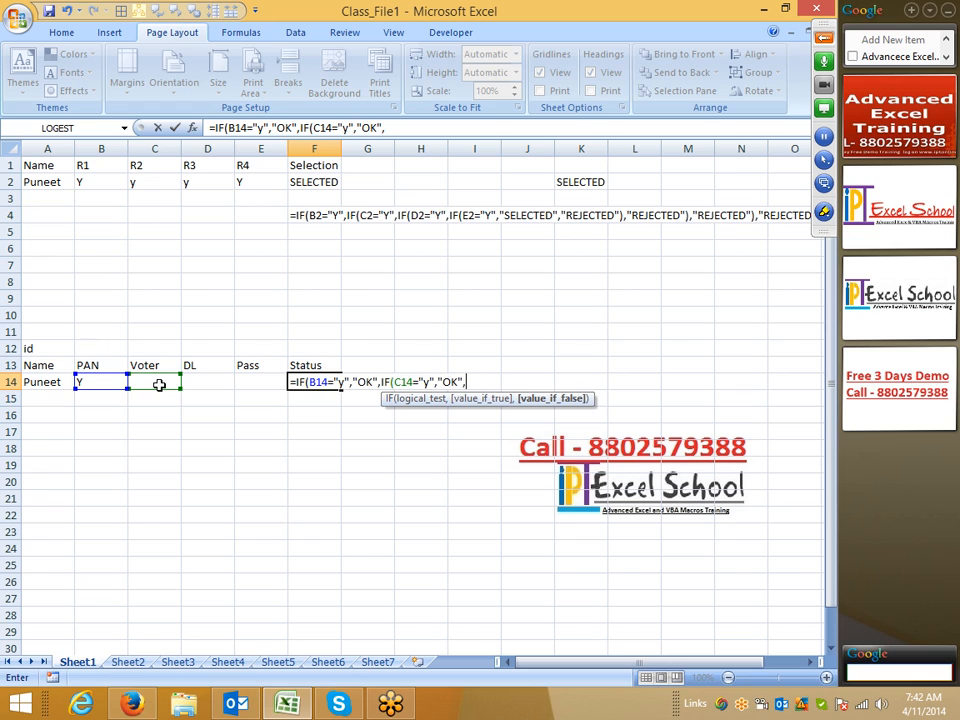
Nest a third IF as the false result, returning "OK" when the DL cell D14 equals "y".
{"action": "type", "text": "if"}
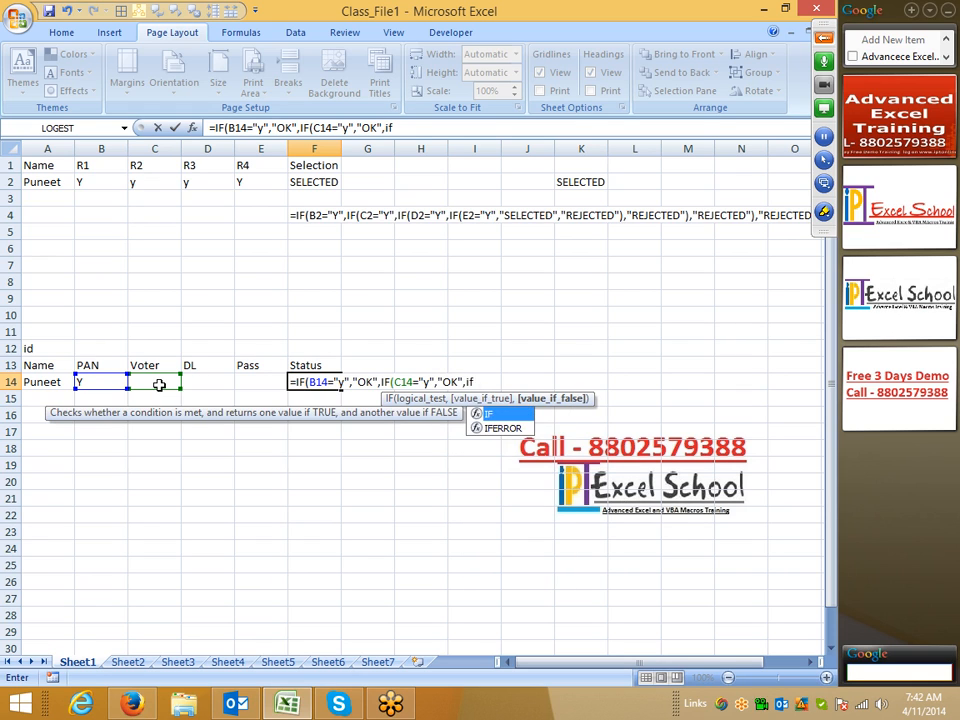
{"action": "type", "text": "("}
{"action": "left_click", "coordinate": [205, 380]}
{"action": "type", "text": "="}
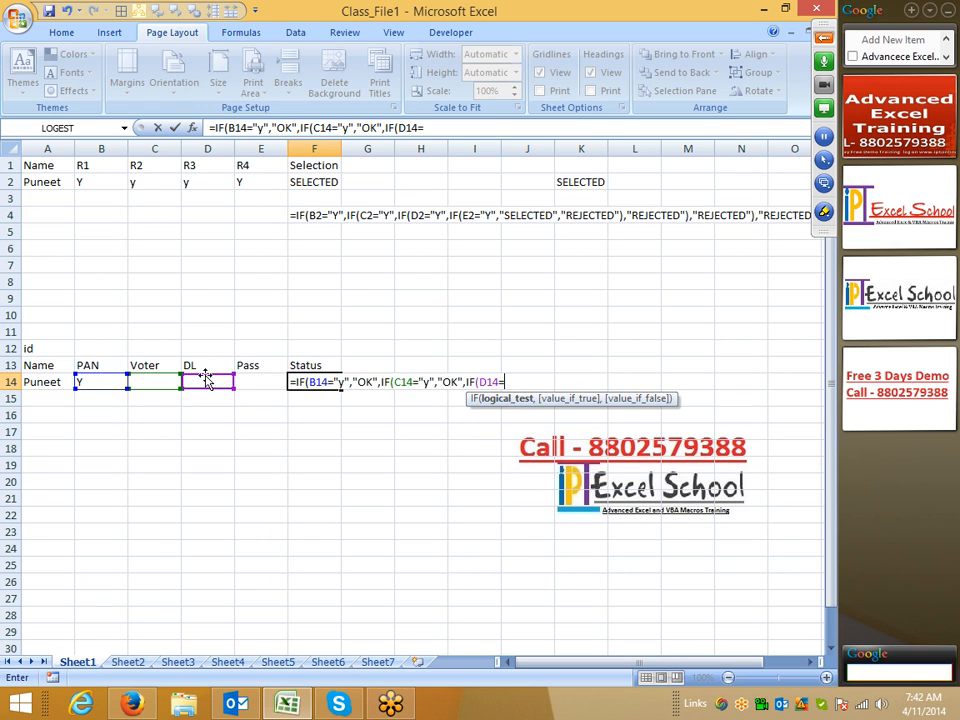
{"action": "type", "text": "\"y\",\"OK\""}
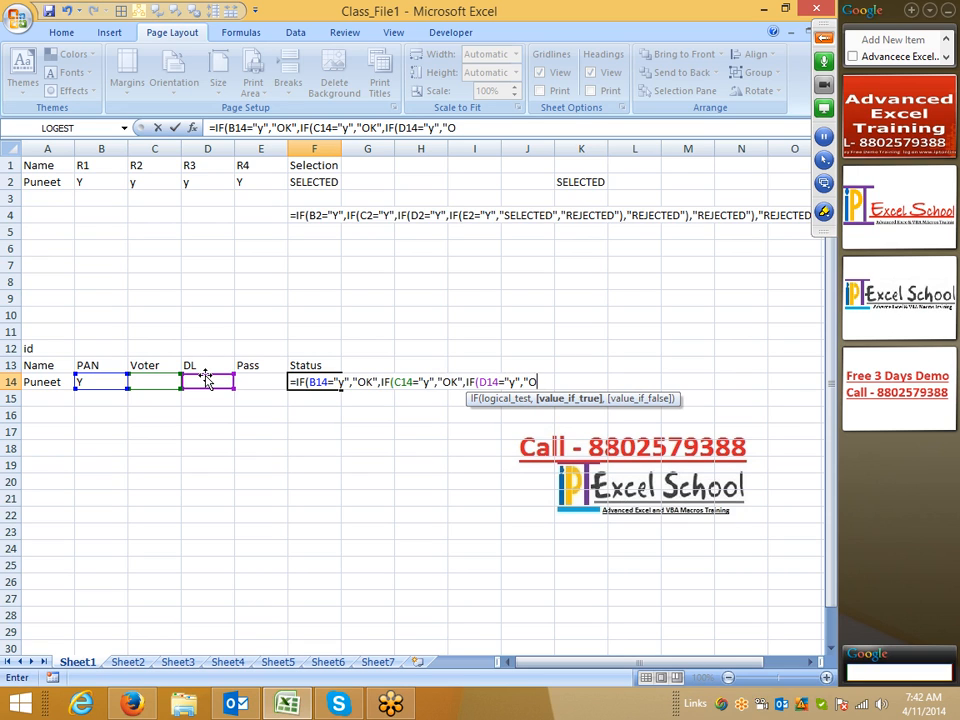
{"action": "type", "text": ","}
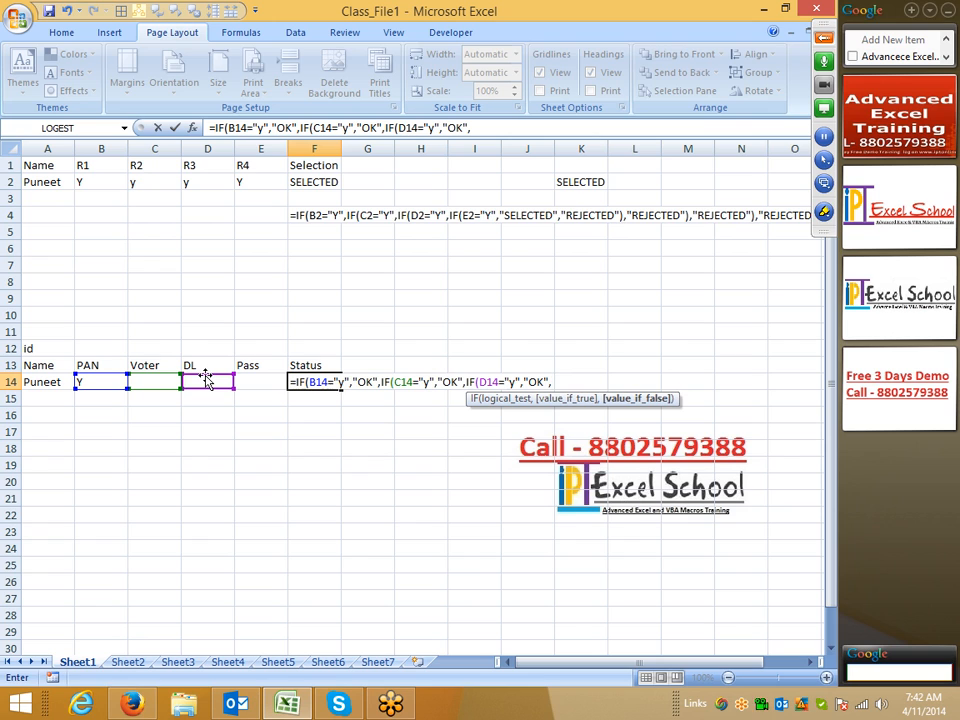
Nest a fourth IF testing E14="y" that returns "OK" or otherwise "Pending", and complete the F14 formula.
{"action": "type", "text": "IF("}
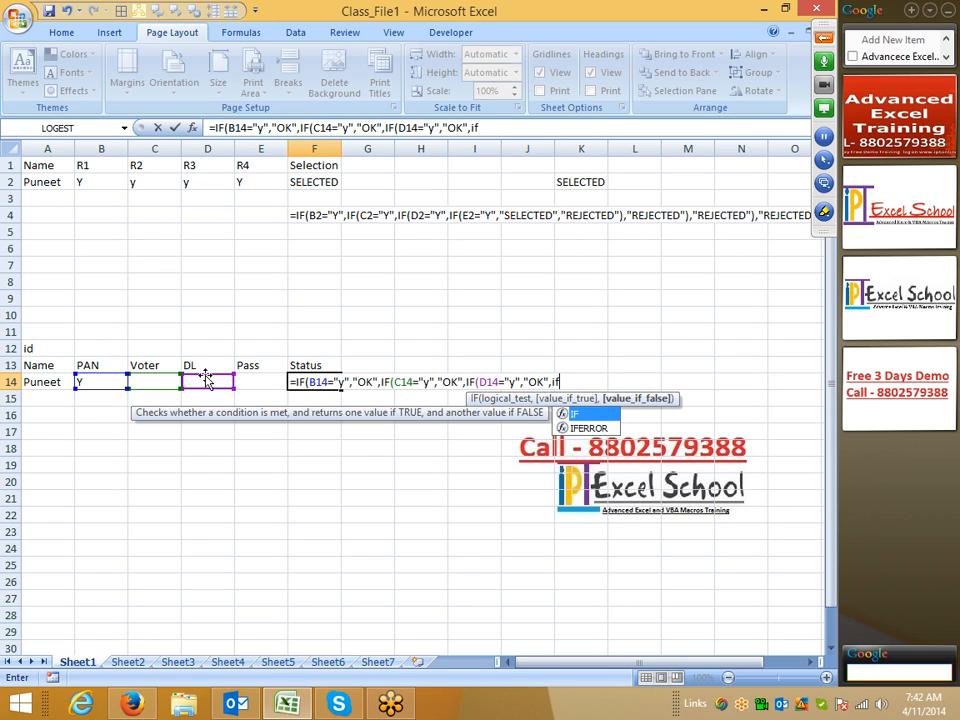
{"action": "left_click", "coordinate": [252, 381]}
{"action": "type", "text": "=\""}
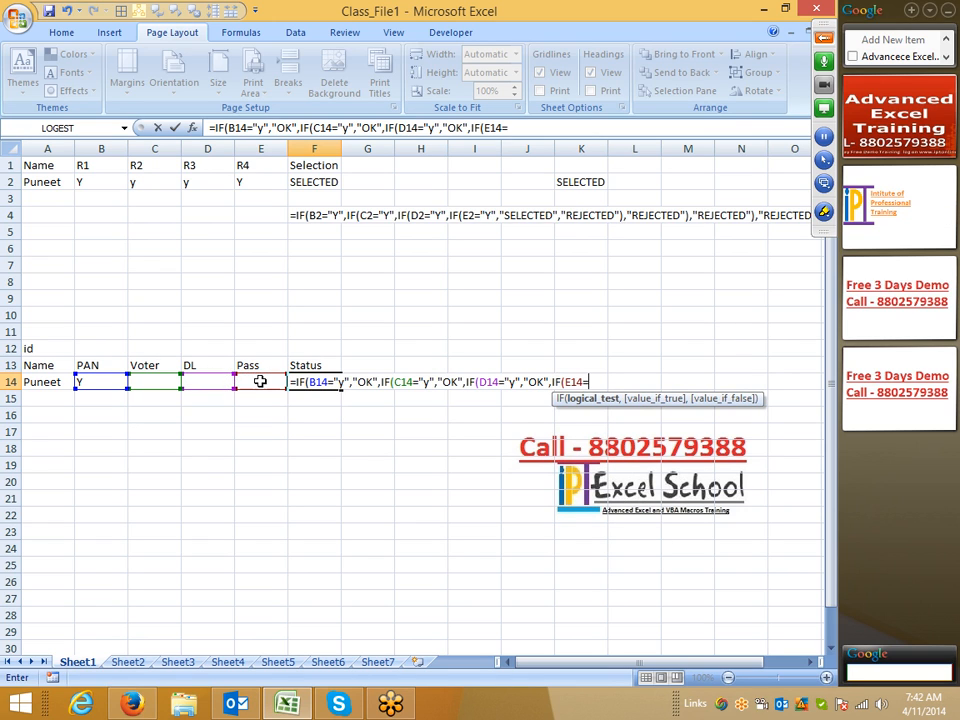
{"action": "type", "text": "y\","}
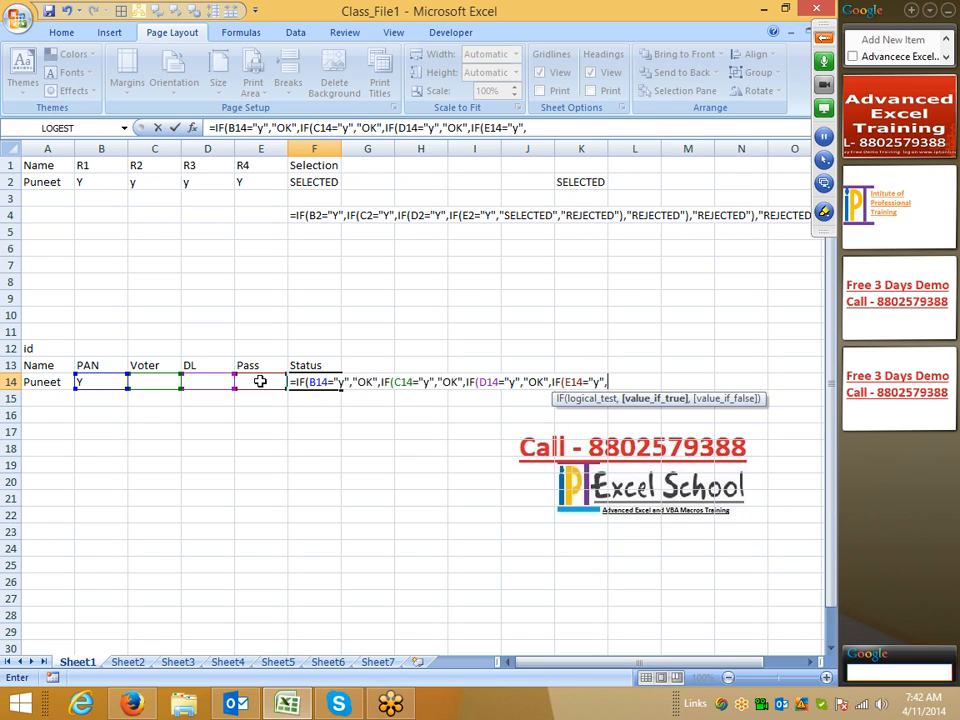
{"action": "type", "text": "\"OK\",\"Pend"}
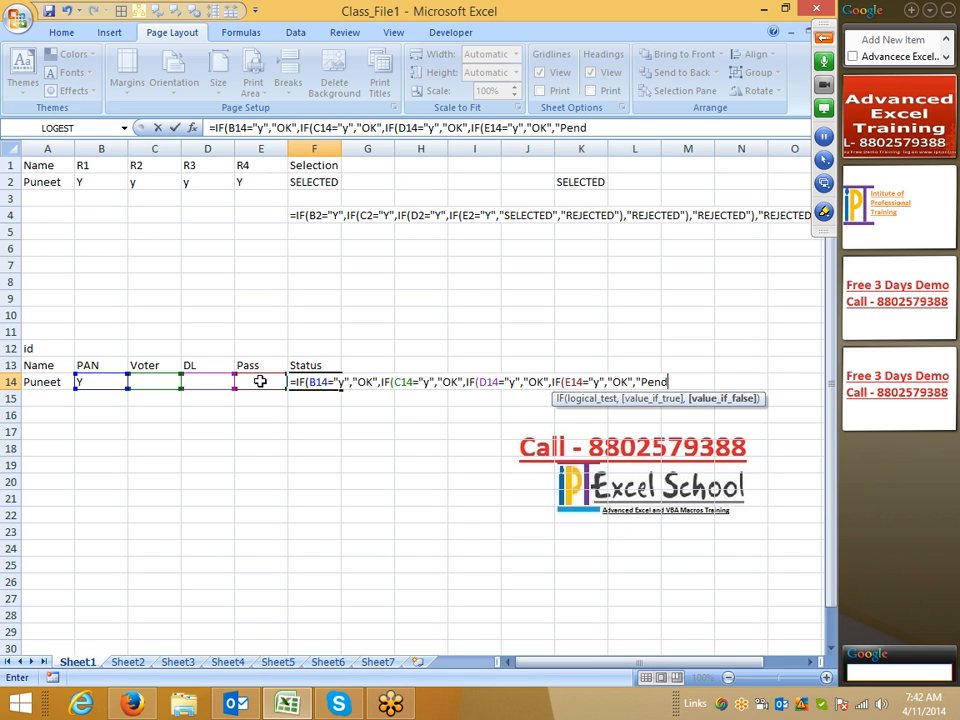
{"action": "type", "text": "ing\""}
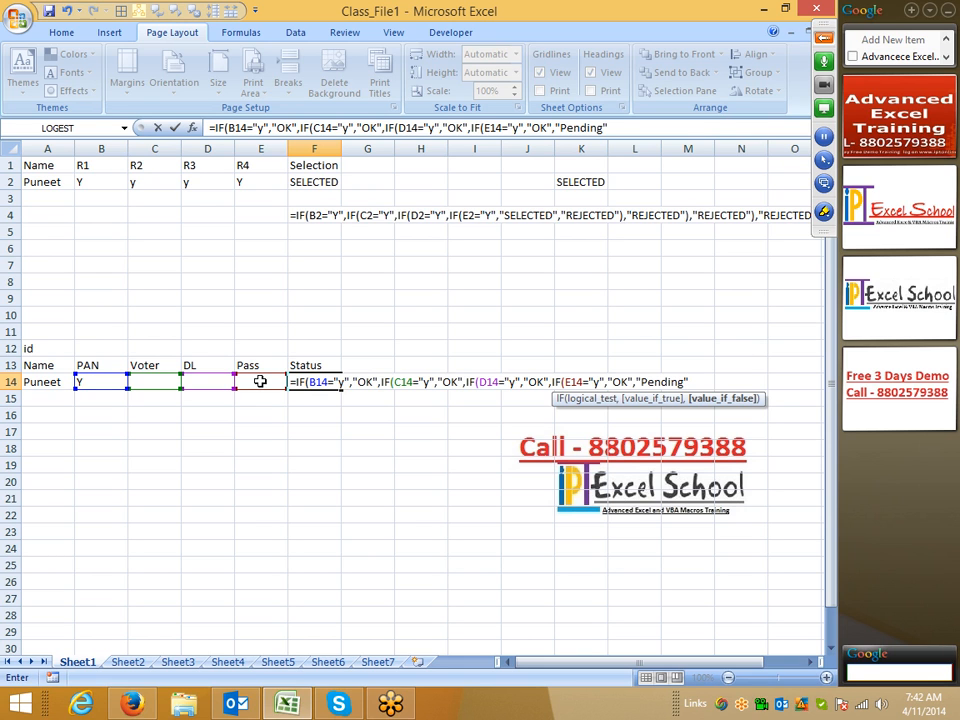
{"action": "key", "text": "Return"}
{"action": "key", "text": "Return"}
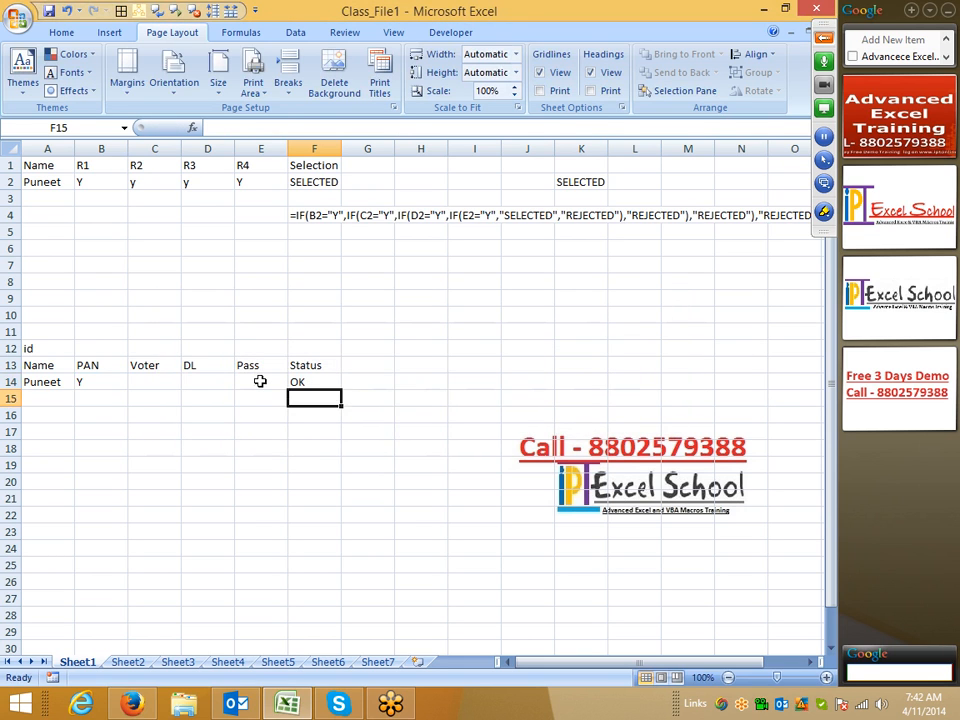
Move the Status formula from F14 to I14 and paste a copy of it into I15 as plain text.
{"action": "key", "text": "Up"}
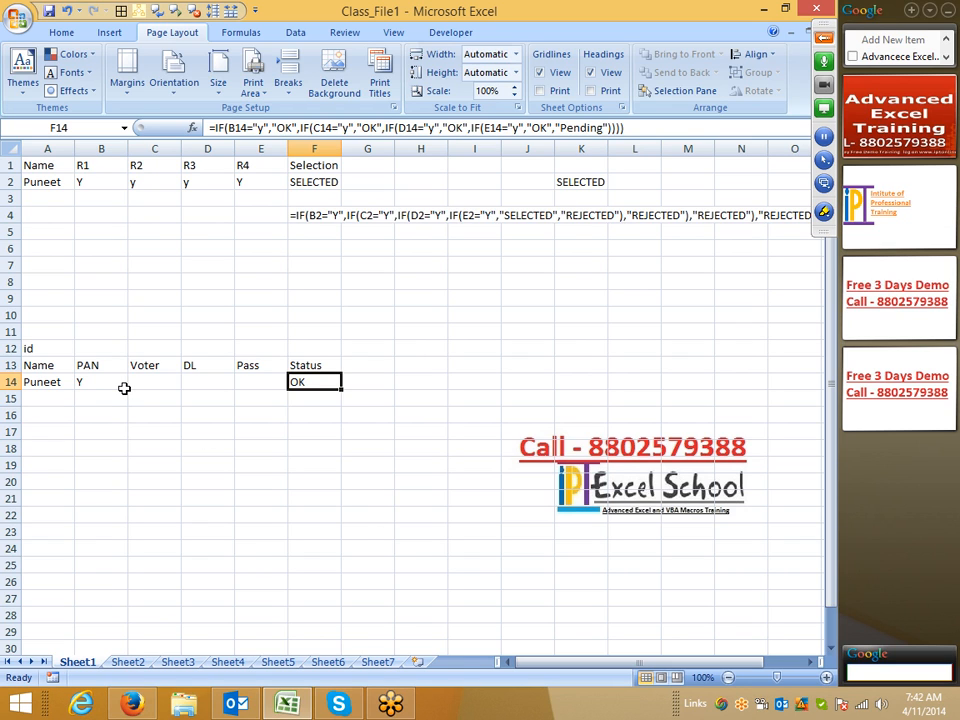
{"action": "left_click_drag", "start_coordinate": [340, 387], "coordinate": [474, 392]}
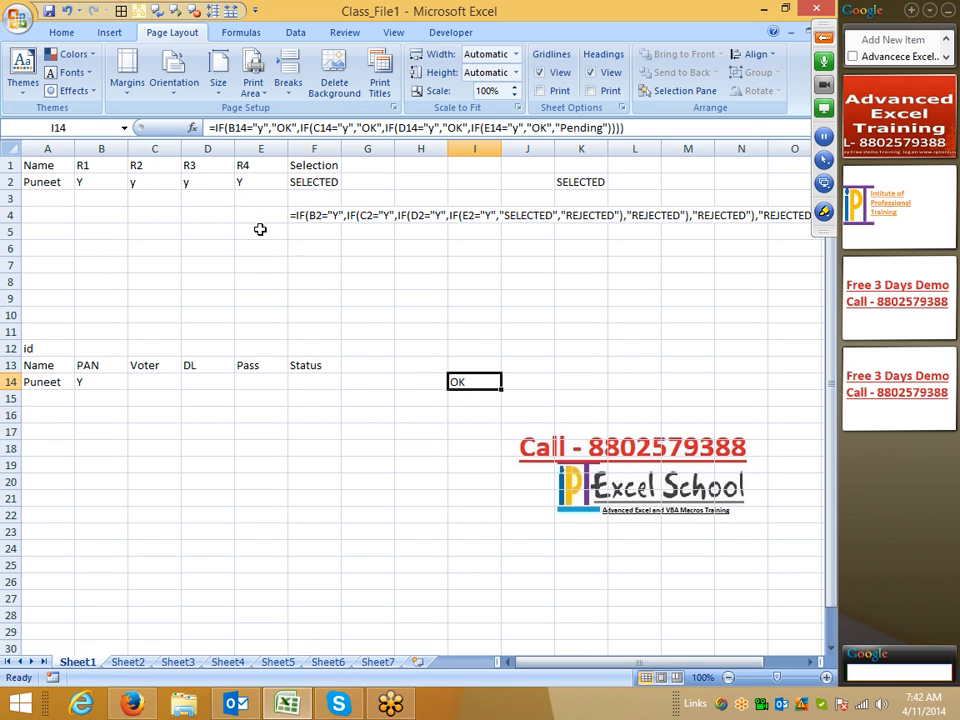
{"action": "left_click", "coordinate": [218, 132]}
{"action": "left_click_drag", "start_coordinate": [210, 131], "coordinate": [724, 138]}
{"action": "key", "text": "ctrl+c"}
{"action": "key", "text": "Escape"}
{"action": "left_click", "coordinate": [477, 399]}
{"action": "type", "text": "'"}
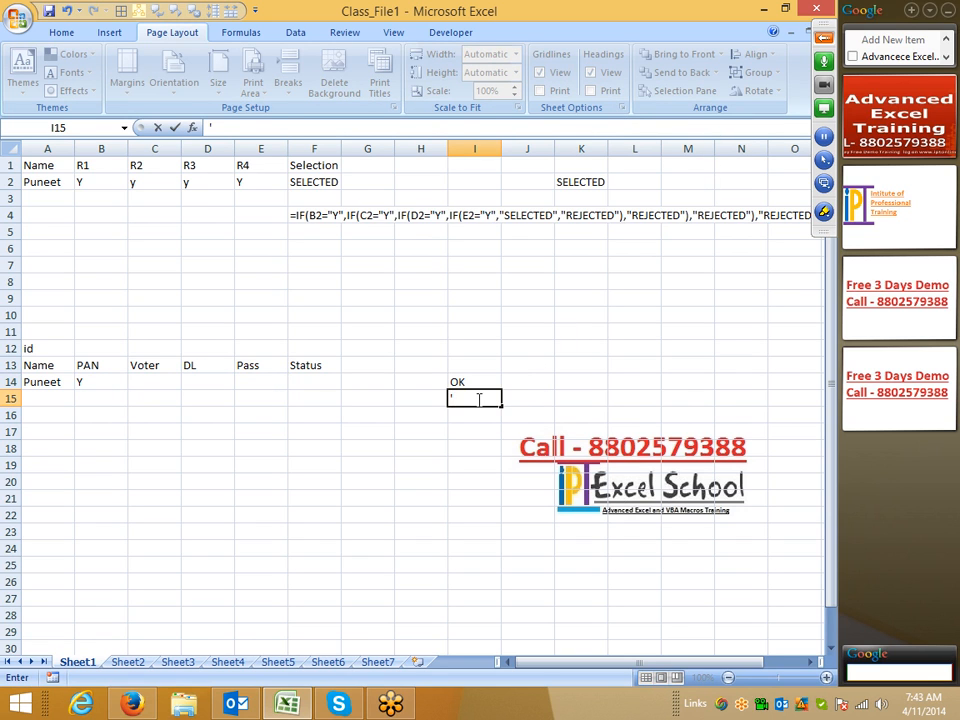
{"action": "key", "text": "ctrl+v"}
{"action": "key", "text": "Return"}
{"action": "left_click", "coordinate": [470, 451]}
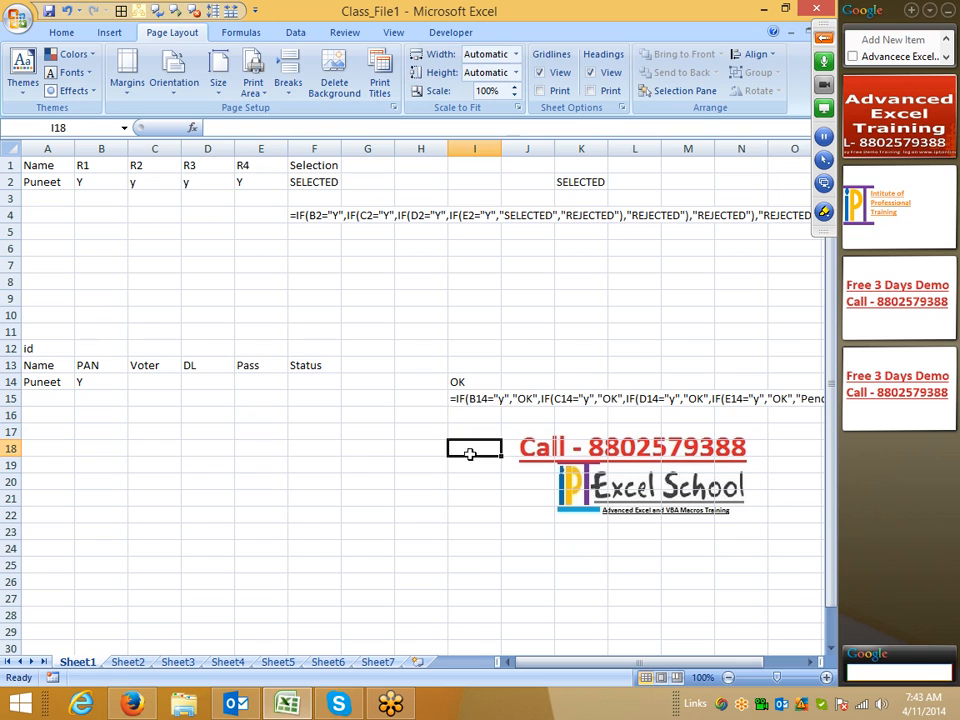
Start an OR formula in the Status cell F14 with the conditions B14="y" and C14="y".
{"action": "left_click", "coordinate": [491, 400]}
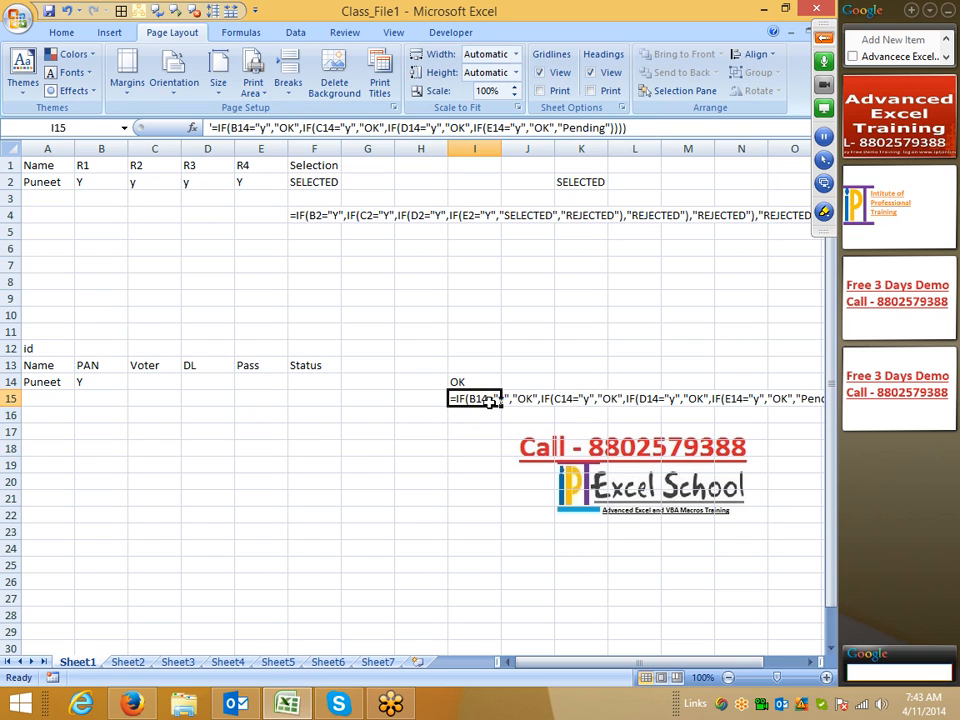
{"action": "left_click", "coordinate": [308, 388]}
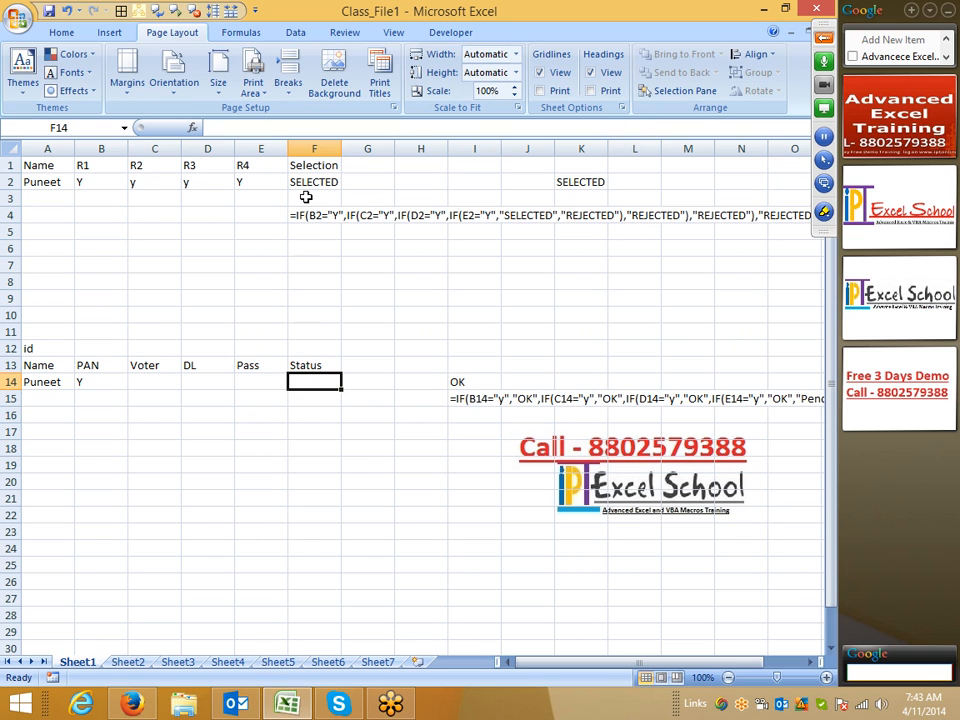
{"action": "type", "text": "=or"}
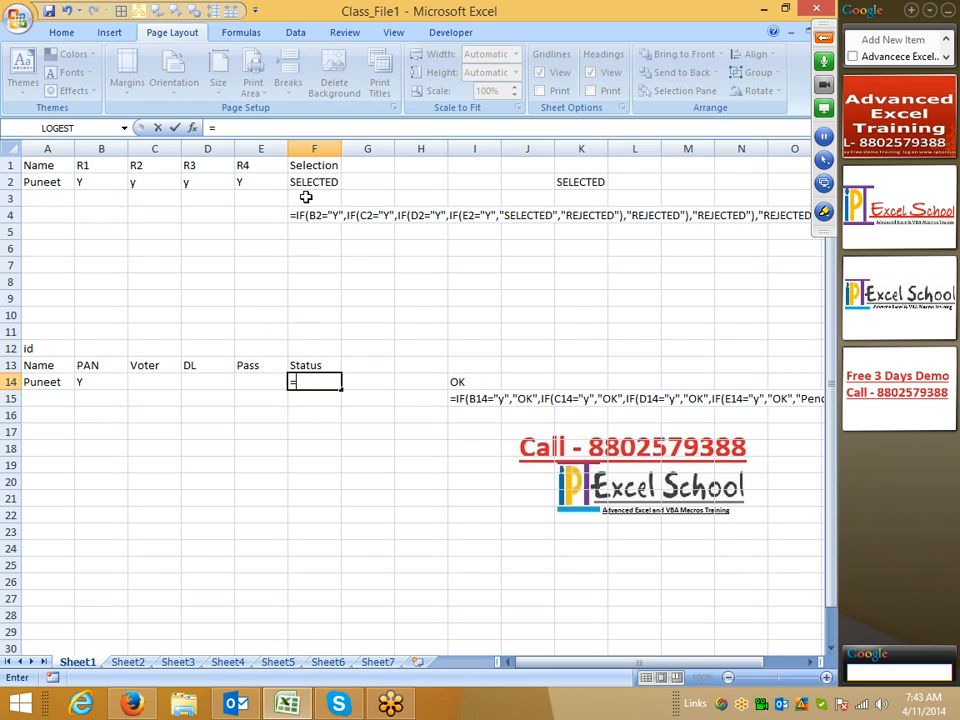
{"action": "key", "text": "Tab"}
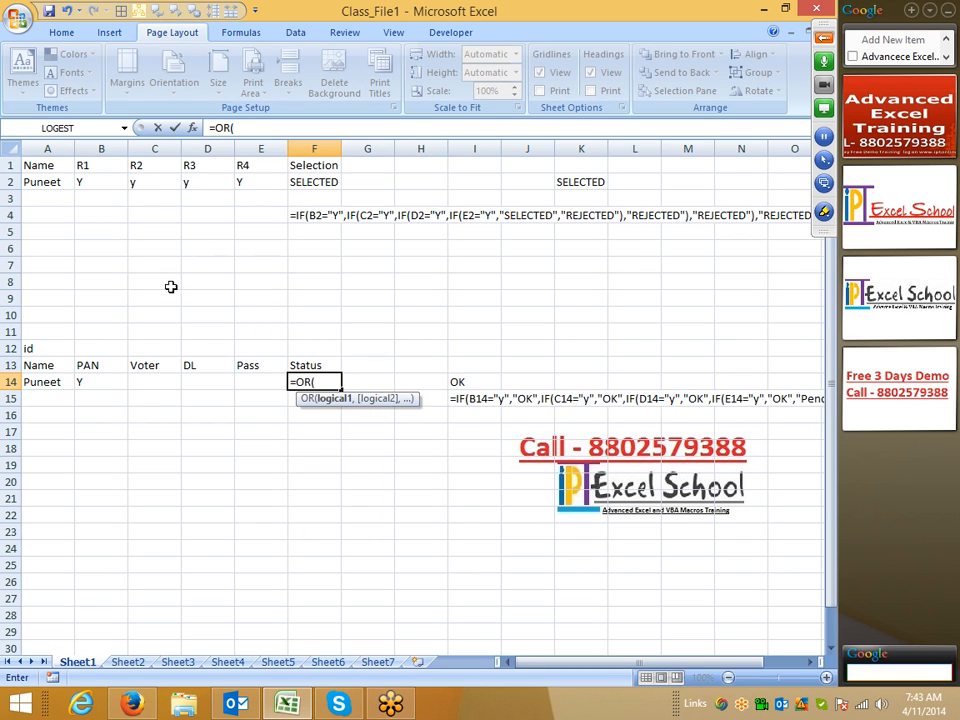
{"action": "left_click", "coordinate": [103, 380]}
{"action": "type", "text": "="}
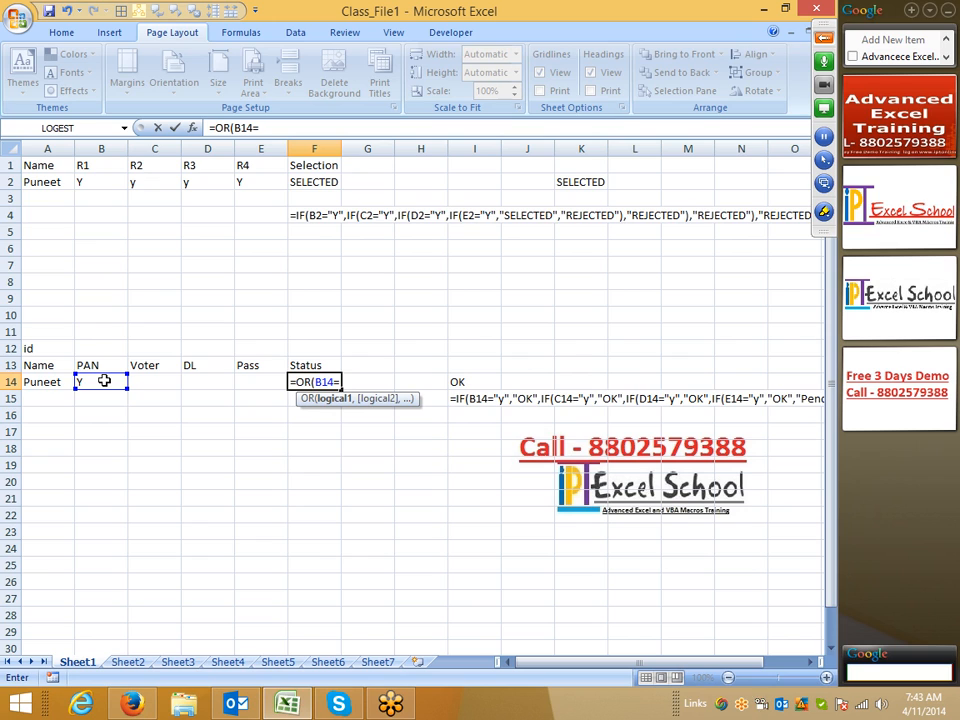
{"action": "type", "text": "\"y\","}
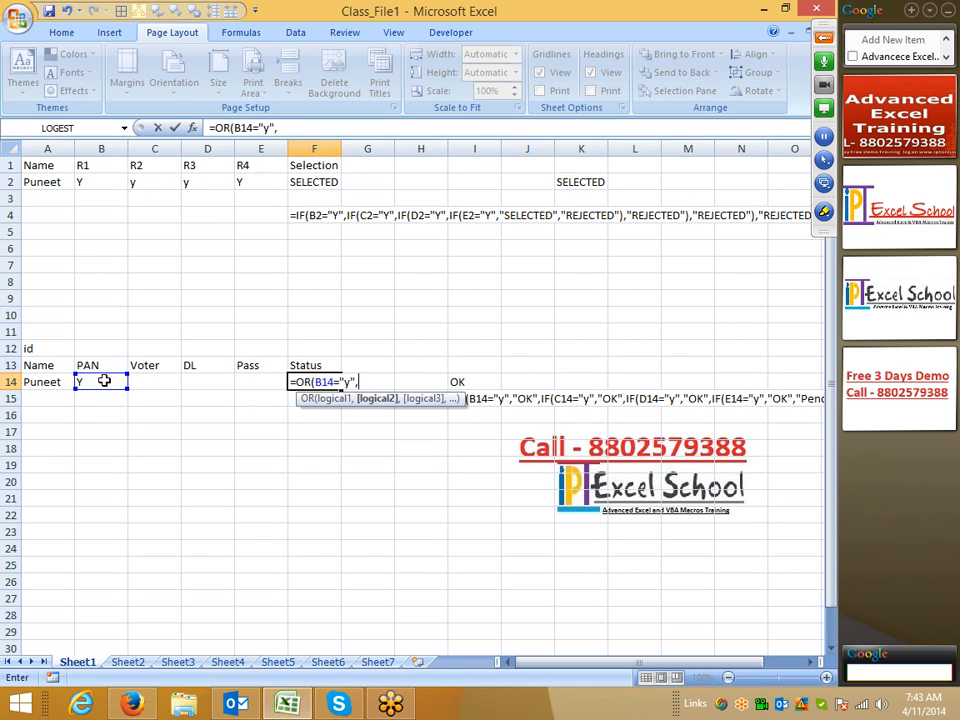
{"action": "left_click", "coordinate": [150, 378]}
{"action": "type", "text": "=\"y"}
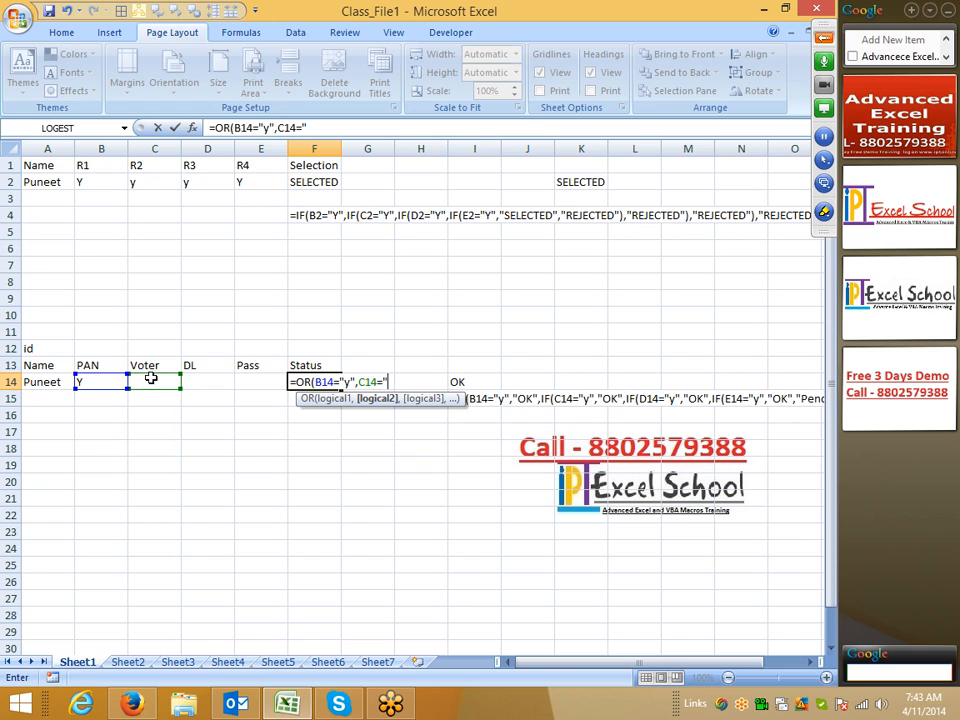
{"action": "type", "text": "\""}
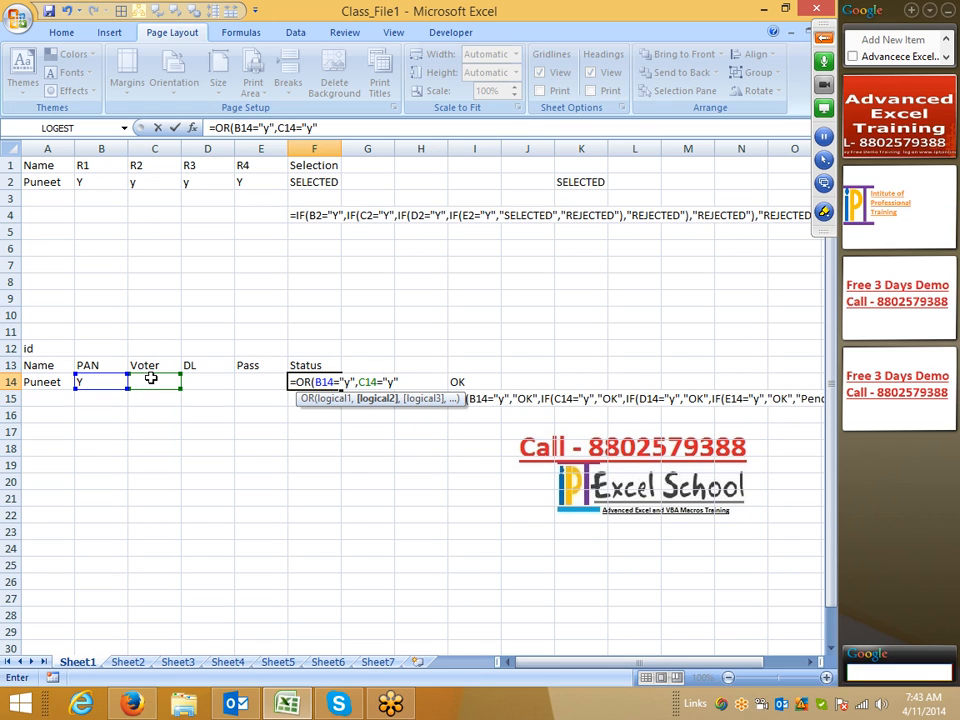
{"action": "type", "text": ","}
Add the conditions D14="y" and E14="y" to the OR formula and complete it in F14.
{"action": "left_click", "coordinate": [214, 378]}
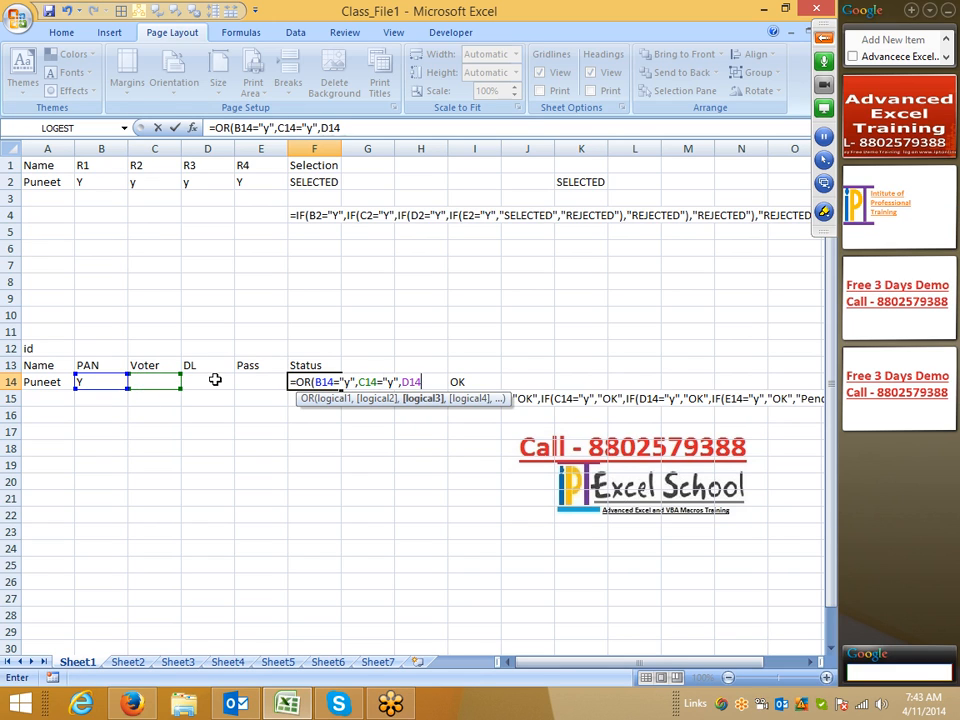
{"action": "type", "text": "=\"y"}
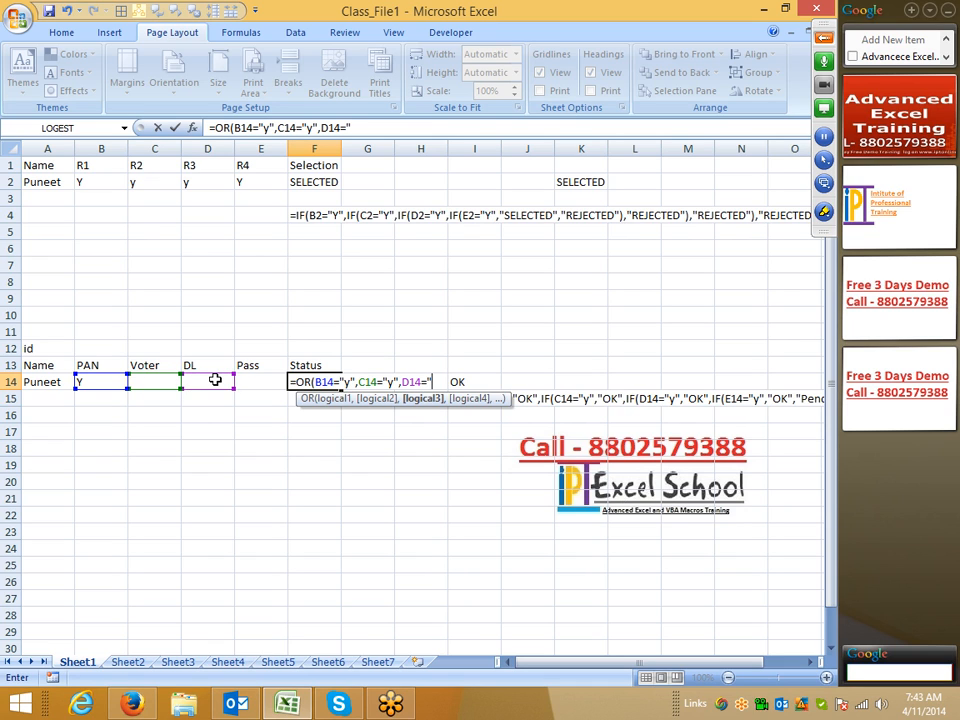
{"action": "type", "text": "\","}
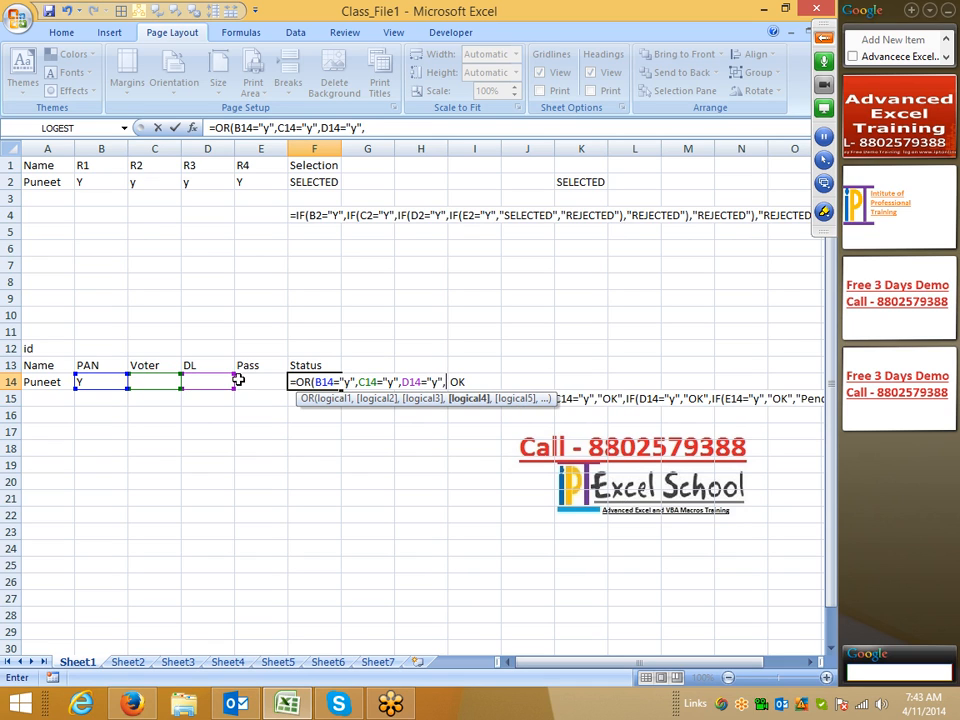
{"action": "left_click", "coordinate": [255, 380]}
{"action": "type", "text": "=\"y"}
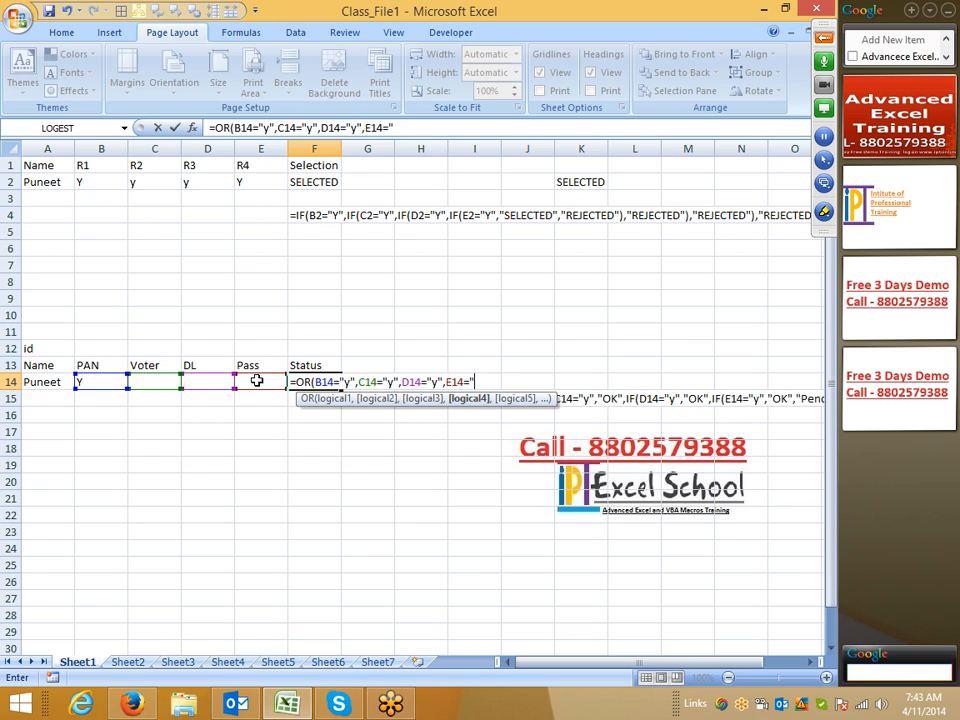
{"action": "type", "text": "\")"}
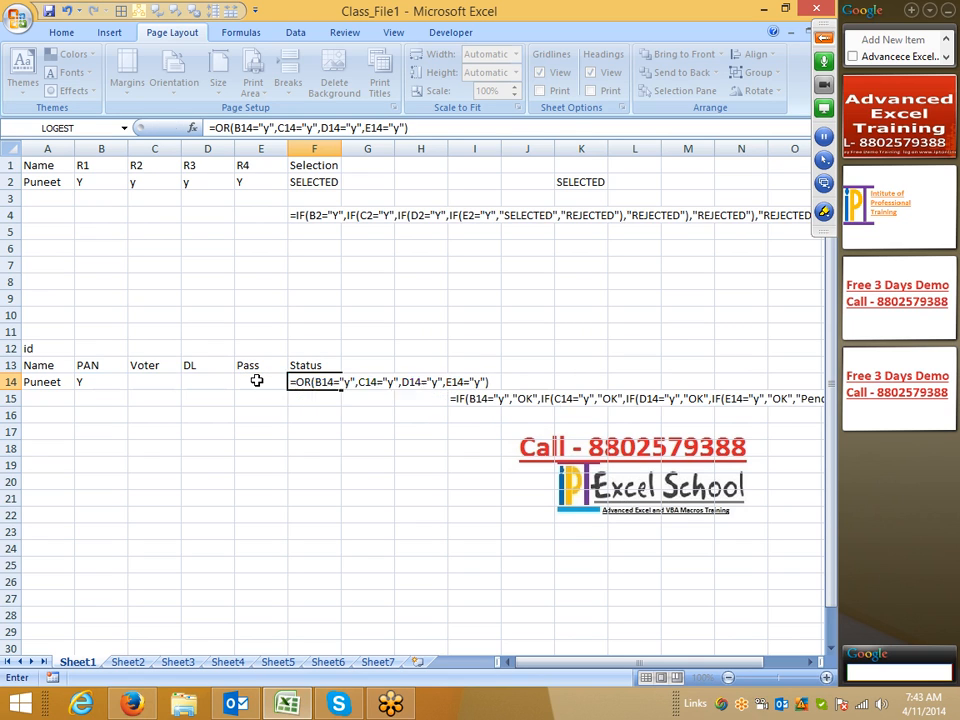
{"action": "key", "text": "Return"}
{"action": "key", "text": "Up"}
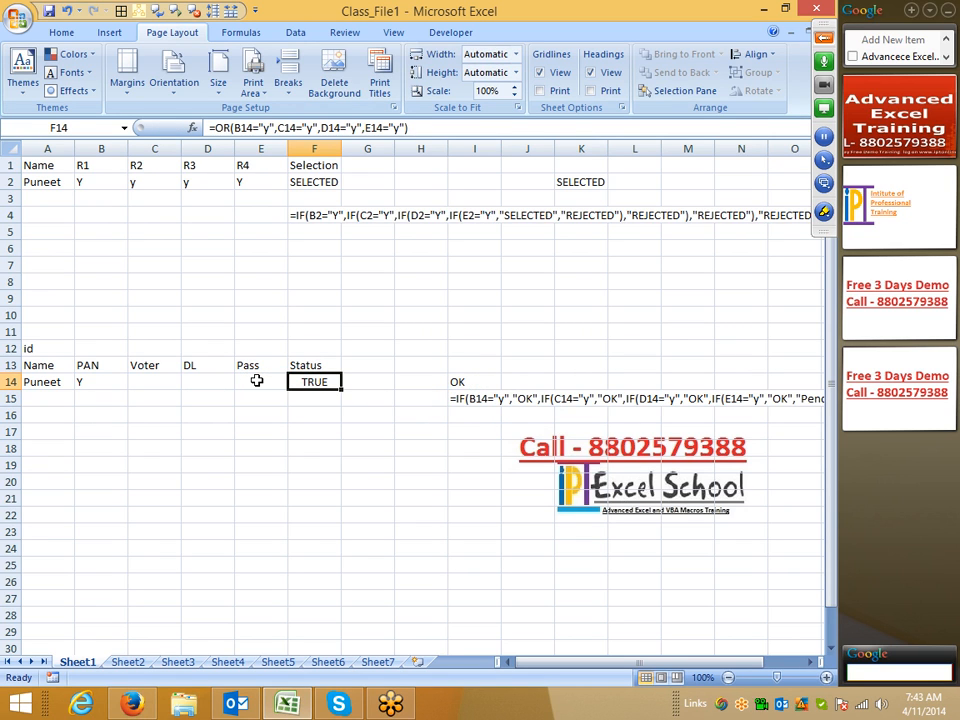
Enter an IF formula in G14 that tests F14 and returns "OK" if true or "Pending" if false.
{"action": "key", "text": "Right"}
{"action": "type", "text": "=if"}
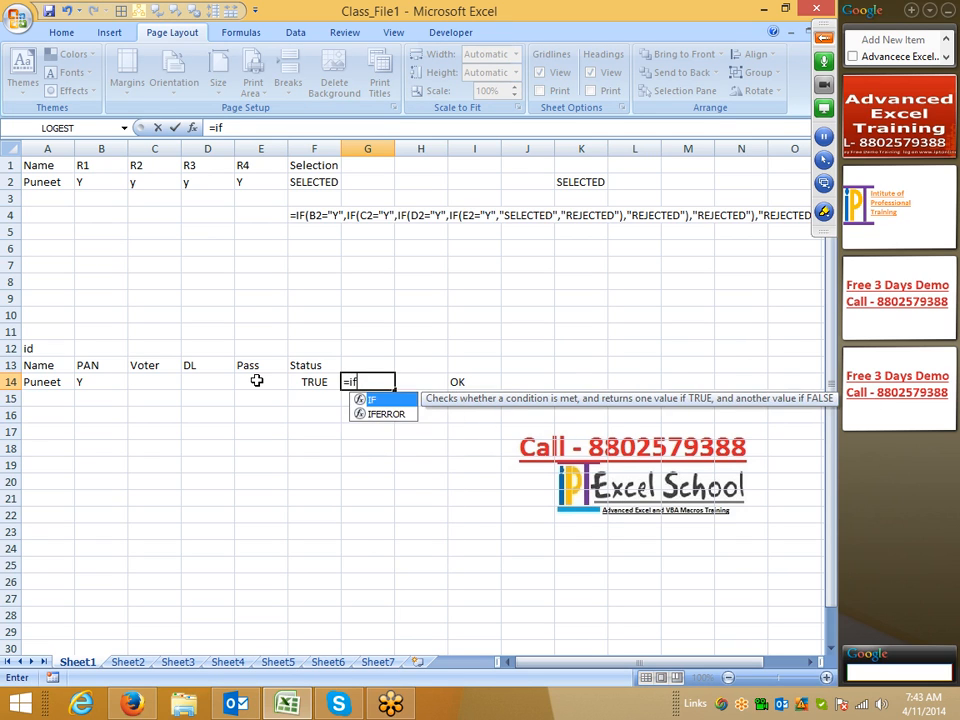
{"action": "type", "text": "("}
{"action": "key", "text": "Left"}
{"action": "type", "text": ",\"OK"}
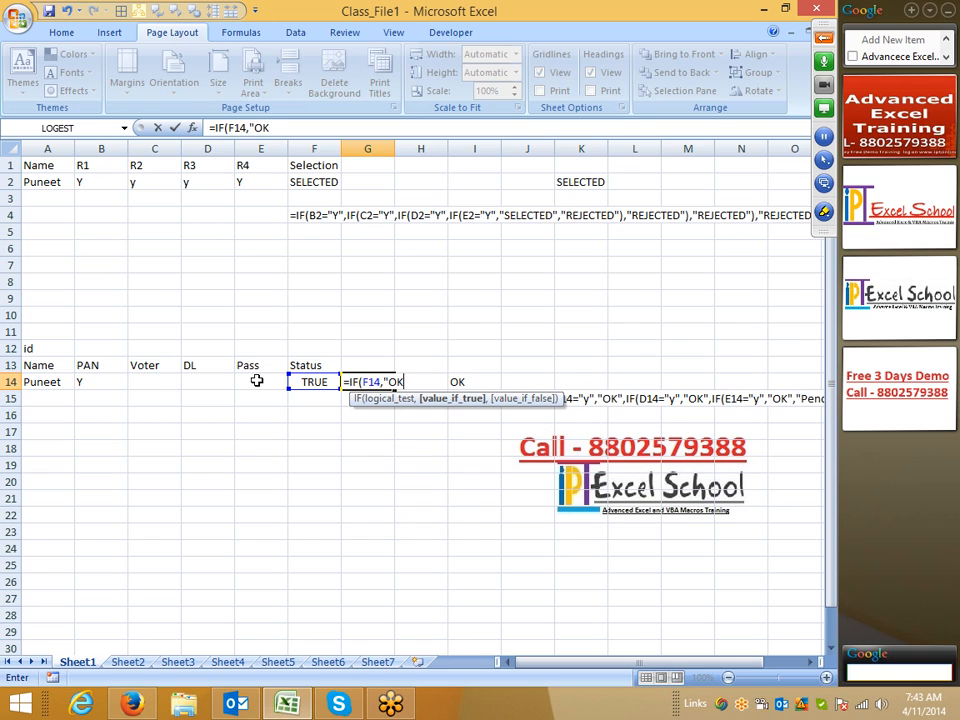
{"action": "type", "text": "\",\"PEnding"}
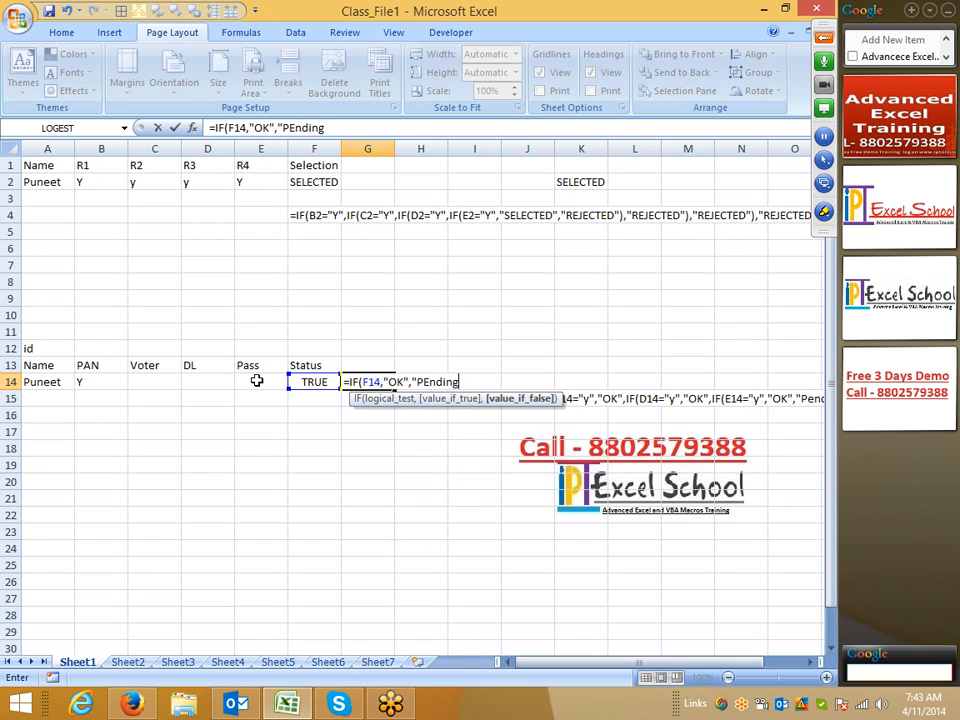
{"action": "key", "text": "BackSpace"}
{"action": "key", "text": "BackSpace"}
{"action": "key", "text": "BackSpace"}
{"action": "key", "text": "BackSpace"}
{"action": "key", "text": "BackSpace"}
{"action": "key", "text": "BackSpace"}
{"action": "type", "text": "end"}
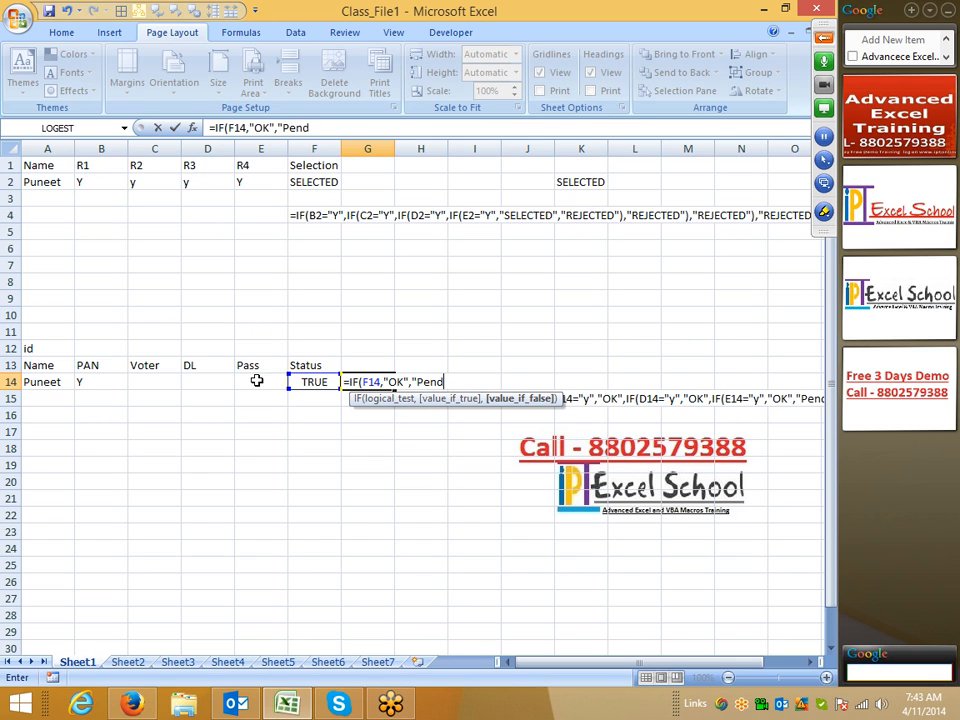
{"action": "type", "text": "ing"}
{"action": "key", "text": "Return"}
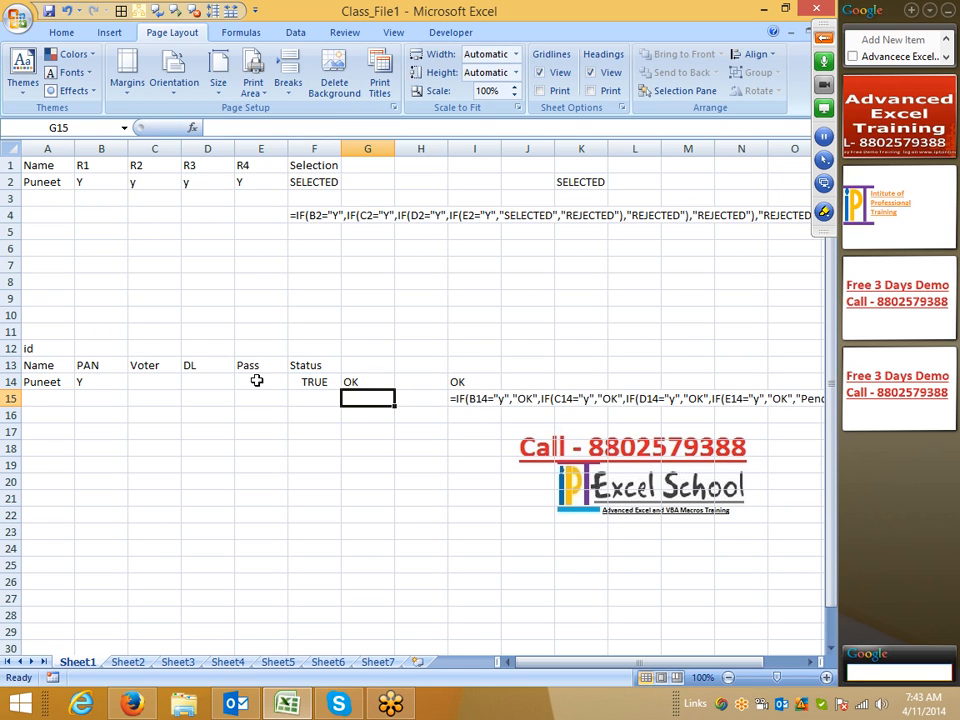
Compare the OR and IF formulas in F14:G14 with the nested IF formula text in I15.
{"action": "key", "text": "Up"}
{"action": "key", "text": "Left"}
{"action": "key", "text": "Right"}
{"action": "key", "text": "shift+Left"}
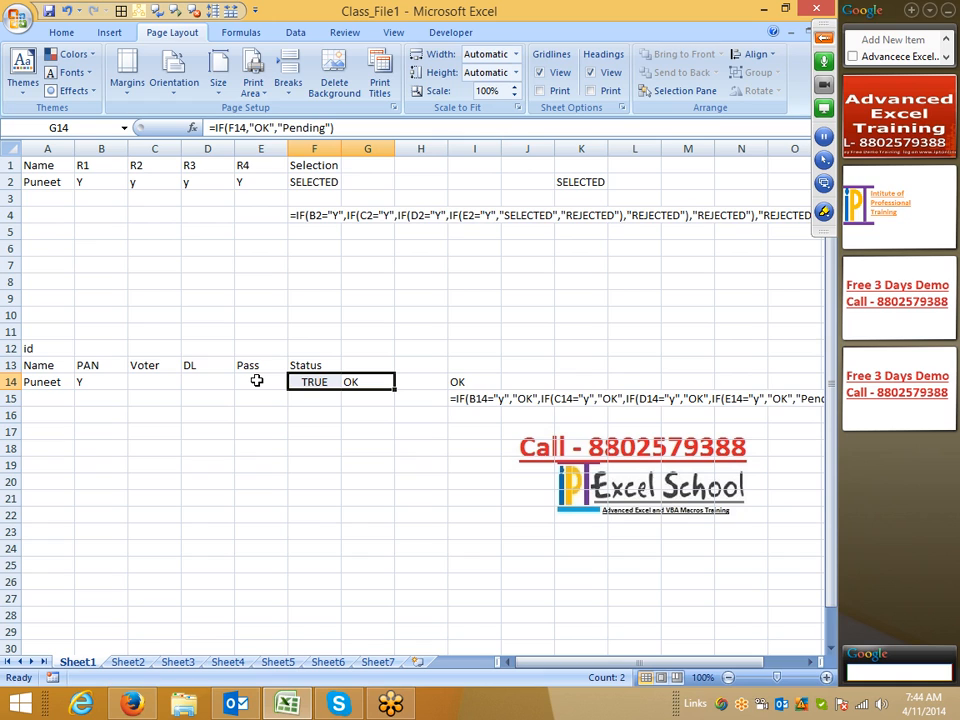
{"action": "key", "text": "Right"}
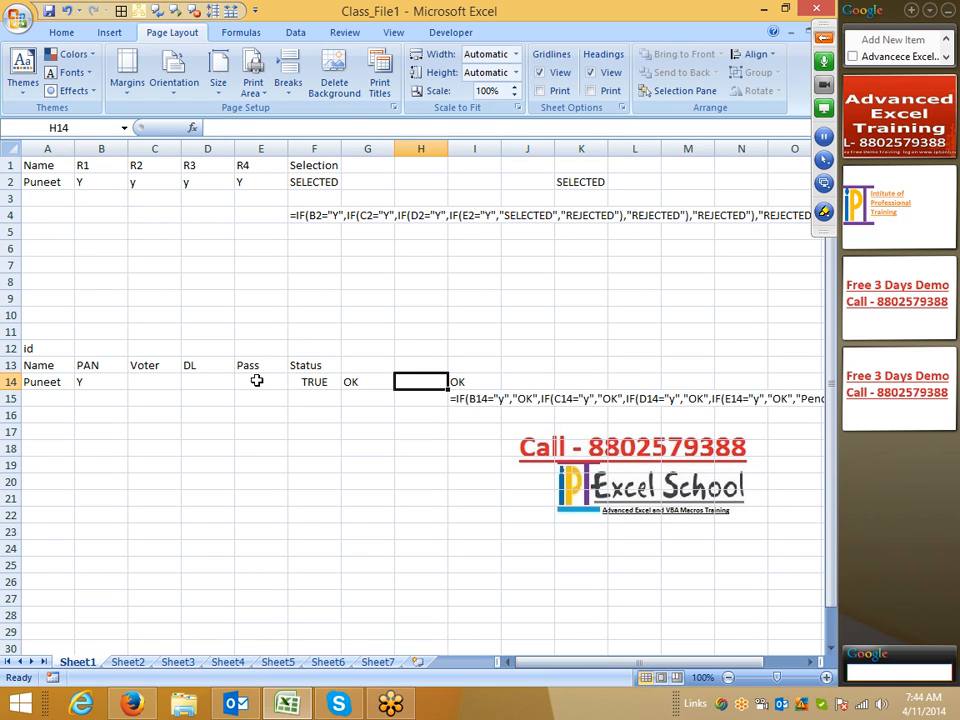
{"action": "key", "text": "Right"}
{"action": "key", "text": "Down"}
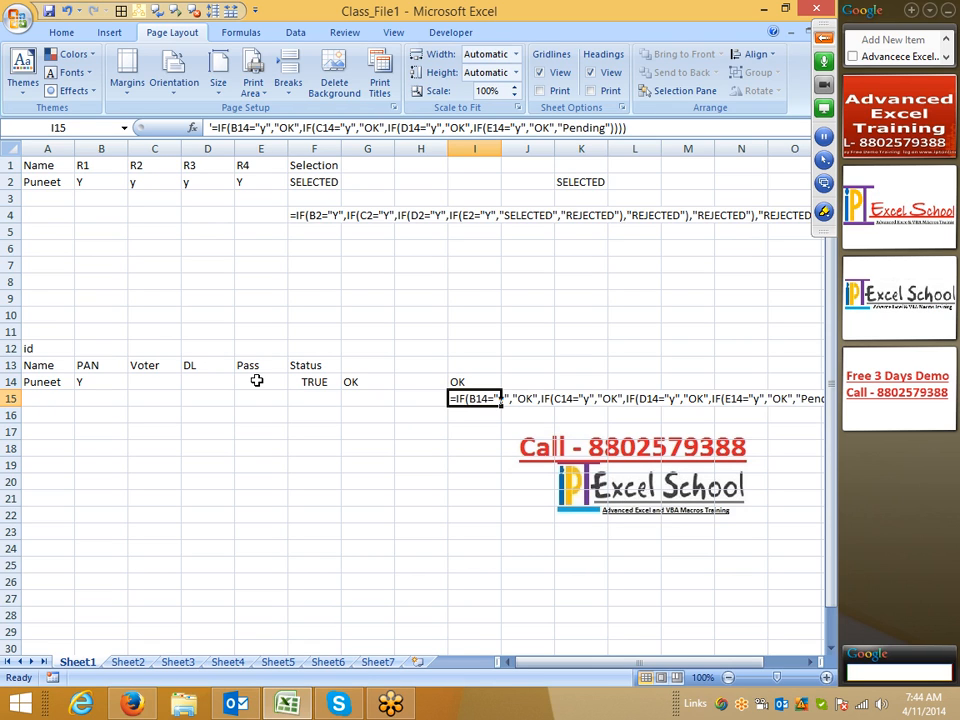
Copy the ID table's header row A13:F13 to row 19 and the name in A14 to A20.
{"action": "left_click_drag", "start_coordinate": [66, 369], "coordinate": [315, 365]}
{"action": "key", "text": "ctrl+c"}
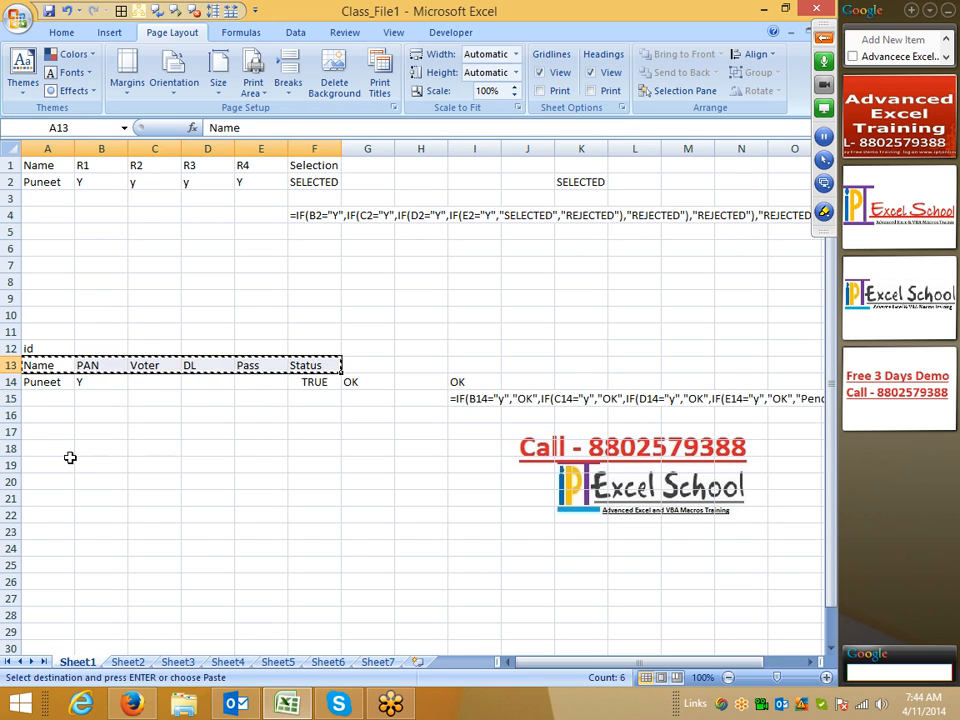
{"action": "left_click", "coordinate": [70, 460]}
{"action": "key", "text": "ctrl+v"}
{"action": "left_click", "coordinate": [40, 382]}
{"action": "key", "text": "ctrl+c"}
{"action": "left_click", "coordinate": [47, 481]}
{"action": "key", "text": "ctrl+v"}
{"action": "key", "text": "Escape"}
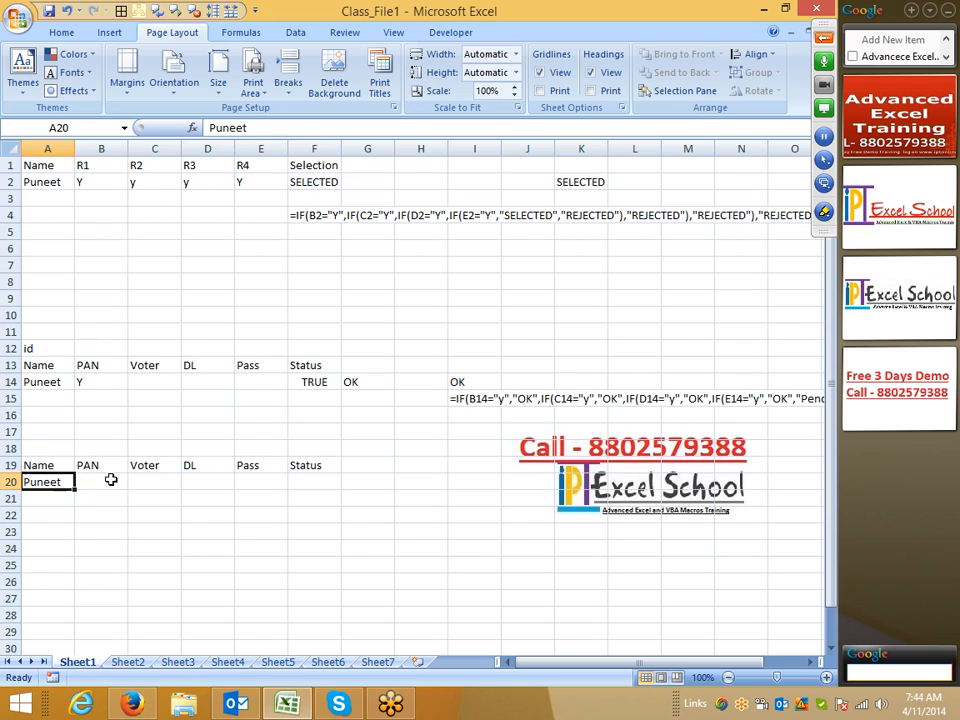
Fill the PAN header and the cell beneath it, B19:B20, with yellow.
{"action": "left_click", "coordinate": [96, 462]}
{"action": "left_click", "coordinate": [66, 34]}
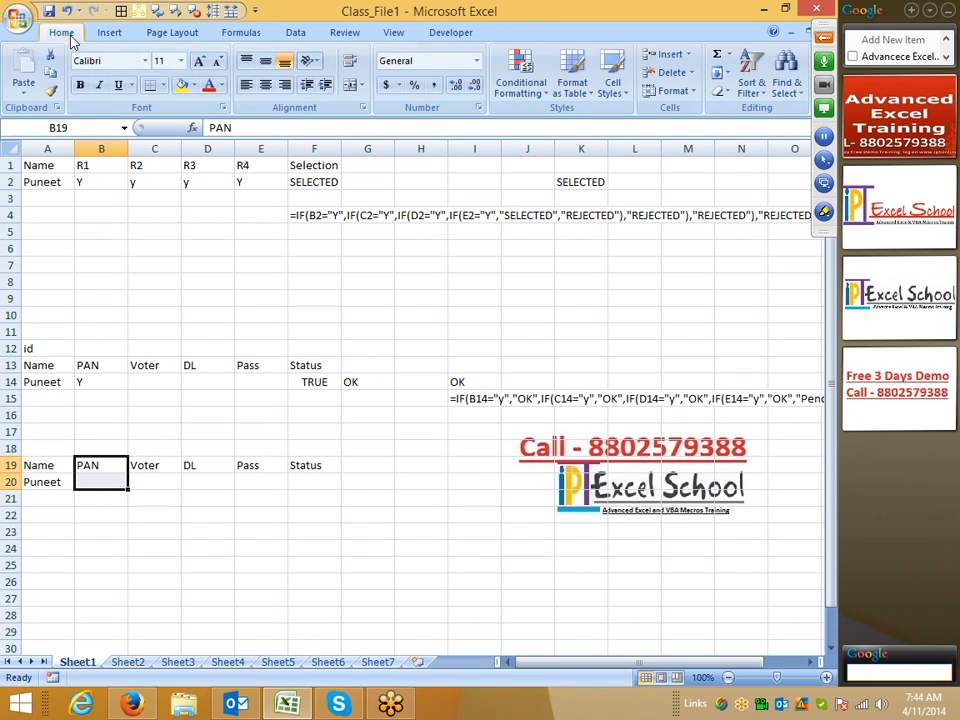
{"action": "left_click", "coordinate": [183, 86]}
Enter Y for Voter in C20 and Y for PAN in B20.
{"action": "left_click", "coordinate": [155, 482]}
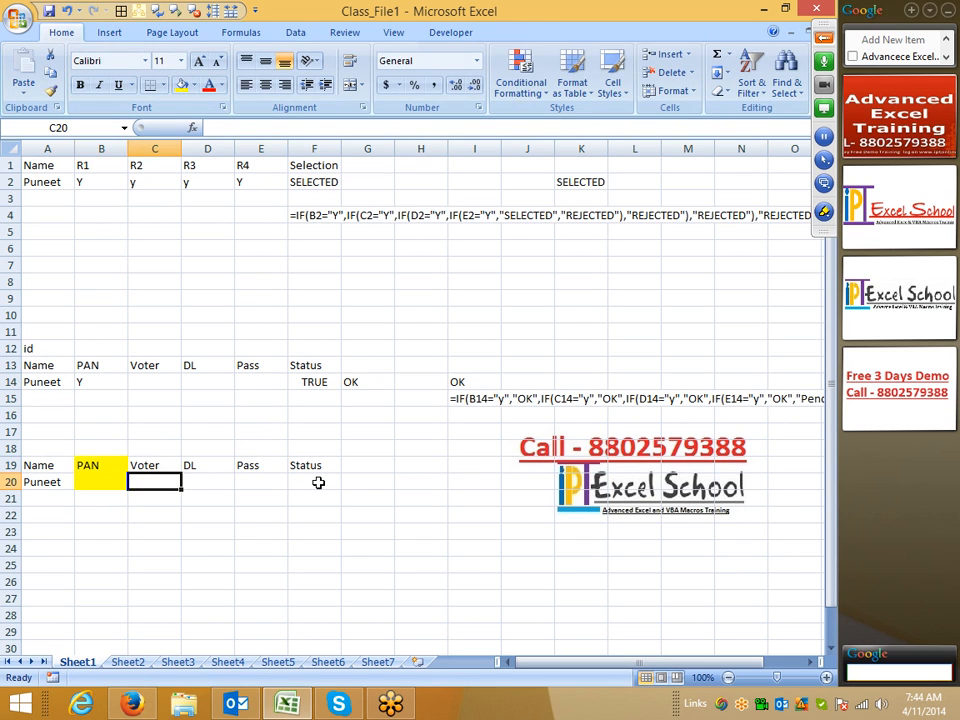
{"action": "type", "text": "Y"}
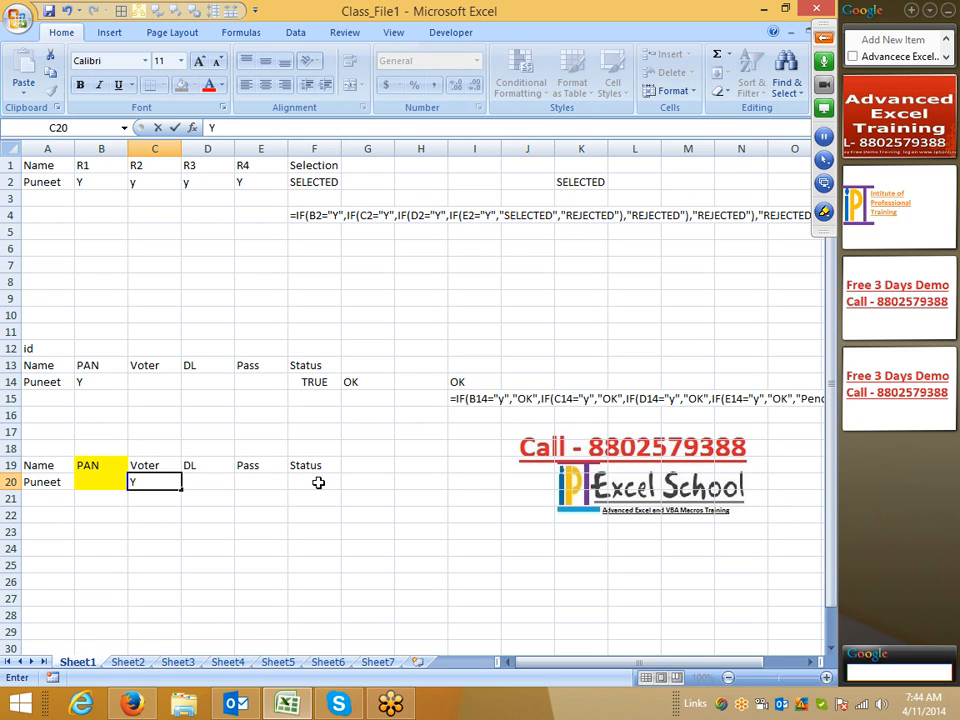
{"action": "key", "text": "Left"}
{"action": "type", "text": "Y"}
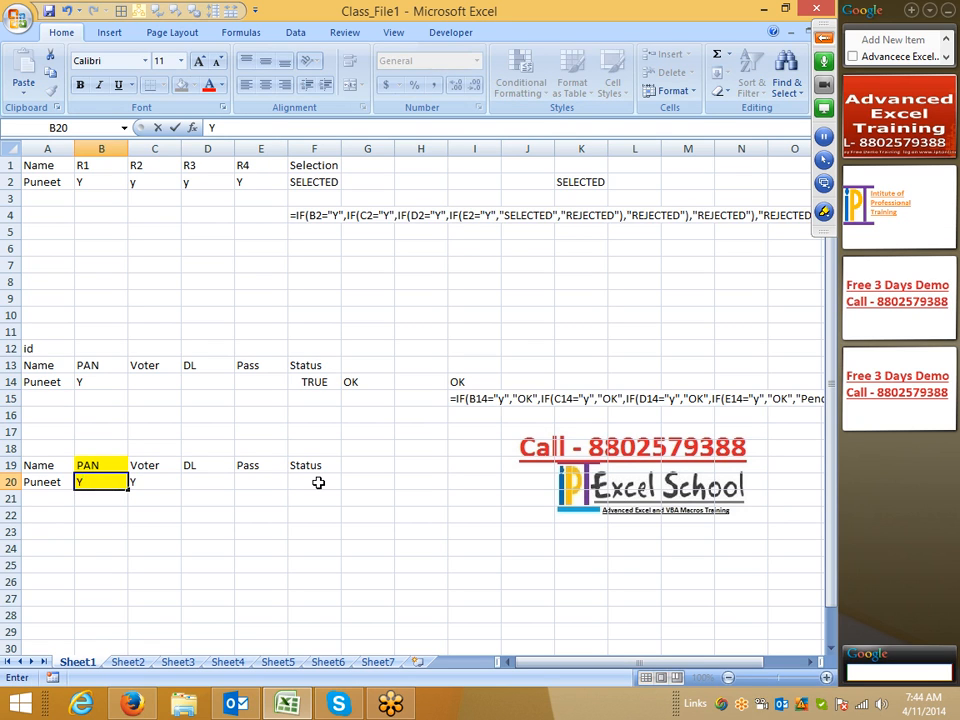
{"action": "key", "text": "Right"}
Fill the Voter, DL and Pass cells C19:E20 with light blue.
{"action": "left_click_drag", "start_coordinate": [154, 465], "coordinate": [257, 482]}
{"action": "left_click_drag", "start_coordinate": [167, 465], "coordinate": [246, 474]}
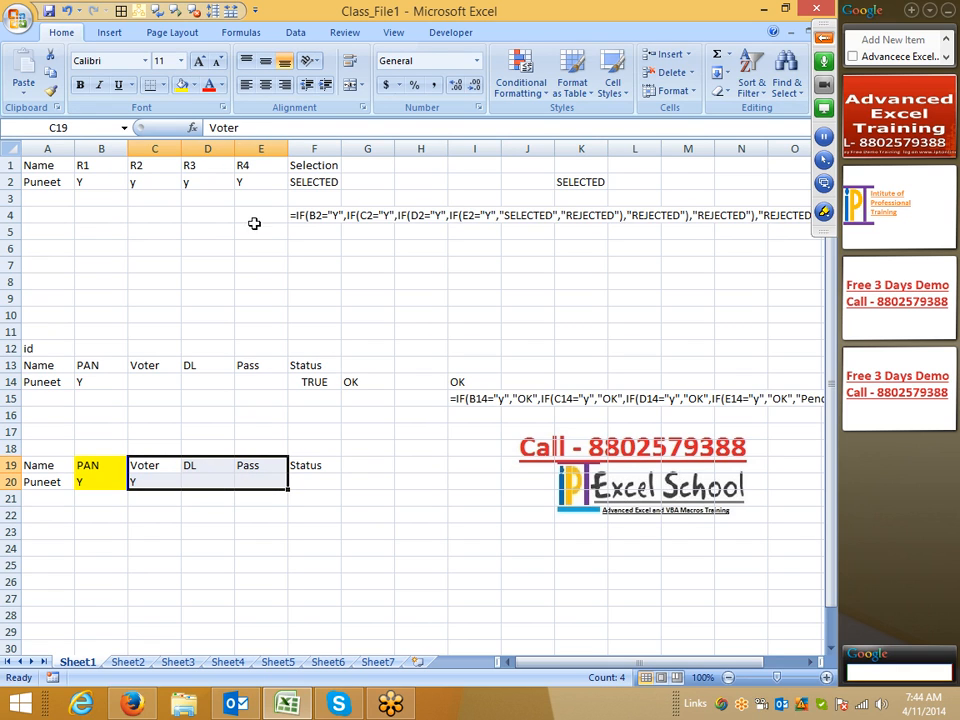
{"action": "left_click", "coordinate": [193, 85]}
{"action": "left_click", "coordinate": [240, 155]}
{"action": "left_click", "coordinate": [504, 510]}
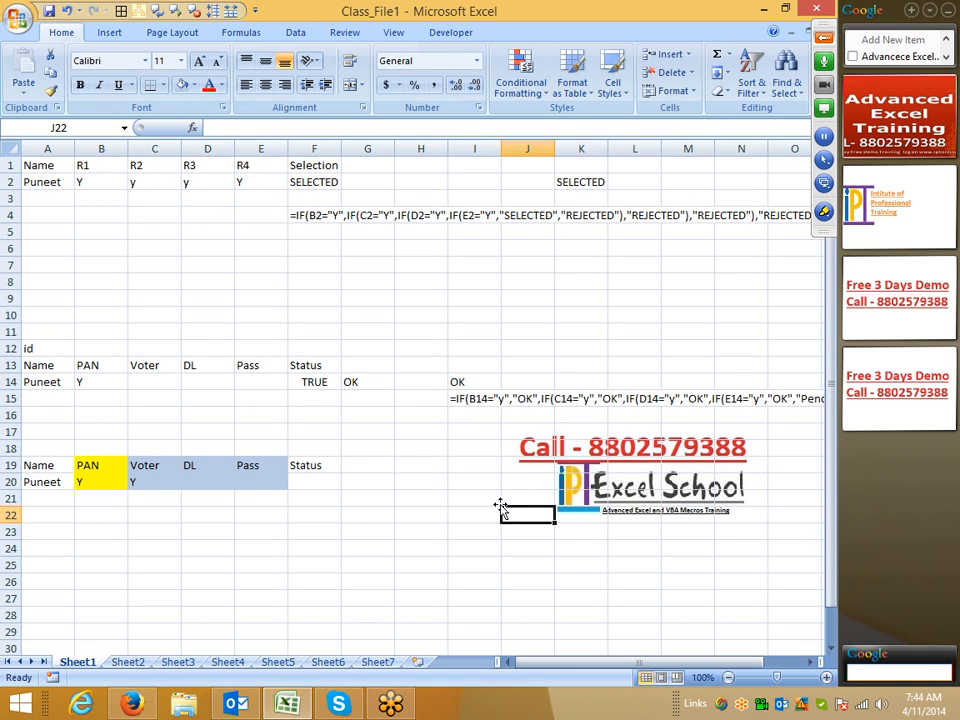
Start an AND formula in the Status cell F20 with B20="y" as its first condition.
{"action": "left_click", "coordinate": [313, 497]}
{"action": "left_click", "coordinate": [313, 481]}
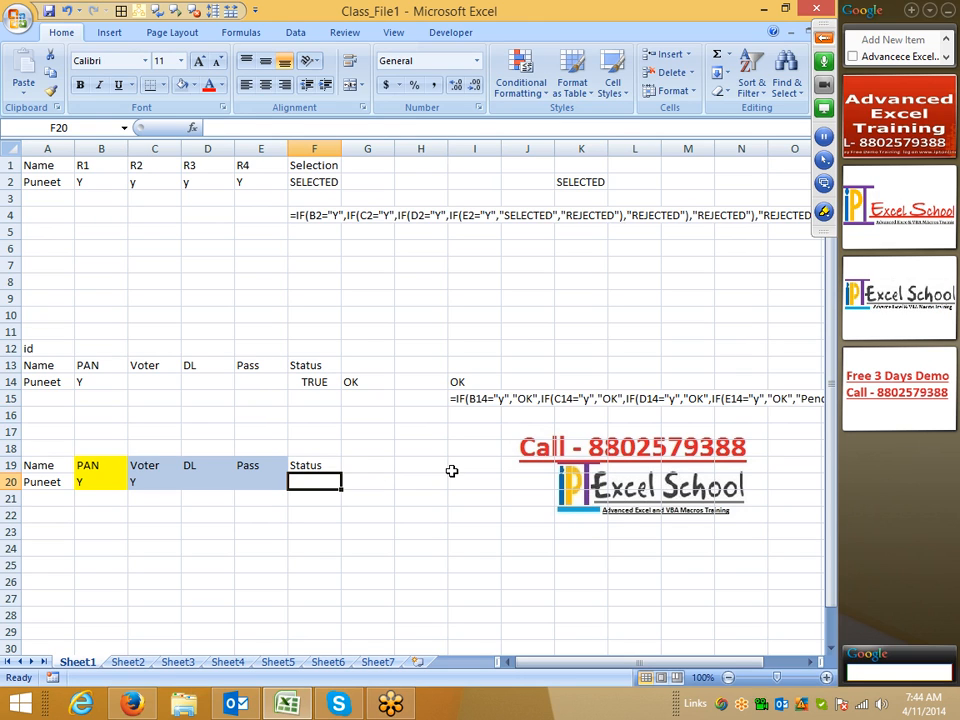
{"action": "type", "text": "=an"}
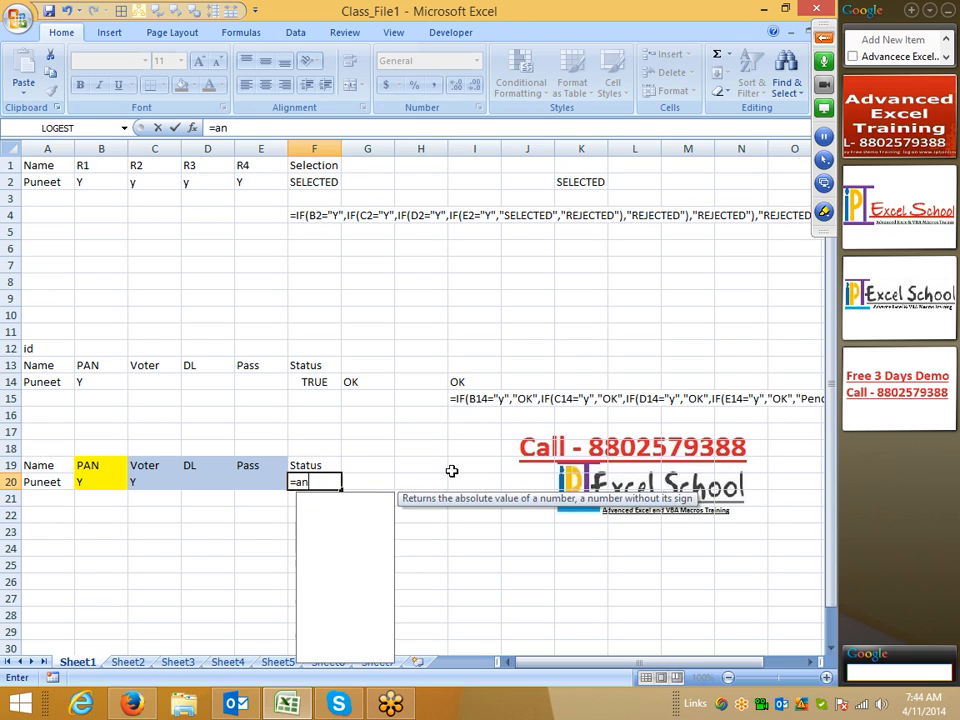
{"action": "key", "text": "Tab"}
{"action": "left_click", "coordinate": [99, 483]}
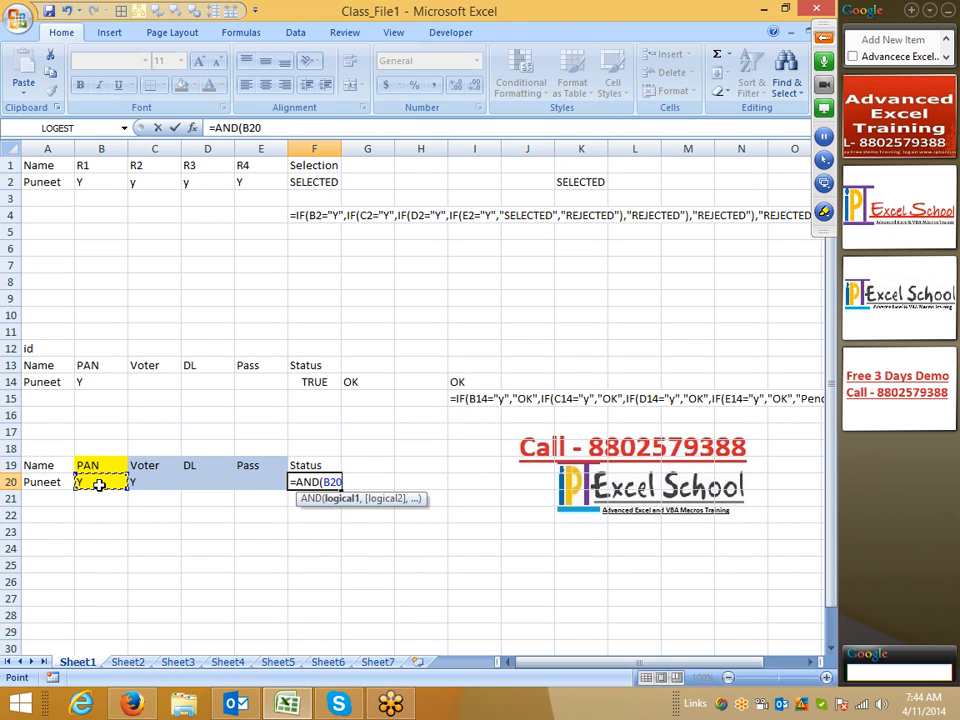
{"action": "type", "text": "=\"y\""}
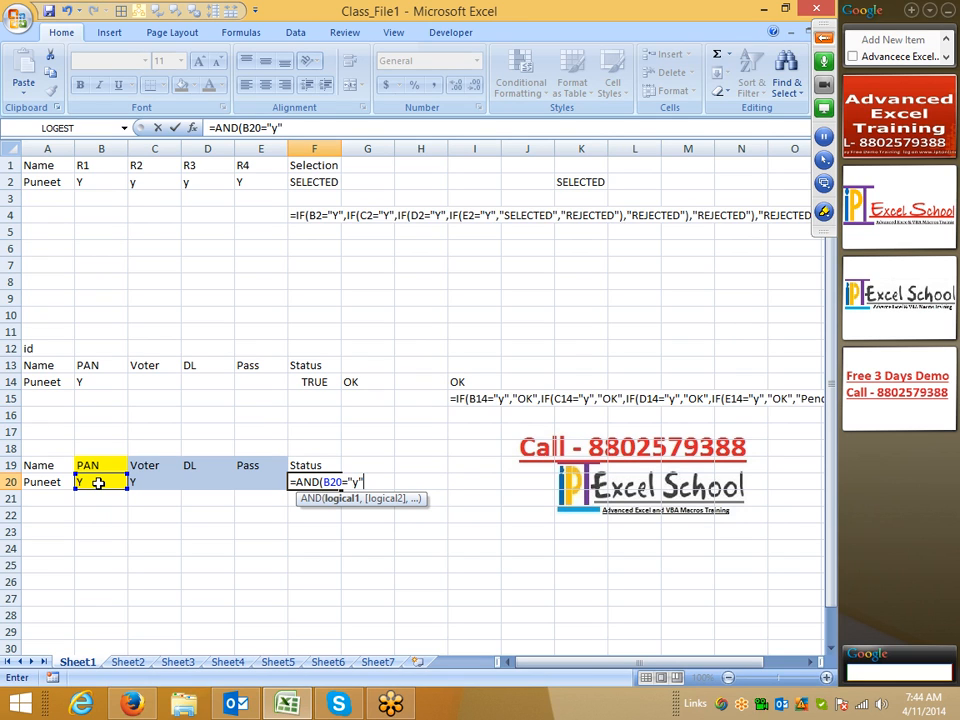
{"action": "type", "text": ","}
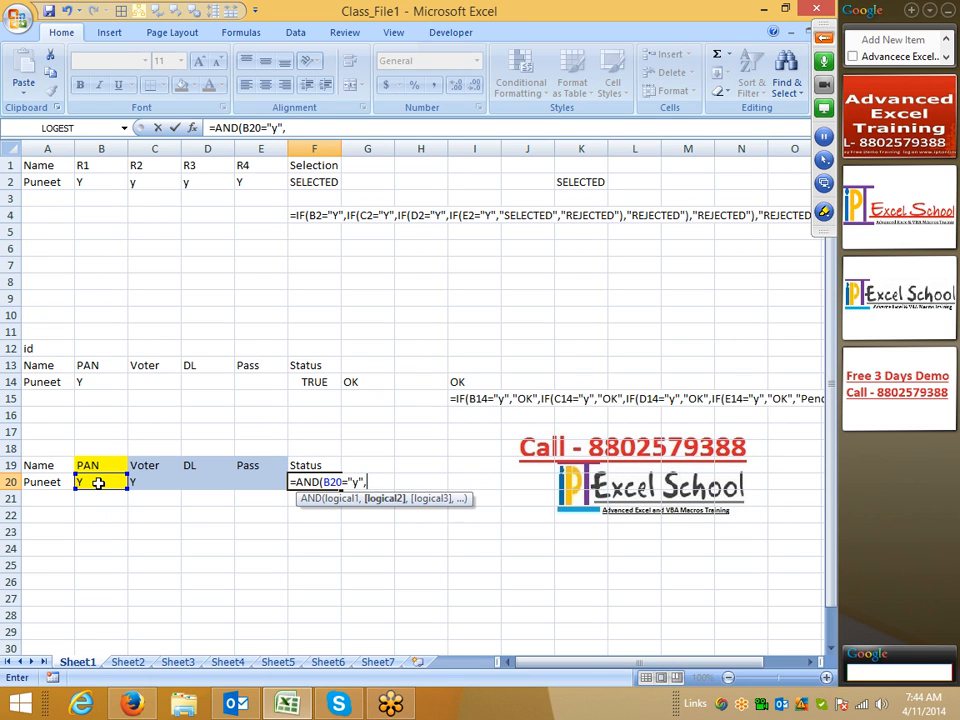
Complete the F20 formula with a nested OR testing C20="y", D20="y" and E20="y".
{"action": "type", "text": "or"}
{"action": "key", "text": "Tab"}
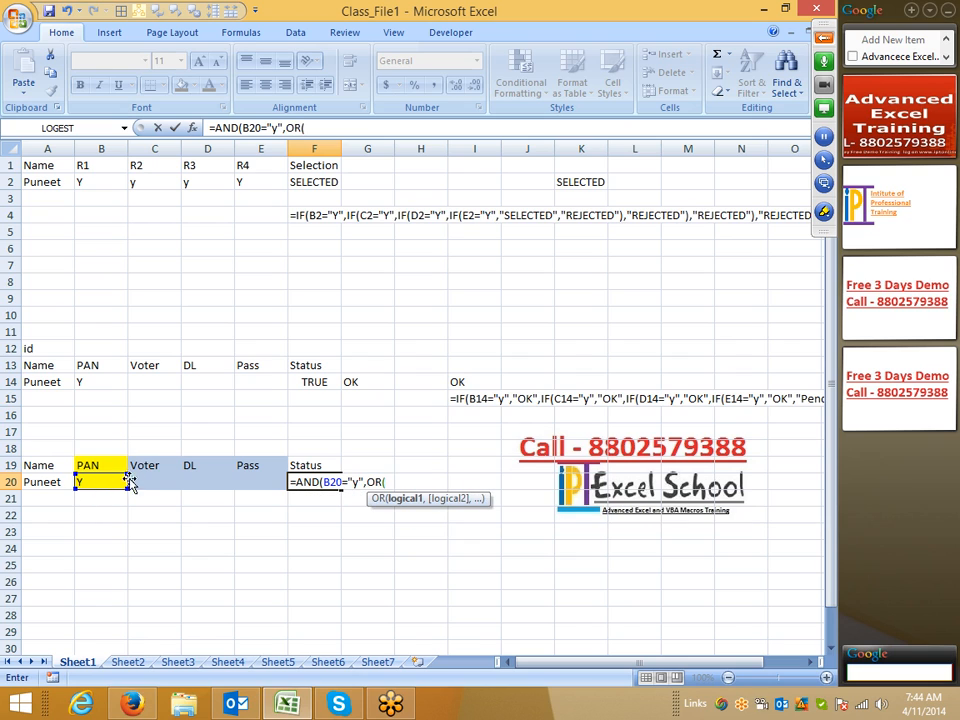
{"action": "left_click", "coordinate": [138, 481]}
{"action": "type", "text": "=\"y"}
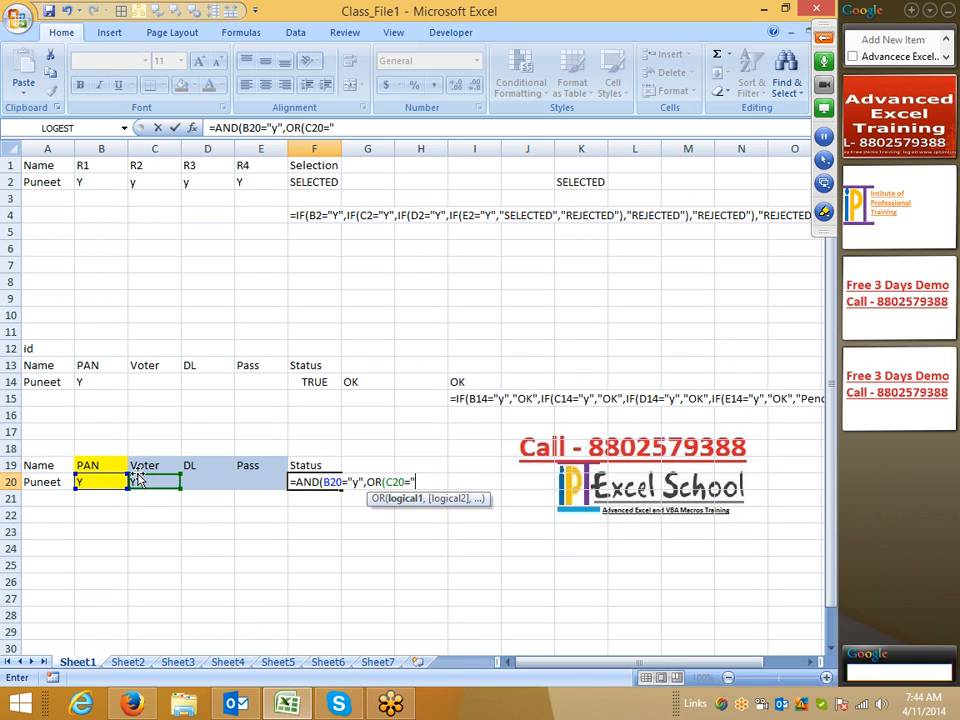
{"action": "type", "text": "\","}
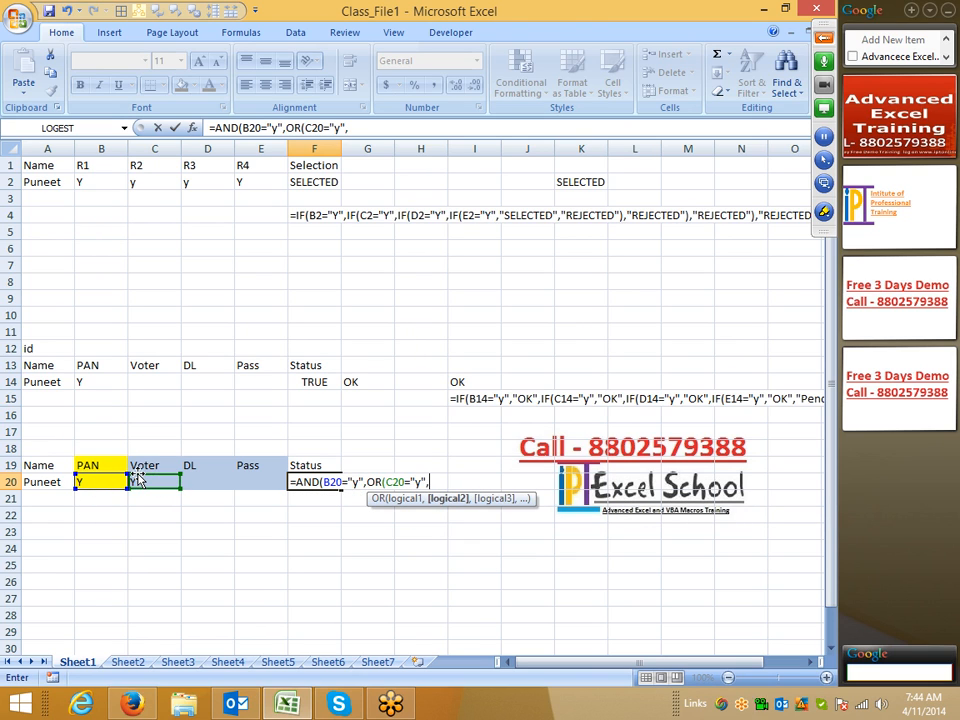
{"action": "left_click", "coordinate": [208, 482]}
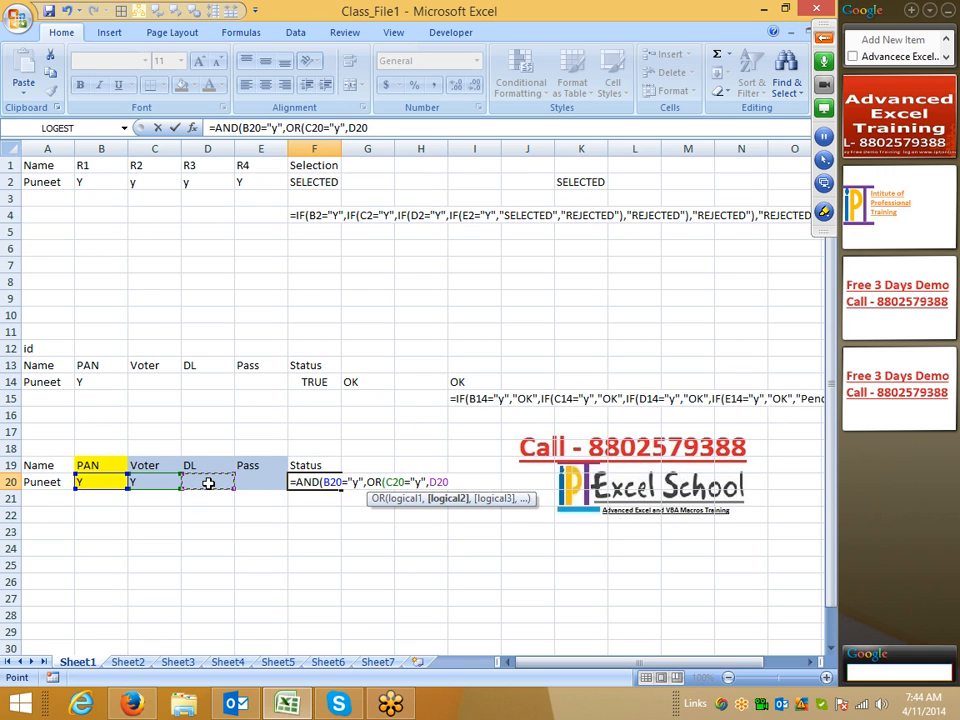
{"action": "type", "text": "=\"y\","}
{"action": "left_click", "coordinate": [255, 482]}
{"action": "type", "text": "=\"y\",E20=\"y"}
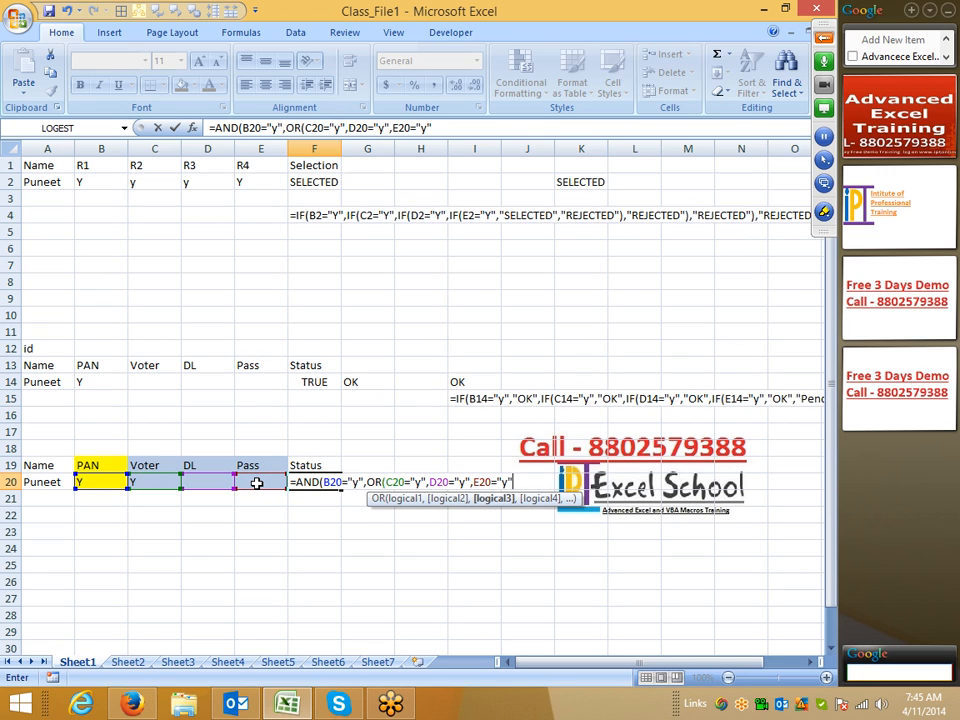
{"action": "key", "text": "Return"}
{"action": "key", "text": "Return"}
{"action": "key", "text": "Up"}
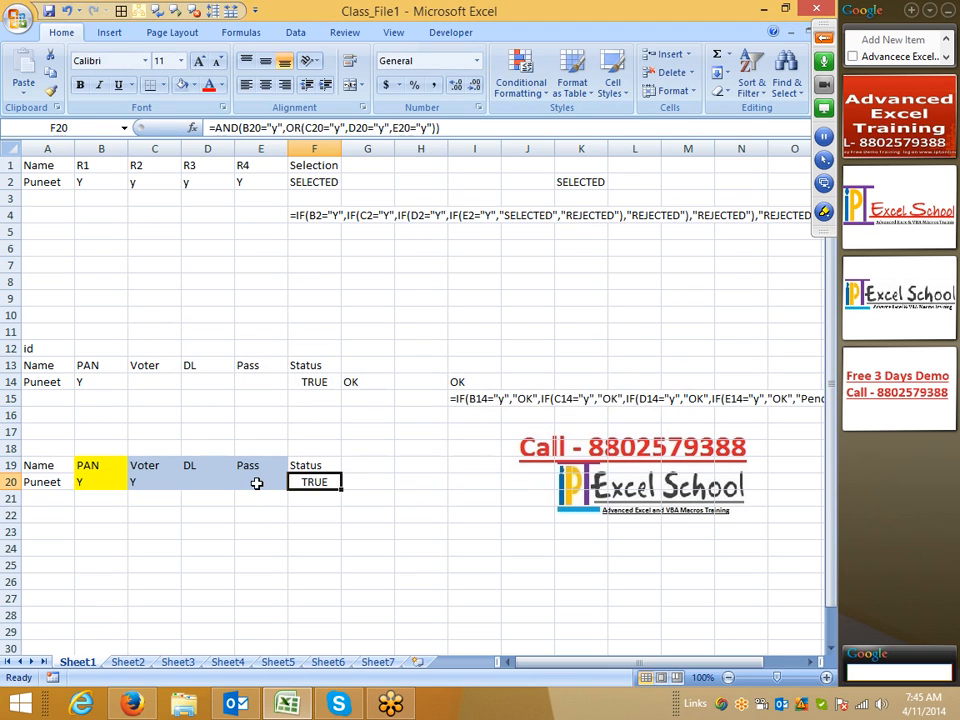
Step through the calculation of F20 with Evaluate Formula until its final result, and close the evaluation.
{"action": "left_click", "coordinate": [248, 34]}
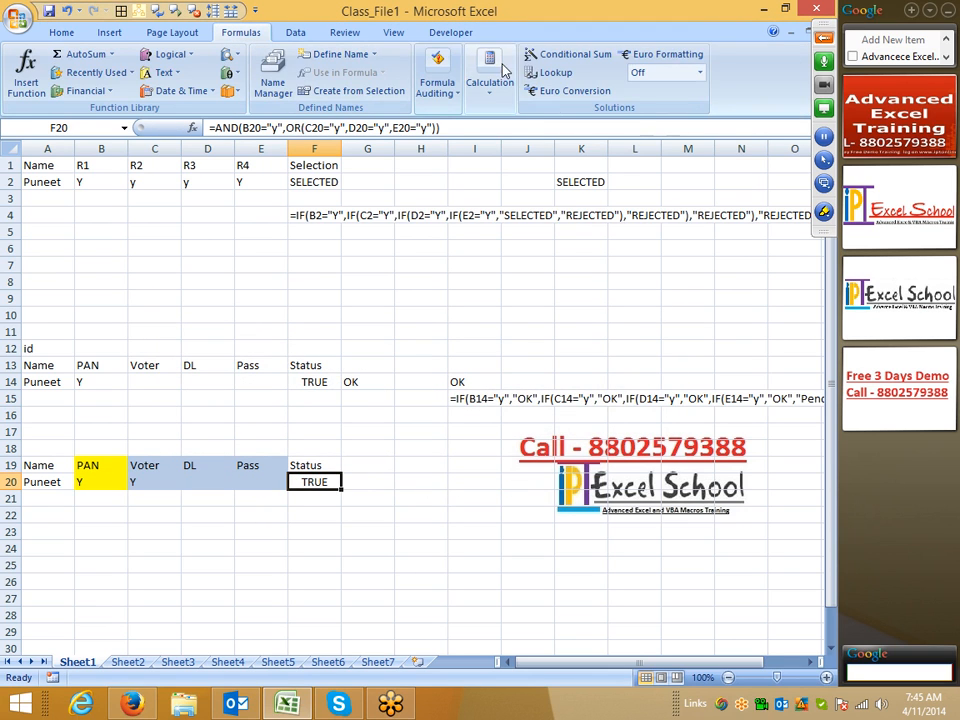
{"action": "left_click", "coordinate": [437, 88]}
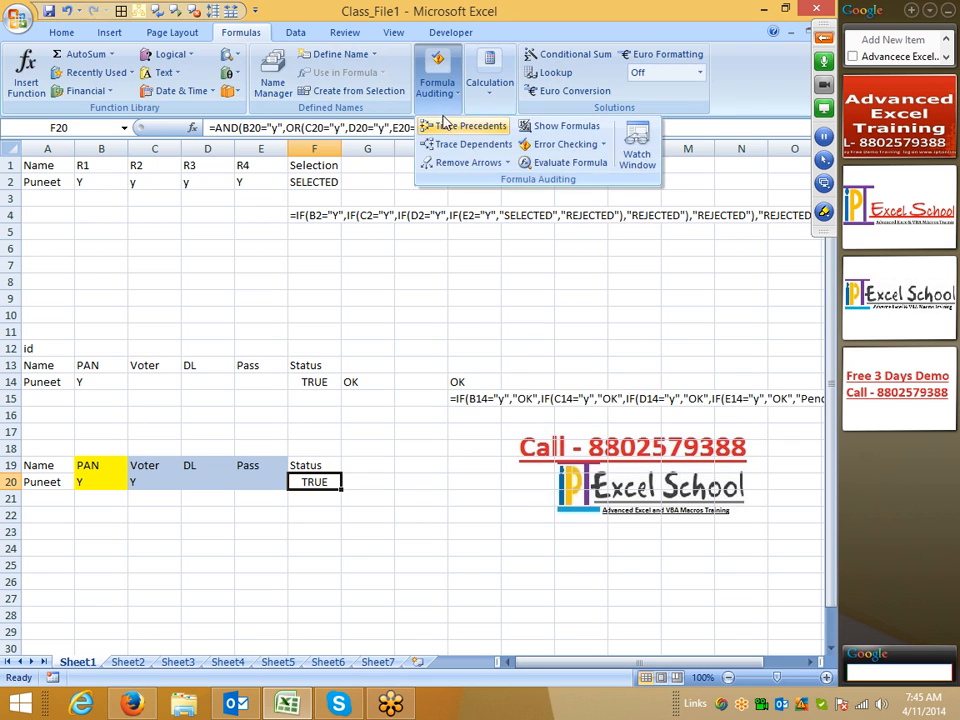
{"action": "left_click", "coordinate": [558, 162]}
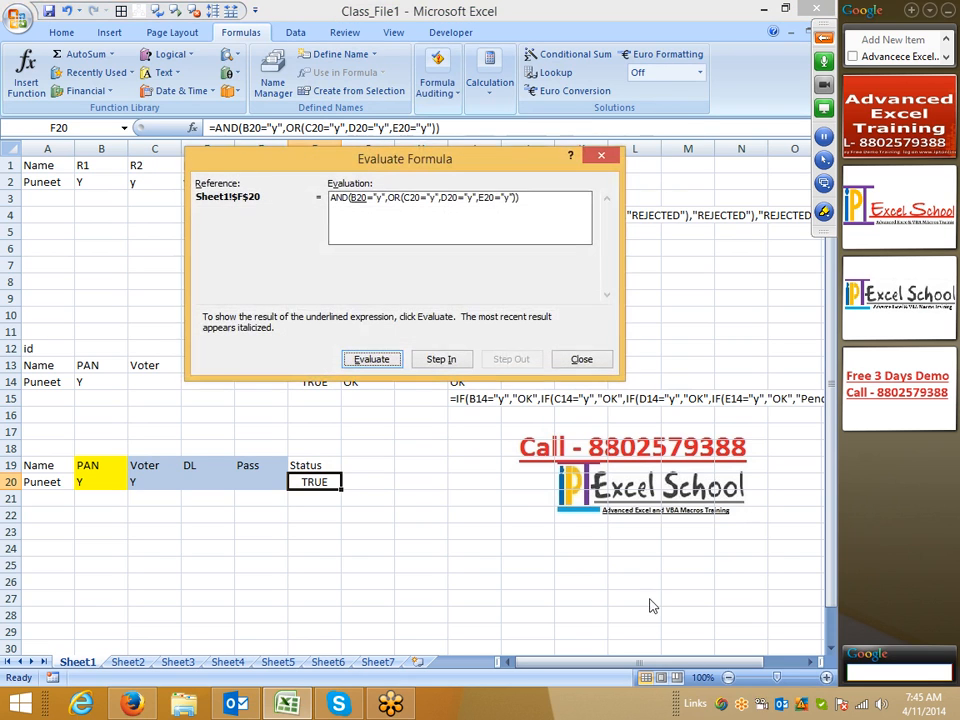
{"action": "left_click", "coordinate": [368, 363]}
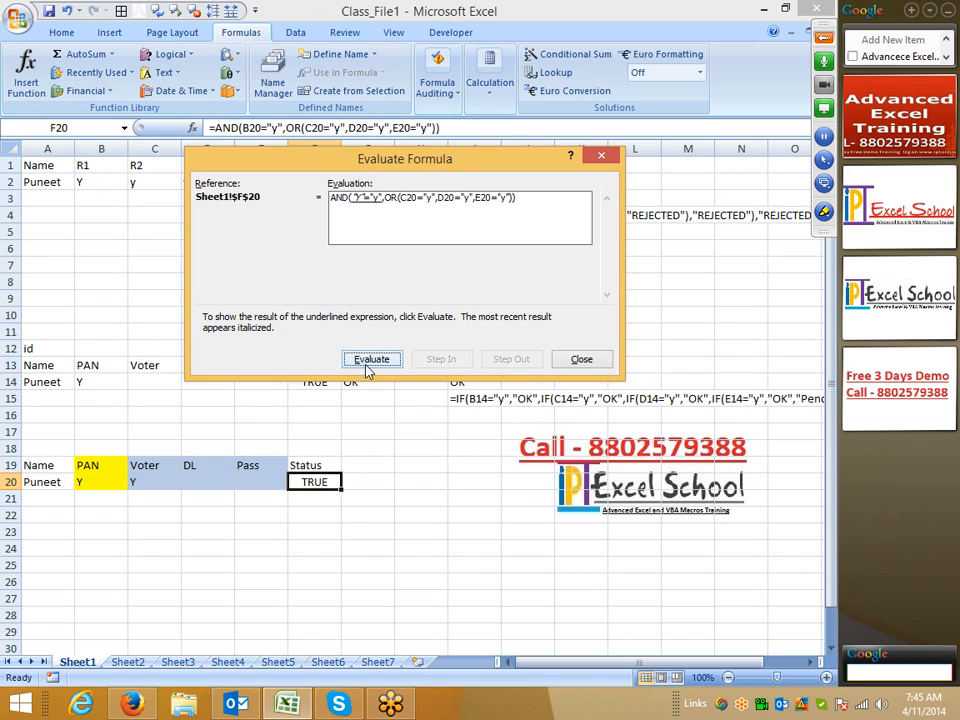
{"action": "left_click", "coordinate": [371, 359]}
{"action": "left_click", "coordinate": [371, 359]}
{"action": "left_click", "coordinate": [368, 366]}
{"action": "left_click", "coordinate": [370, 360]}
{"action": "left_click", "coordinate": [370, 360]}
{"action": "left_click", "coordinate": [368, 362]}
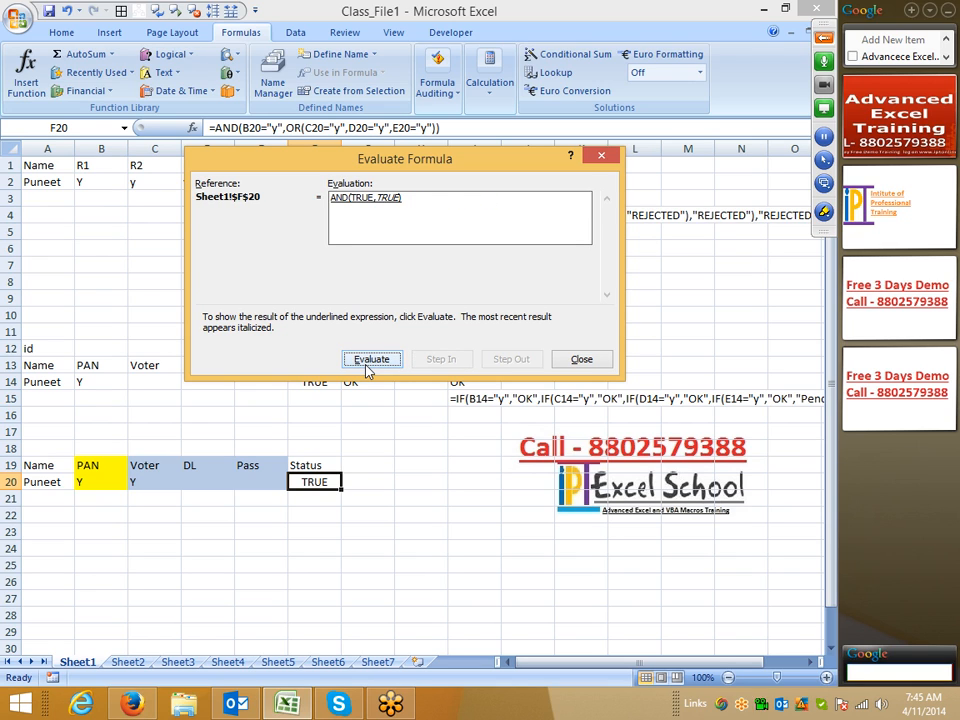
{"action": "left_click", "coordinate": [380, 364]}
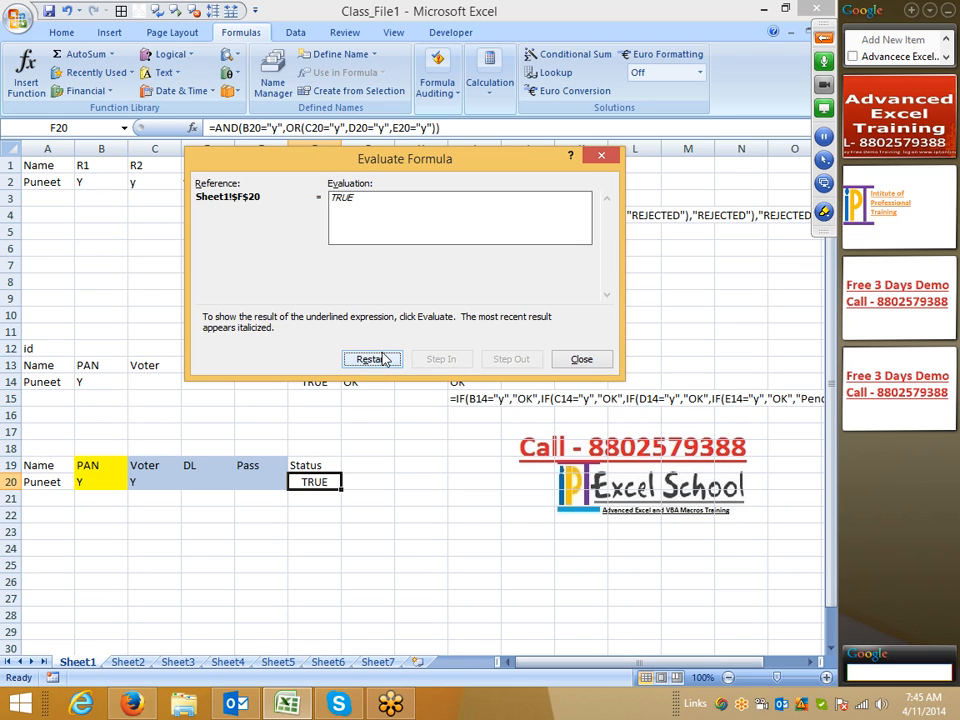
{"action": "left_click", "coordinate": [580, 359]}
Look through the available text and logical functions and read the description of NOT.
{"action": "left_click", "coordinate": [259, 582]}
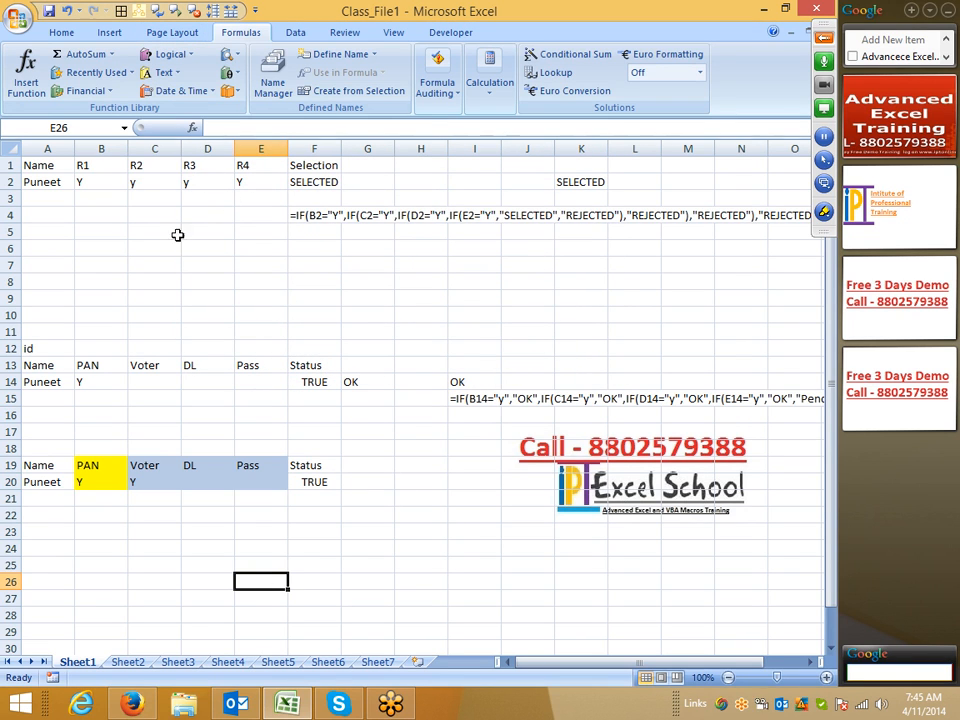
{"action": "left_click", "coordinate": [368, 429]}
{"action": "left_click", "coordinate": [80, 515]}
{"action": "left_click", "coordinate": [70, 515]}
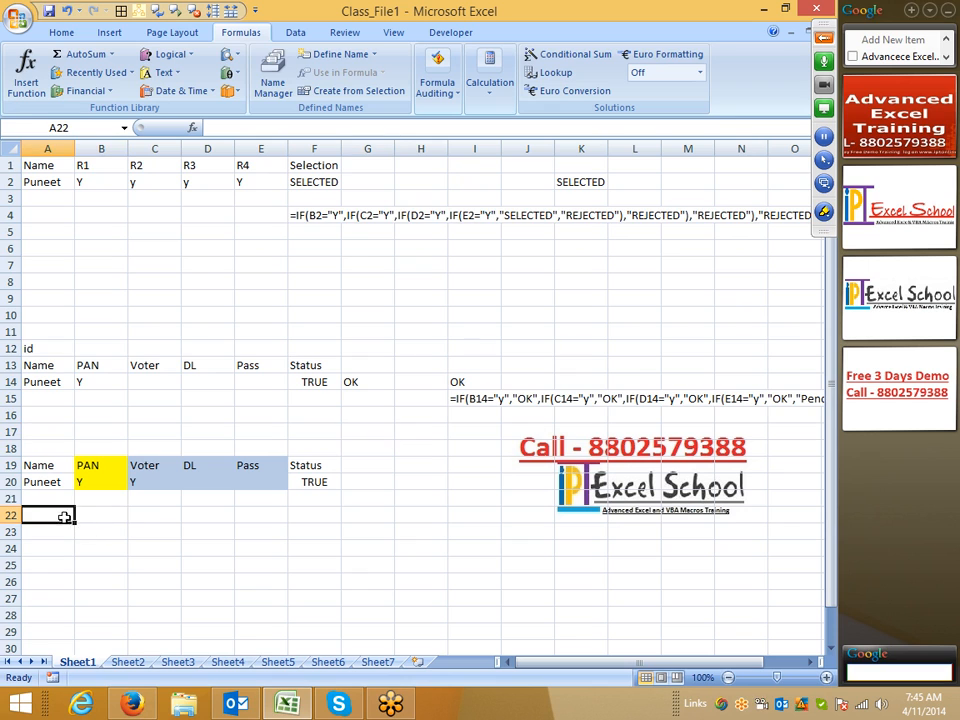
{"action": "left_click", "coordinate": [176, 75]}
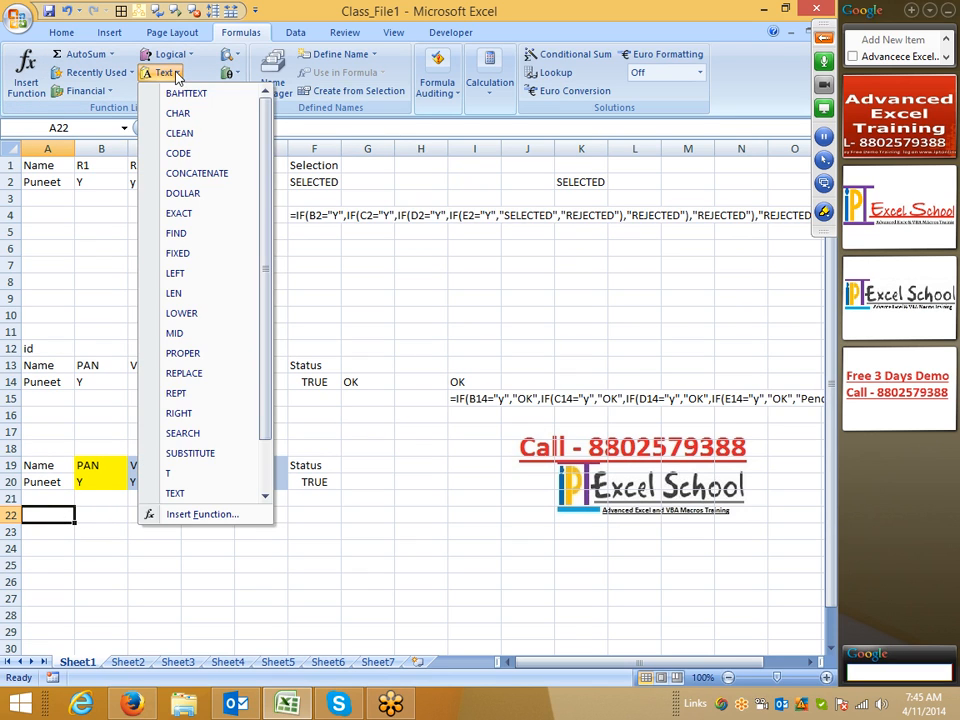
{"action": "left_click", "coordinate": [508, 310]}
{"action": "left_click", "coordinate": [170, 54]}
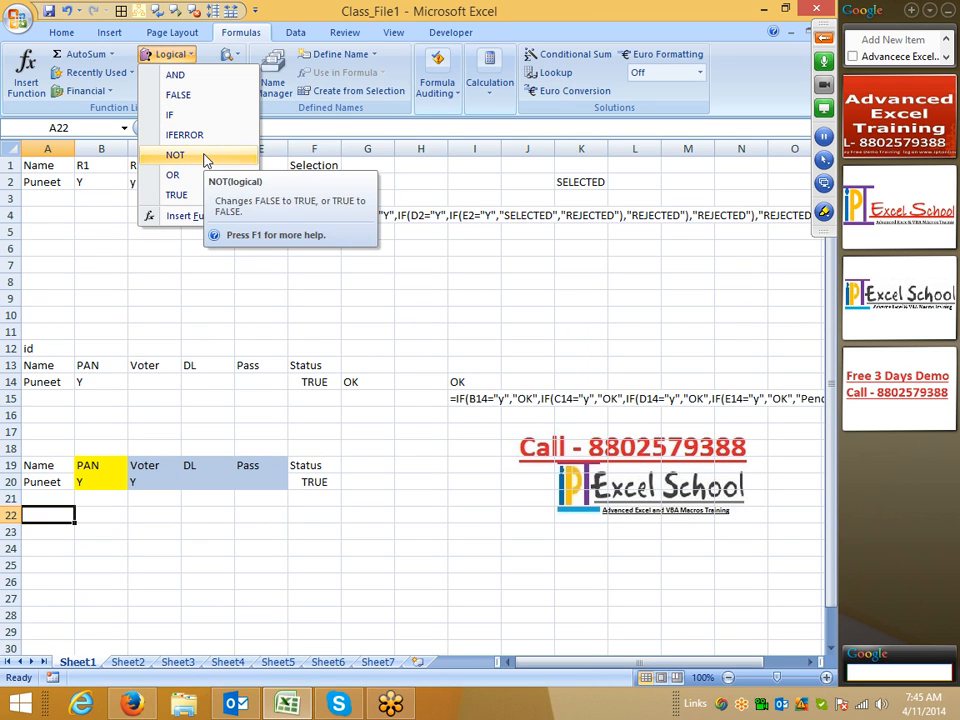
{"action": "left_click", "coordinate": [107, 544]}
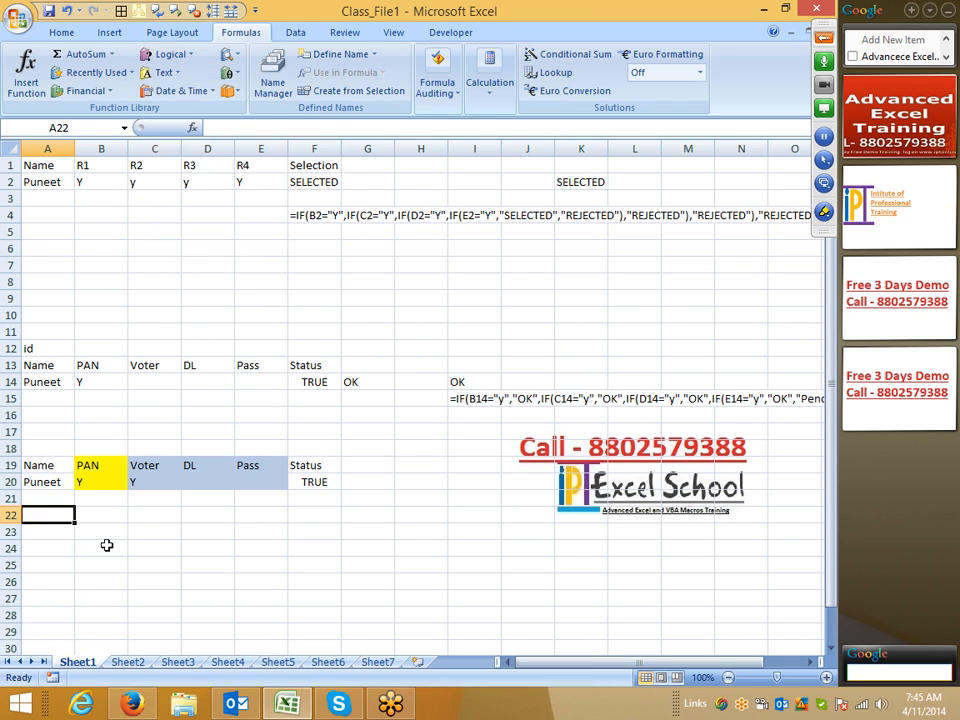
Enter the invalid formula =n in B23 to produce a sample error value.
{"action": "scroll", "coordinate": [107, 545], "scroll_direction": "down", "scroll_amount": 4}
{"action": "scroll", "coordinate": [77, 459], "scroll_direction": "up", "scroll_amount": 2}
{"action": "scroll", "coordinate": [76, 457], "scroll_direction": "down", "scroll_amount": 2}
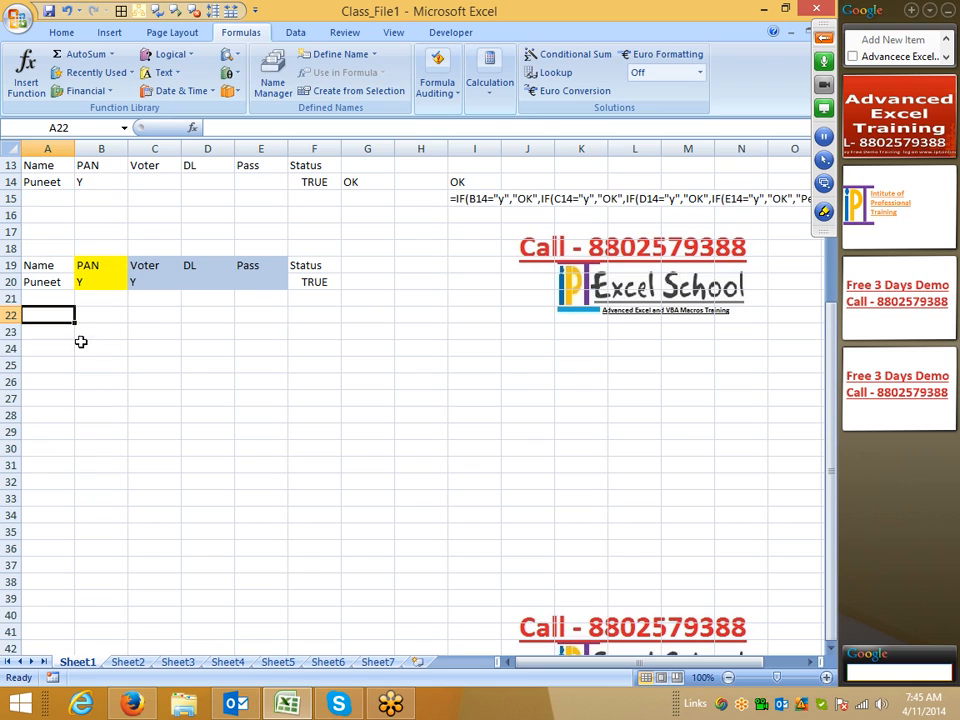
{"action": "left_click", "coordinate": [83, 337]}
{"action": "type", "text": "=a"}
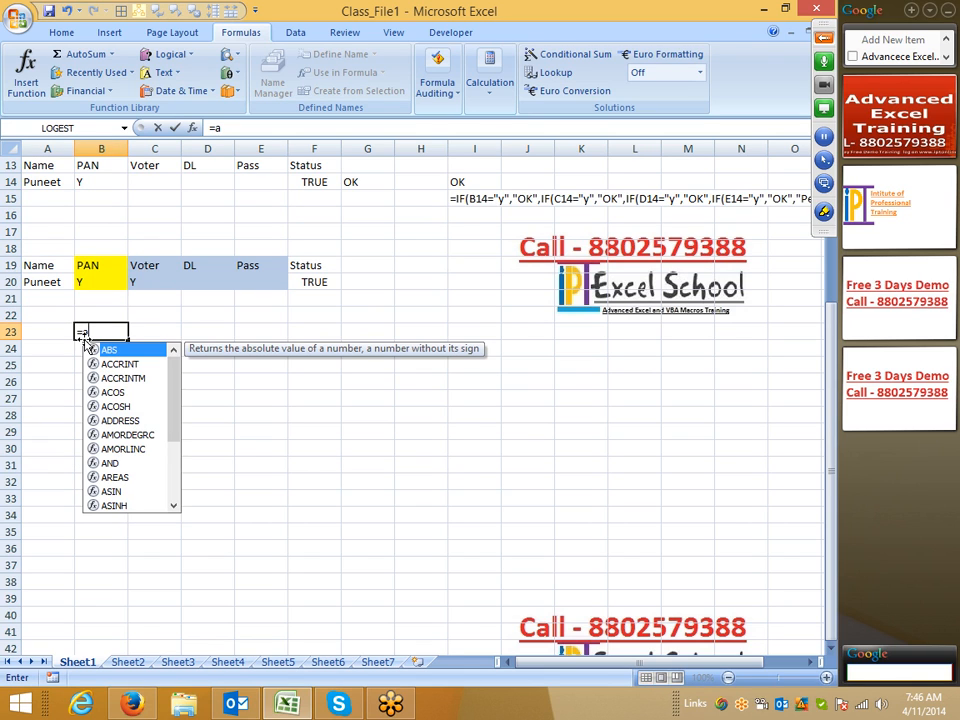
{"action": "key", "text": "BackSpace"}
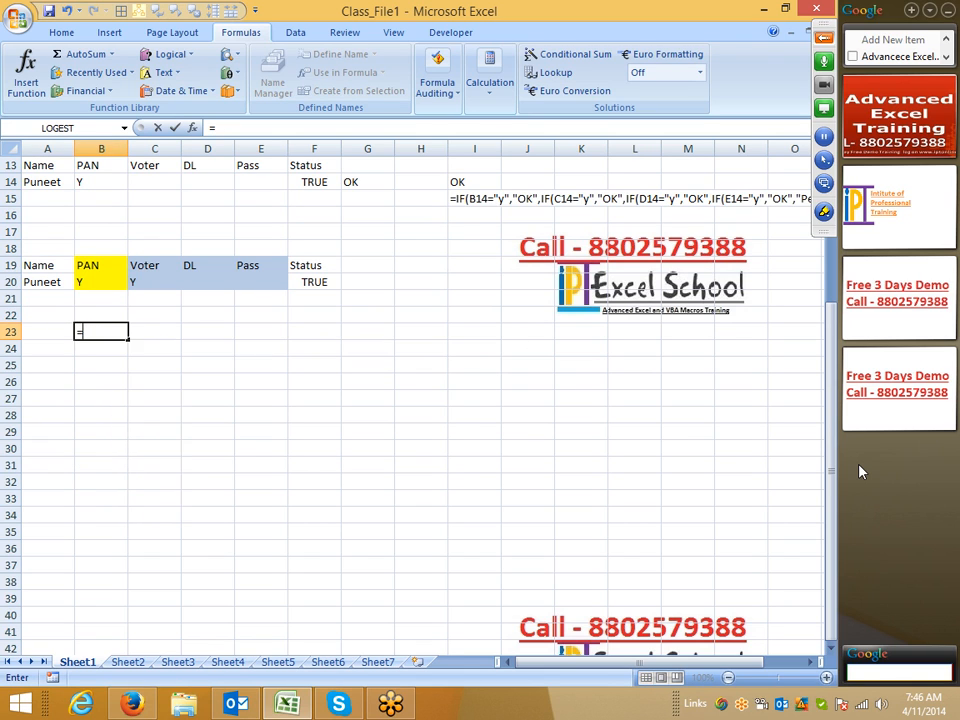
{"action": "type", "text": "n"}
{"action": "key", "text": "Return"}
{"action": "key", "text": "Up"}
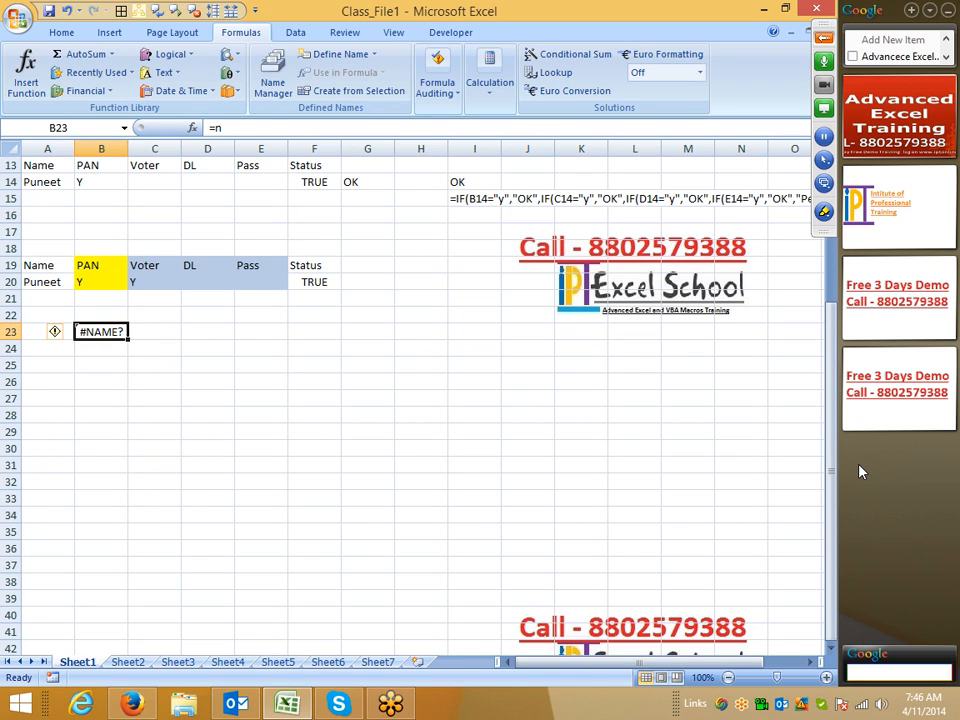
Enter =IFERROR(B23,"Error") in C23.
{"action": "key", "text": "Right"}
{"action": "type", "text": "=if"}
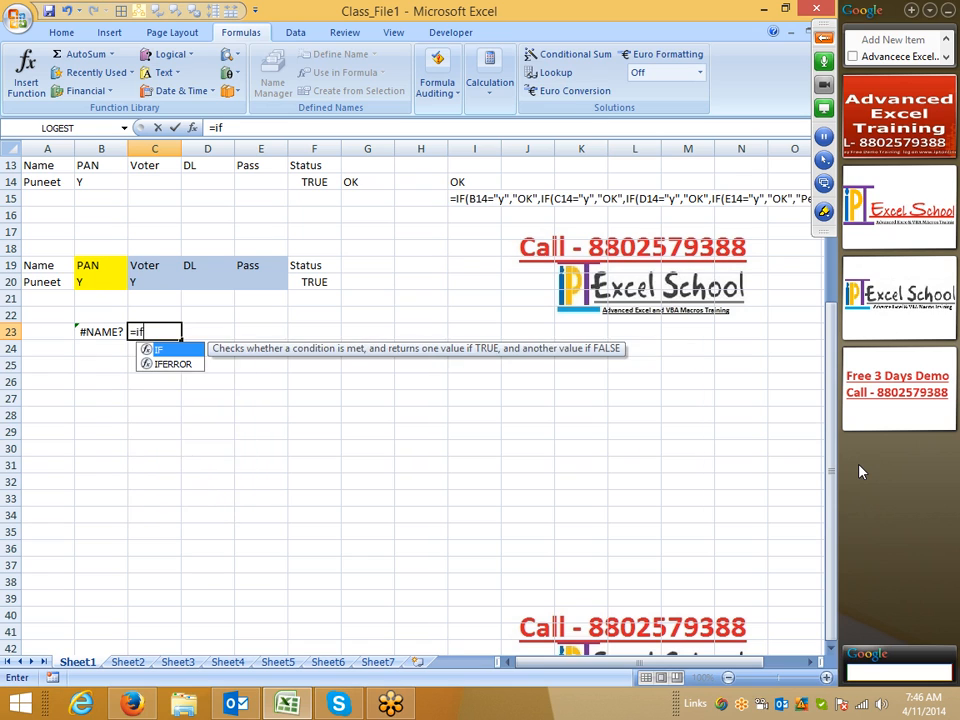
{"action": "key", "text": "Down"}
{"action": "key", "text": "Tab"}
{"action": "type", "text": "B23"}
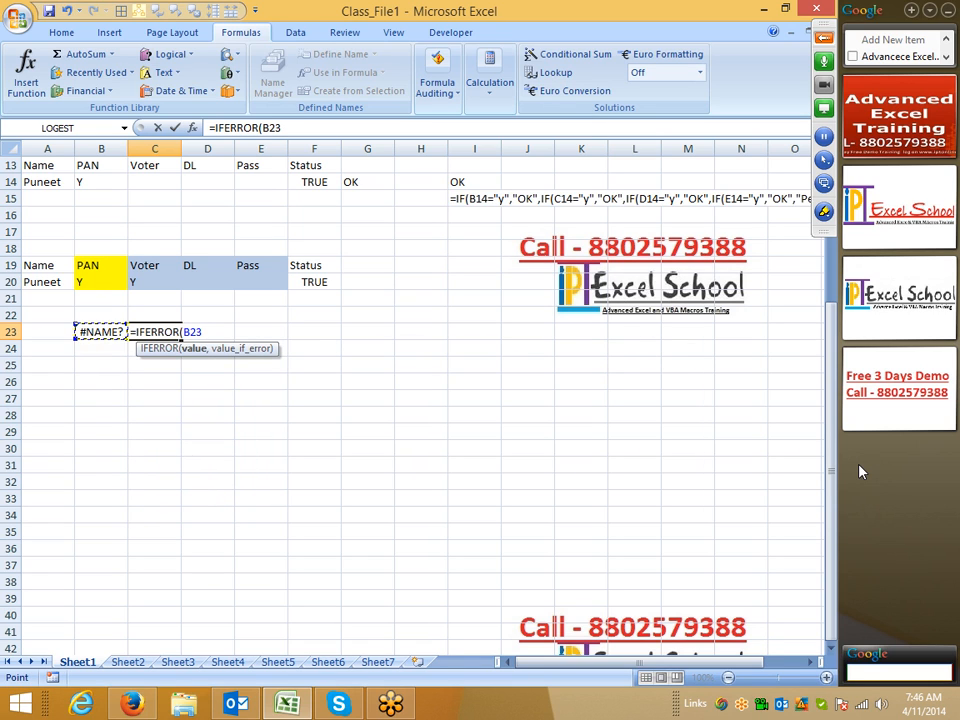
{"action": "type", "text": ",\""}
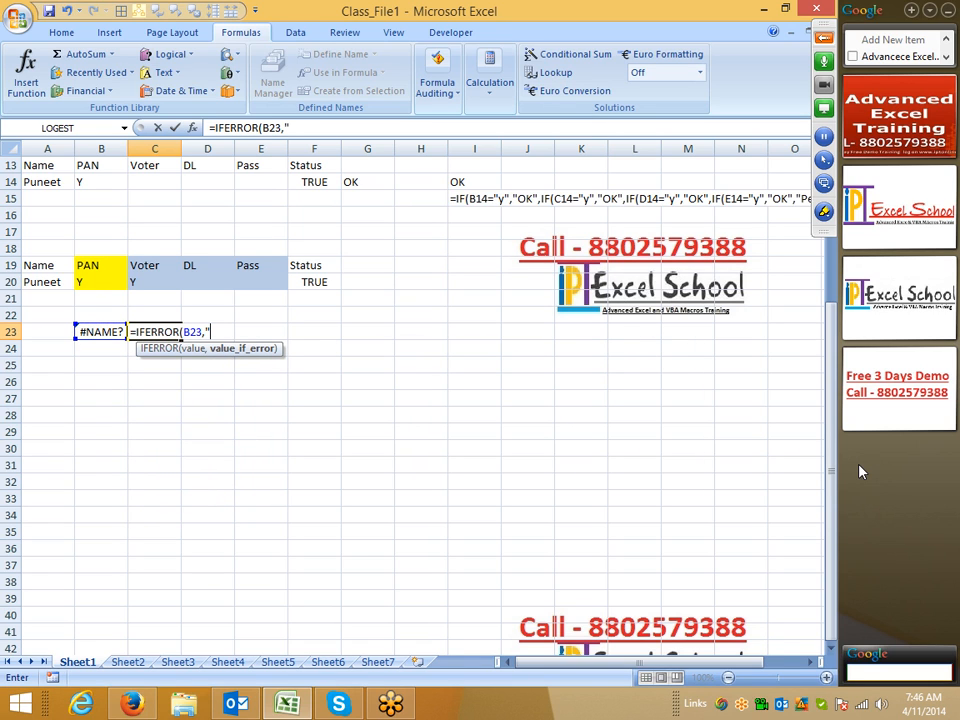
{"action": "type", "text": "Error\")"}
{"action": "key", "text": "ctrl+Return"}
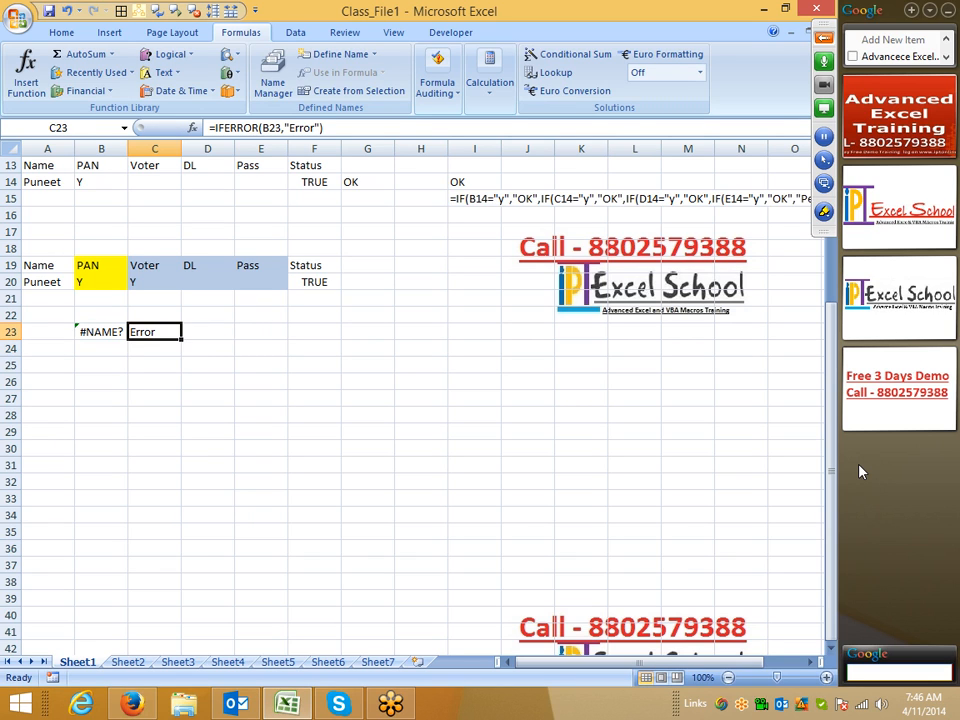
Replace the content of B23 with 165 and check the IFERROR result in C23.
{"action": "key", "text": "Left"}
{"action": "type", "text": "165"}
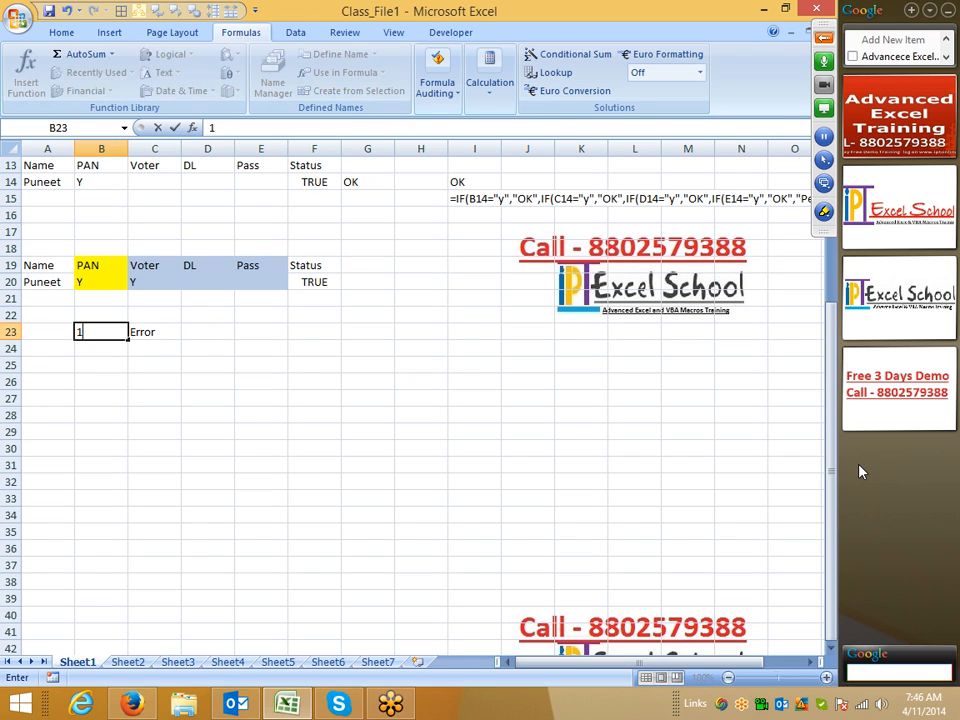
{"action": "key", "text": "Return"}
{"action": "key", "text": "Up"}
{"action": "key", "text": "Right"}
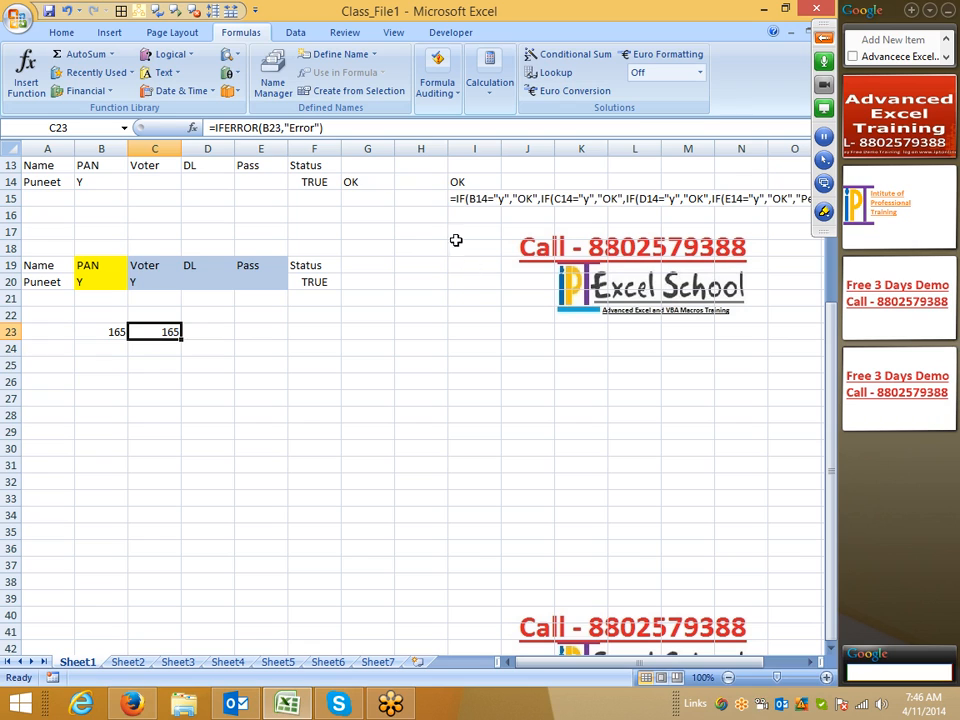
Examine the value and value_if_error arguments of the IFERROR formula in C23.
{"action": "double_click", "coordinate": [271, 128]}
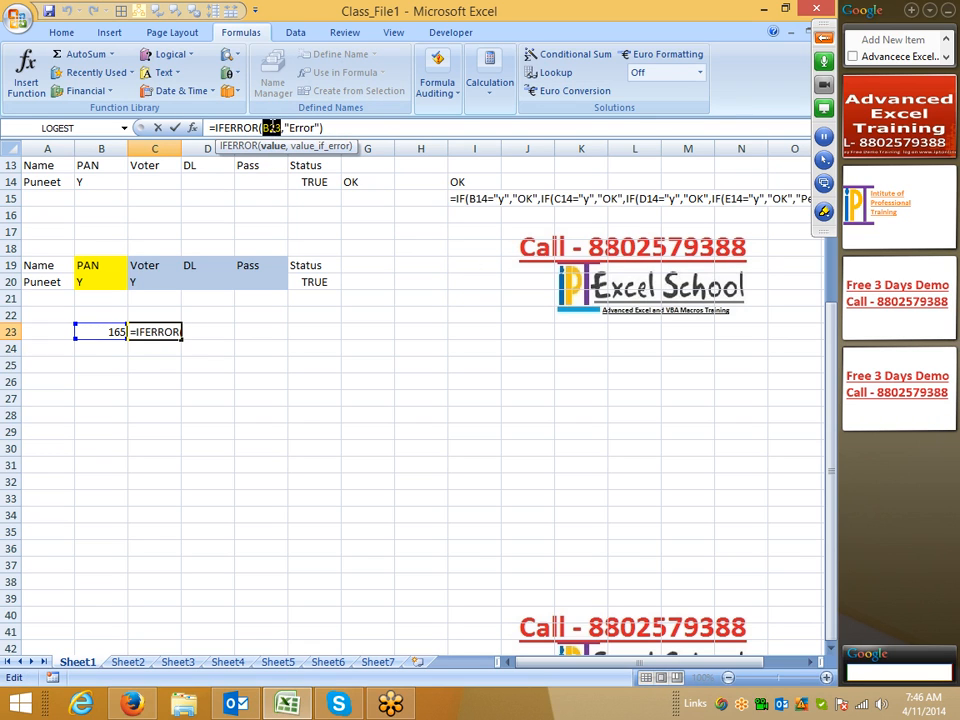
{"action": "double_click", "coordinate": [290, 122]}
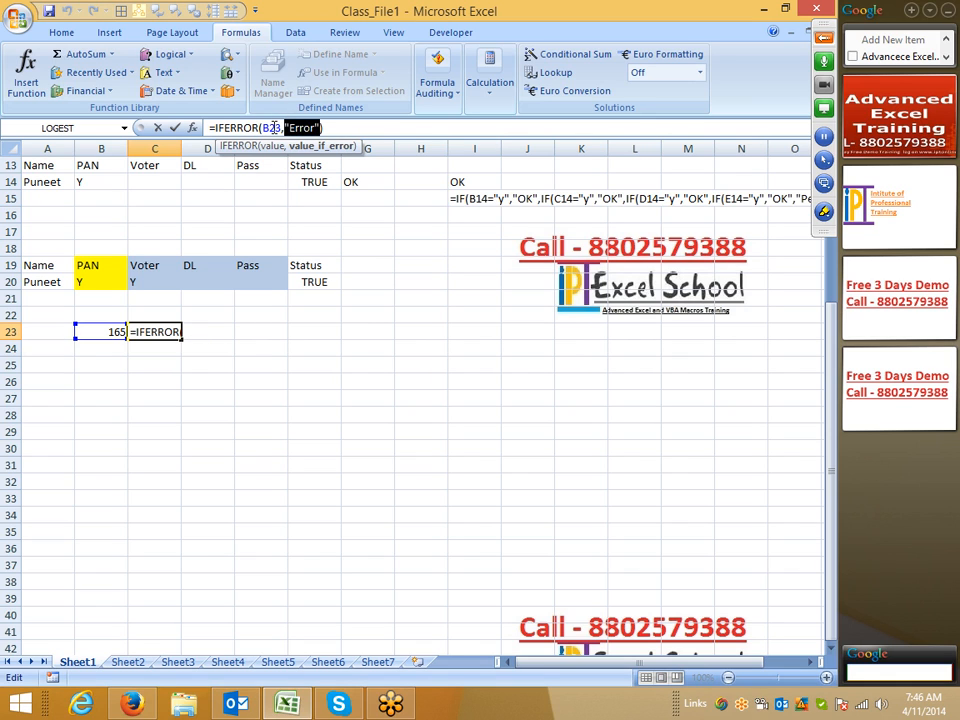
{"action": "double_click", "coordinate": [274, 128]}
{"action": "double_click", "coordinate": [306, 128]}
{"action": "double_click", "coordinate": [272, 128]}
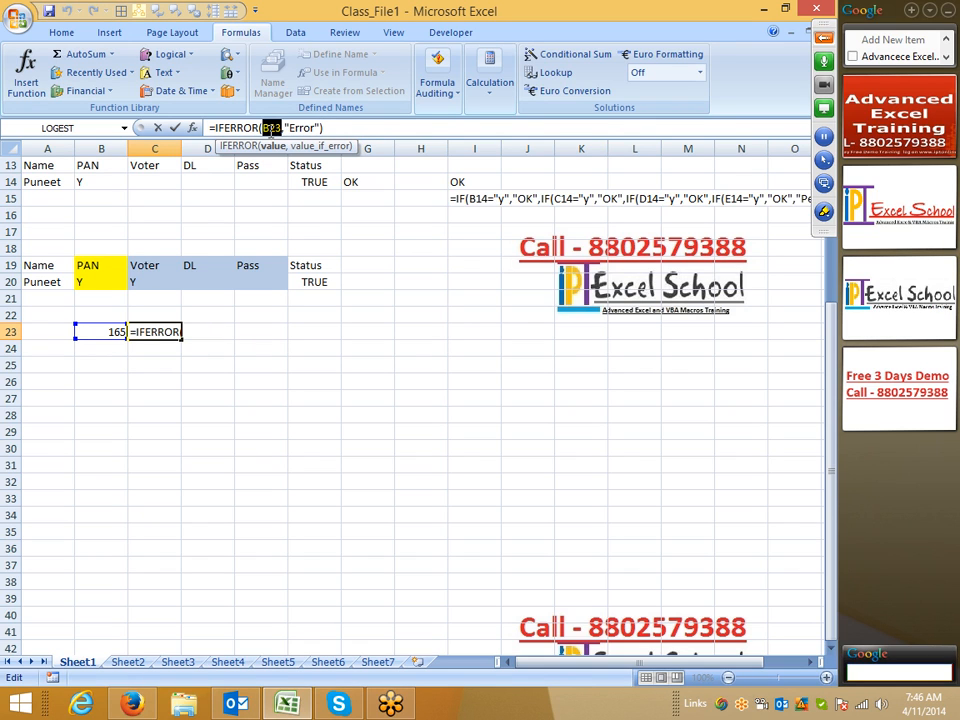
{"action": "key", "text": "ctrl+Return"}
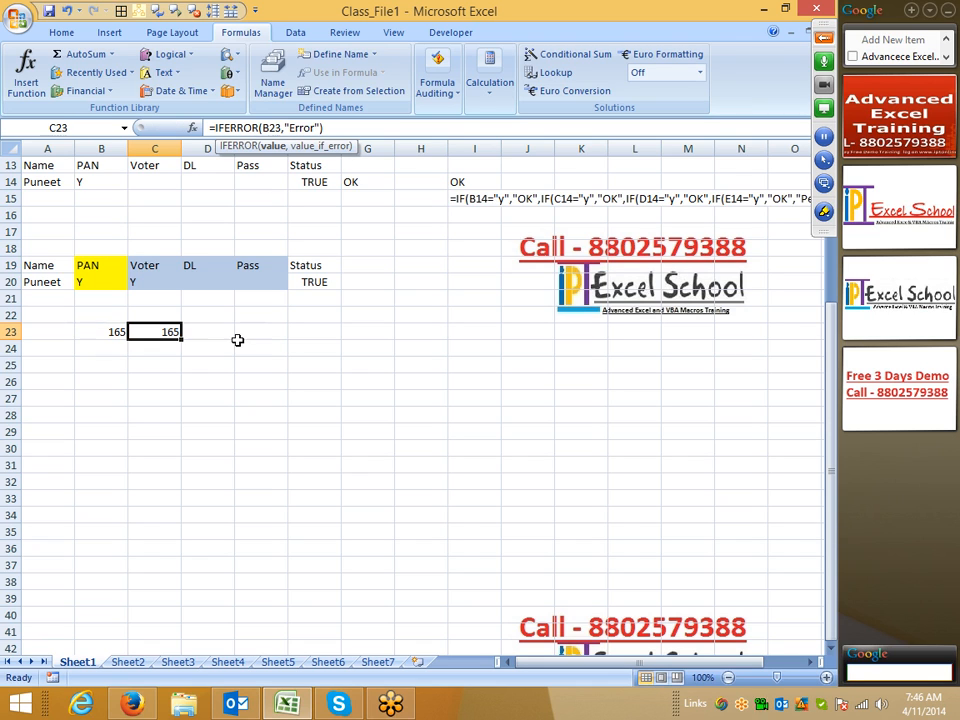
{"action": "left_click", "coordinate": [272, 128]}
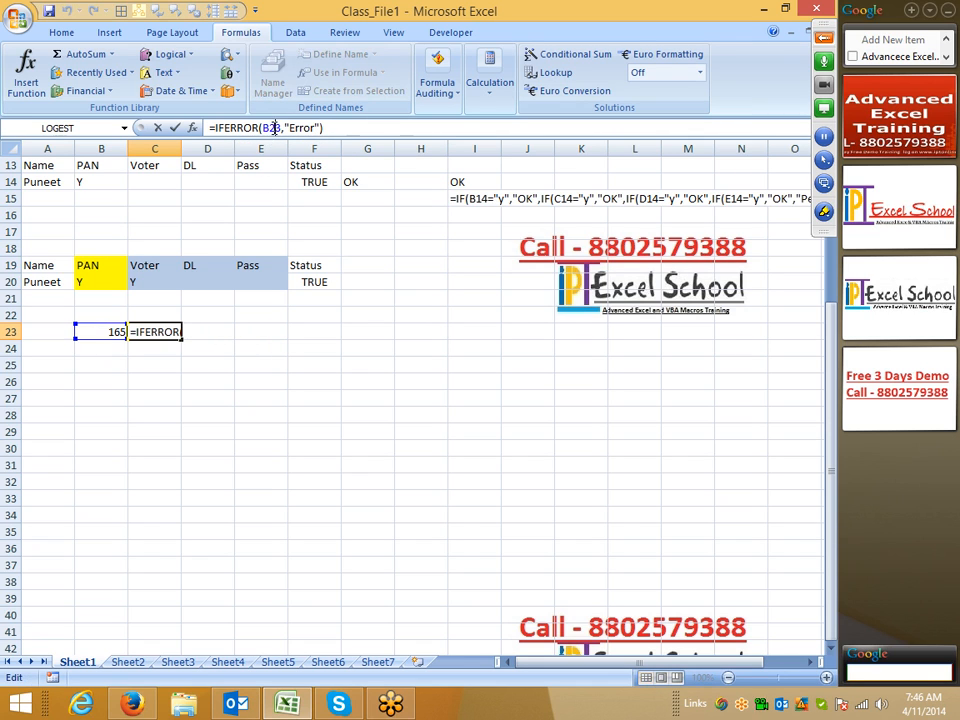
{"action": "double_click", "coordinate": [272, 128]}
{"action": "double_click", "coordinate": [290, 128]}
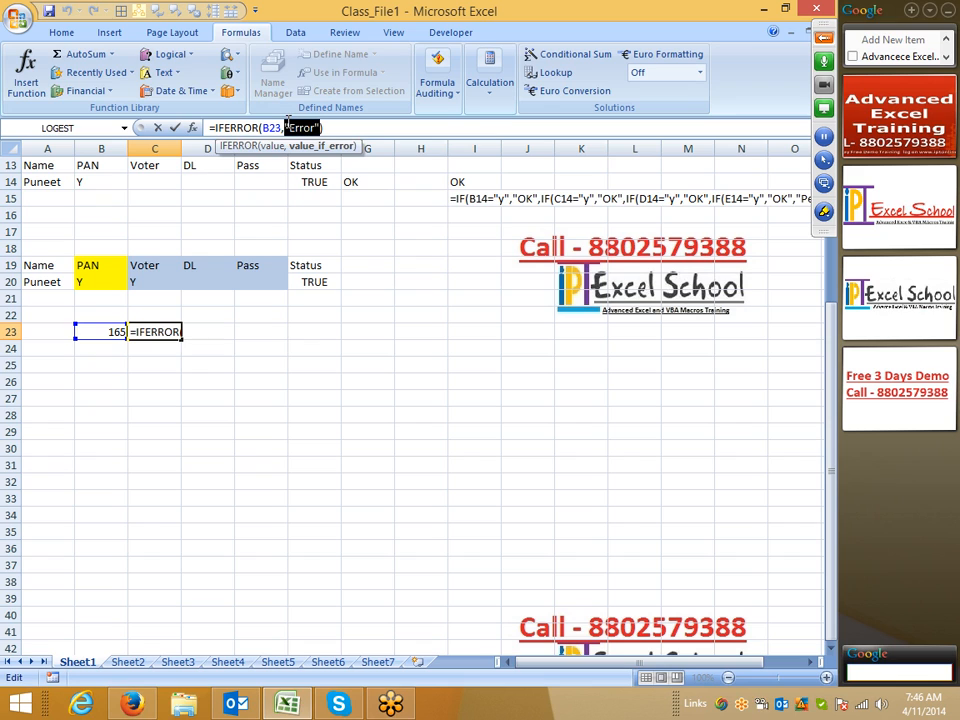
{"action": "key", "text": "Escape"}
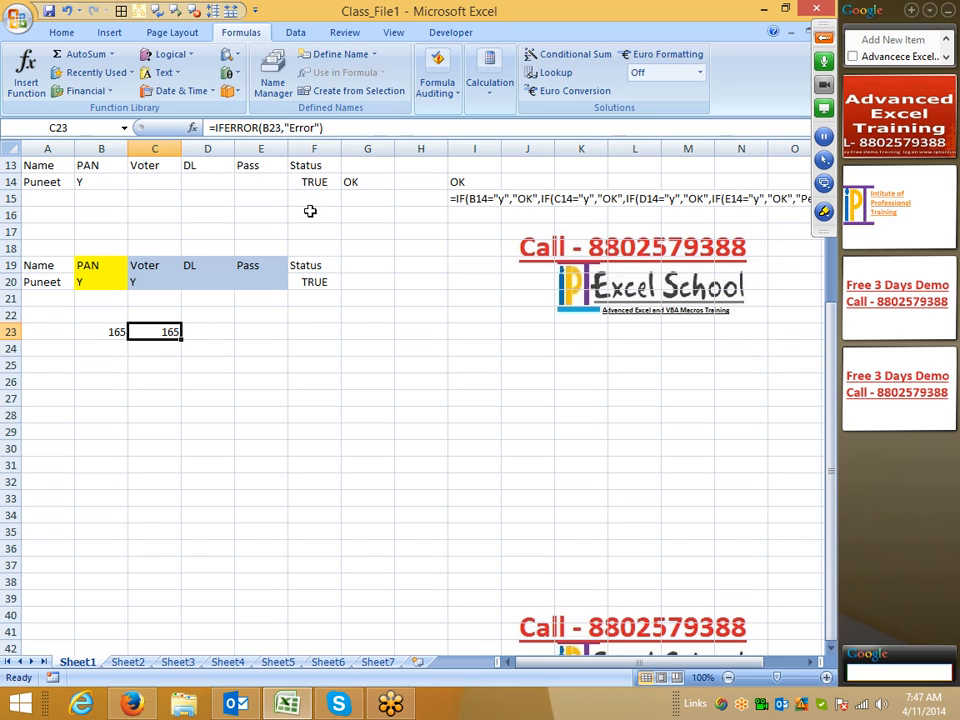
Enter =NOT(F25) in F26.
{"action": "left_click", "coordinate": [304, 384]}
{"action": "type", "text": "="}
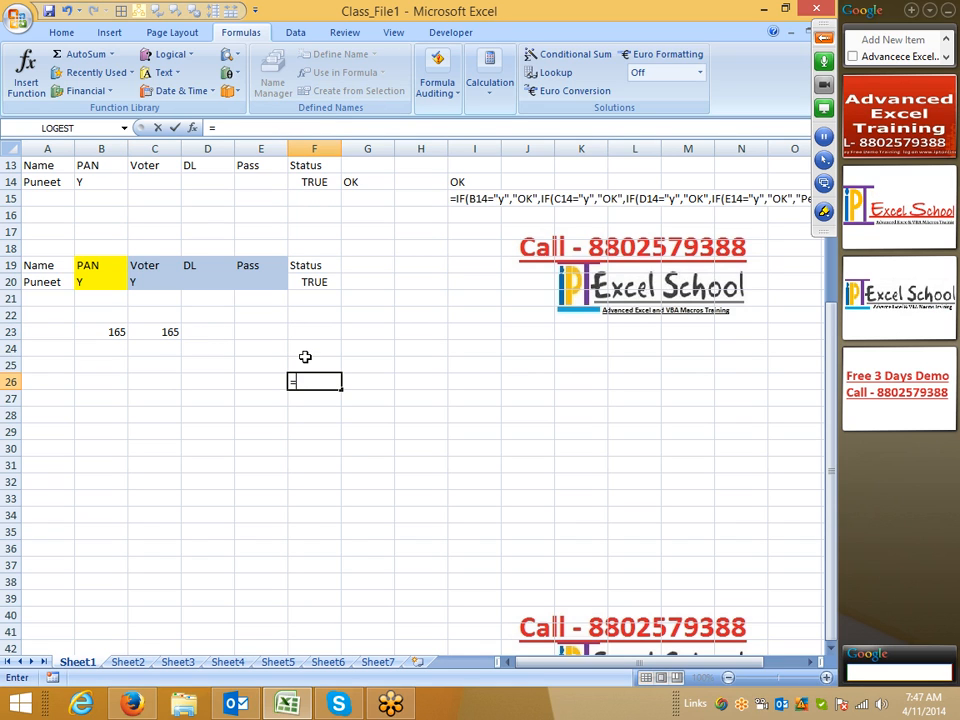
{"action": "type", "text": "not"}
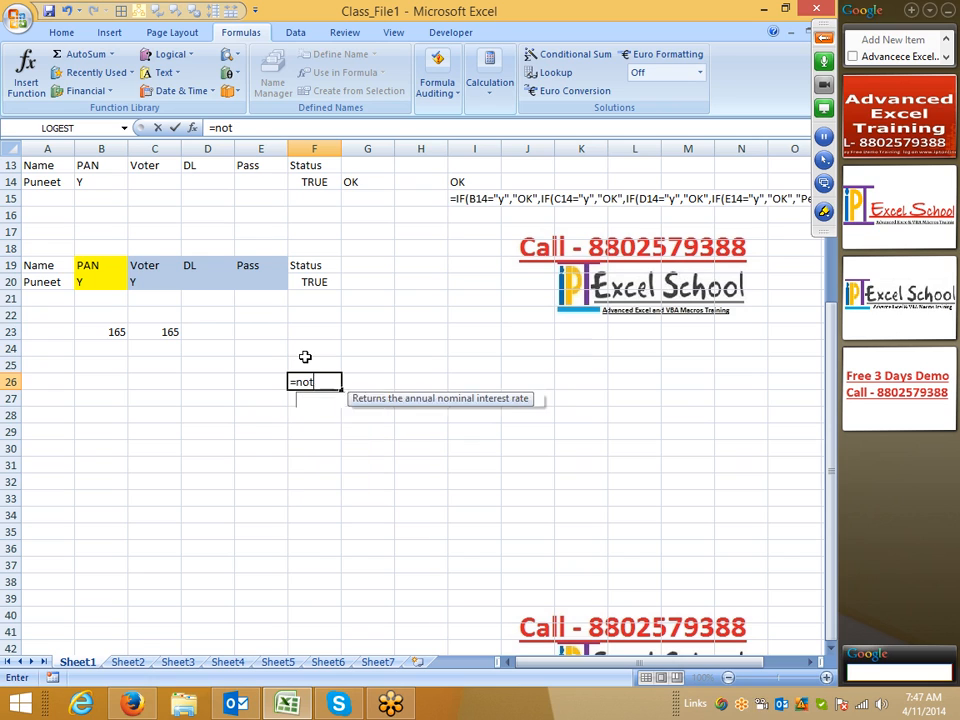
{"action": "key", "text": "Tab"}
{"action": "left_click", "coordinate": [305, 357]}
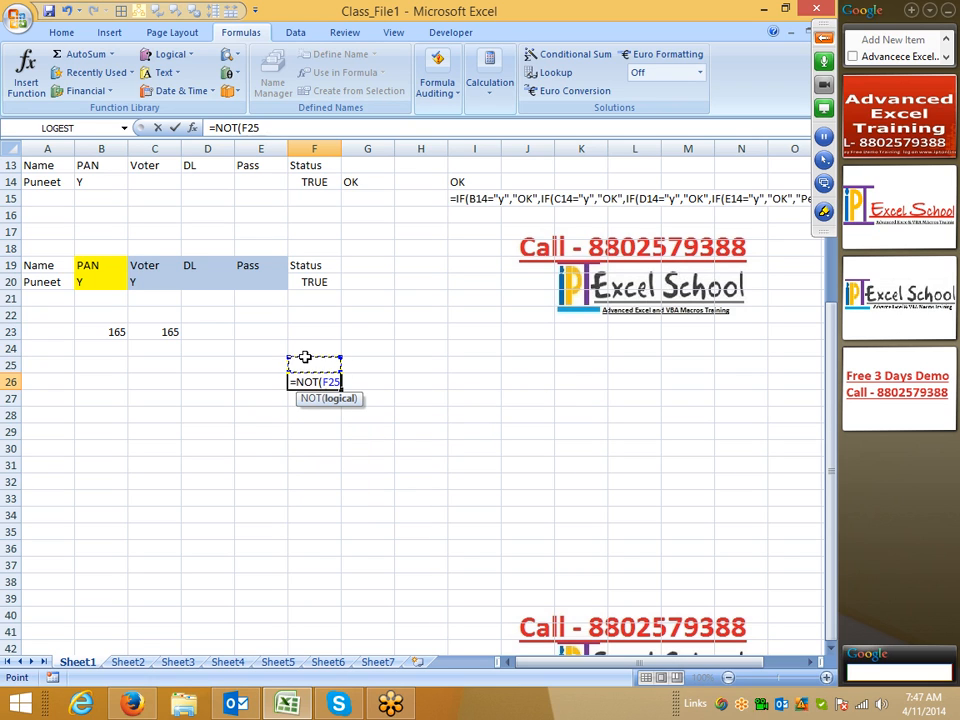
{"action": "key", "text": "Return"}
Enter TRUE in F25 as the logical value for the NOT formula and check the result below.
{"action": "left_click", "coordinate": [305, 358]}
{"action": "type", "text": "true"}
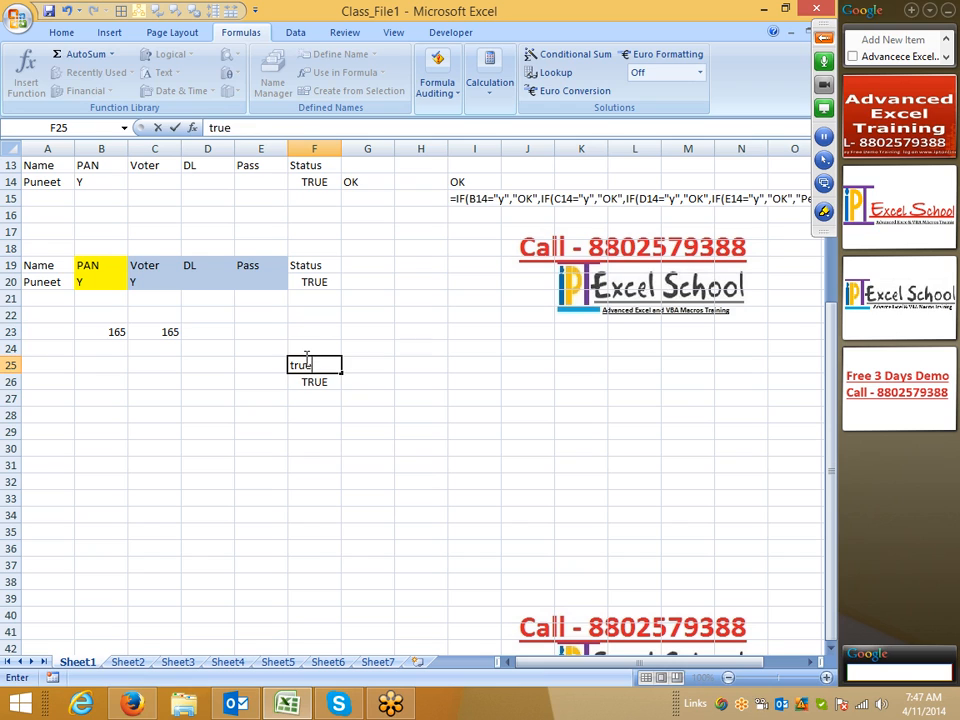
{"action": "key", "text": "Return"}
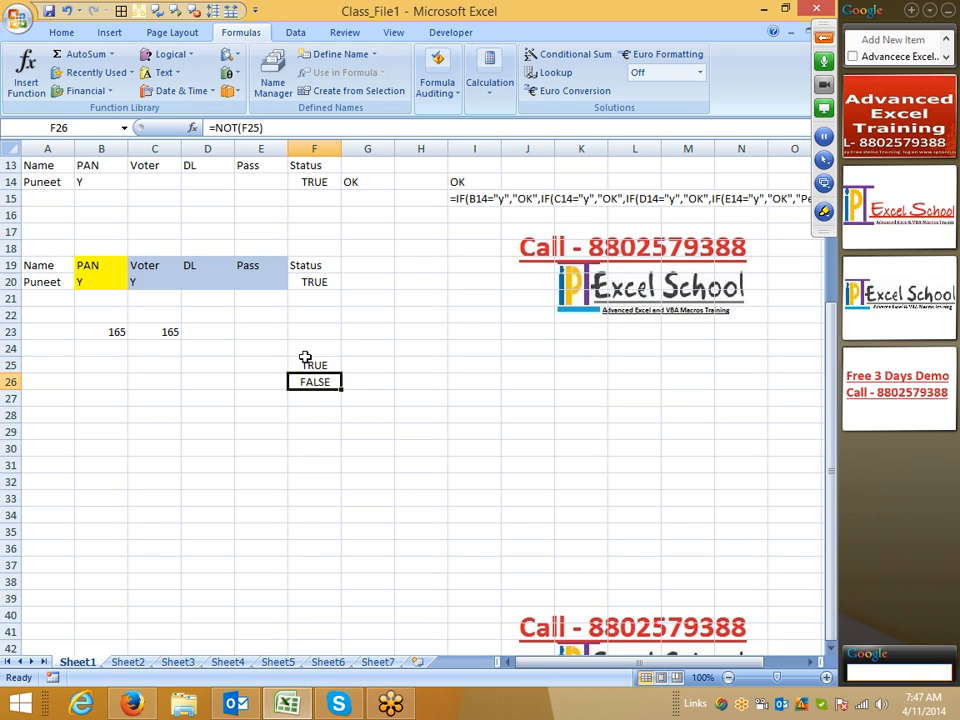
{"action": "key", "text": "Right"}
{"action": "key", "text": "Right"}
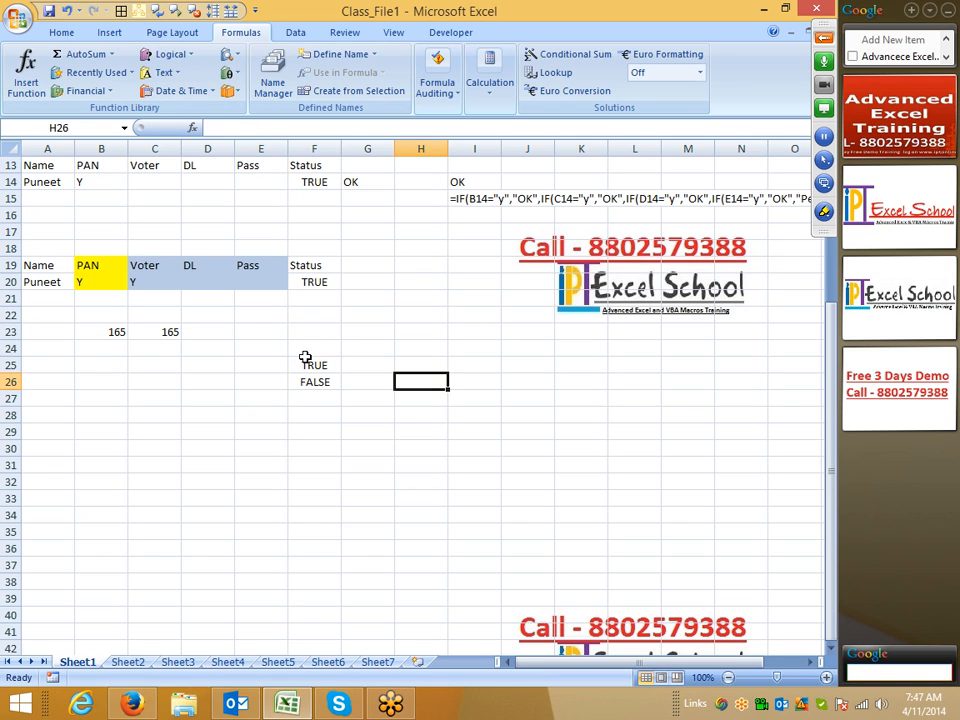
{"action": "key", "text": "Left"}
{"action": "key", "text": "Left"}
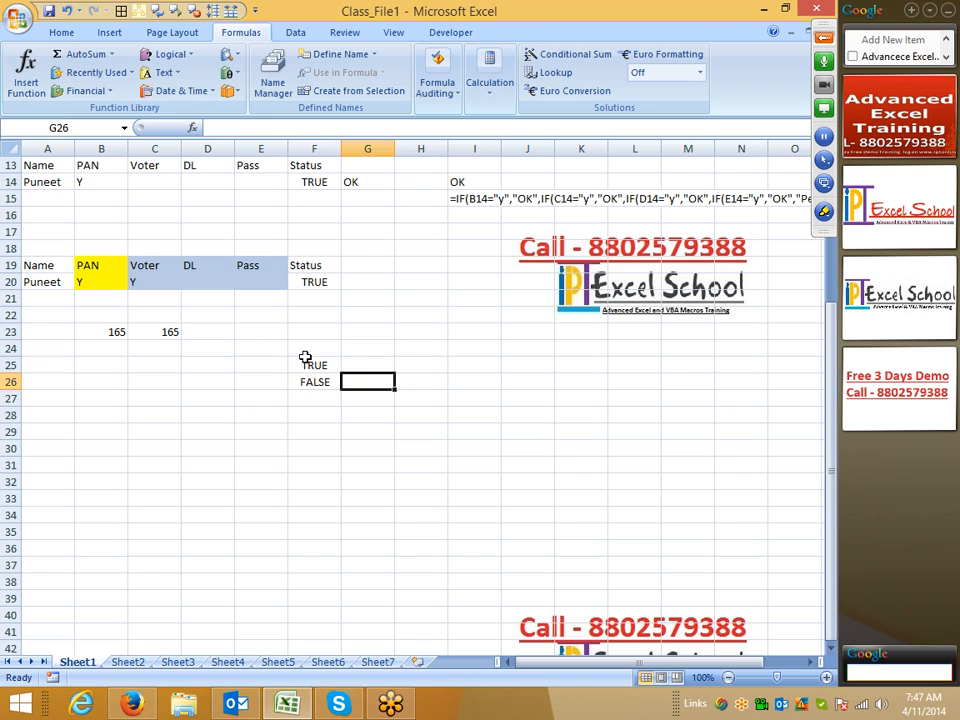
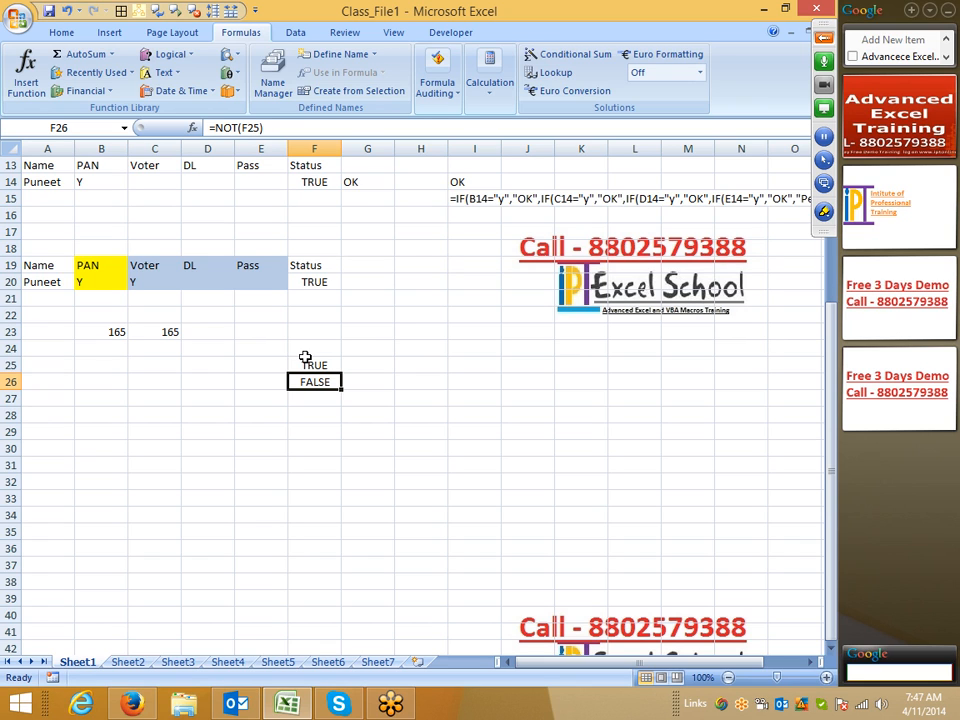
Review the combined AND/OR formula in F20 and the IF formula in G14 without changing them.
{"action": "left_click", "coordinate": [315, 281]}
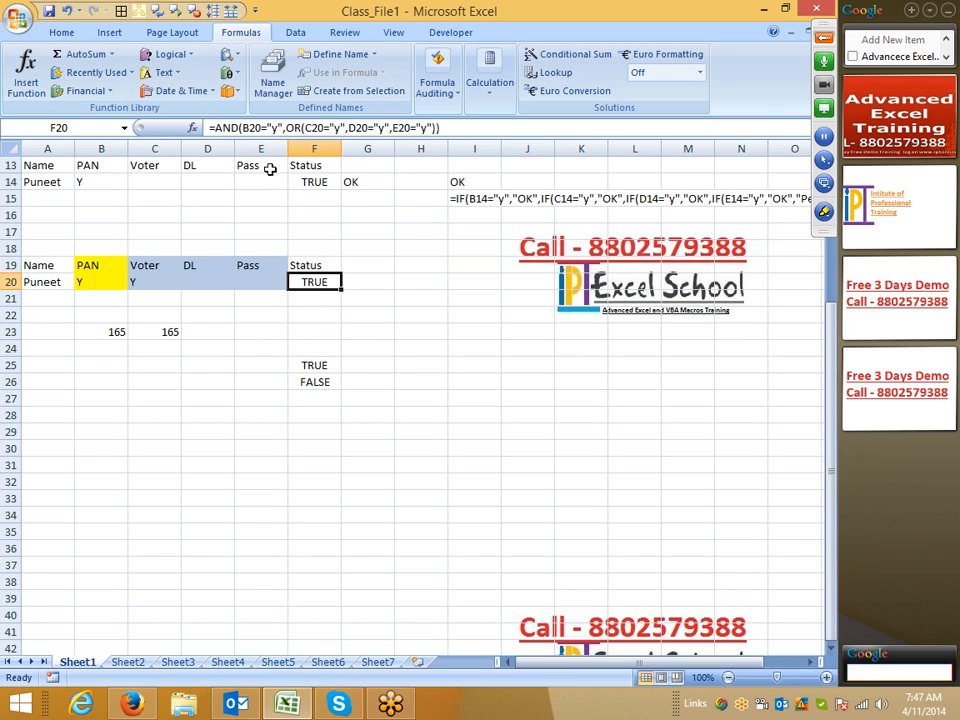
{"action": "left_click", "coordinate": [296, 127]}
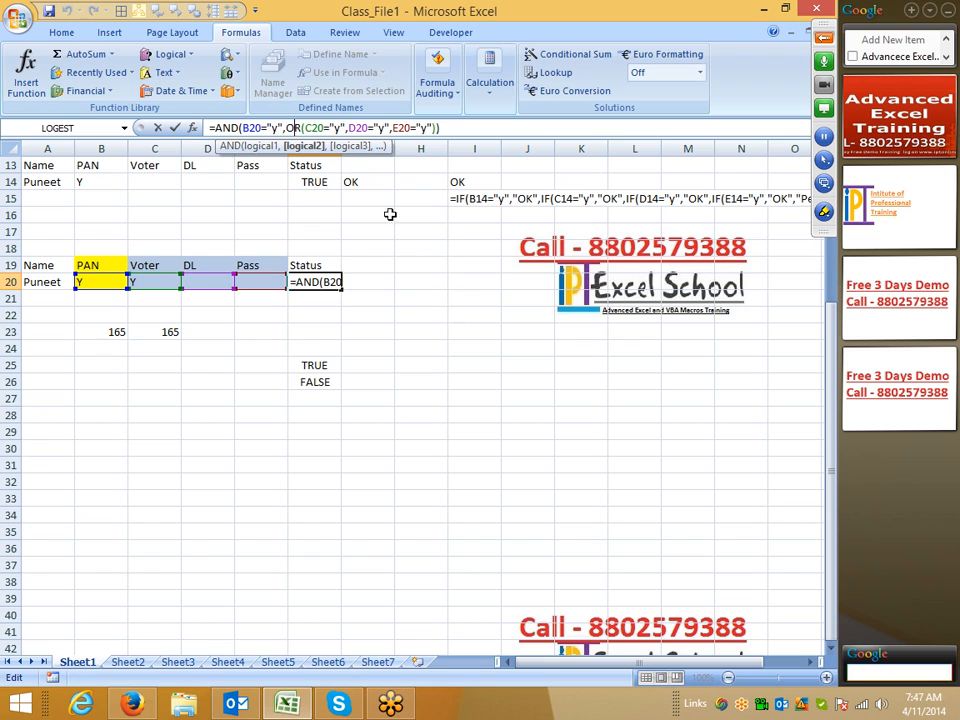
{"action": "key", "text": "Escape"}
{"action": "left_click", "coordinate": [371, 185]}
{"action": "double_click", "coordinate": [258, 127]}
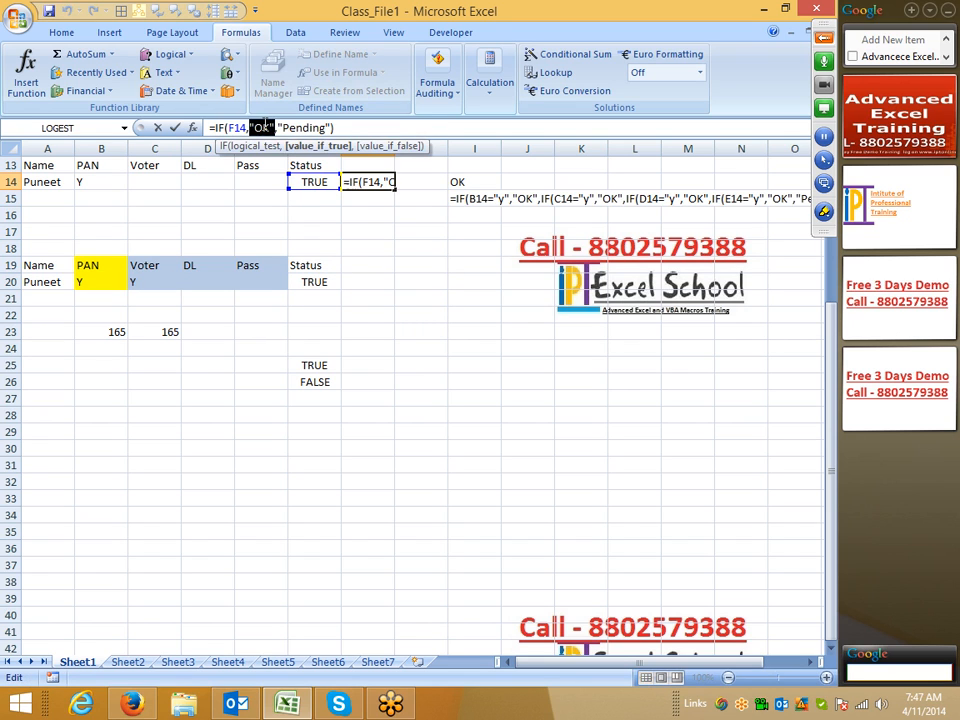
{"action": "left_click", "coordinate": [257, 127]}
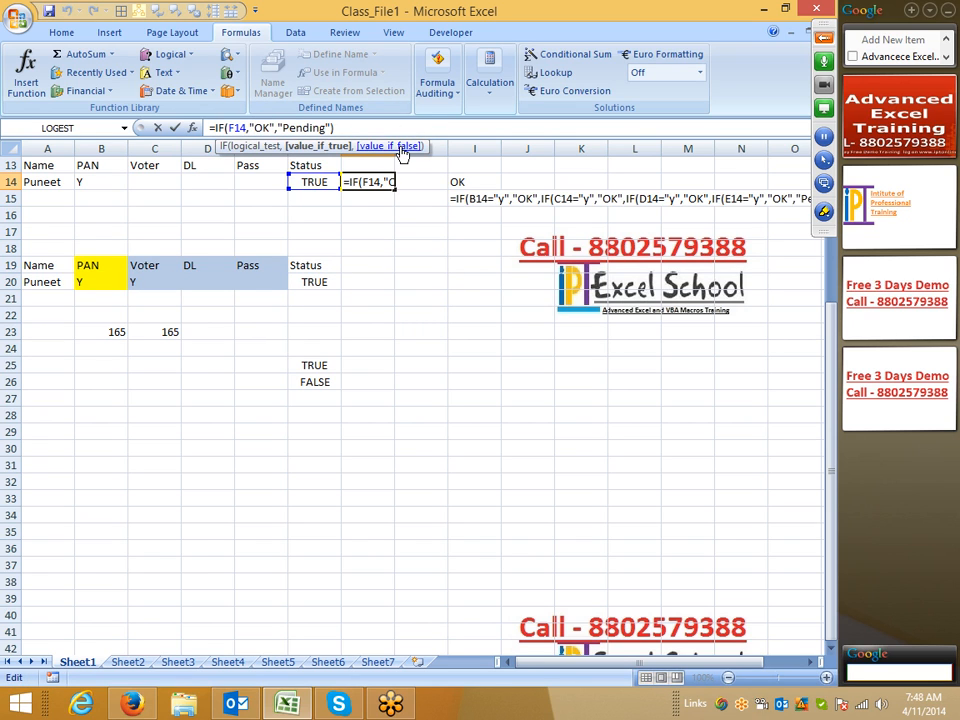
{"action": "key", "text": "Escape"}
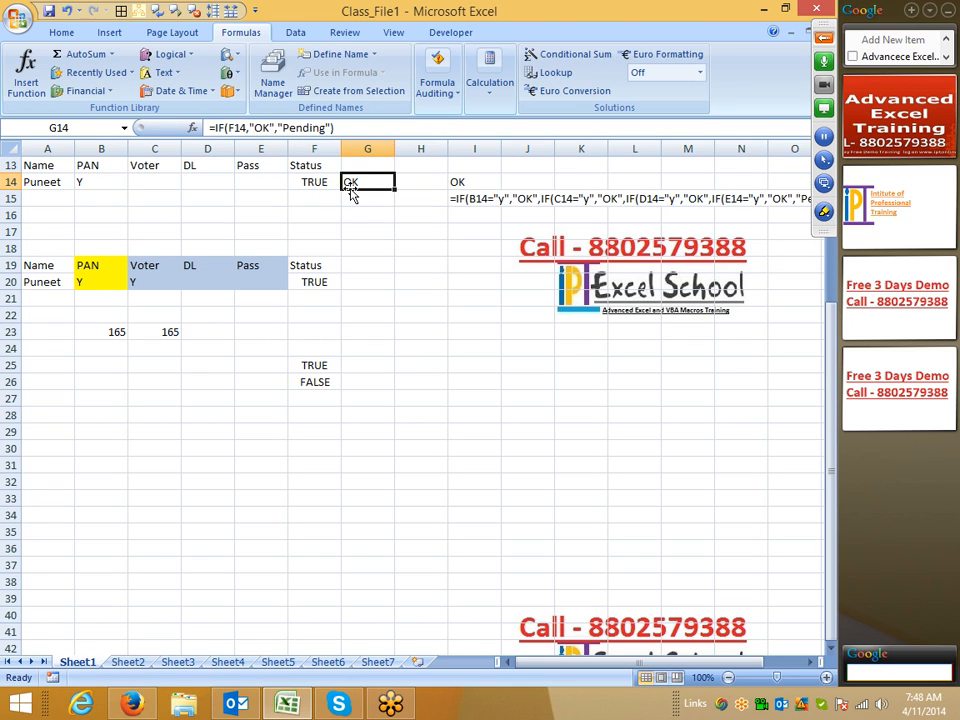
Wrap the OR formula in F14 in NOT, giving =NOT(OR(B14="y",C14="y",D14="y",E14="y")).
{"action": "left_click", "coordinate": [315, 181]}
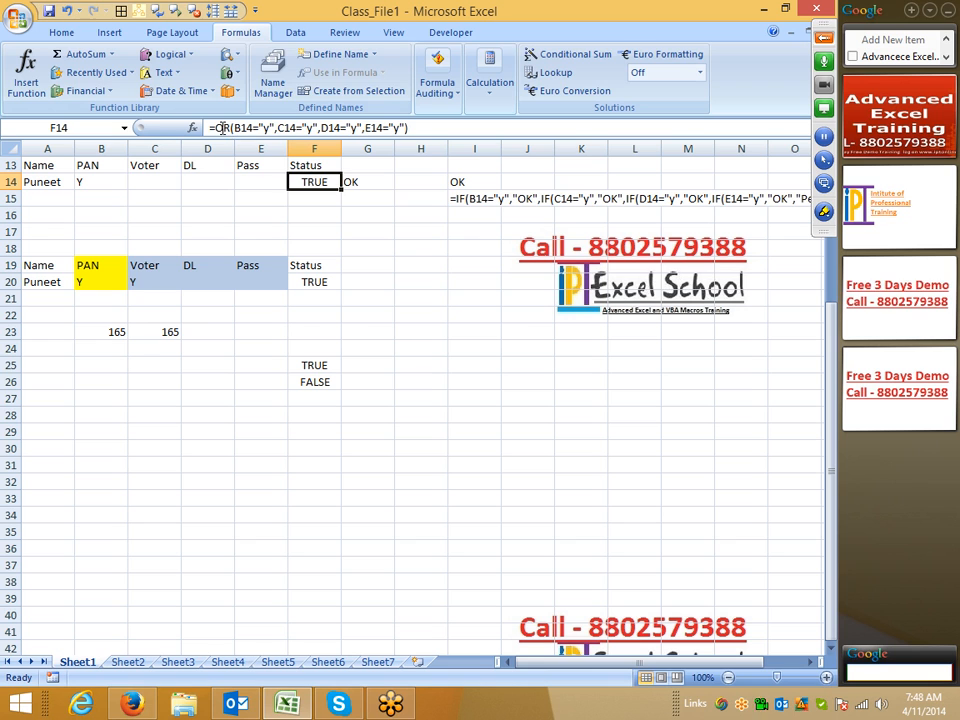
{"action": "left_click", "coordinate": [266, 129]}
{"action": "type", "text": "not("}
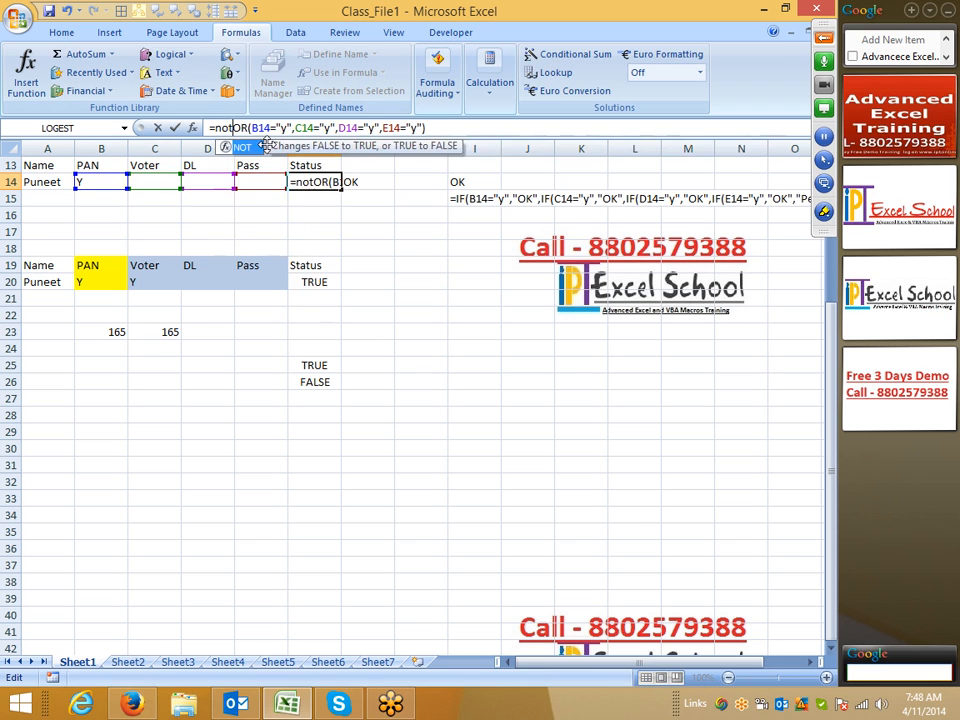
{"action": "key", "text": "Return"}
{"action": "key", "text": "Return"}
{"action": "key", "text": "Up"}
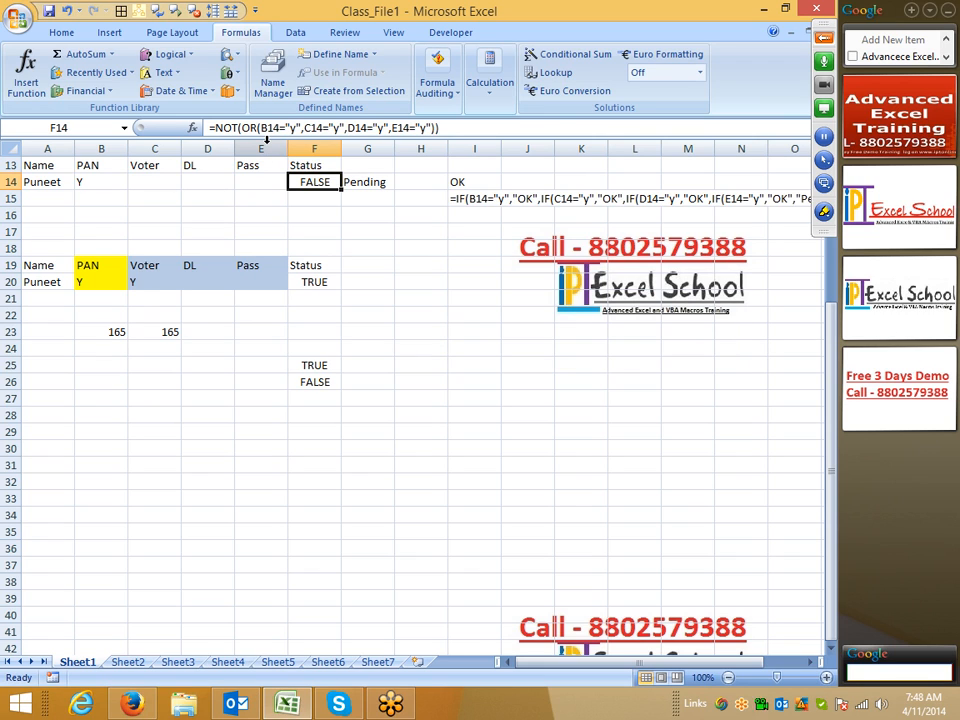
Clear the PAN entry in B14 to test the NOT(OR) status.
{"action": "key", "text": "Left"}
{"action": "key", "text": "Left"}
{"action": "key", "text": "Left"}
{"action": "key", "text": "Delete"}
{"action": "key", "text": "Left"}
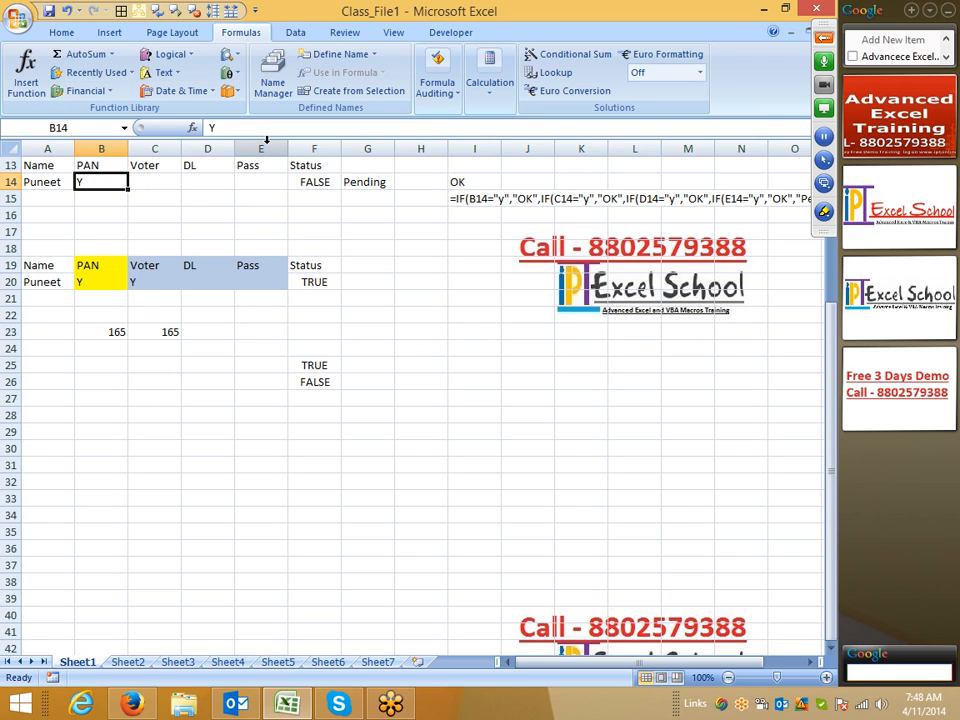
{"action": "key", "text": "Delete"}
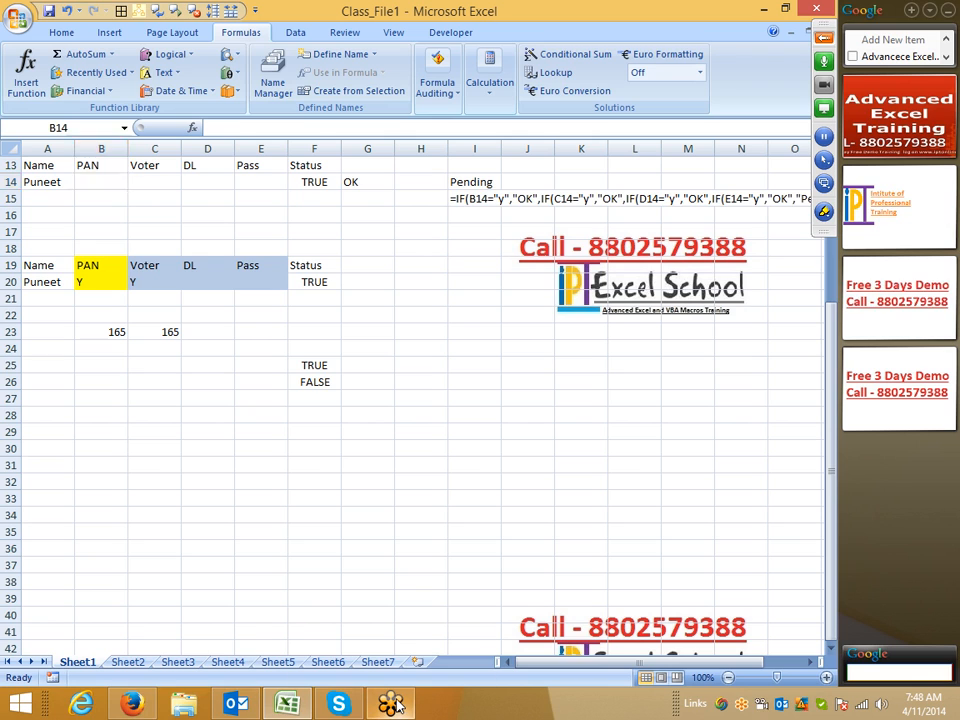
Search the installed apps for excel, launch Excel 2013 and create a blank workbook.
{"action": "key", "text": "super"}
{"action": "type", "text": "excel 2007"}
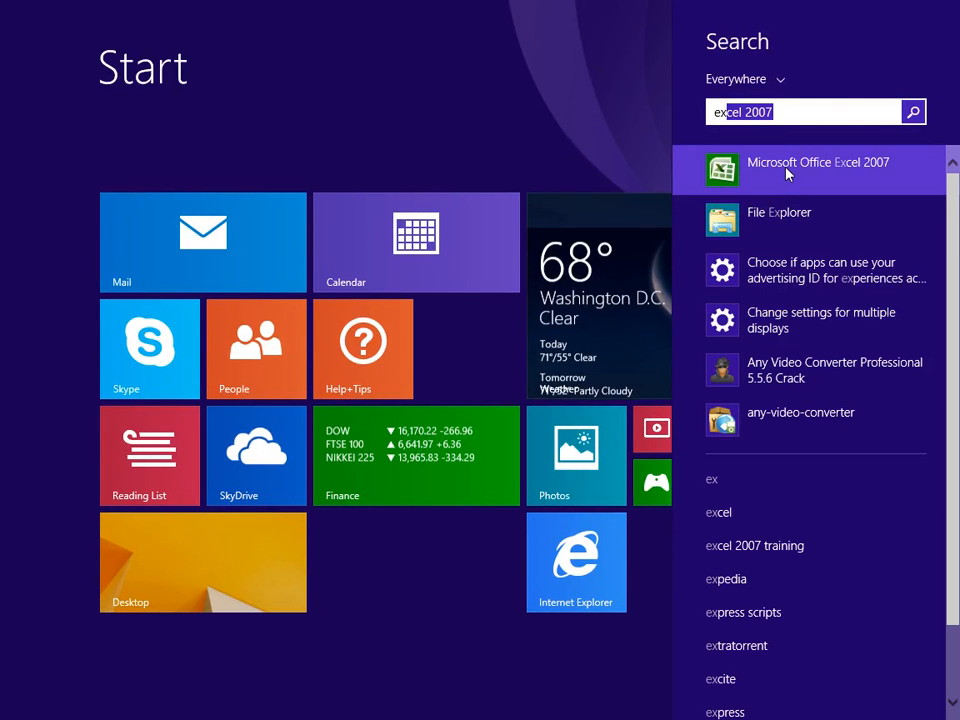
{"action": "key", "text": "Right"}
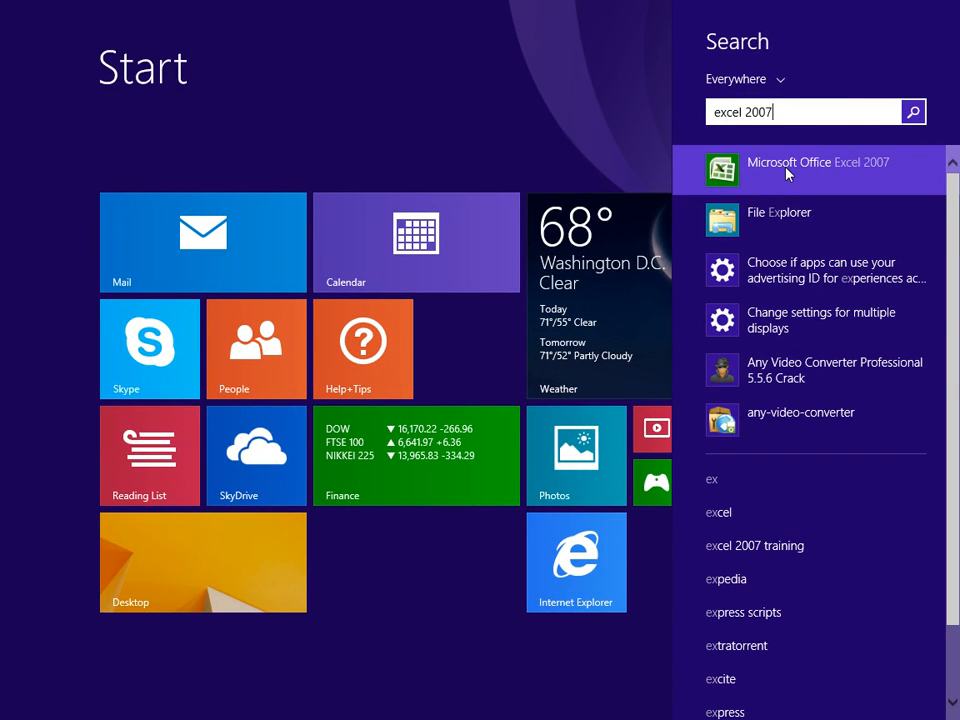
{"action": "key", "text": "BackSpace"}
{"action": "key", "text": "BackSpace"}
{"action": "key", "text": "BackSpace"}
{"action": "key", "text": "BackSpace"}
{"action": "key", "text": "BackSpace"}
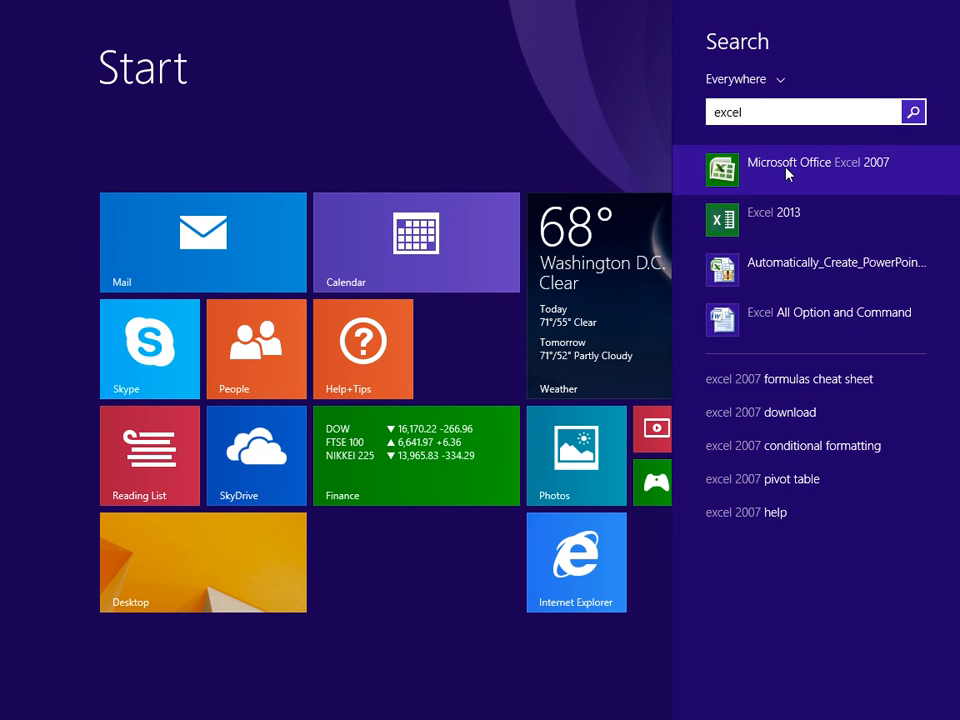
{"action": "left_click", "coordinate": [781, 217]}
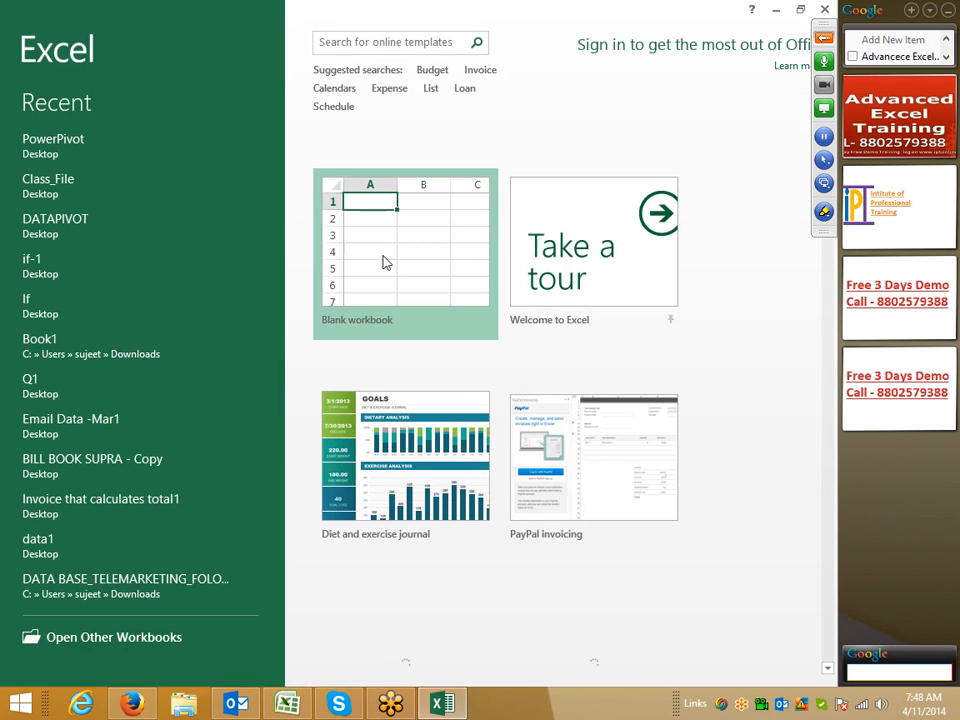
{"action": "left_click", "coordinate": [386, 262]}
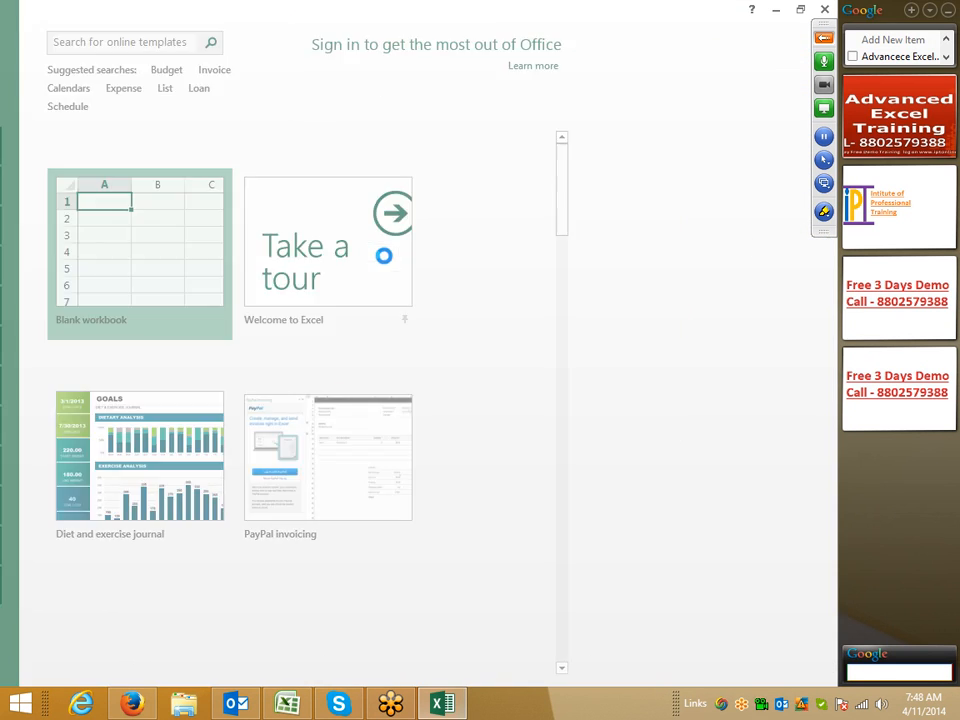
{"action": "left_click", "coordinate": [360, 248]}
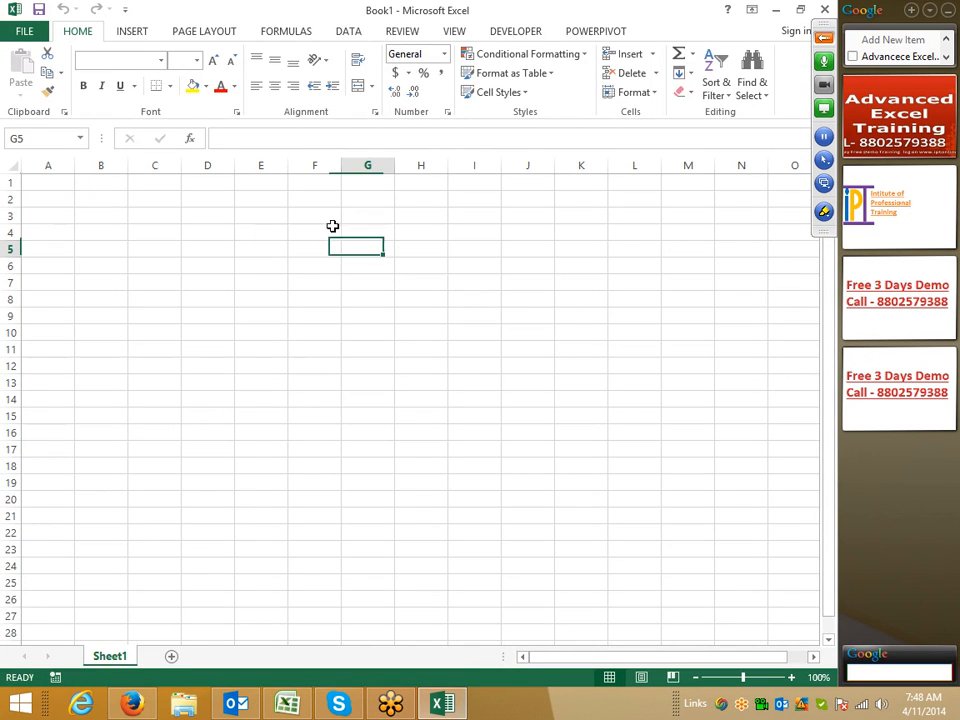
Insert an IFNA function in C5 with B5 as the value and "Error" as the value if #N/A.
{"action": "left_click", "coordinate": [287, 31]}
{"action": "left_click", "coordinate": [154, 249]}
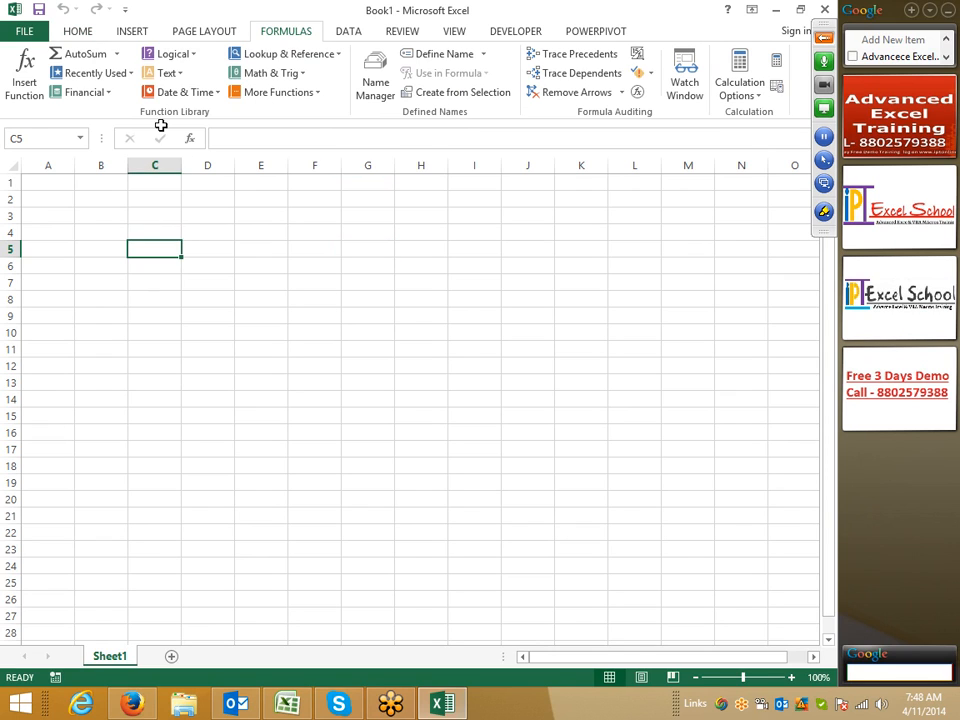
{"action": "left_click", "coordinate": [175, 54]}
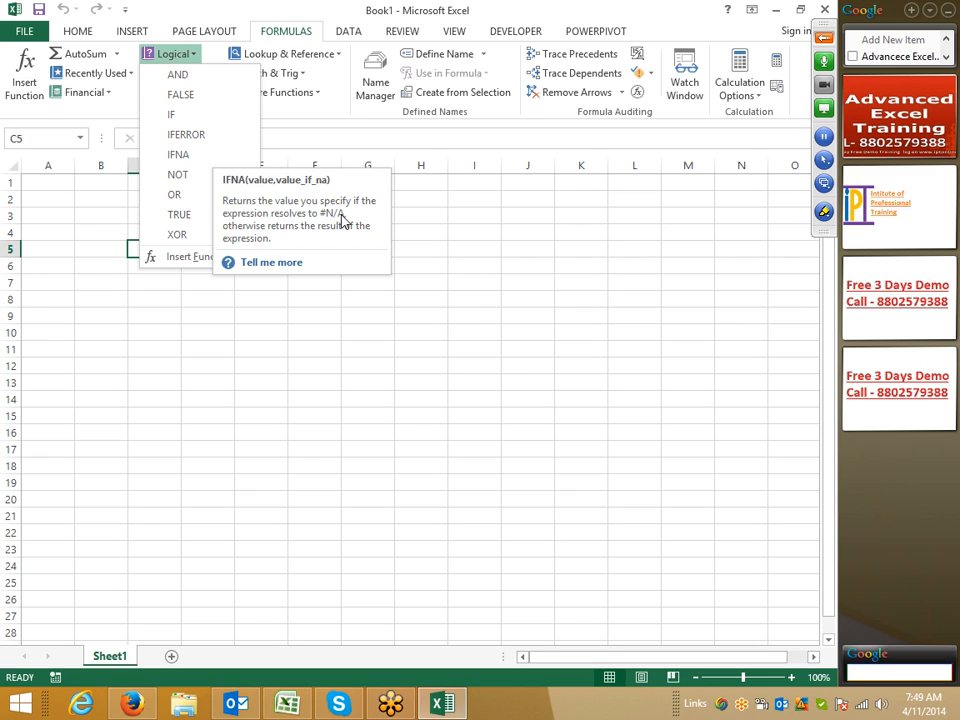
{"action": "left_click", "coordinate": [195, 162]}
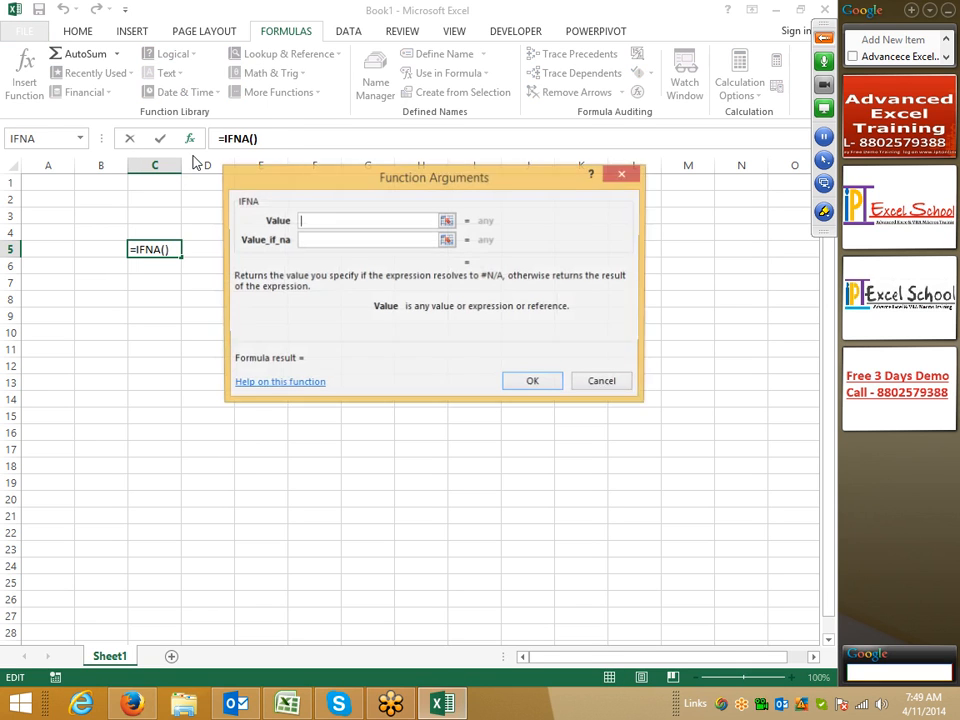
{"action": "left_click", "coordinate": [84, 245]}
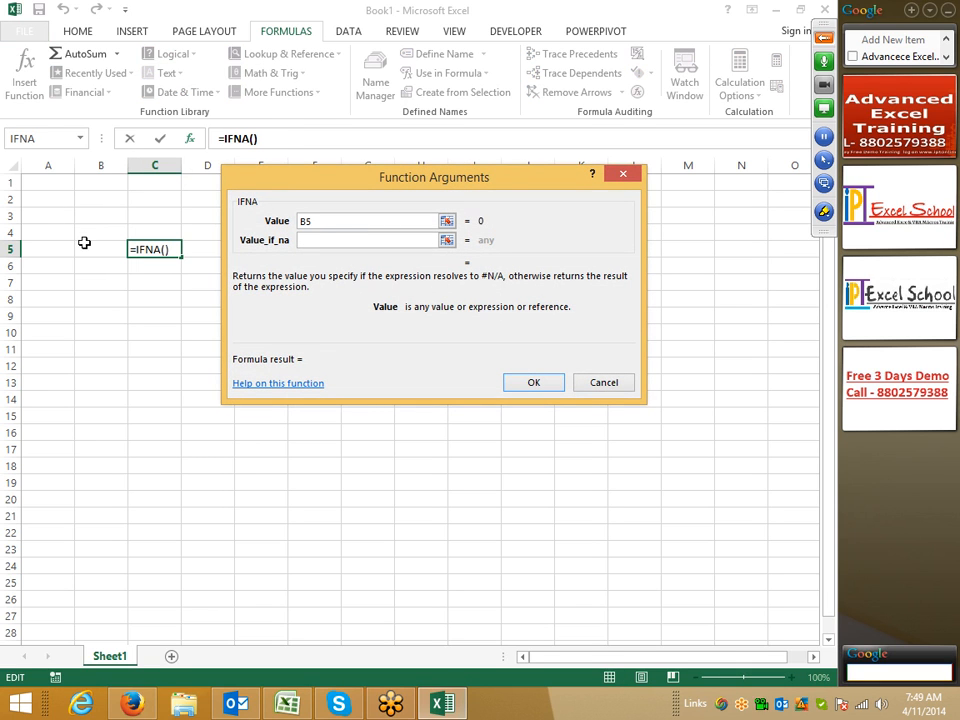
{"action": "left_click", "coordinate": [344, 243]}
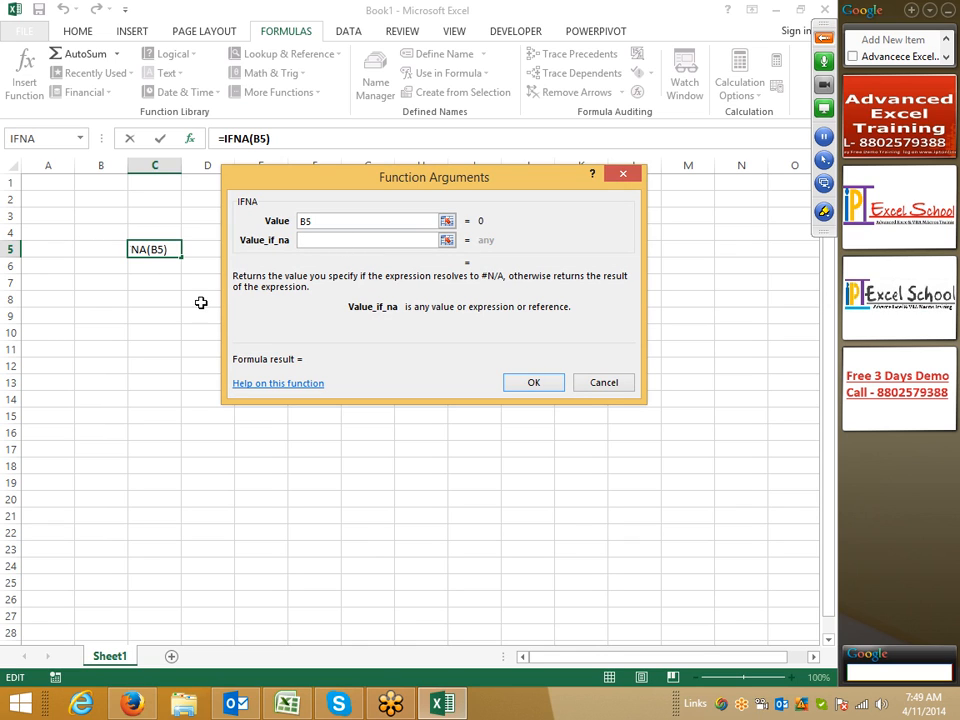
{"action": "type", "text": "\""}
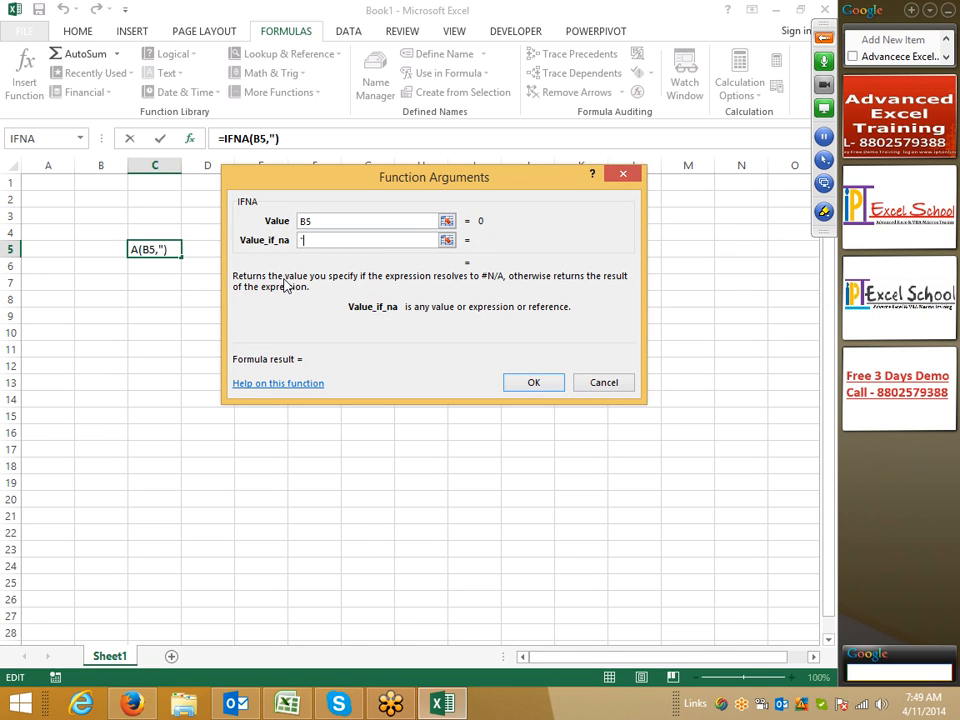
{"action": "type", "text": "Error\""}
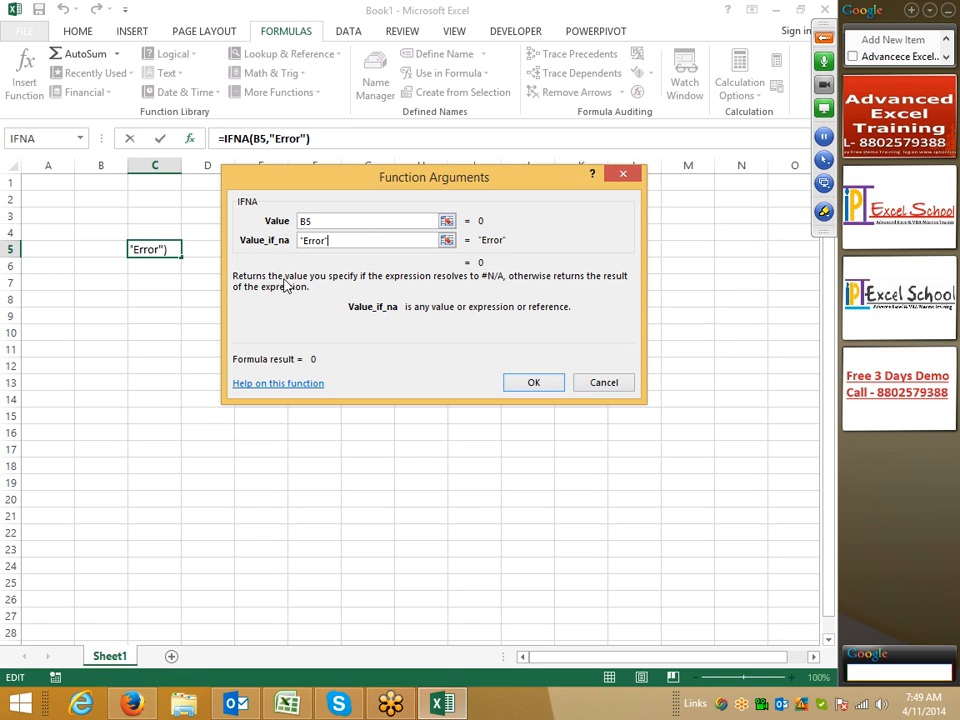
{"action": "key", "text": "Return"}
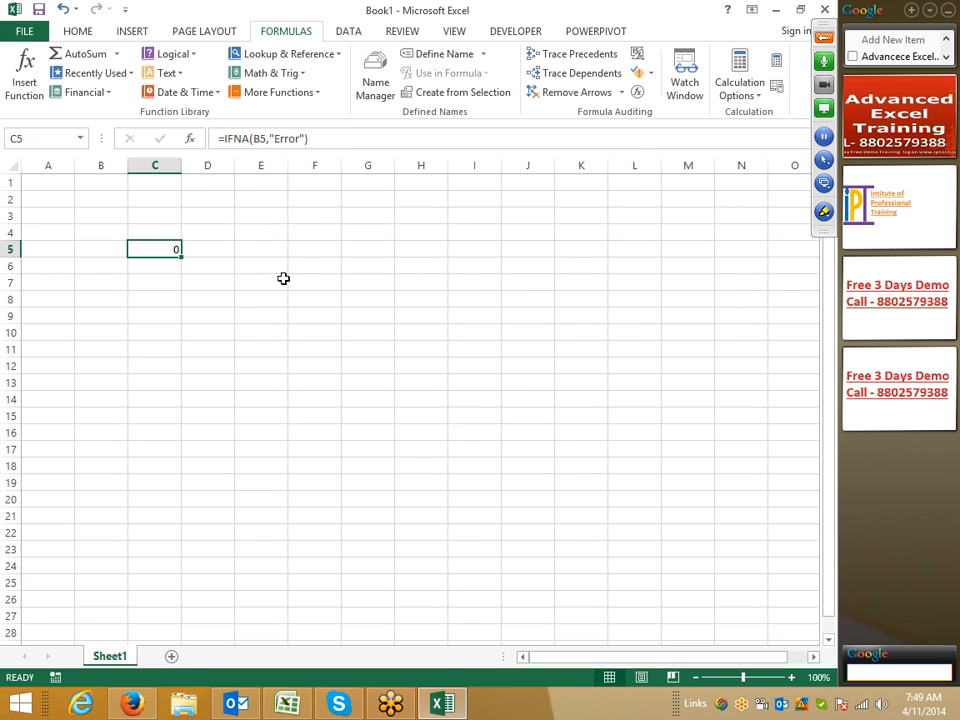
Try the formula =n in B5 as input for the IFNA formula.
{"action": "key", "text": "Left"}
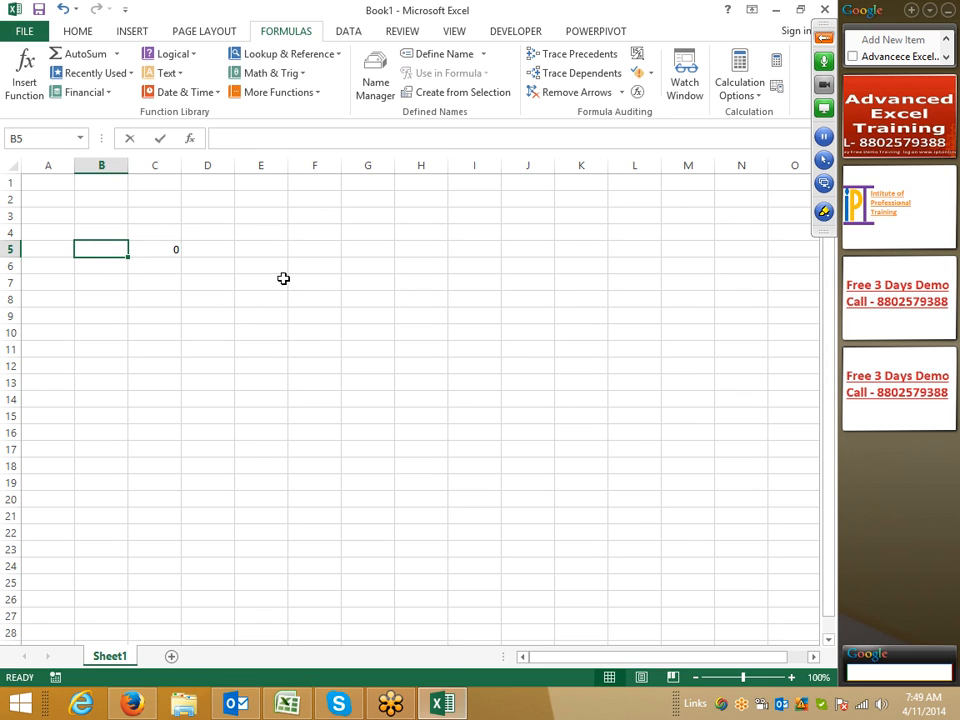
{"action": "type", "text": "=n"}
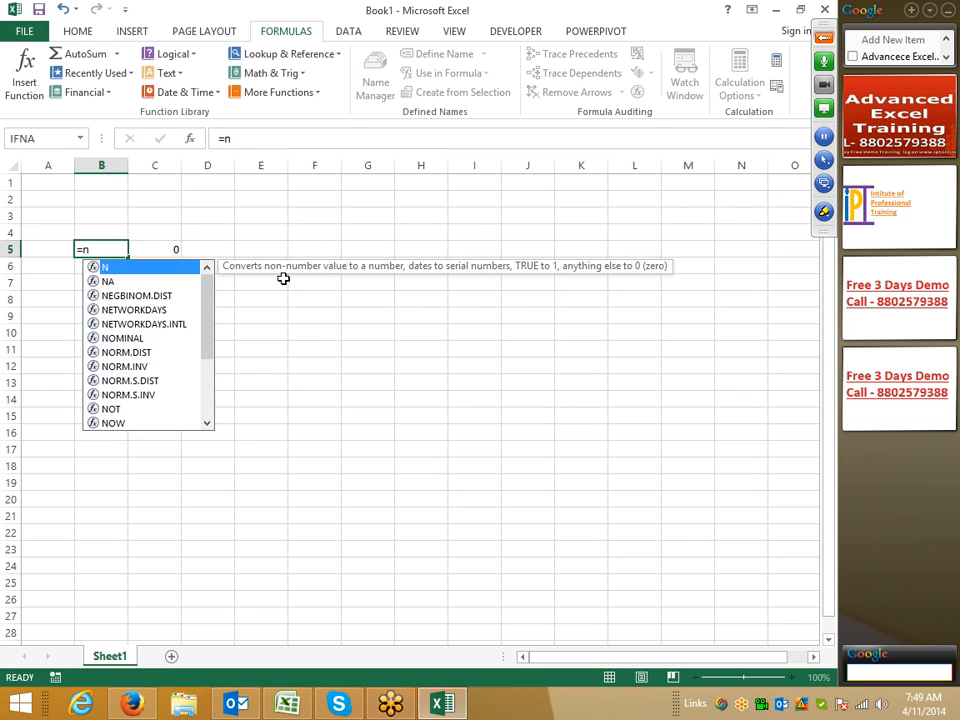
{"action": "key", "text": "Return"}
{"action": "key", "text": "Up"}
{"action": "key", "text": "Right"}
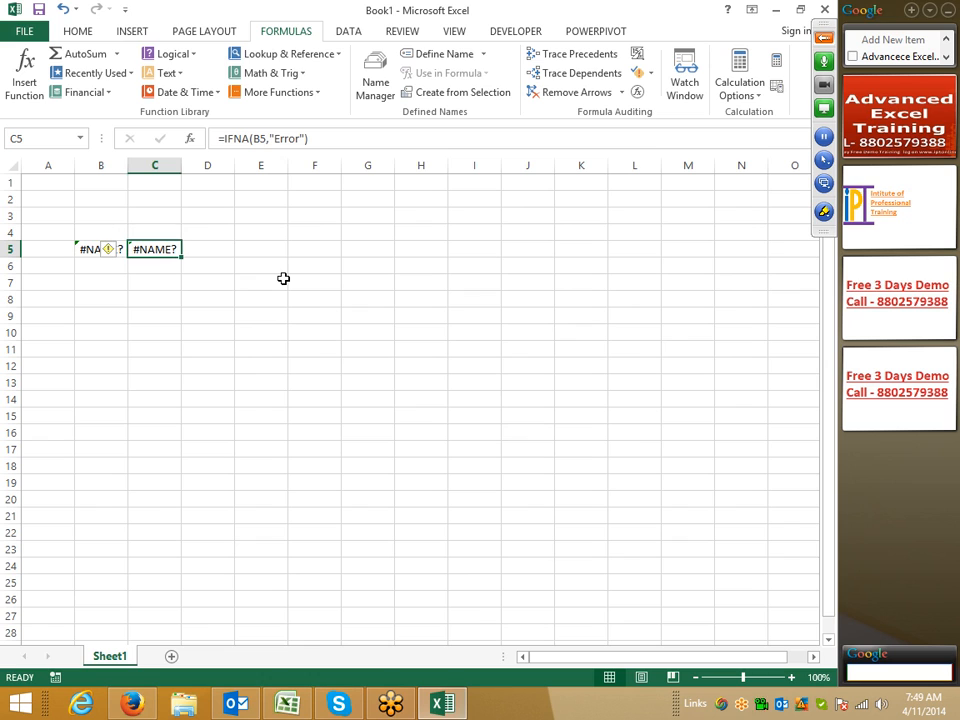
Replace the entry in B5 with the NA function to test the IFNA formula in C5.
{"action": "key", "text": "Left"}
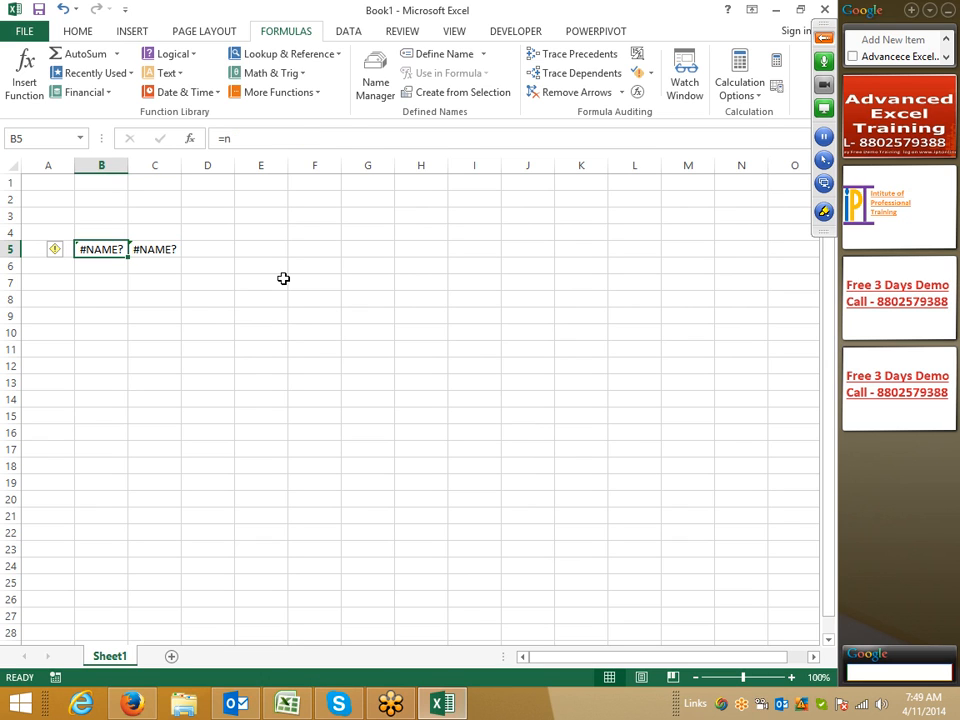
{"action": "type", "text": "=na"}
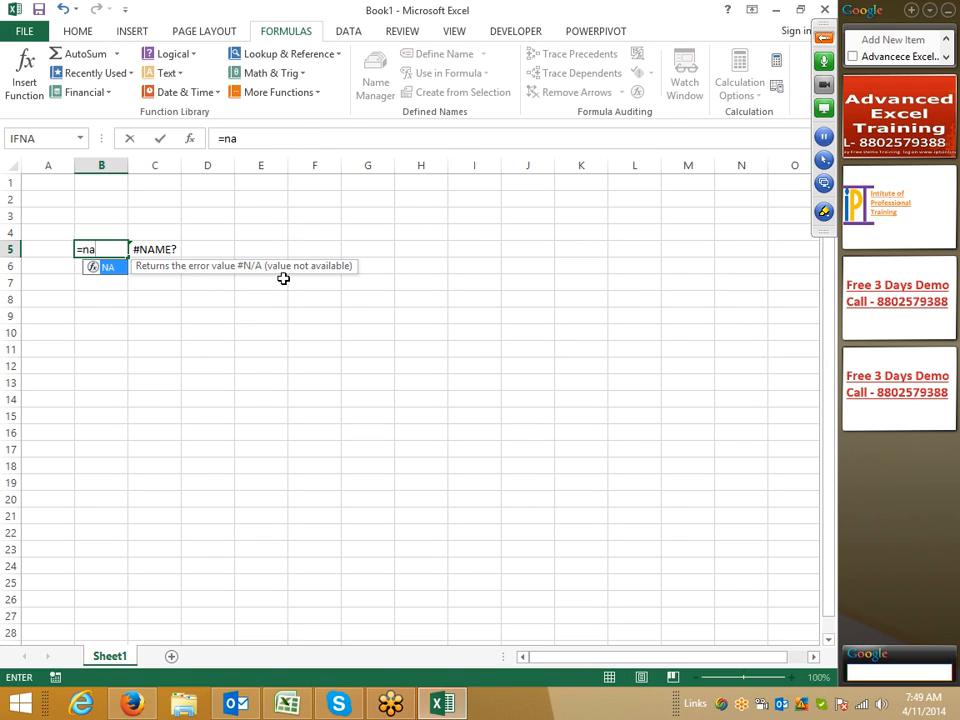
{"action": "key", "text": "Tab"}
{"action": "key", "text": "Return"}
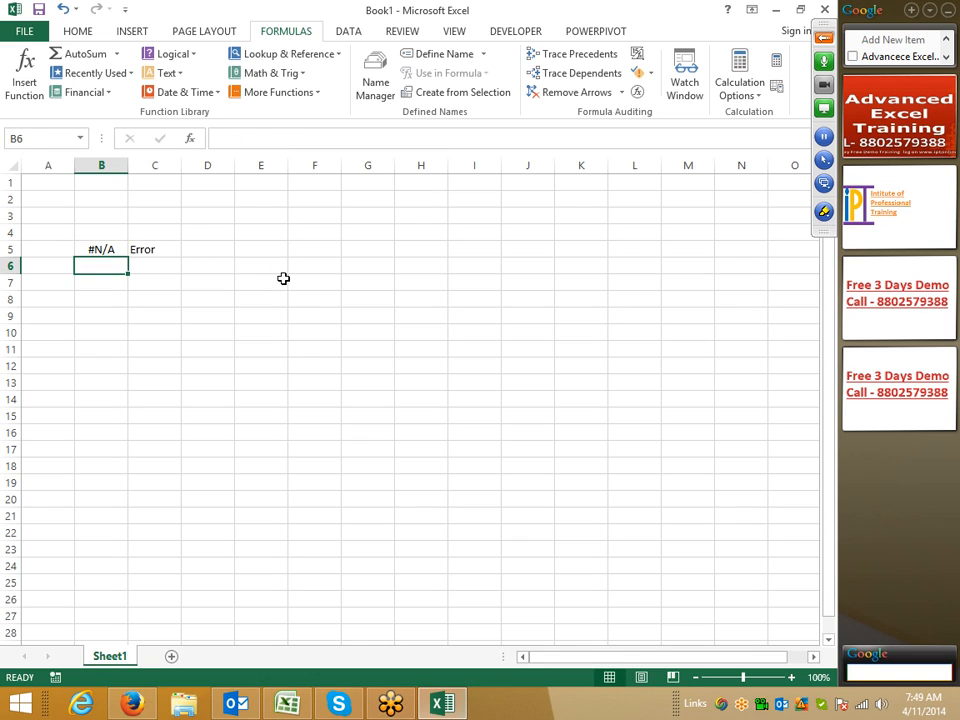
{"action": "key", "text": "Right"}
{"action": "key", "text": "Up"}
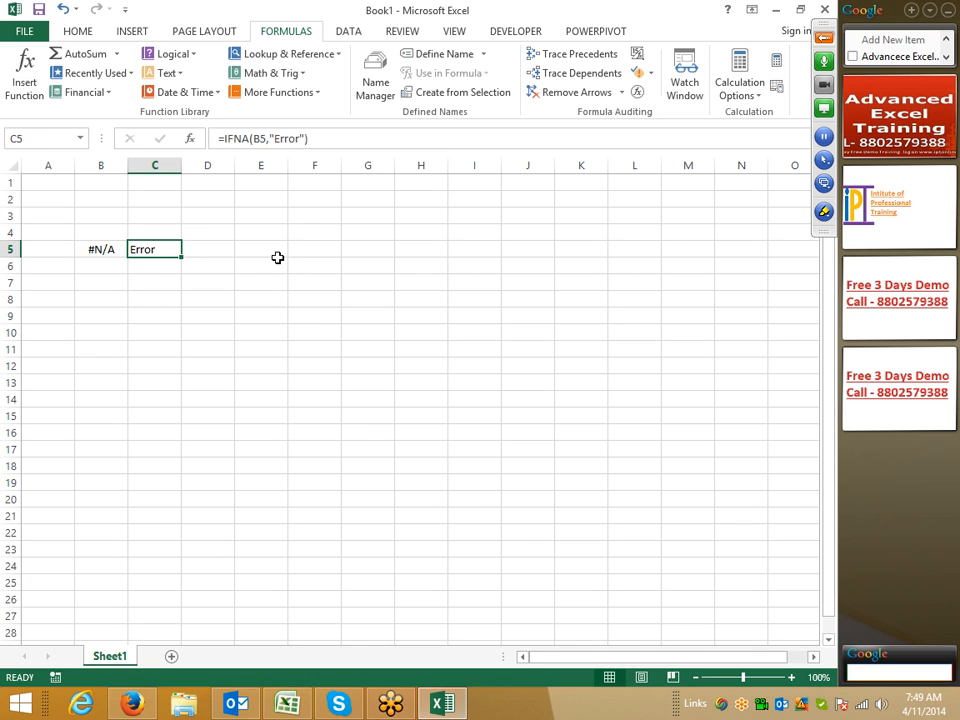
Examine the description of the XOR function among the logical functions.
{"action": "left_click", "coordinate": [368, 262]}
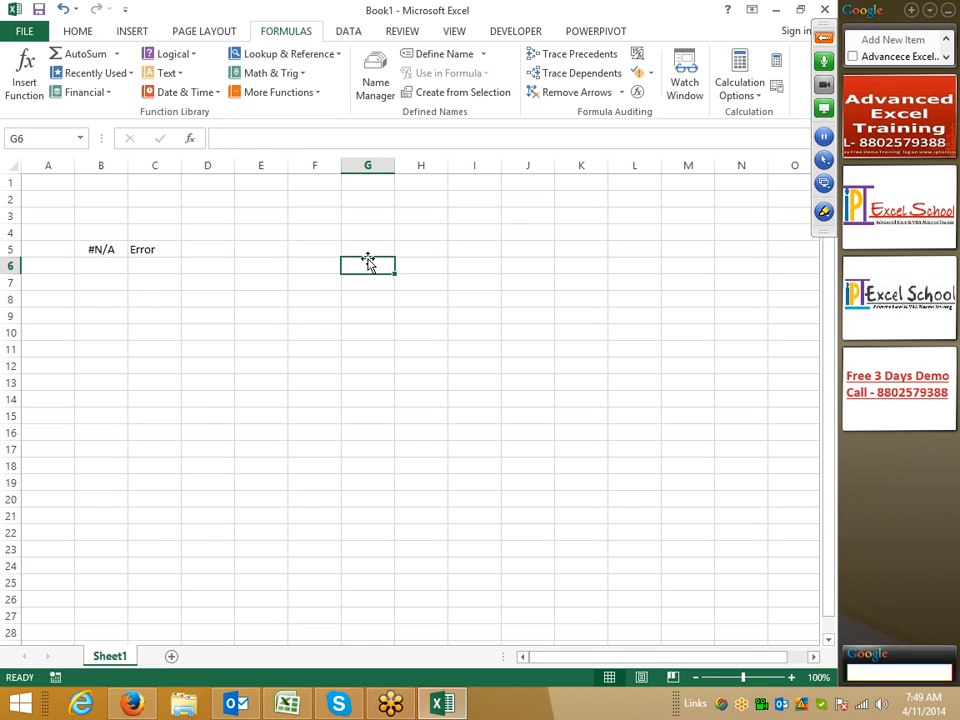
{"action": "left_click", "coordinate": [194, 56]}
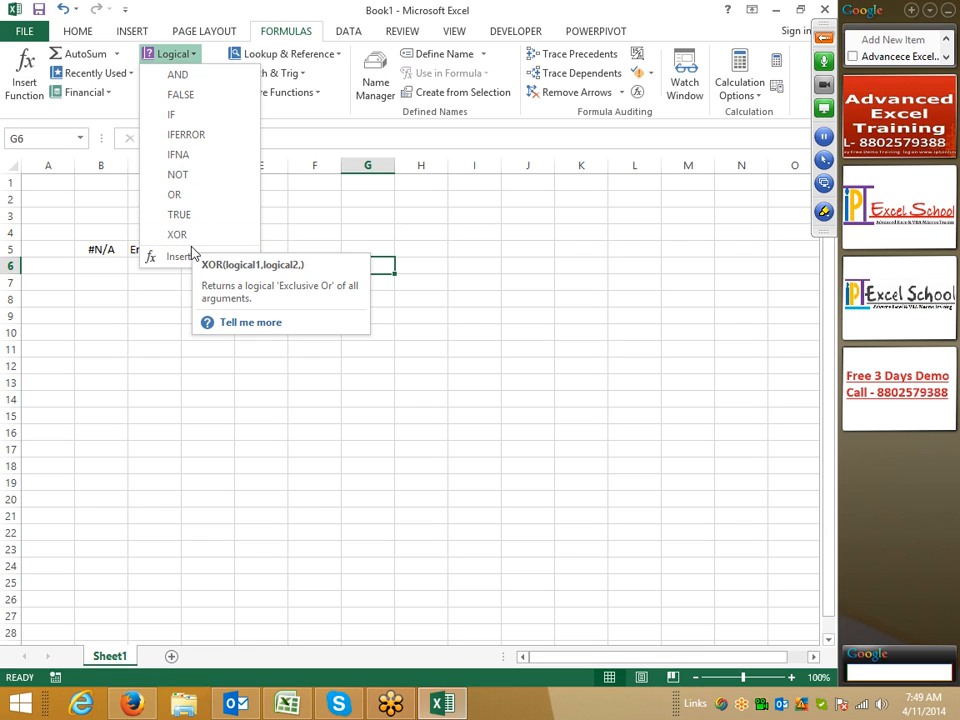
{"action": "left_click", "coordinate": [103, 330]}
Enter TRUE in B8 and FALSE in C8 as test values.
{"action": "left_click", "coordinate": [100, 306]}
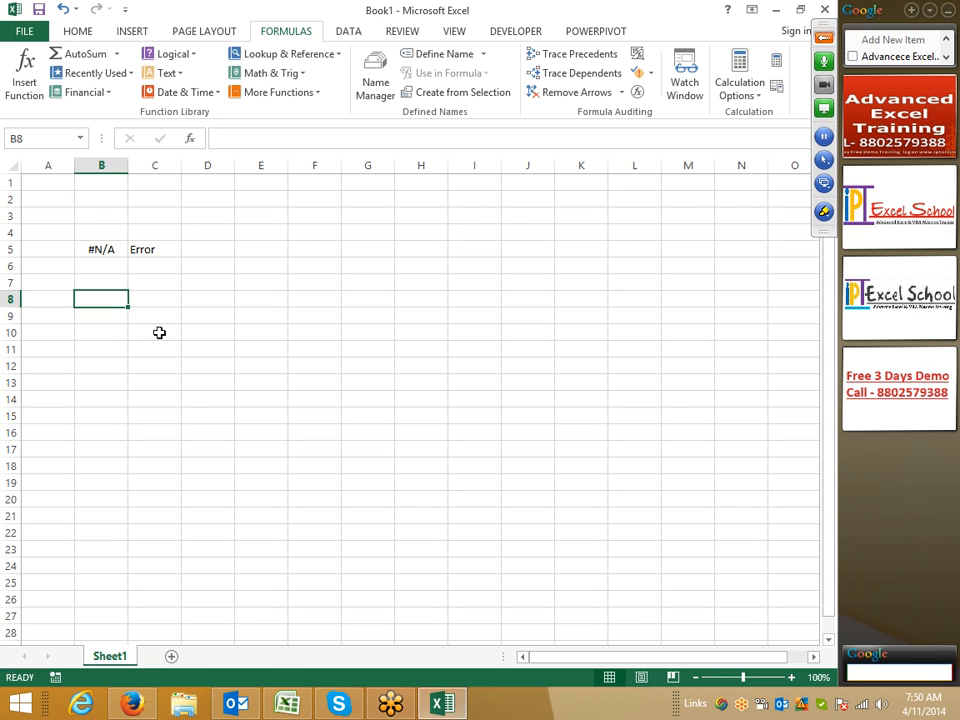
{"action": "type", "text": "true"}
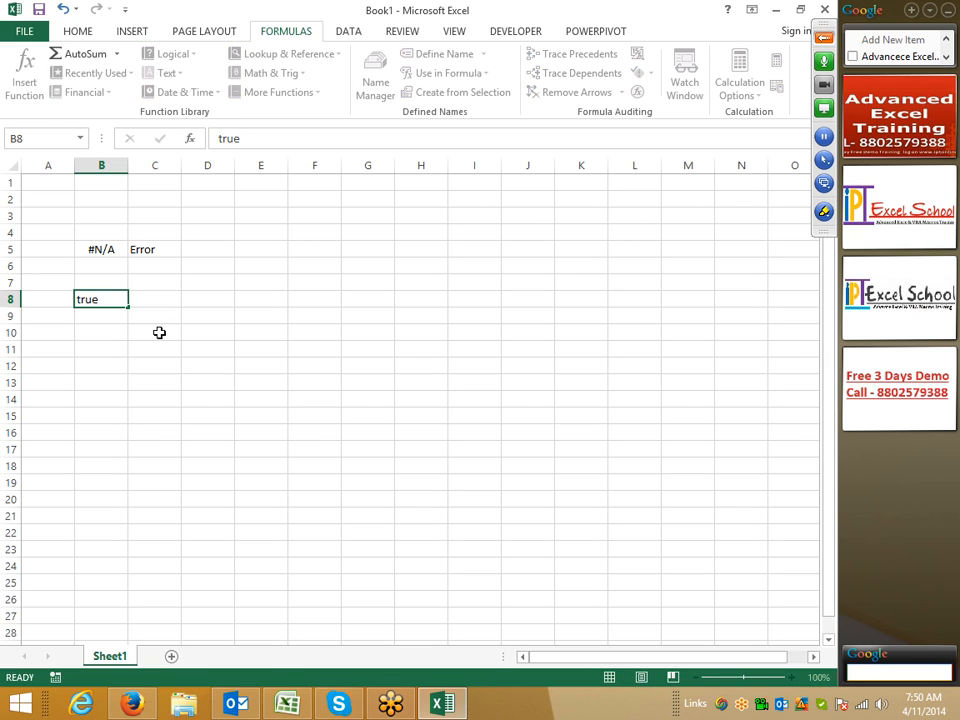
{"action": "key", "text": "Return"}
{"action": "key", "text": "Up"}
{"action": "key", "text": "Right"}
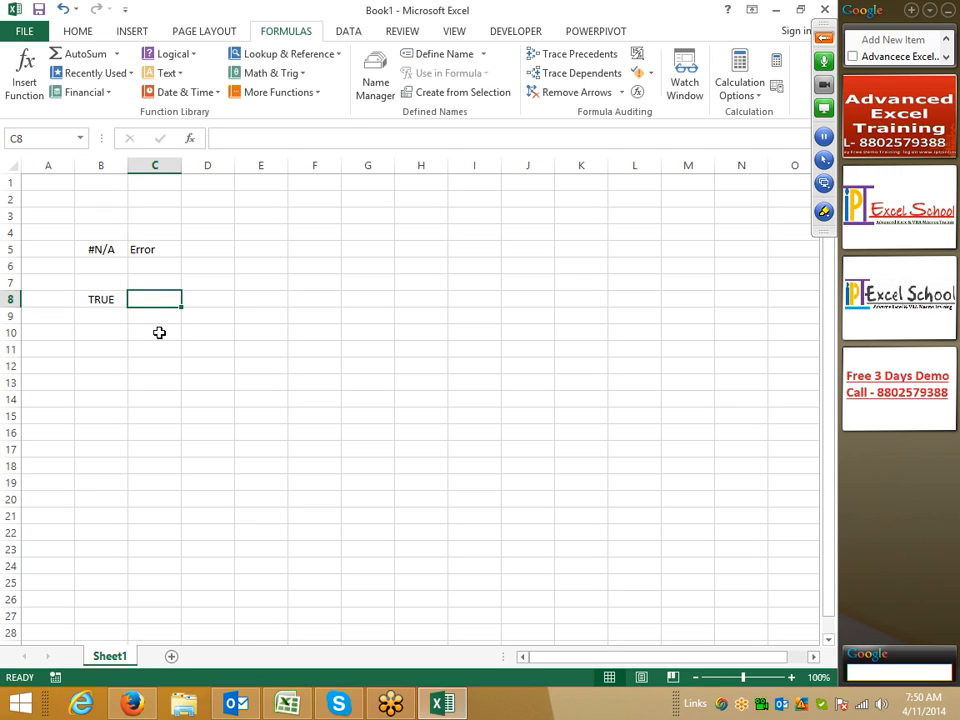
{"action": "type", "text": "fale"}
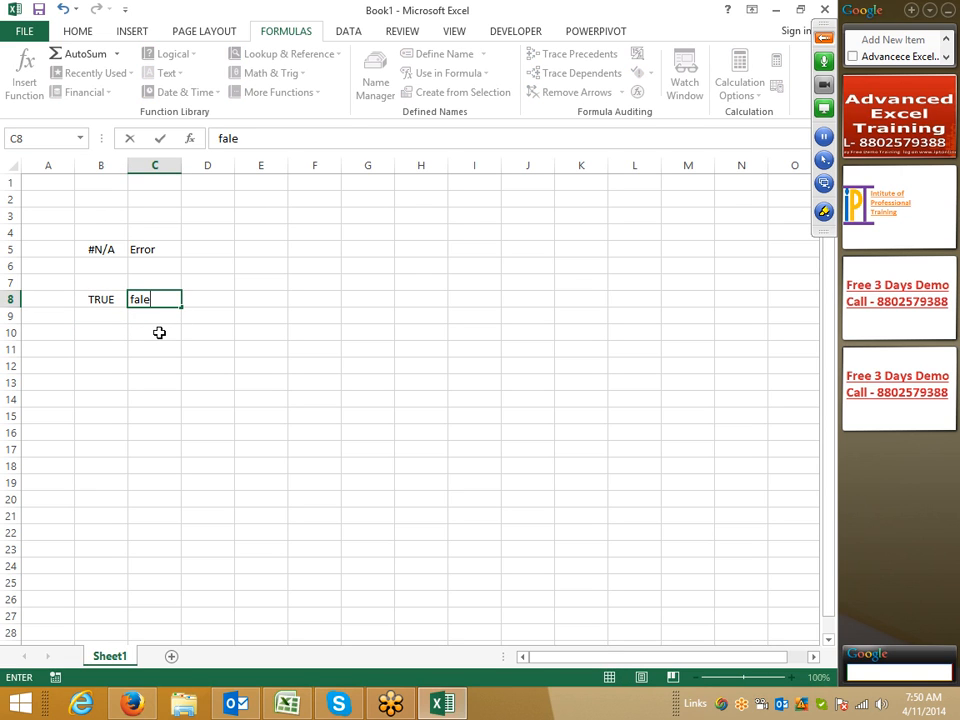
{"action": "key", "text": "BackSpace"}
{"action": "type", "text": "se"}
{"action": "key", "text": "Return"}
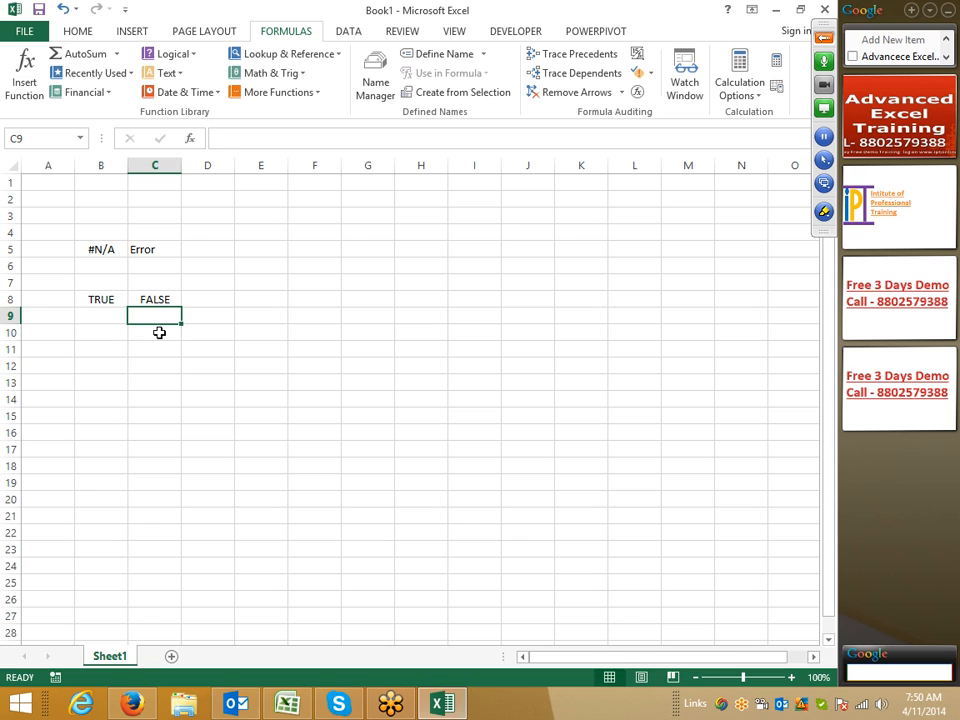
Enter the formula =XOR(B8,C8) in C9.
{"action": "type", "text": "="}
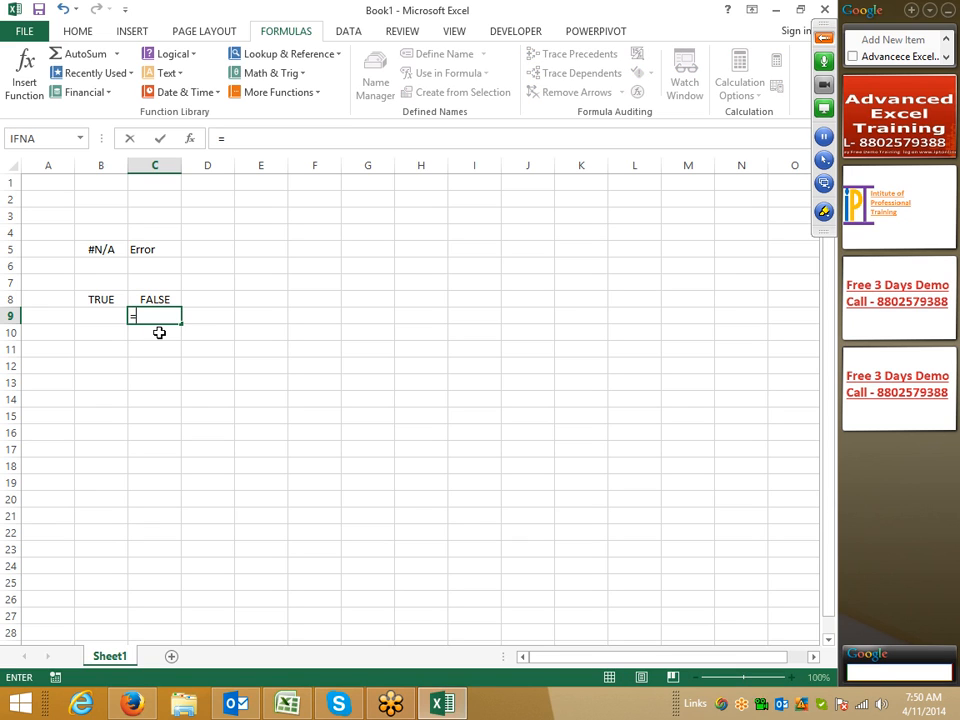
{"action": "type", "text": "xor"}
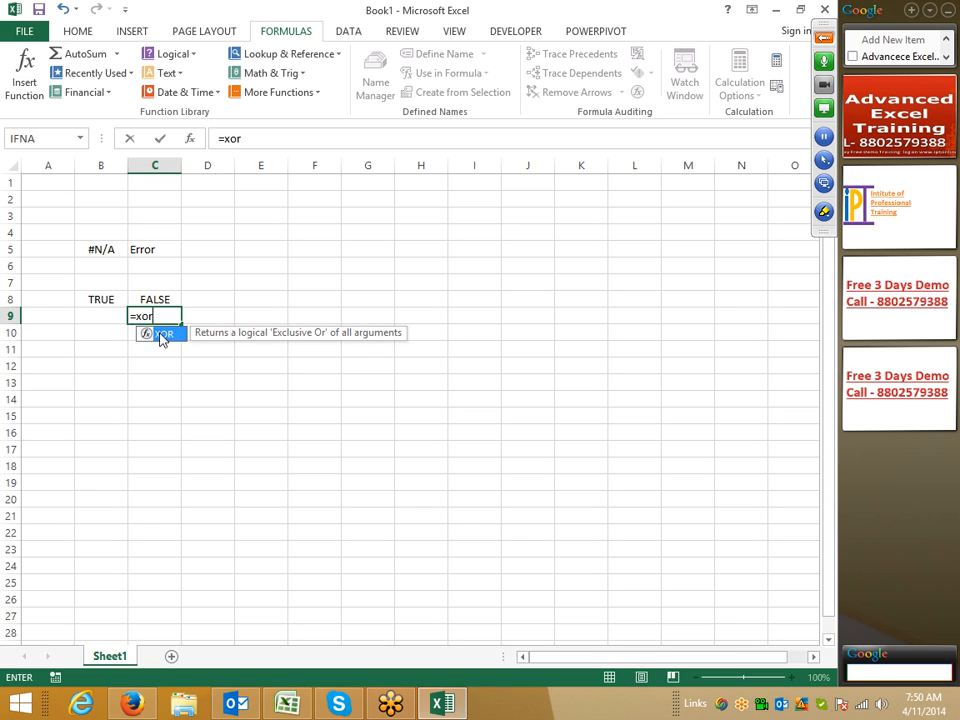
{"action": "double_click", "coordinate": [160, 334]}
{"action": "key", "text": "Left"}
{"action": "key", "text": "Up"}
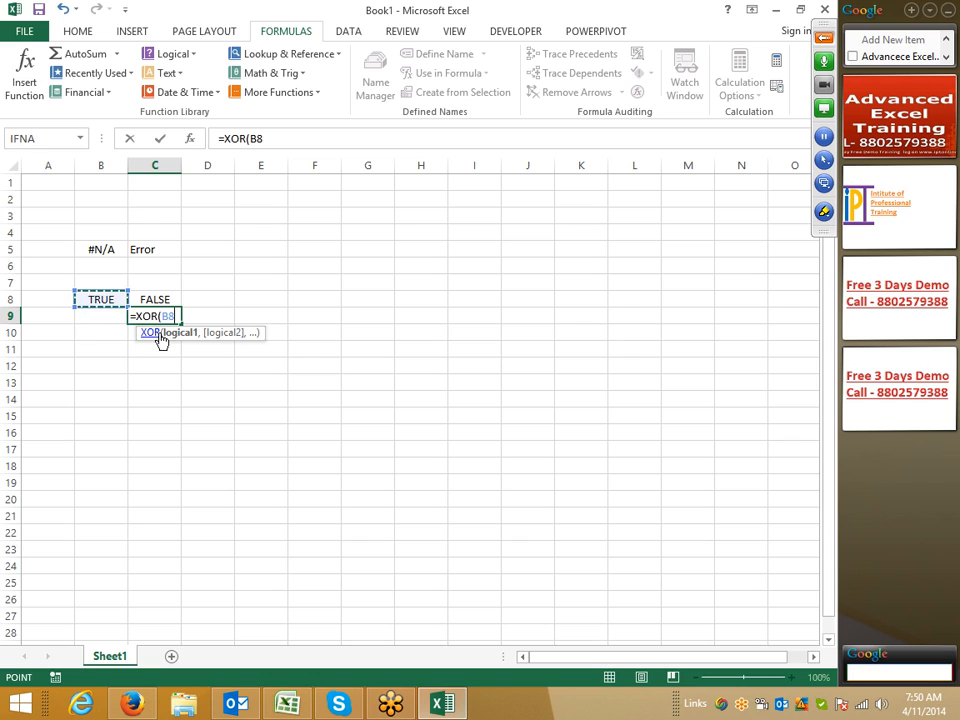
{"action": "type", "text": ","}
{"action": "key", "text": "Up"}
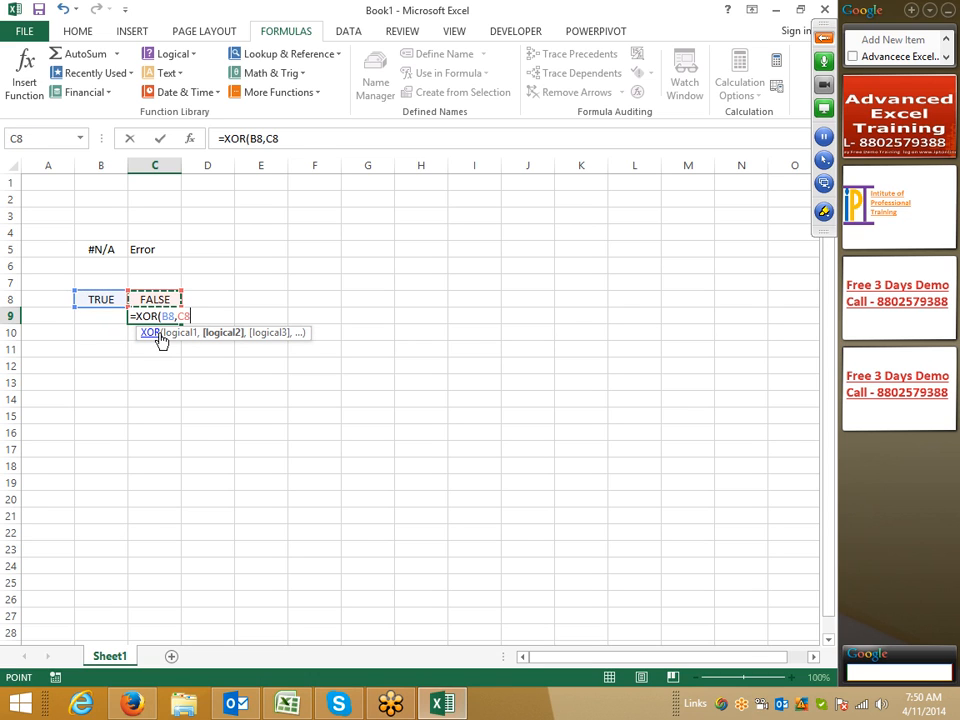
{"action": "type", "text": ")"}
{"action": "key", "text": "Return"}
{"action": "key", "text": "Up"}
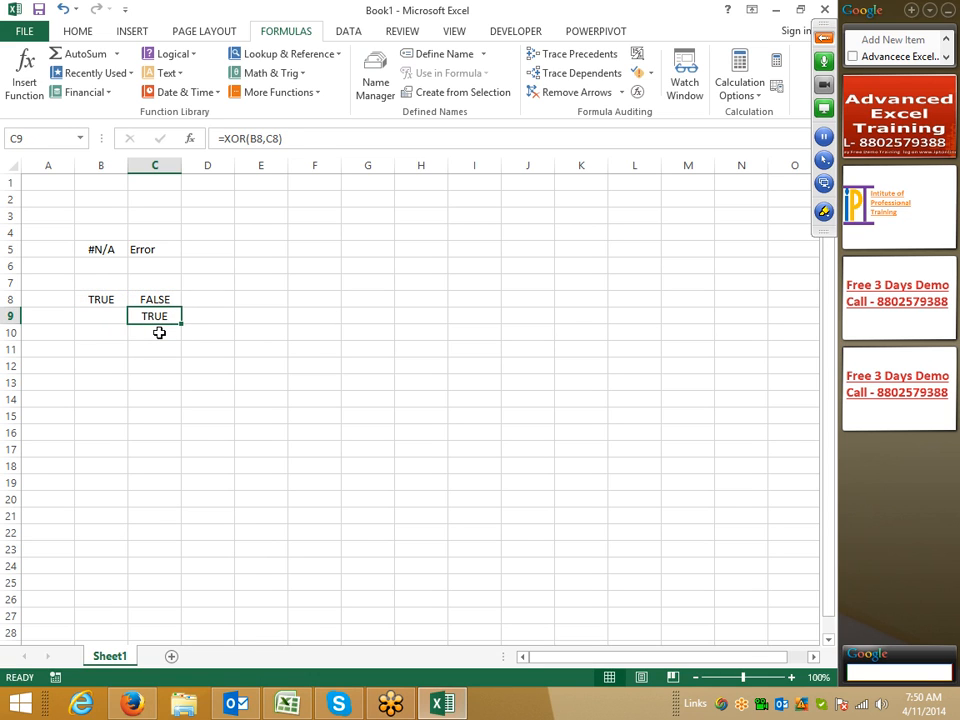
Set B8 to FALSE to test the XOR formula with two FALSE values.
{"action": "left_click", "coordinate": [103, 300]}
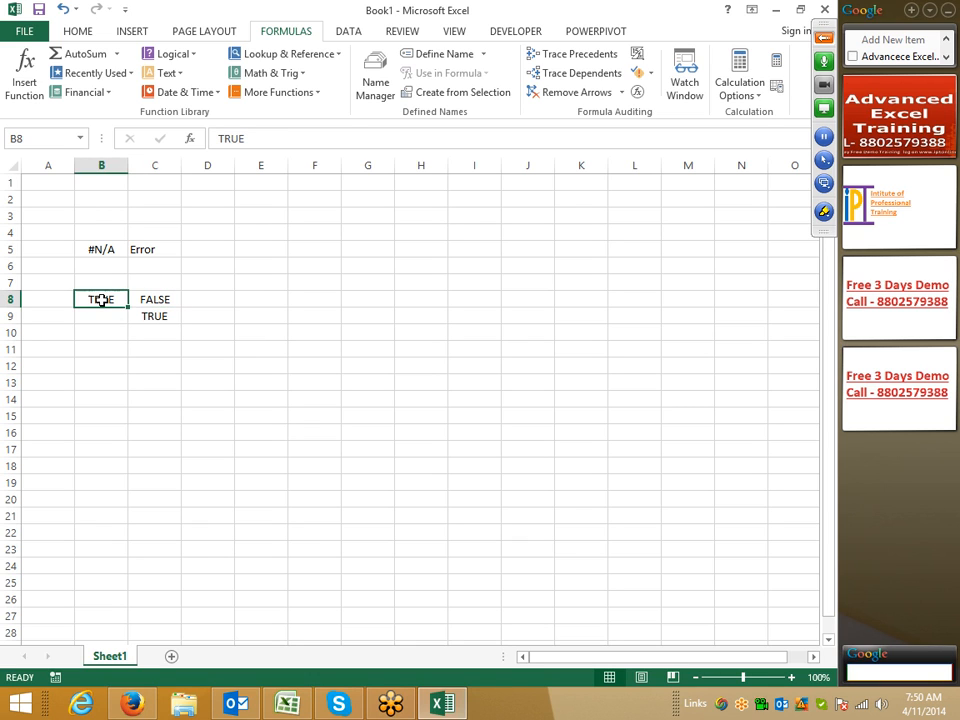
{"action": "type", "text": "false"}
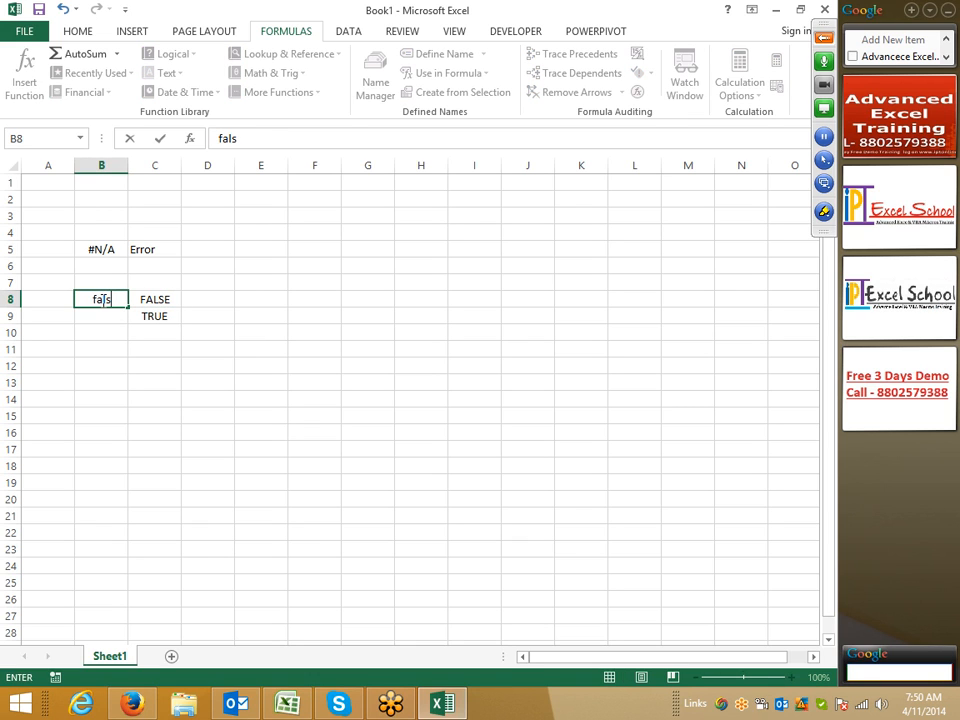
{"action": "key", "text": "Return"}
{"action": "left_click", "coordinate": [102, 300]}
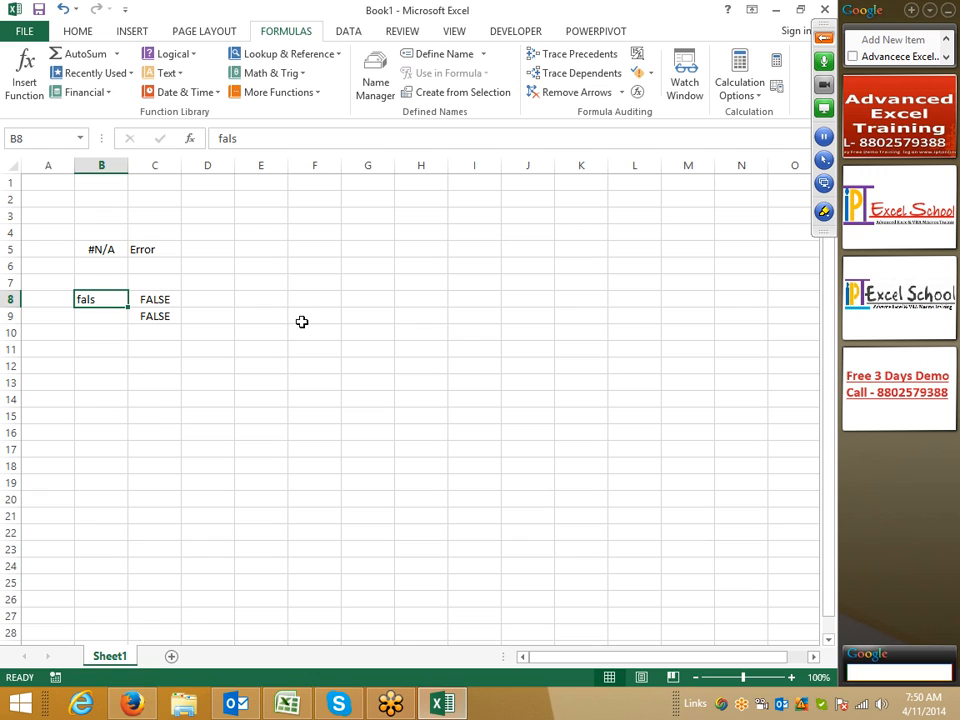
{"action": "type", "text": "false"}
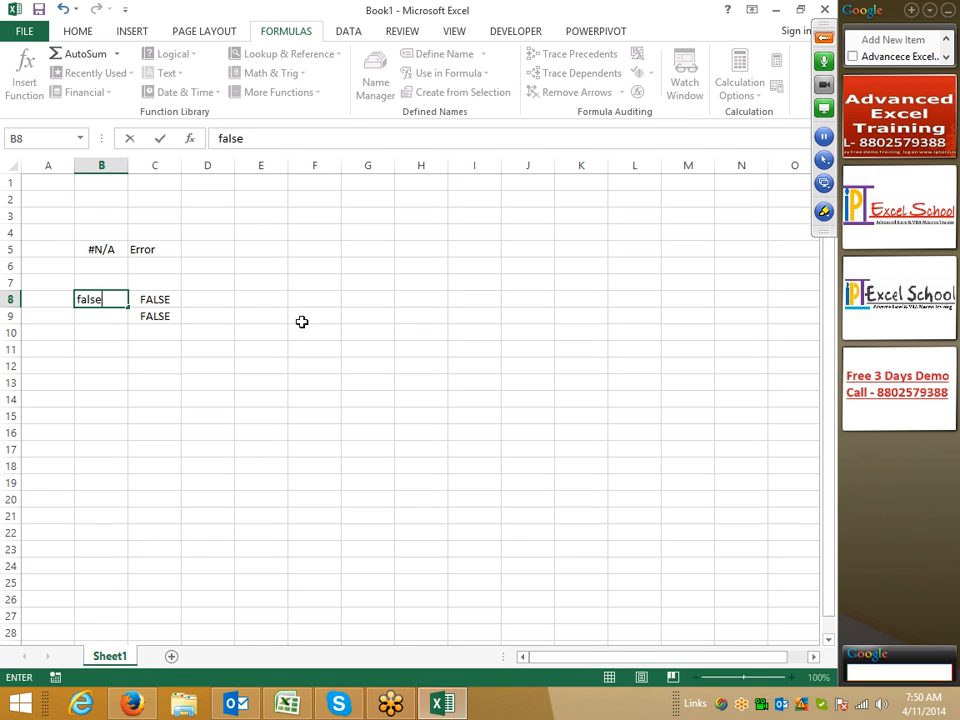
{"action": "key", "text": "Return"}
Set B8 and then C8 to TRUE to test the XOR formula with two TRUE values.
{"action": "key", "text": "Up"}
{"action": "type", "text": "true"}
{"action": "key", "text": "Return"}
{"action": "key", "text": "Up"}
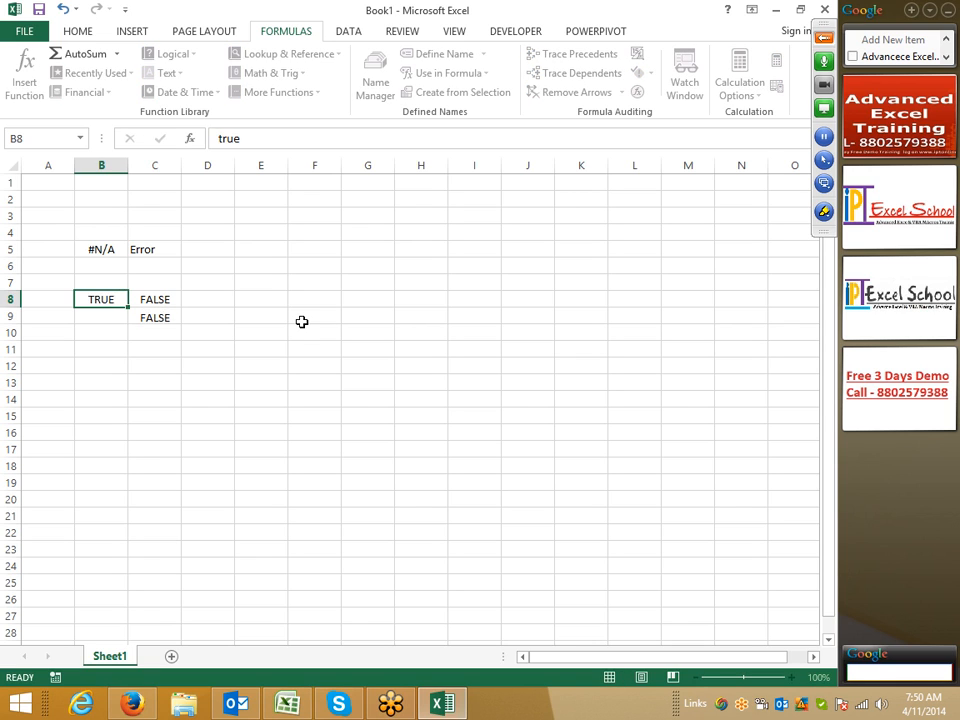
{"action": "key", "text": "Down"}
{"action": "key", "text": "Right"}
{"action": "key", "text": "Up"}
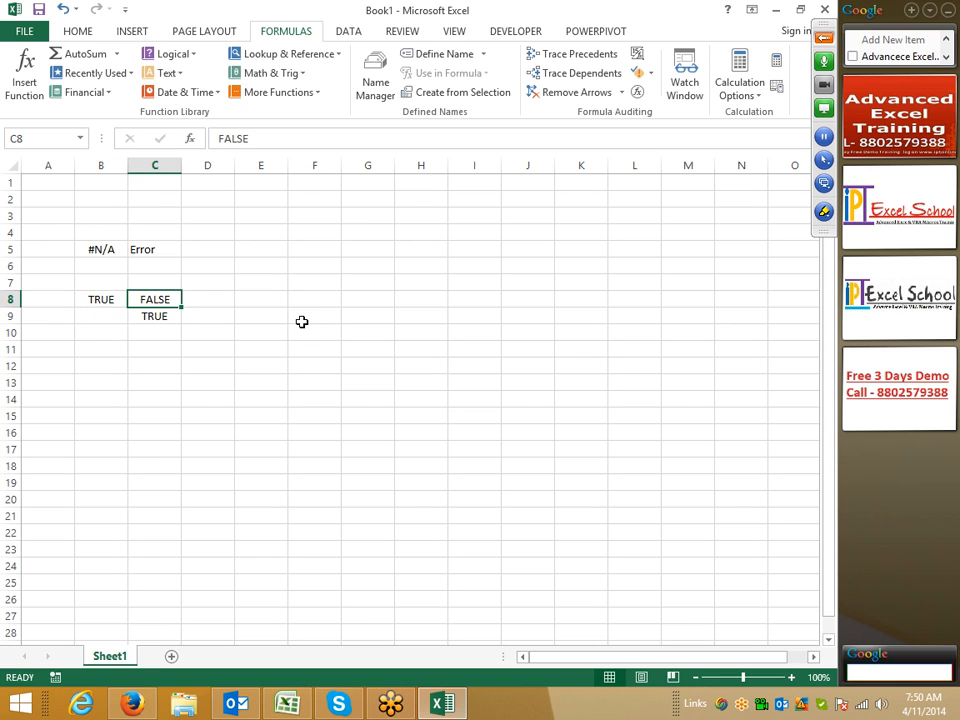
{"action": "type", "text": "true"}
{"action": "key", "text": "Return"}
{"action": "key", "text": "Up"}
Set B8 to FALSE to test the XOR formula with one FALSE and one TRUE value.
{"action": "key", "text": "Left"}
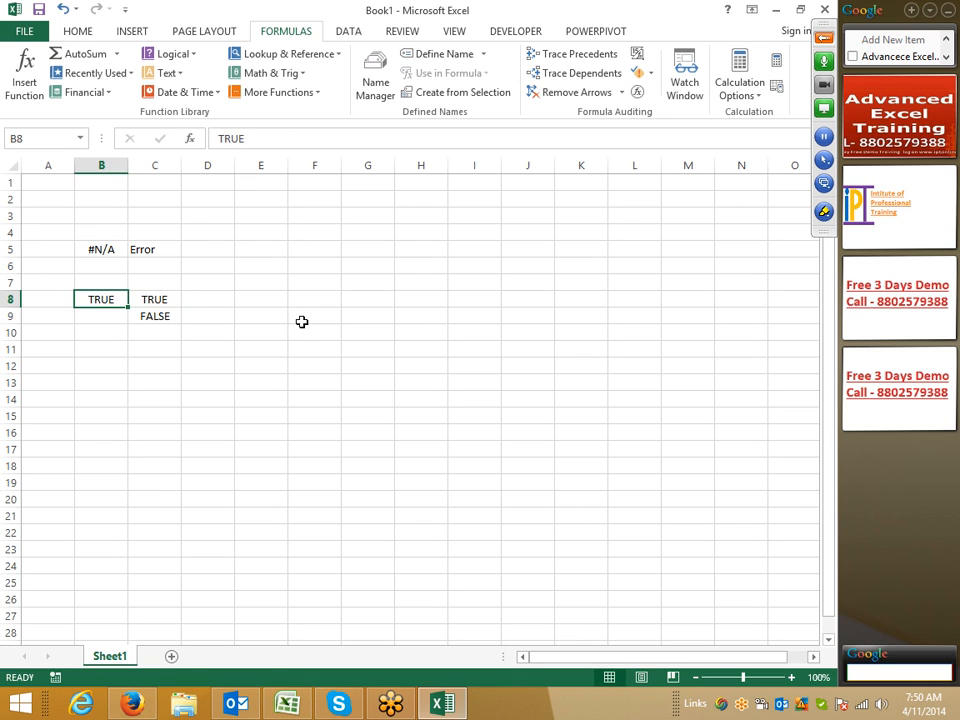
{"action": "type", "text": "false"}
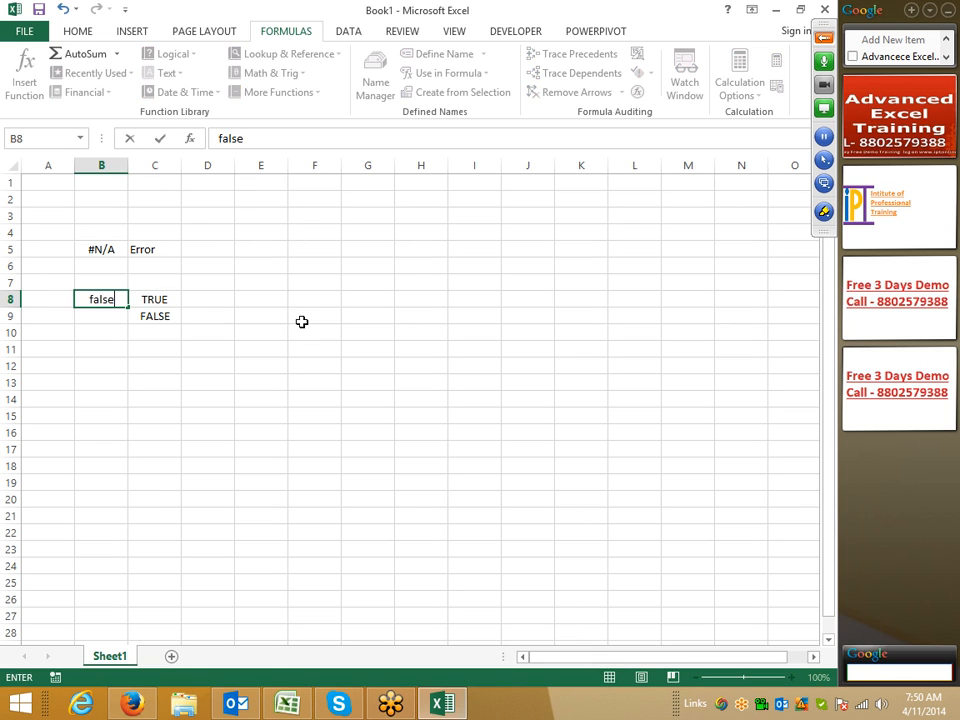
{"action": "key", "text": "Return"}
{"action": "key", "text": "Right"}
{"action": "key", "text": "Up"}
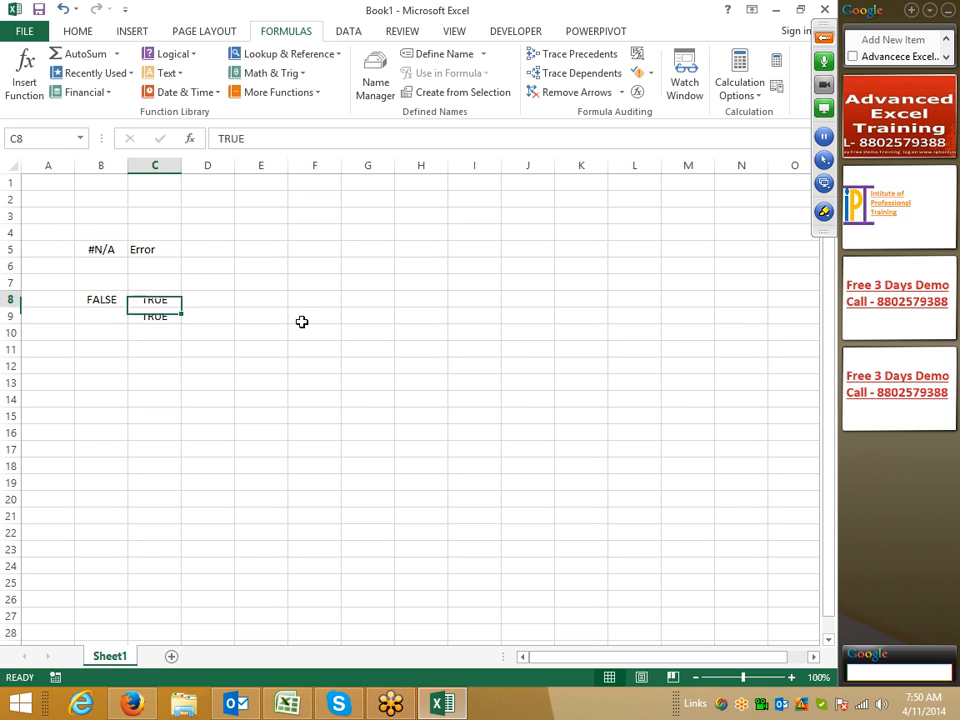
Set B8 to TRUE and C8 to FALSE to test the XOR formula with the mixed values reversed.
{"action": "key", "text": "Left"}
{"action": "type", "text": "true"}
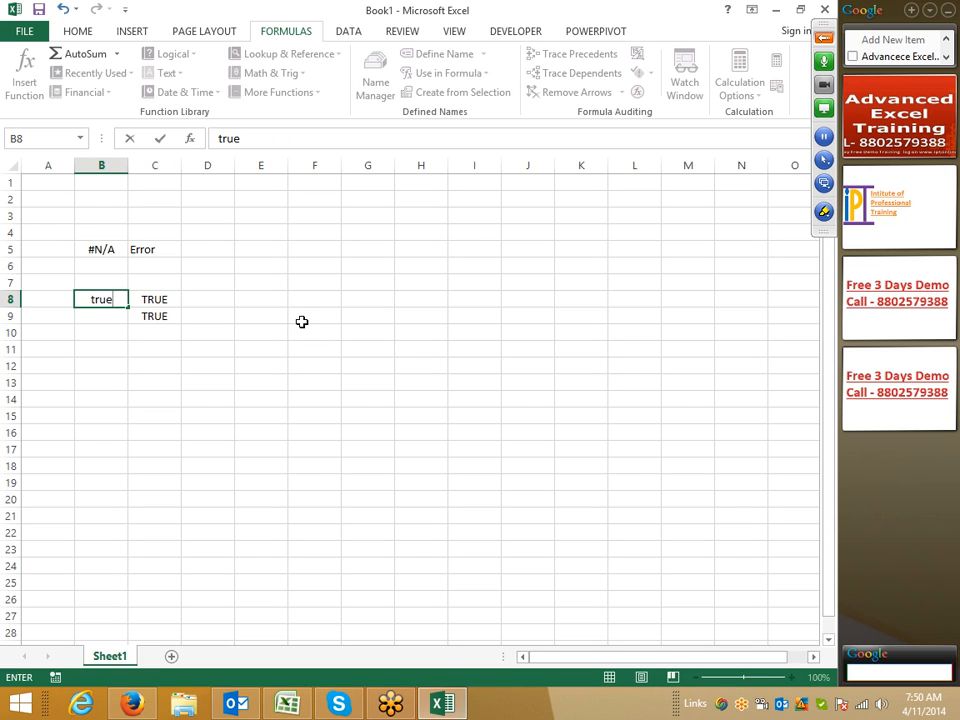
{"action": "key", "text": "Return"}
{"action": "key", "text": "Right"}
{"action": "key", "text": "Up"}
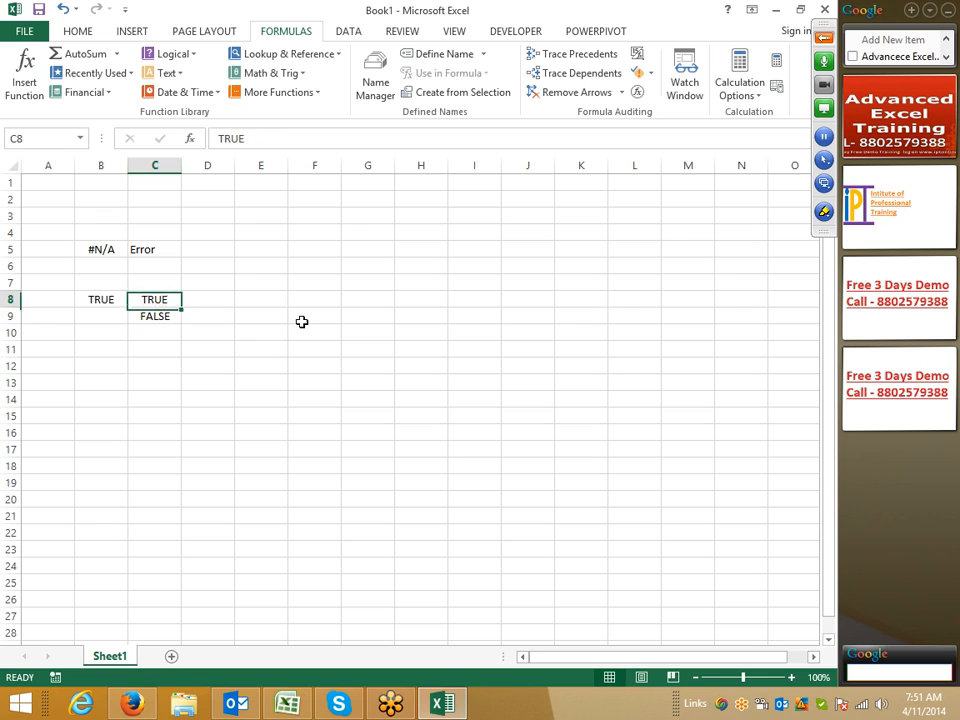
{"action": "type", "text": "false"}
{"action": "key", "text": "Return"}
Examine the XOR formula in C9, its two inputs in B8:C8, and the list of logical functions.
{"action": "left_click", "coordinate": [90, 282]}
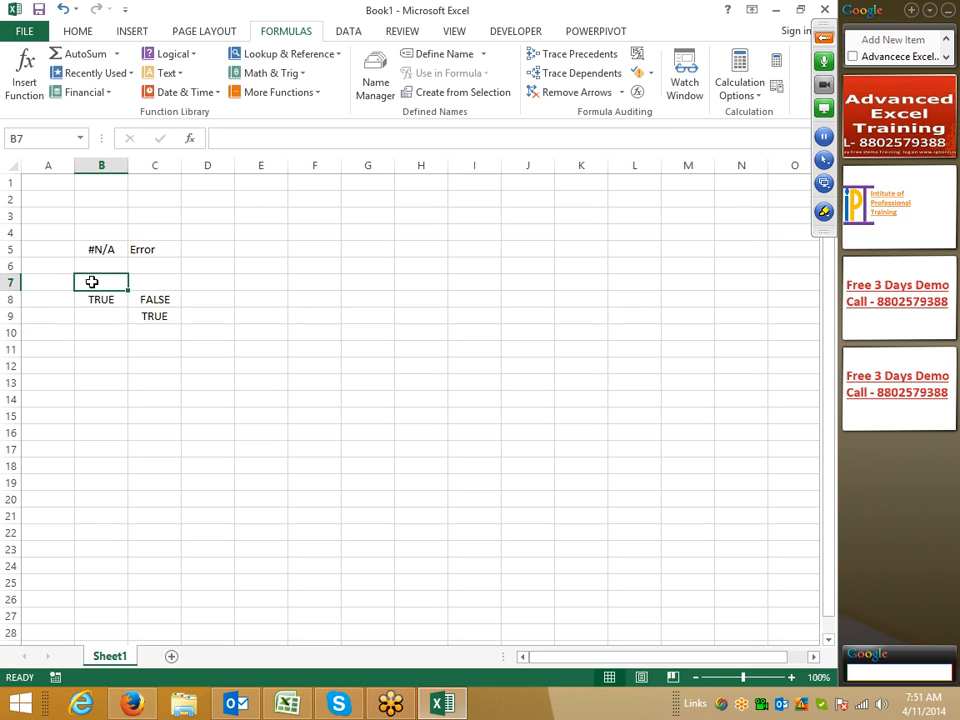
{"action": "left_click_drag", "start_coordinate": [100, 282], "coordinate": [148, 302]}
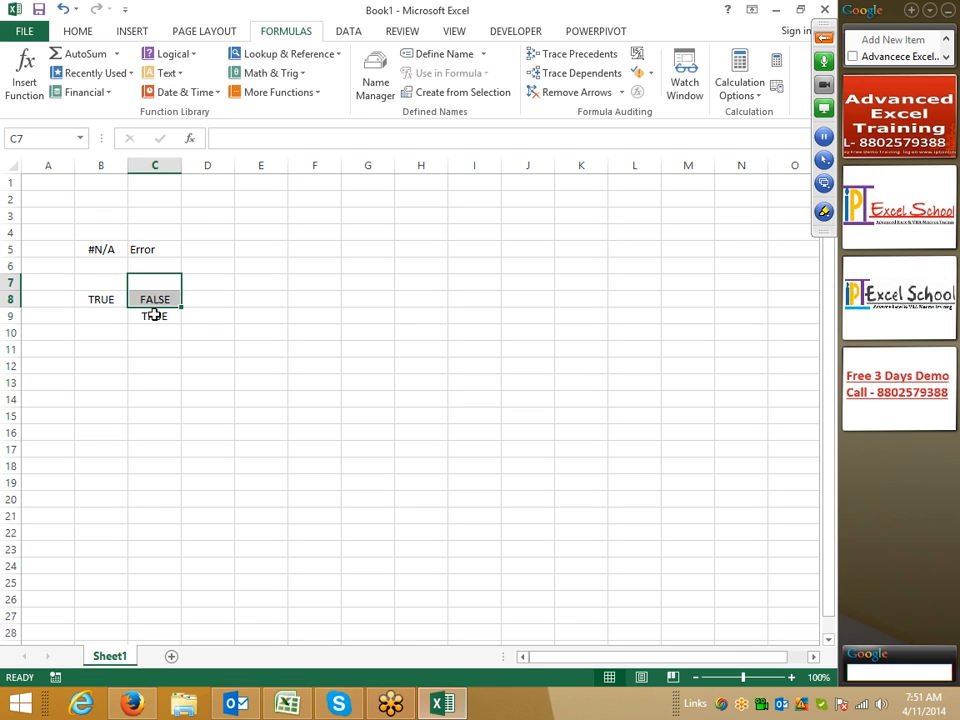
{"action": "left_click", "coordinate": [152, 314]}
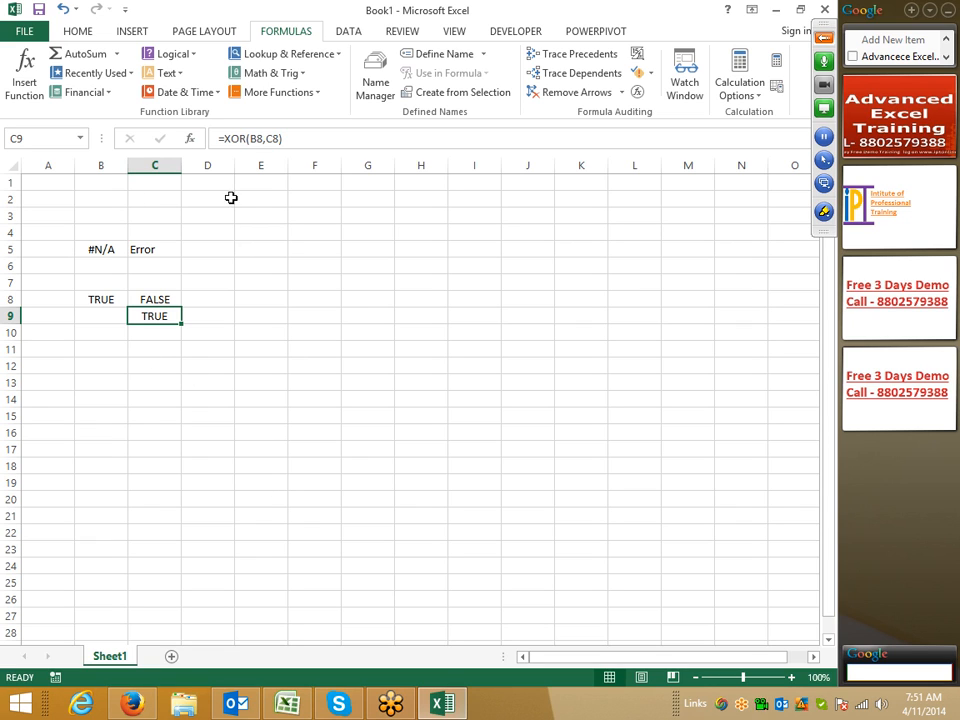
{"action": "mouse_move", "coordinate": [291, 704]}
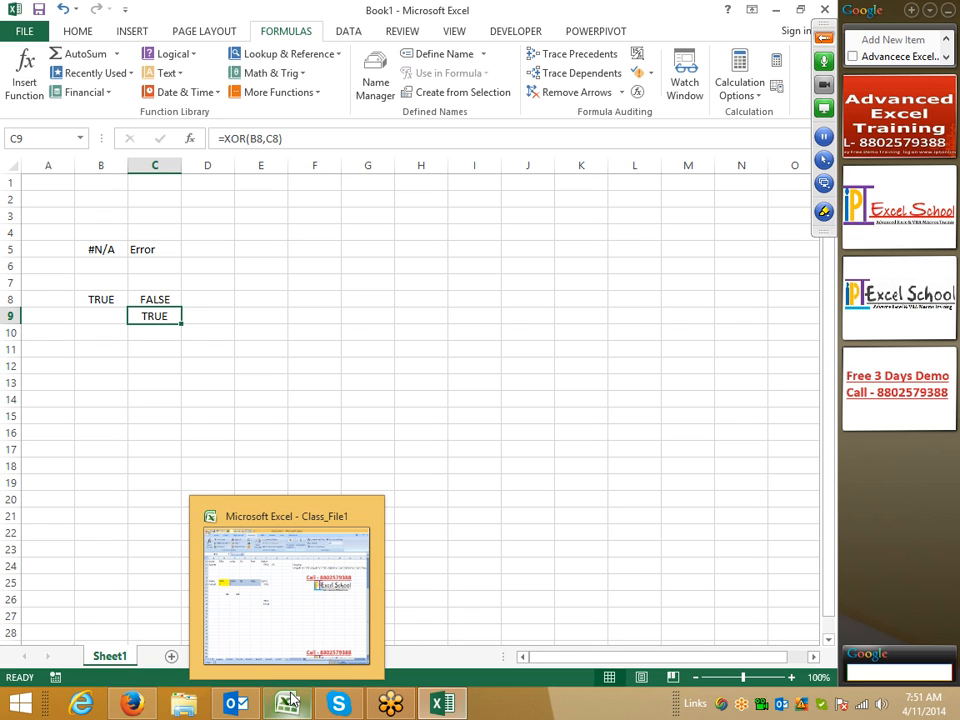
{"action": "left_click", "coordinate": [284, 316]}
{"action": "left_click", "coordinate": [153, 317]}
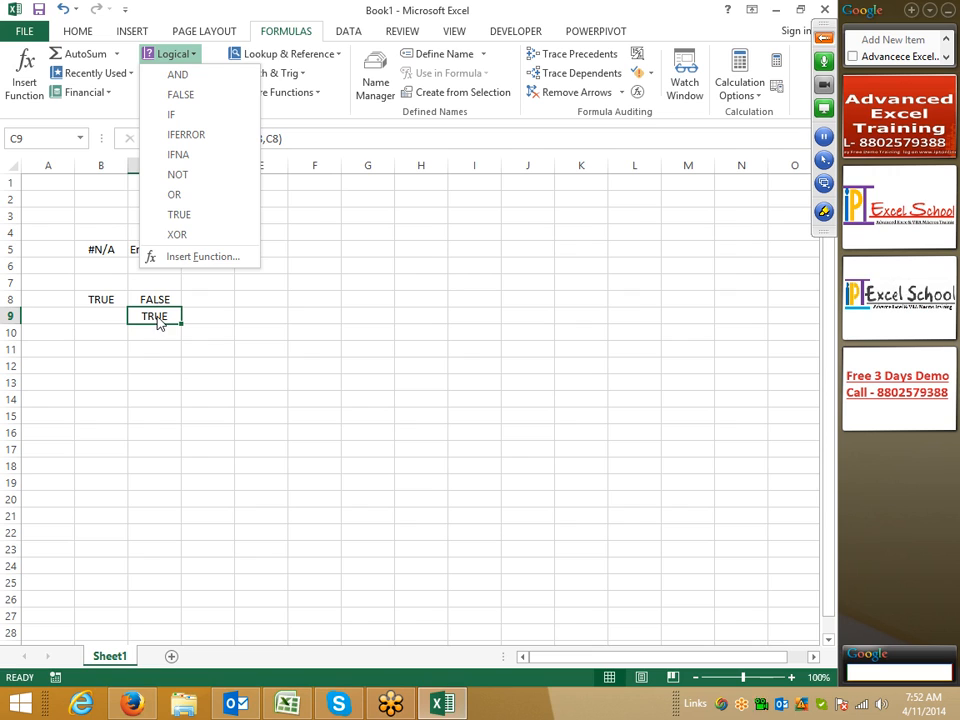
{"action": "left_click", "coordinate": [329, 330]}
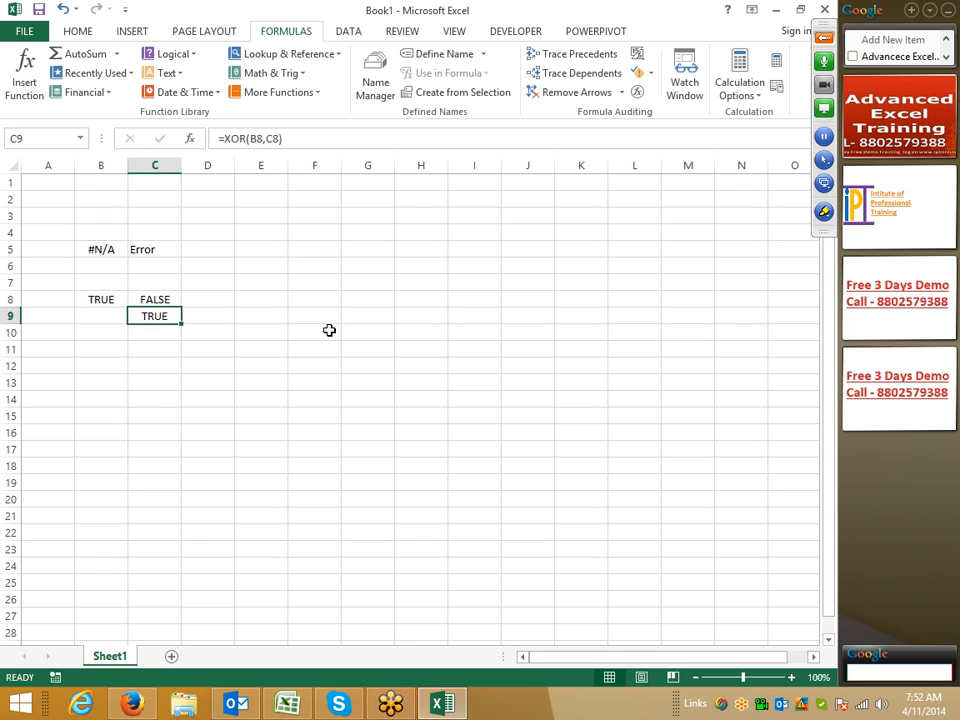
{"action": "left_click_drag", "start_coordinate": [86, 301], "coordinate": [179, 301]}
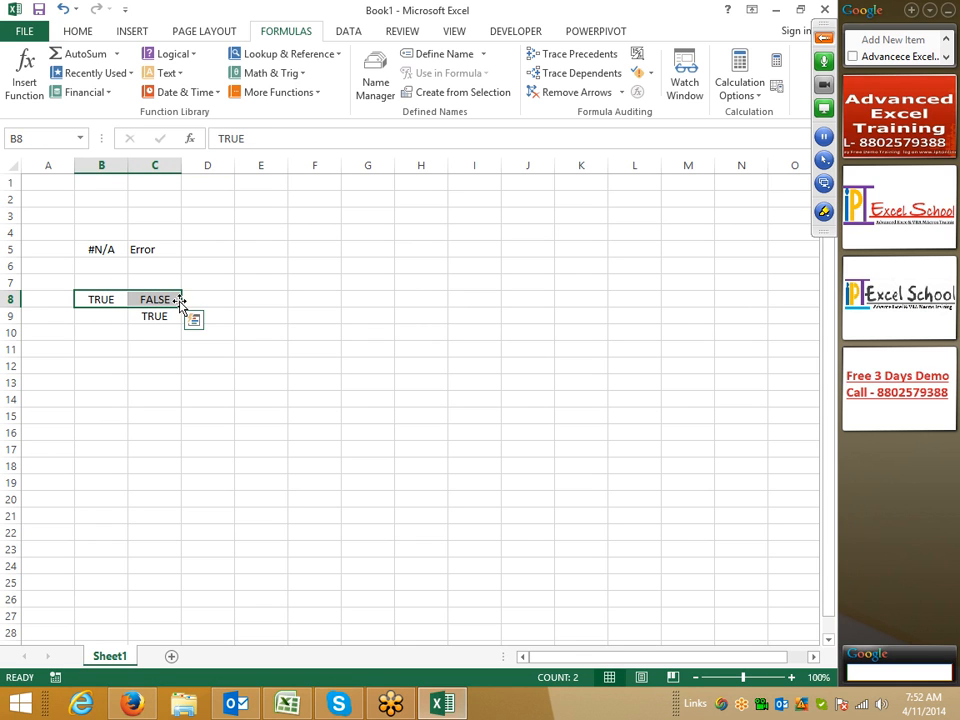
Switch to the Class_File1 workbook and select the empty cell B28 below the existing data.
{"action": "left_click", "coordinate": [288, 705]}
{"action": "left_click_drag", "start_coordinate": [108, 415], "coordinate": [317, 424]}
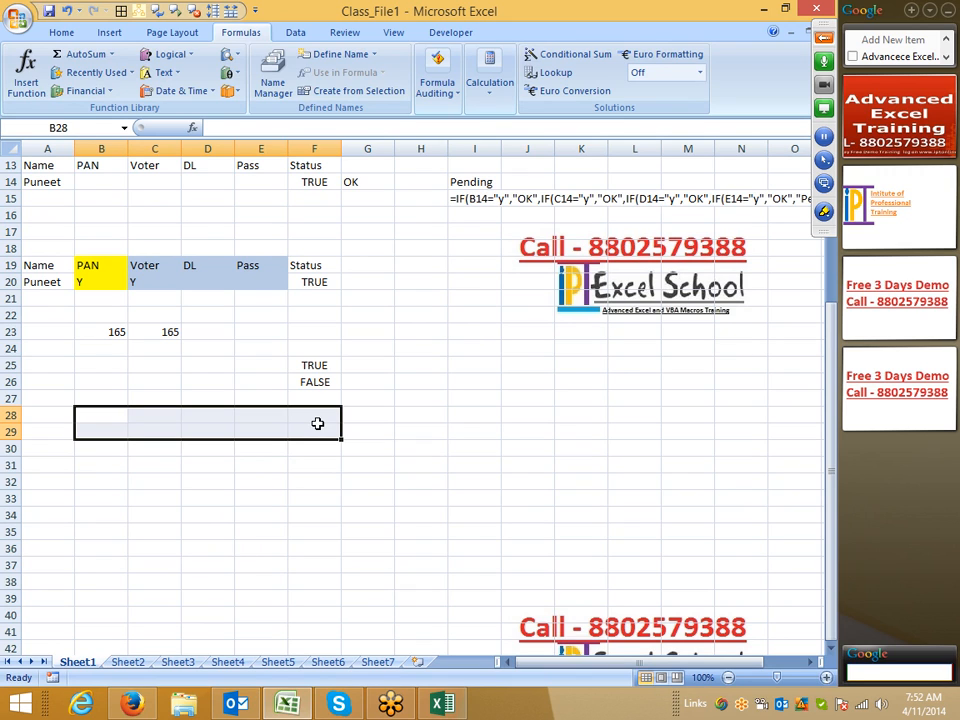
{"action": "left_click", "coordinate": [131, 392]}
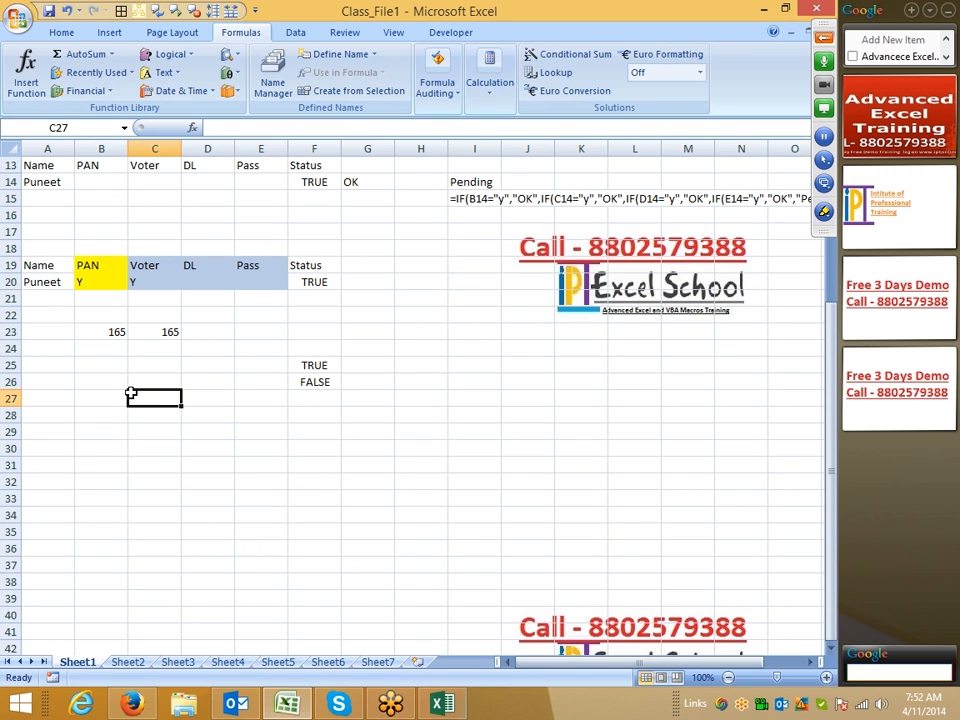
{"action": "left_click", "coordinate": [217, 395]}
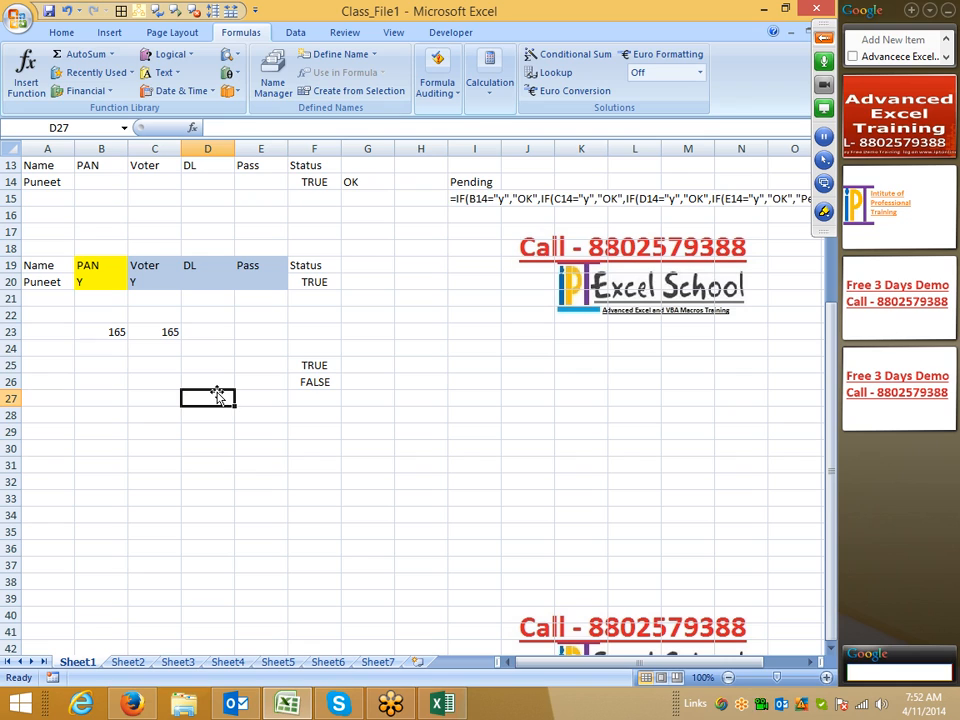
{"action": "left_click", "coordinate": [168, 397]}
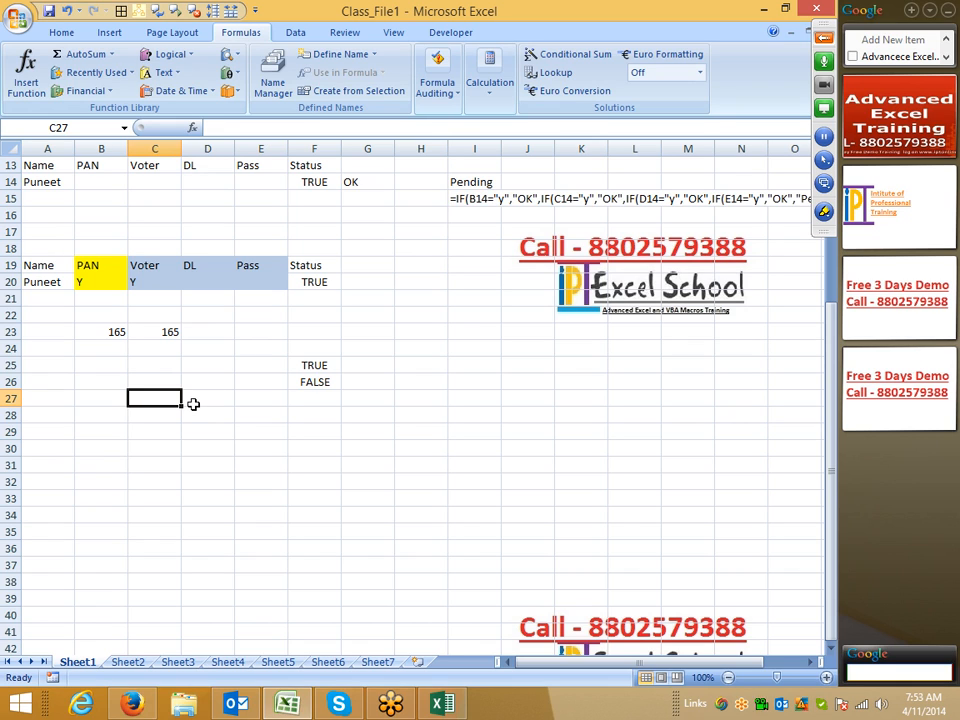
{"action": "left_click_drag", "start_coordinate": [178, 397], "coordinate": [197, 397]}
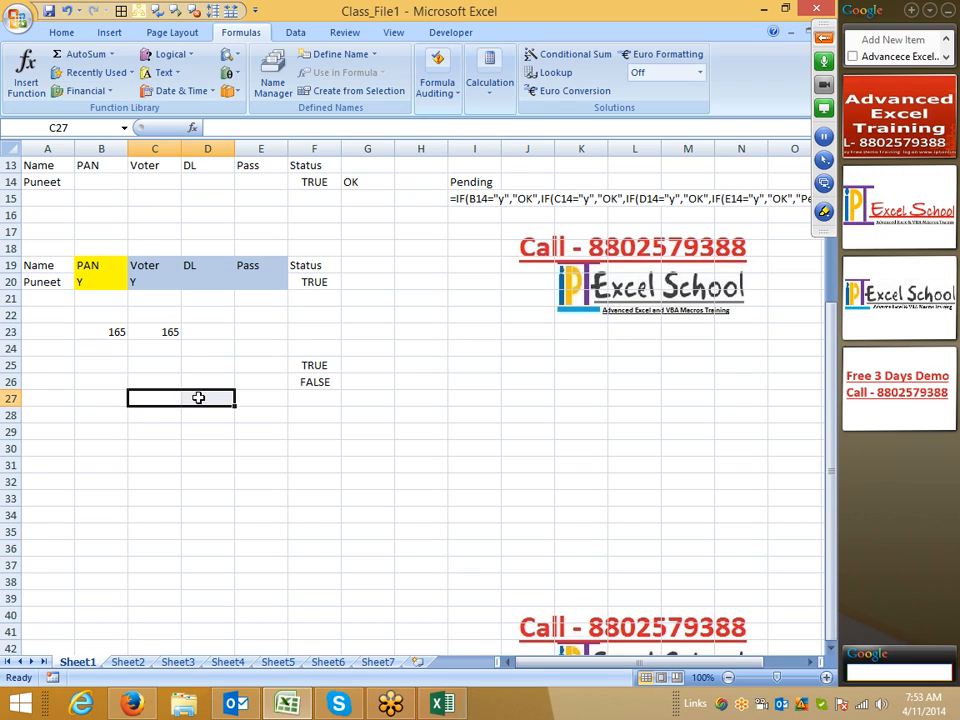
{"action": "left_click_drag", "start_coordinate": [167, 397], "coordinate": [211, 397]}
{"action": "left_click", "coordinate": [107, 430]}
{"action": "left_click", "coordinate": [109, 413]}
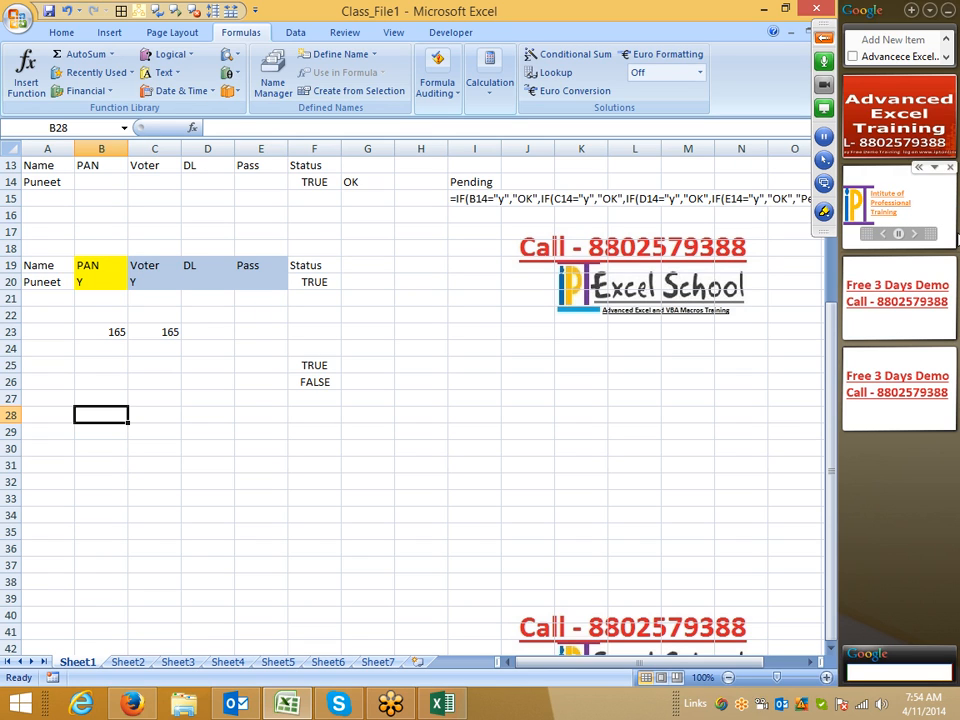
Expand the GoToMeeting control panel and return to the workbook.
{"action": "left_click", "coordinate": [824, 38]}
{"action": "left_click", "coordinate": [655, 152]}
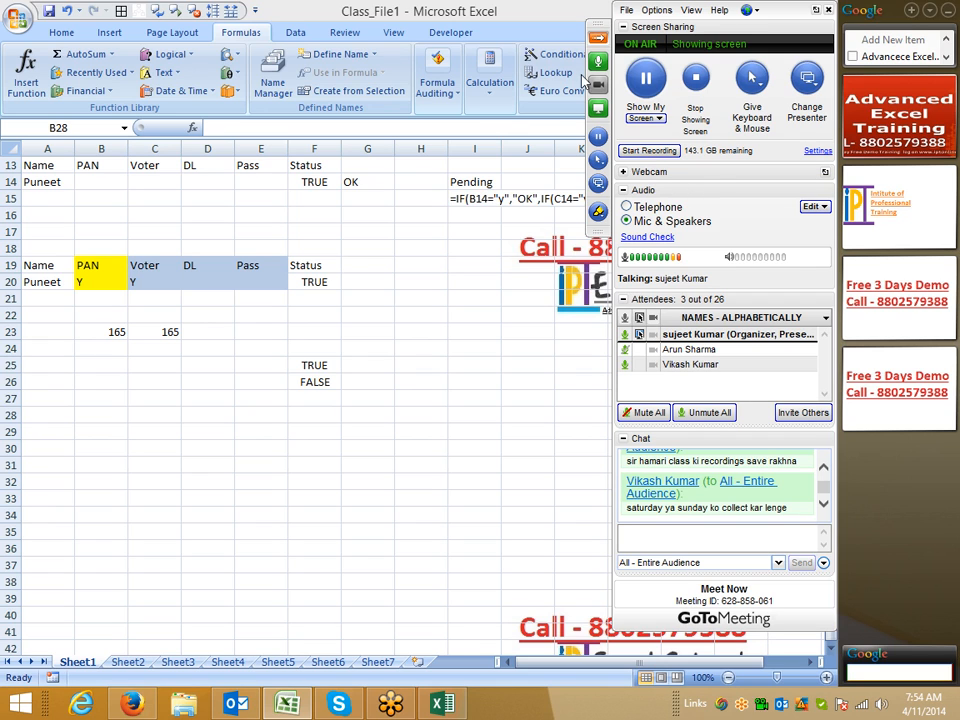
{"action": "left_click", "coordinate": [302, 137]}
Add two option button form controls side by side in row 29, between columns C and E.
{"action": "left_click", "coordinate": [450, 32]}
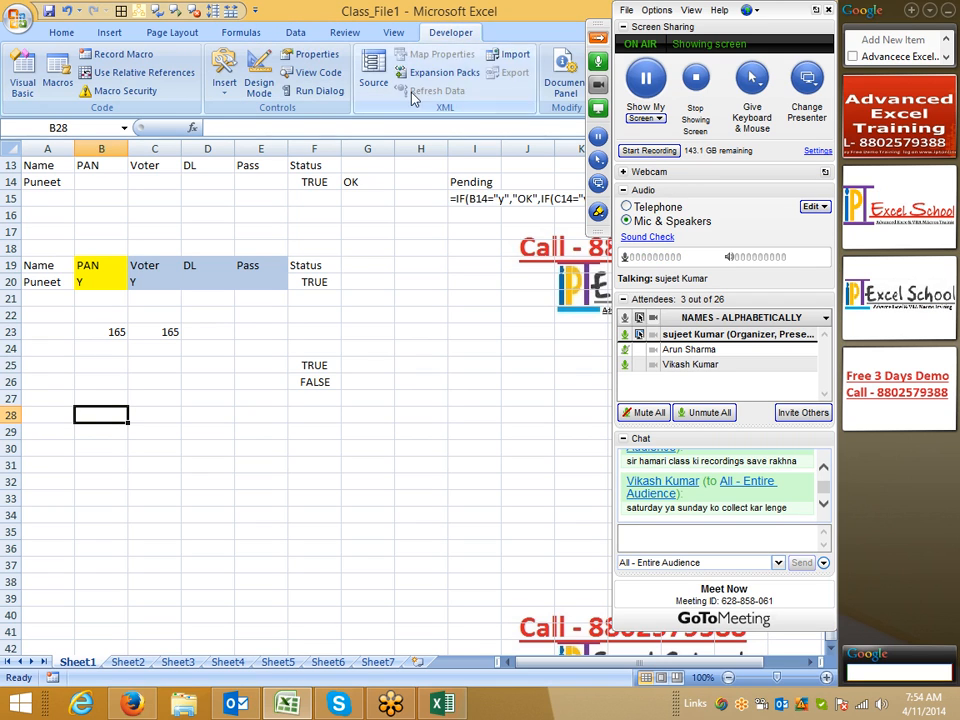
{"action": "left_click", "coordinate": [224, 84]}
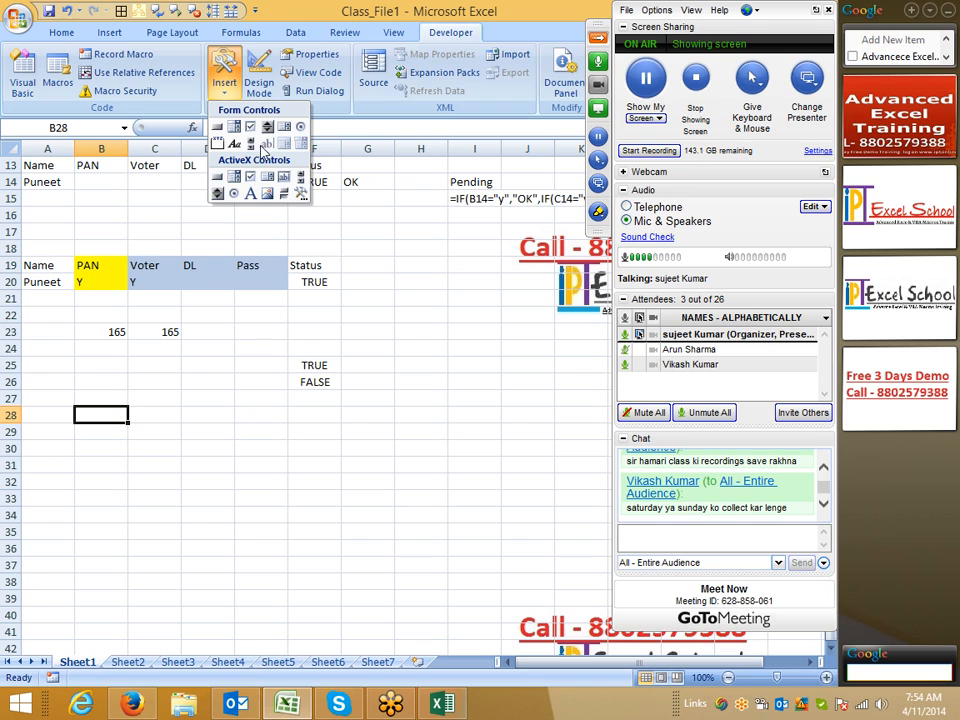
{"action": "left_click", "coordinate": [300, 133]}
{"action": "left_click_drag", "start_coordinate": [133, 425], "coordinate": [280, 452]}
{"action": "left_click", "coordinate": [250, 481]}
Alternate between the two option buttons to show single choice, ending with the first one selected.
{"action": "left_click", "coordinate": [141, 436]}
{"action": "left_click", "coordinate": [222, 437]}
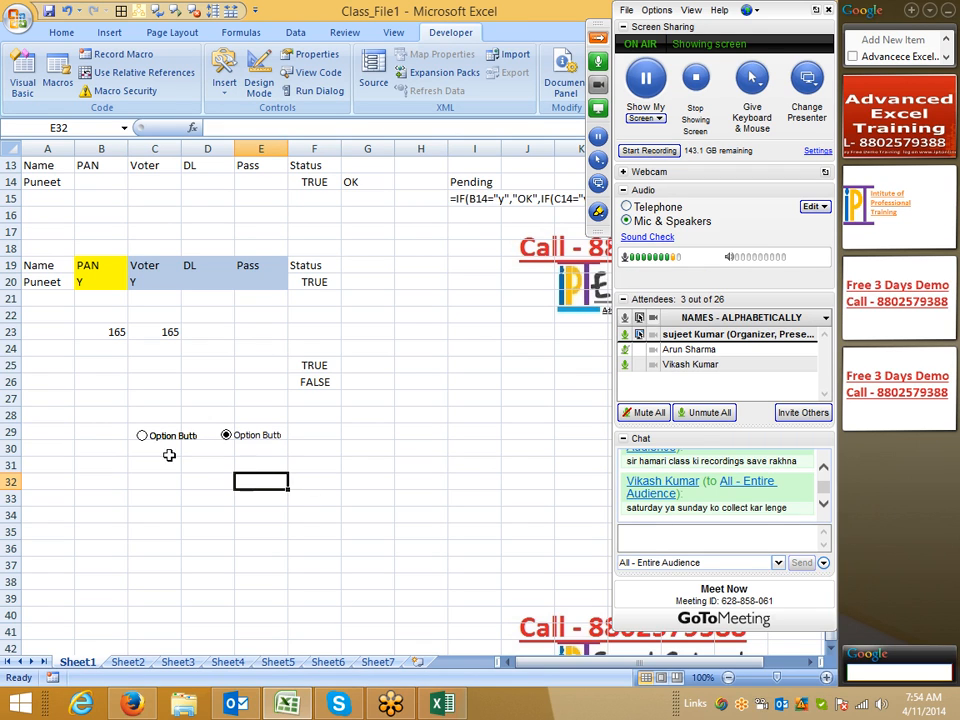
{"action": "left_click", "coordinate": [171, 447]}
{"action": "left_click", "coordinate": [314, 448]}
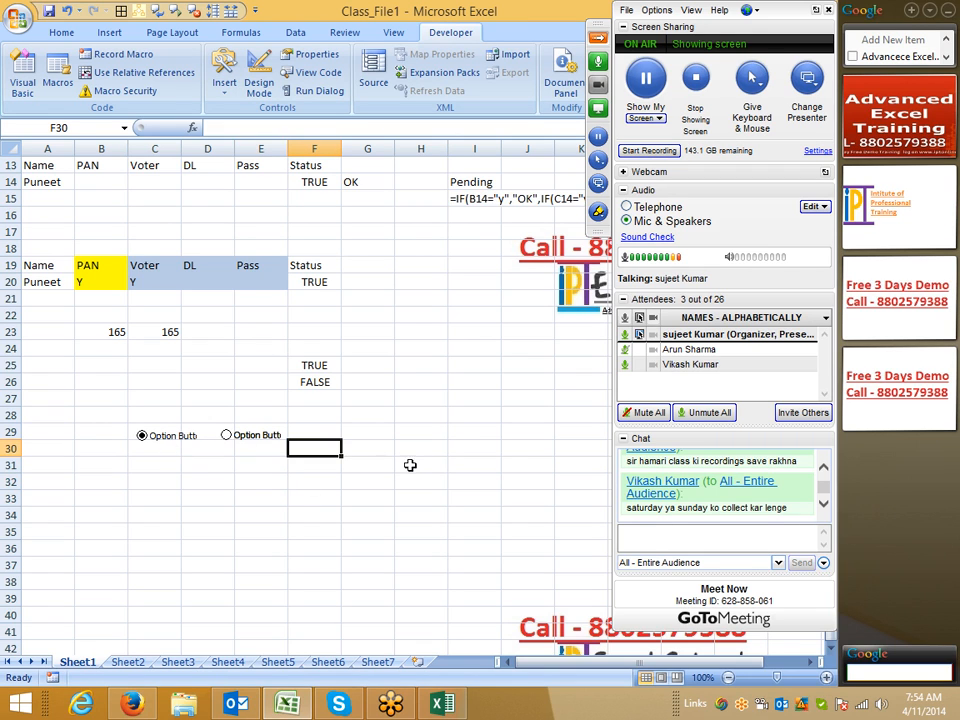
Add two check box form controls, one below the other, starting in column H around rows 25 to 27.
{"action": "left_click", "coordinate": [224, 76]}
{"action": "left_click", "coordinate": [250, 126]}
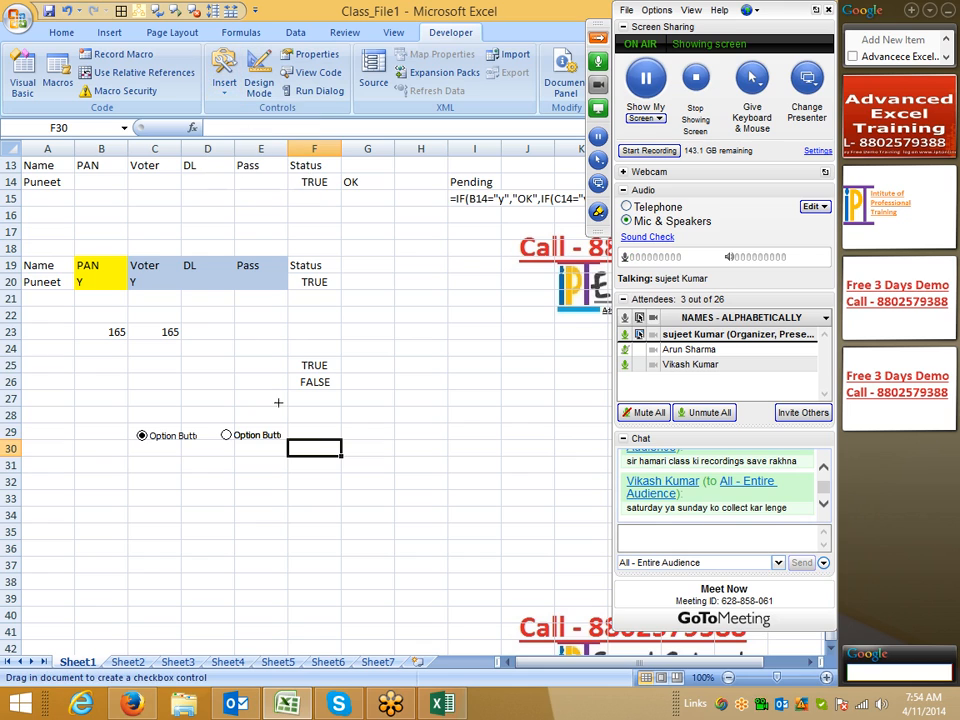
{"action": "left_click_drag", "start_coordinate": [403, 363], "coordinate": [432, 405]}
{"action": "left_click", "coordinate": [420, 446]}
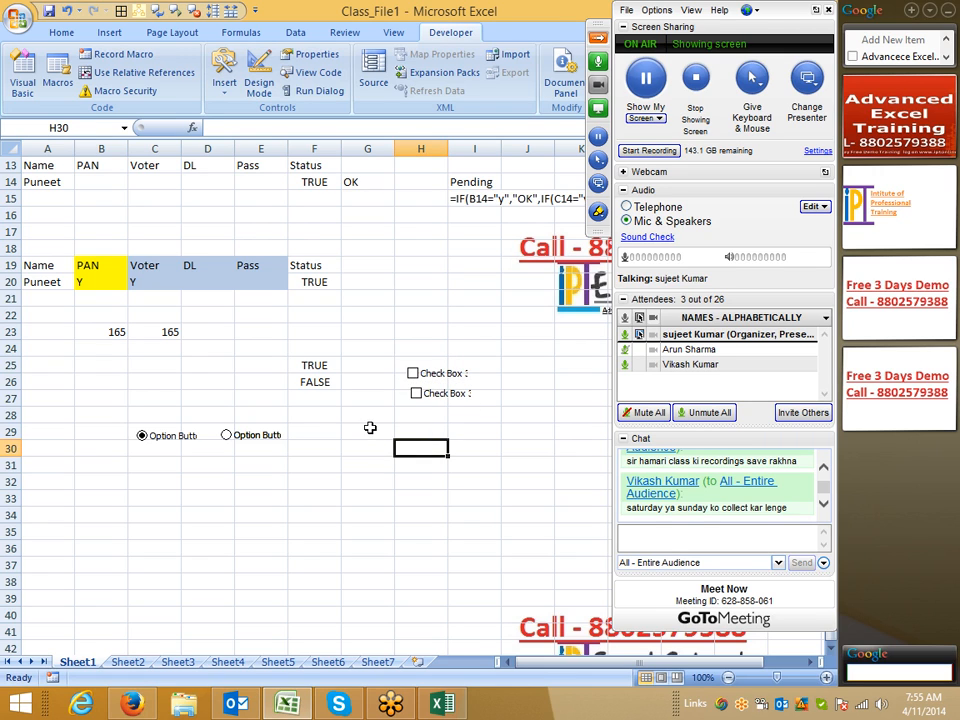
{"action": "left_click", "coordinate": [236, 445]}
{"action": "left_click", "coordinate": [172, 436]}
Try to shift the second check box slightly to align it with the first, and undo the change.
{"action": "left_click", "coordinate": [451, 395], "text": "ctrl"}
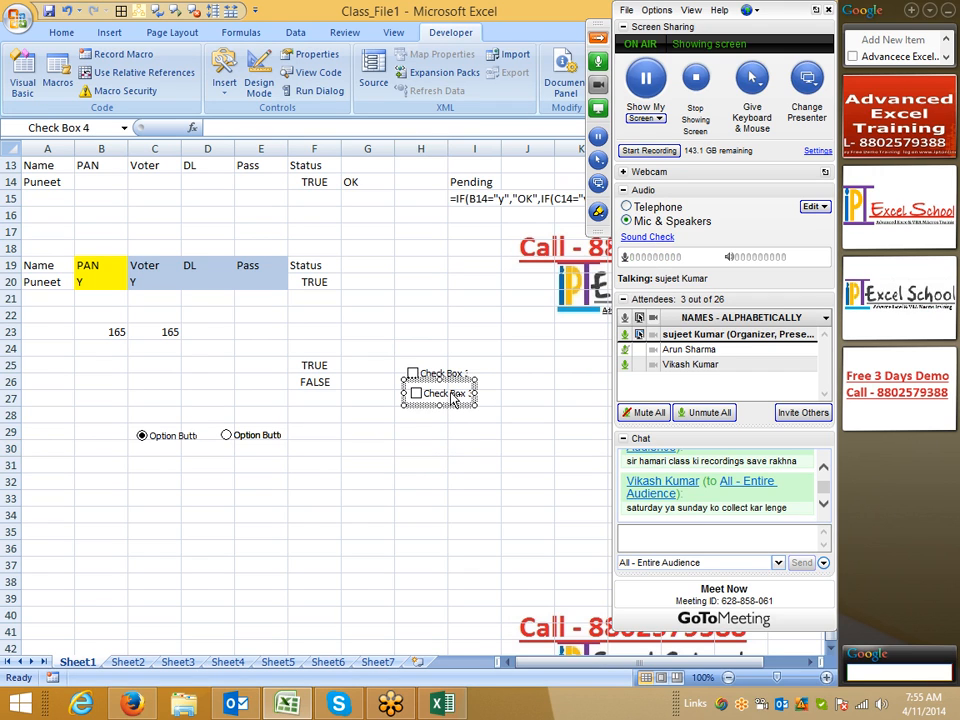
{"action": "left_click_drag", "start_coordinate": [452, 394], "coordinate": [450, 394]}
{"action": "left_click", "coordinate": [425, 432]}
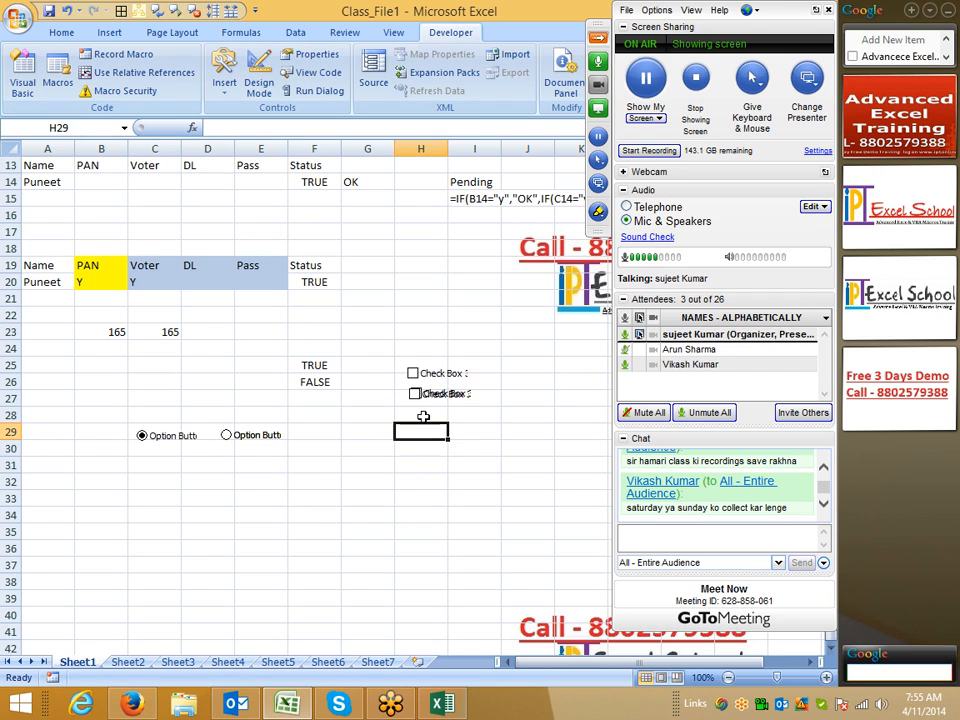
{"action": "key", "text": "ctrl+z"}
Nudge the second check box left in small increments until it lines up with the one above.
{"action": "key", "text": "Left"}
{"action": "key", "text": "Left"}
{"action": "key", "text": "Left"}
{"action": "key", "text": "Left"}
{"action": "left_click", "coordinate": [412, 443]}
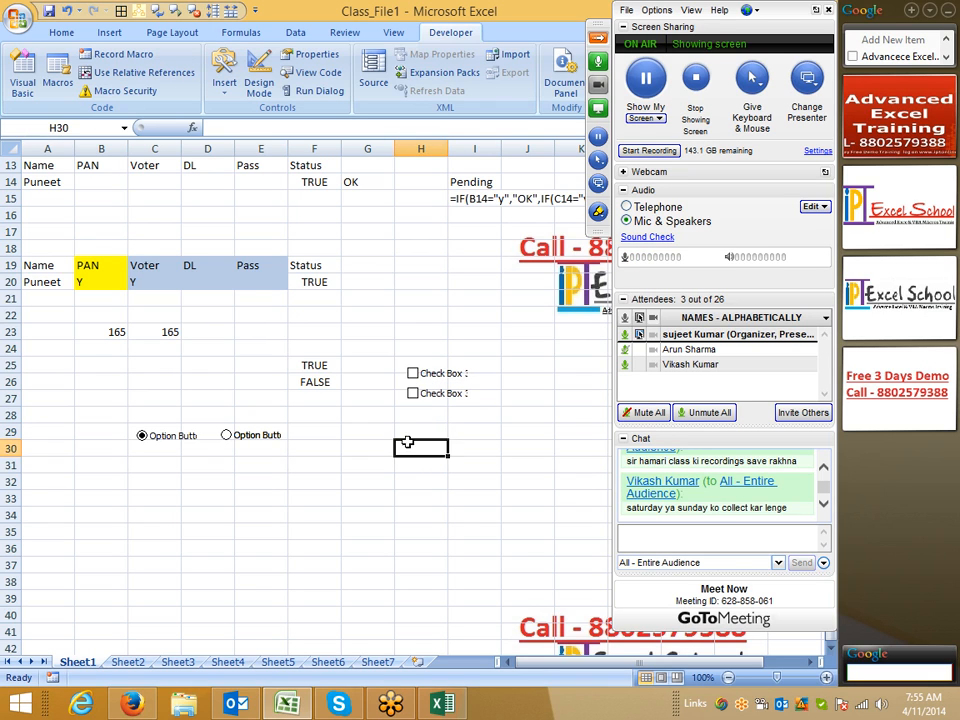
Link the upper check box to cell $G$23 in its control format settings.
{"action": "right_click", "coordinate": [430, 369]}
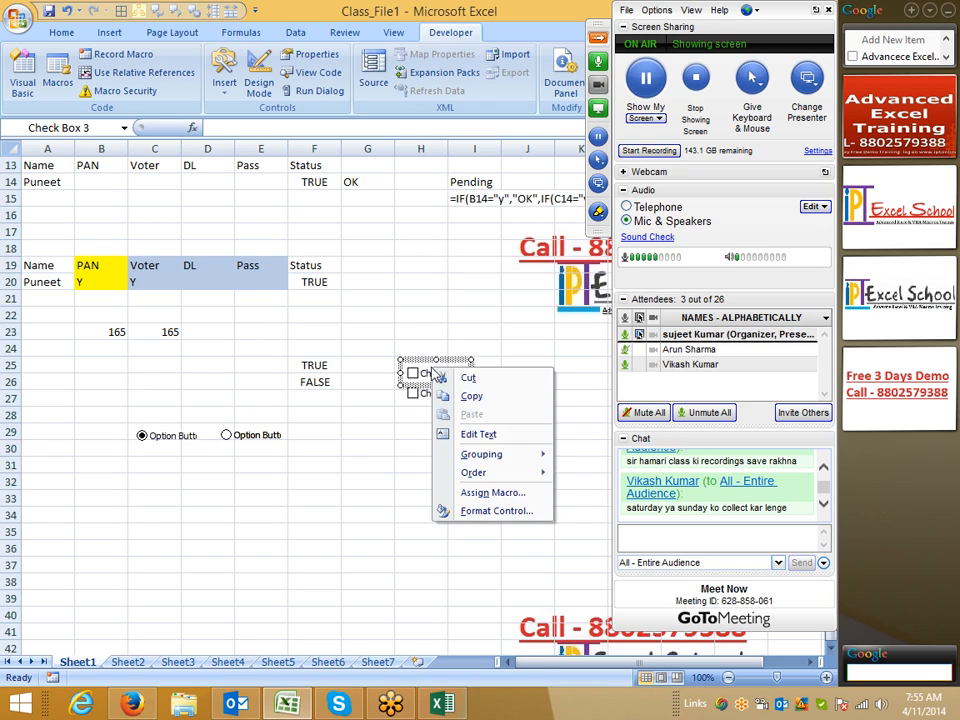
{"action": "left_click", "coordinate": [492, 511]}
{"action": "left_click", "coordinate": [310, 318]}
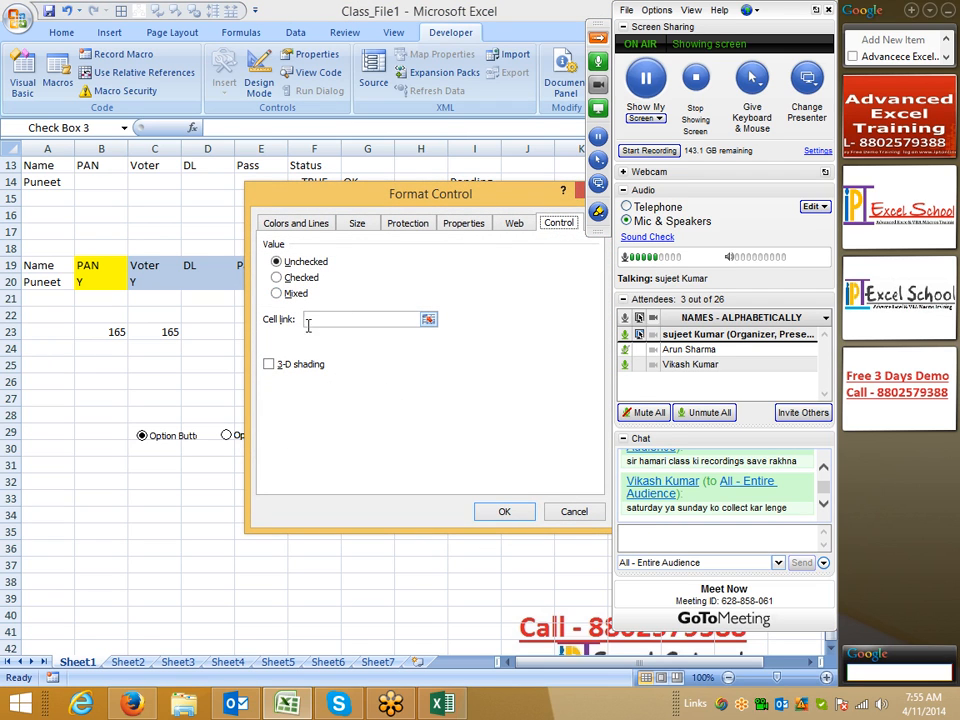
{"action": "left_click", "coordinate": [428, 320]}
{"action": "left_click", "coordinate": [380, 331]}
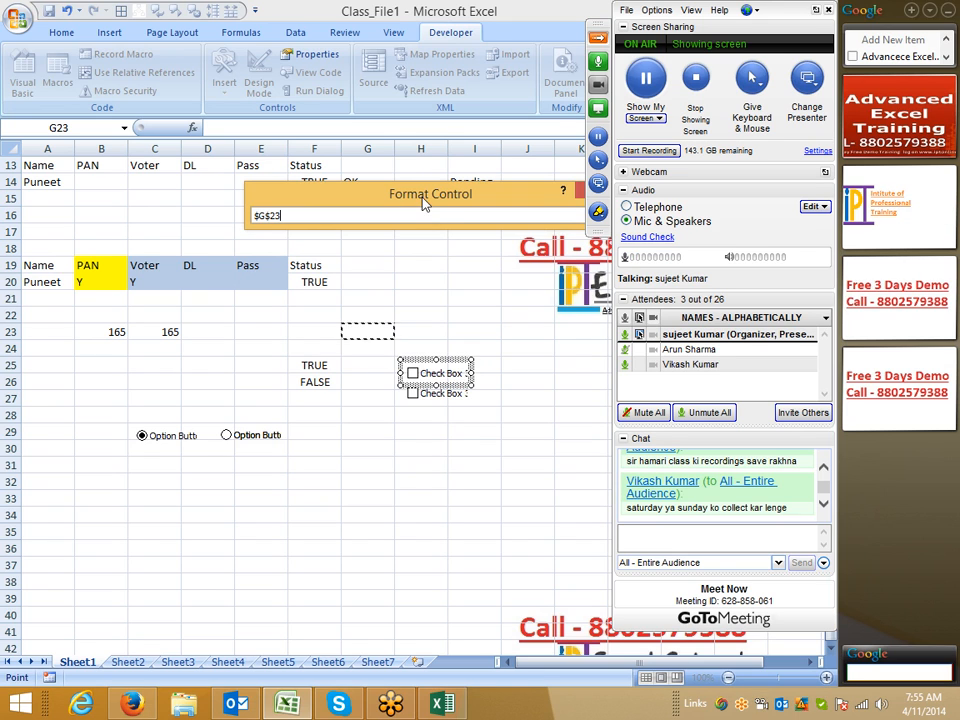
{"action": "left_click_drag", "start_coordinate": [549, 202], "coordinate": [509, 200]}
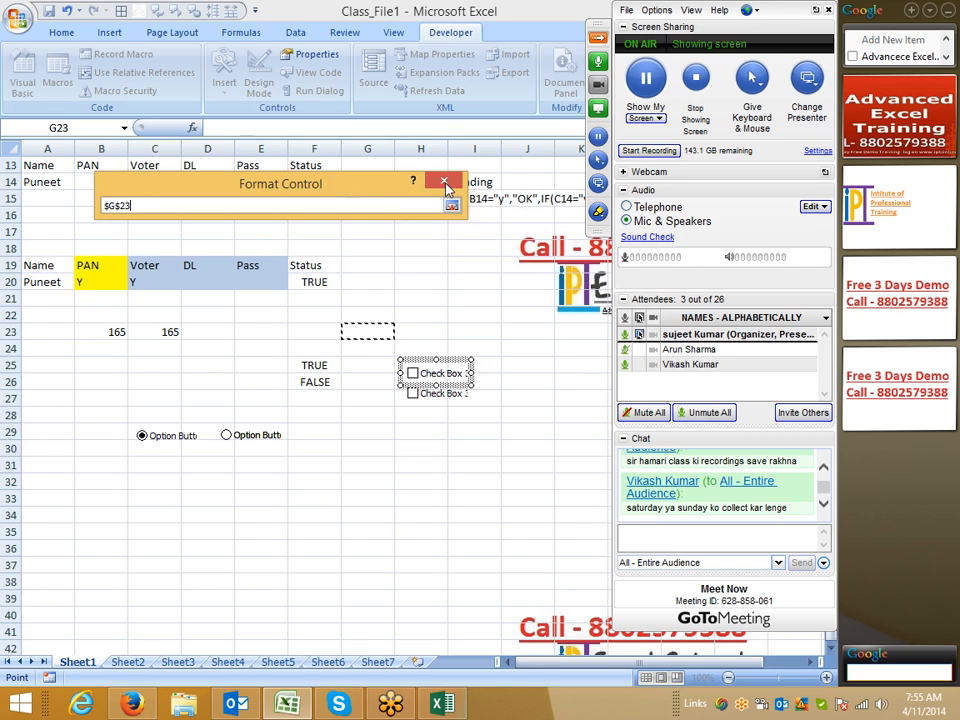
{"action": "left_click", "coordinate": [451, 205]}
{"action": "left_click", "coordinate": [354, 501]}
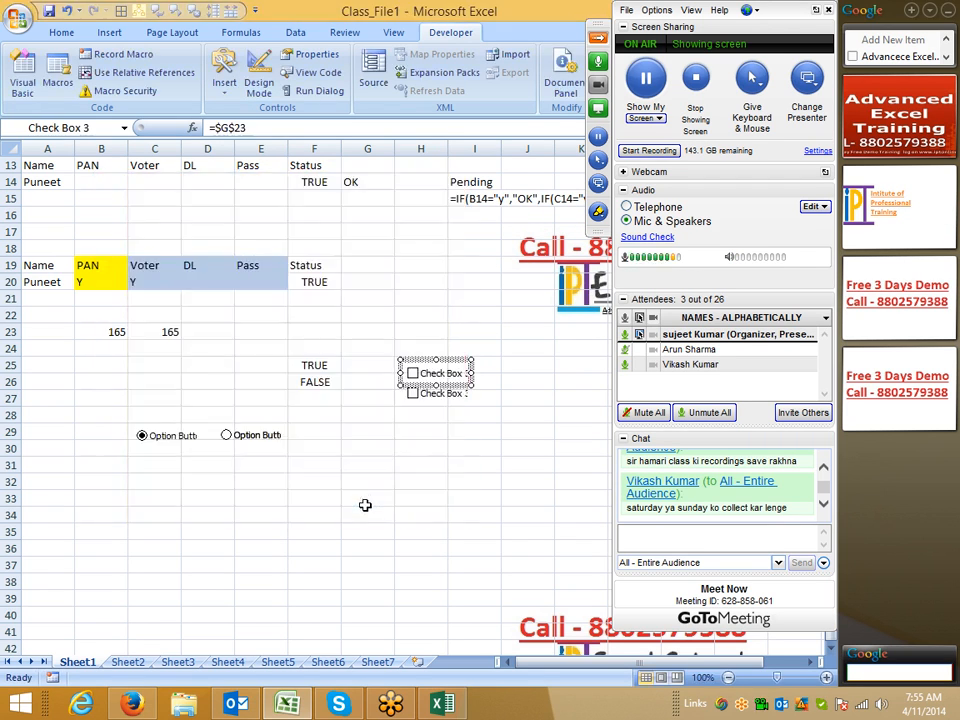
{"action": "left_click", "coordinate": [414, 484]}
Link the lower check box to cell $G$23 in its control format settings, and toggle it on and off to test the link.
{"action": "right_click", "coordinate": [422, 396]}
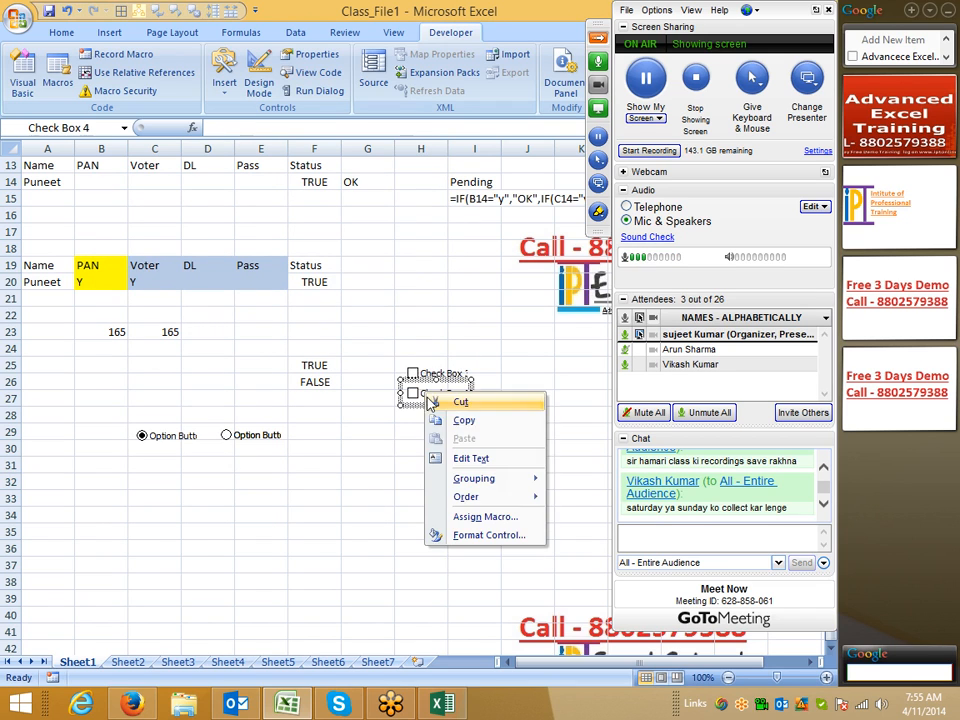
{"action": "left_click", "coordinate": [484, 535]}
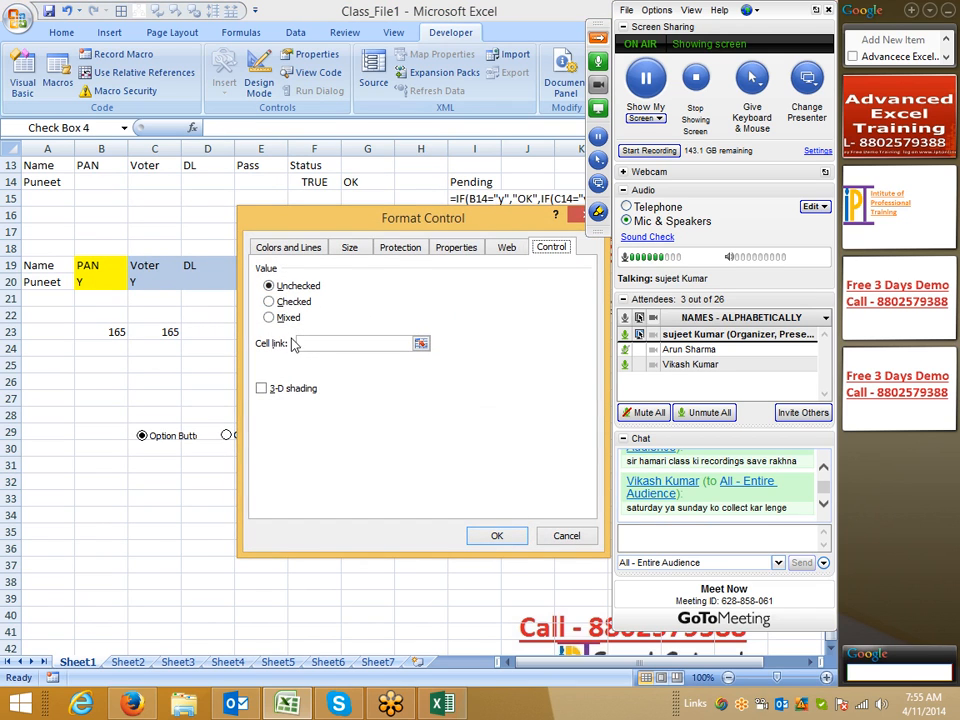
{"action": "left_click", "coordinate": [421, 343]}
{"action": "left_click", "coordinate": [378, 332]}
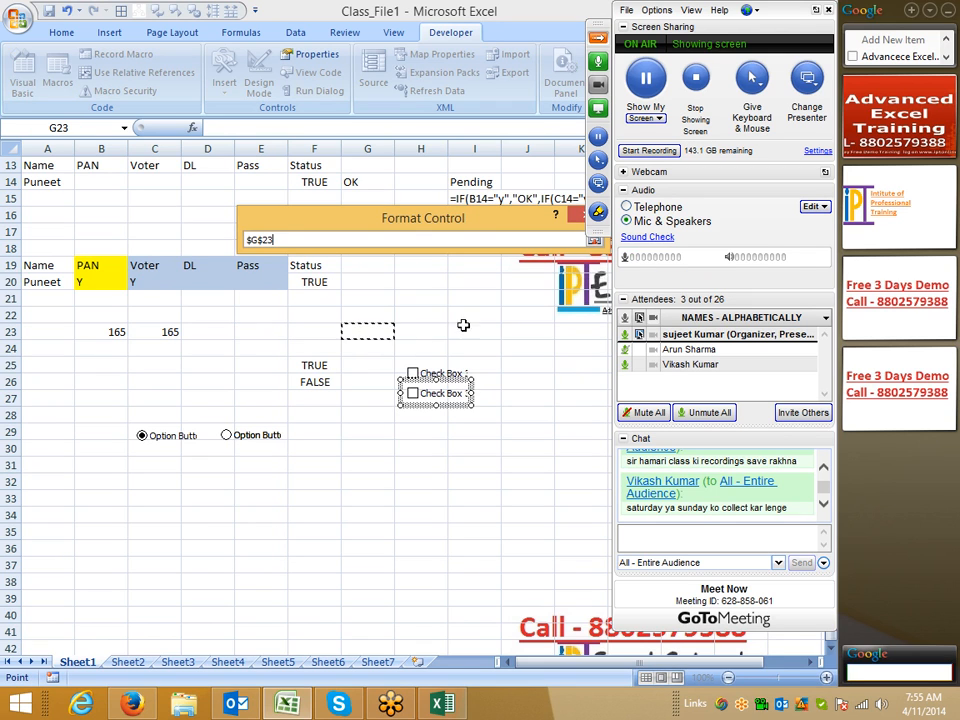
{"action": "left_click_drag", "start_coordinate": [473, 219], "coordinate": [362, 215]}
{"action": "left_click", "coordinate": [483, 237]}
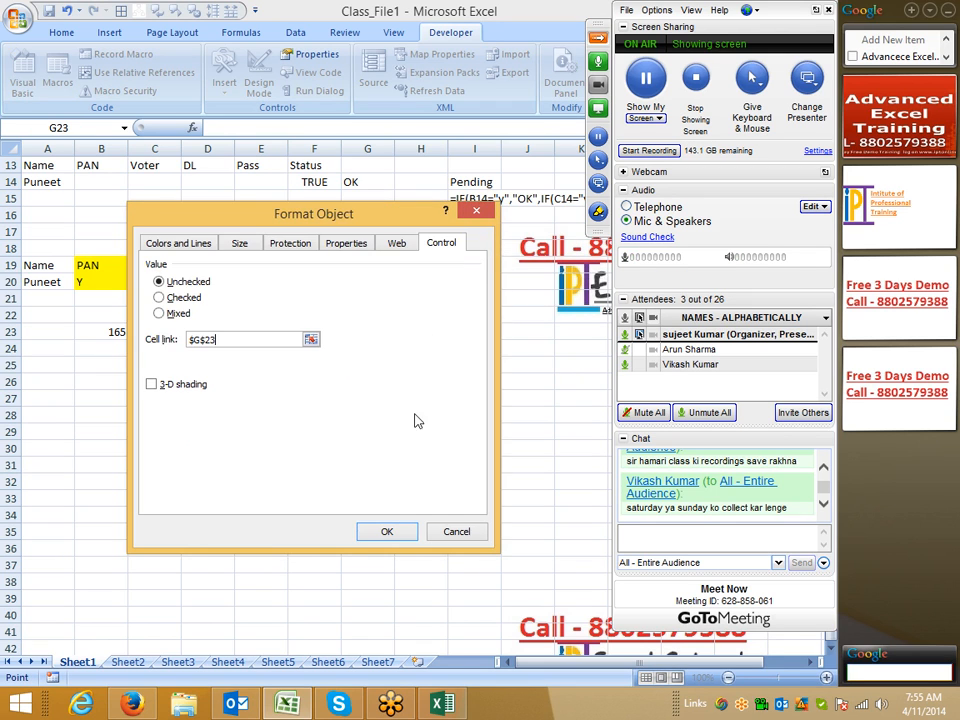
{"action": "left_click", "coordinate": [381, 529]}
{"action": "left_click", "coordinate": [433, 531]}
{"action": "left_click", "coordinate": [422, 392]}
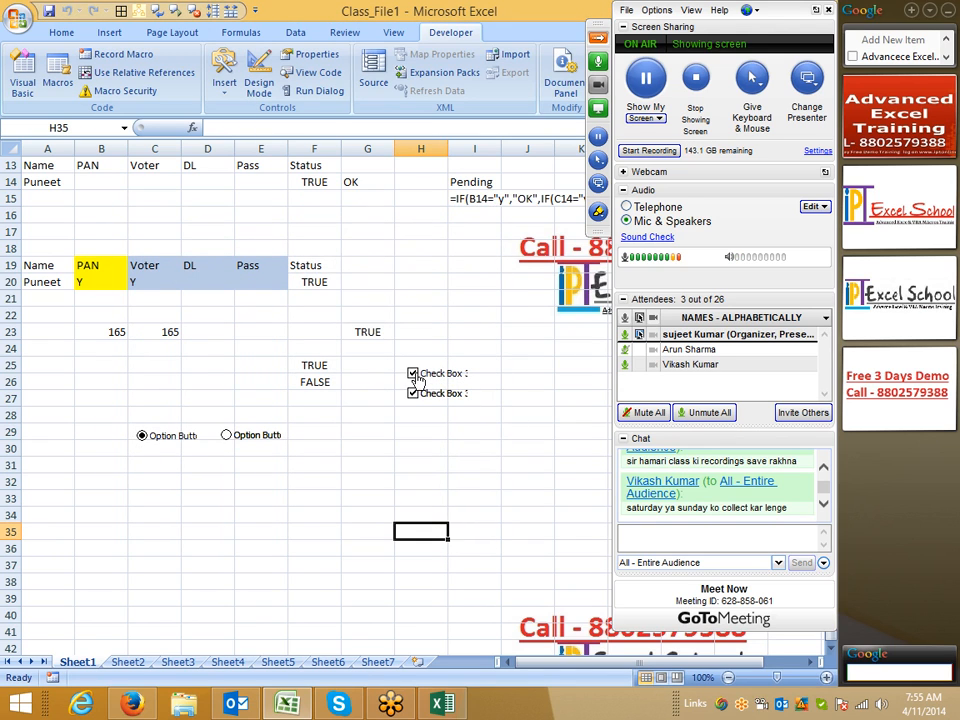
{"action": "left_click", "coordinate": [413, 396]}
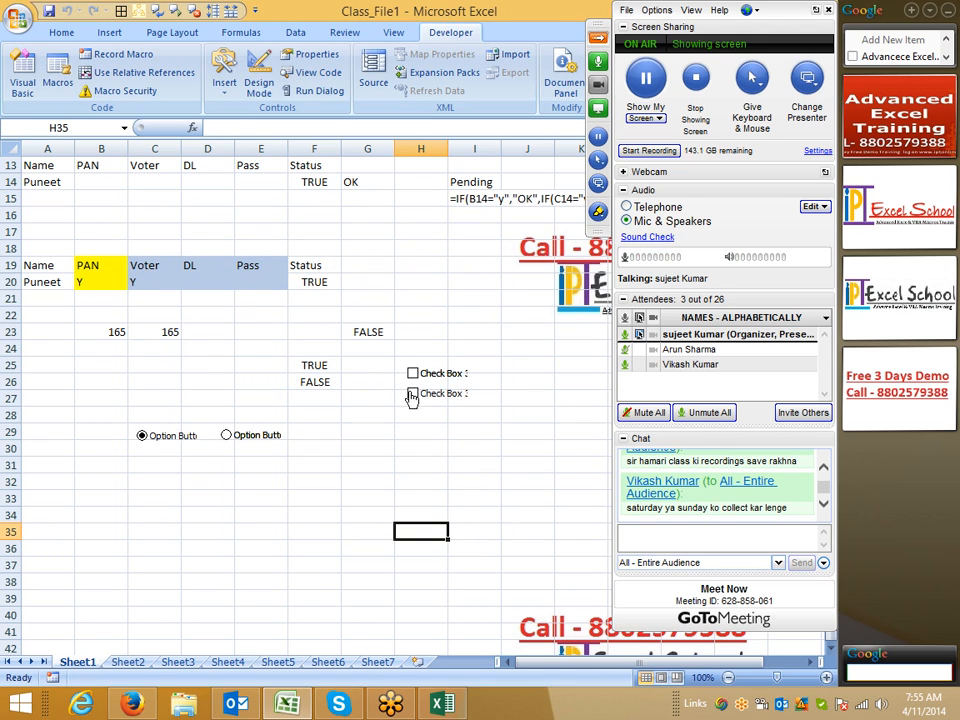
Change the lower check box's cell link to $H$23 in its control format settings.
{"action": "right_click", "coordinate": [414, 396]}
{"action": "left_click", "coordinate": [481, 540]}
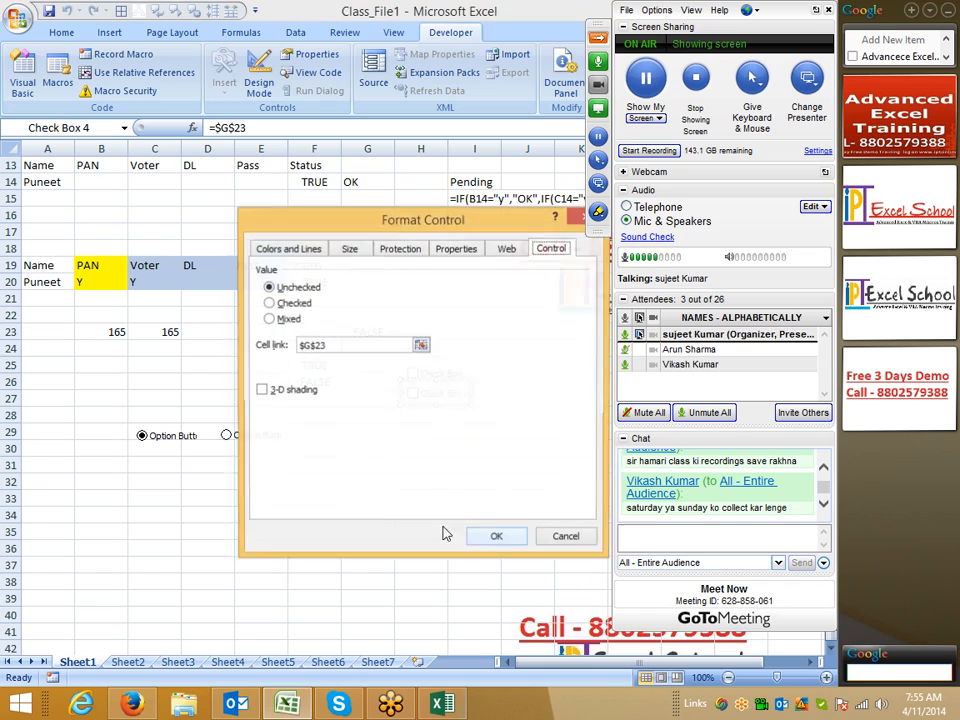
{"action": "left_click", "coordinate": [371, 347]}
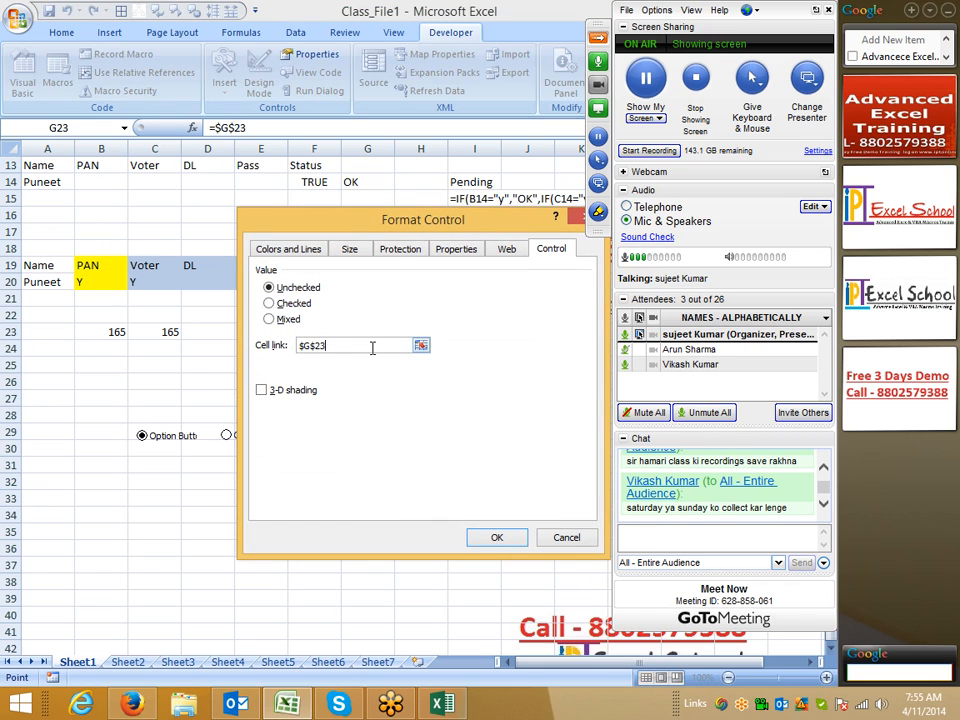
{"action": "left_click", "coordinate": [311, 345]}
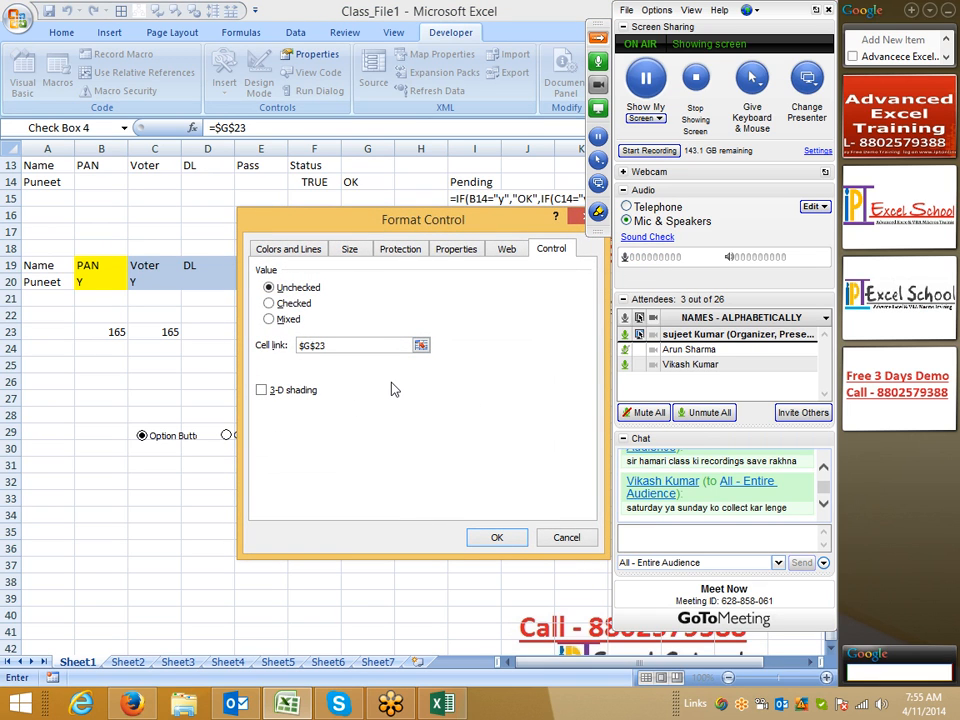
{"action": "key", "text": "BackSpace"}
{"action": "type", "text": "h"}
{"action": "left_click", "coordinate": [497, 537]}
{"action": "left_click", "coordinate": [471, 514]}
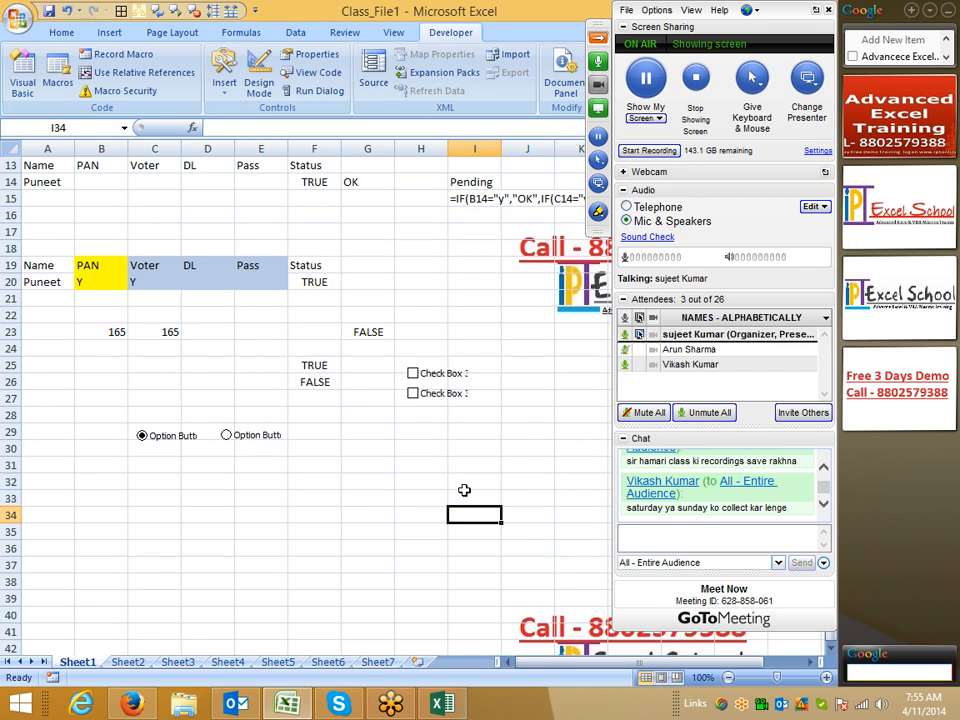
Tick both check boxes to test their linked cells G23 and H23, and clear both again.
{"action": "left_click", "coordinate": [412, 373]}
{"action": "left_click", "coordinate": [413, 394]}
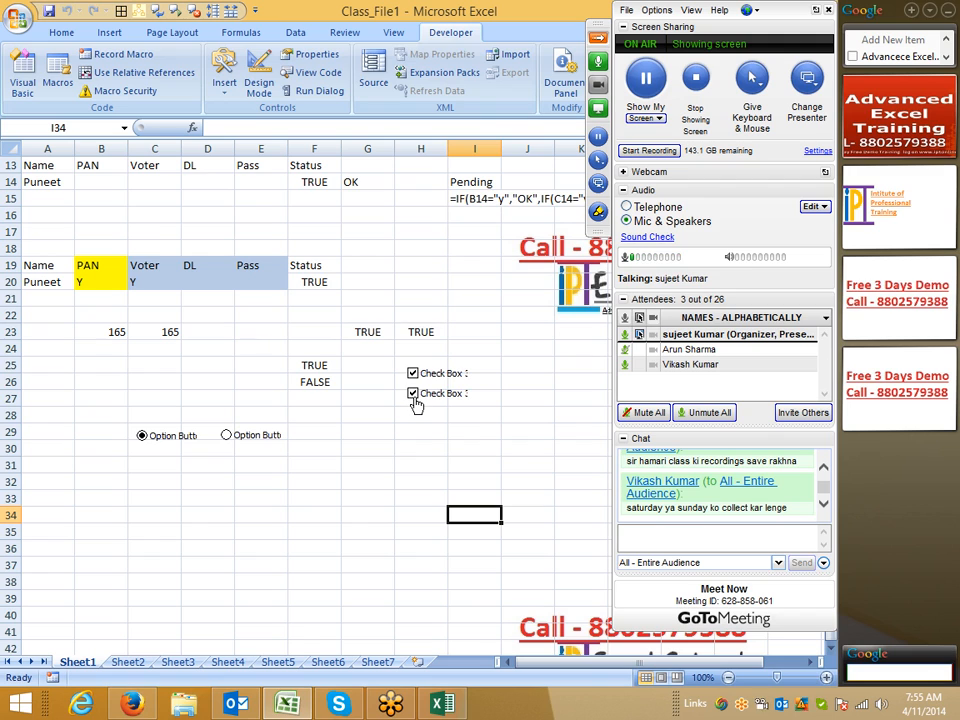
{"action": "left_click_drag", "start_coordinate": [358, 331], "coordinate": [429, 331]}
{"action": "left_click", "coordinate": [487, 333]}
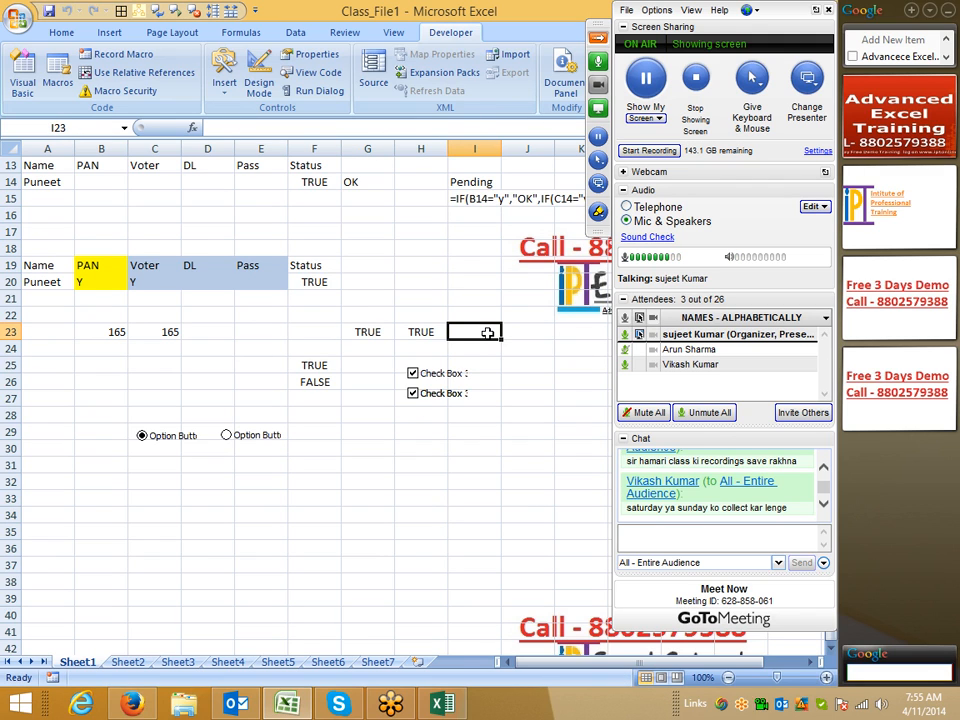
{"action": "left_click", "coordinate": [413, 395]}
{"action": "left_click", "coordinate": [412, 374]}
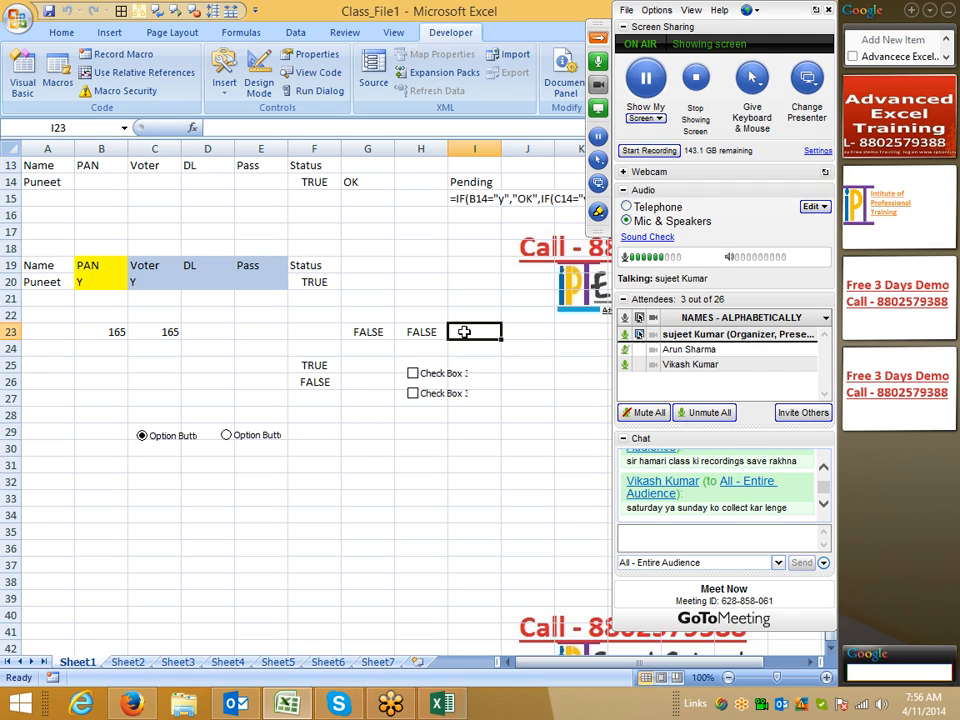
Cycle the check boxes through upper only, lower only and both ticked to demonstrate the linked TRUE/FALSE combinations, ending with both cleared.
{"action": "left_click", "coordinate": [412, 373]}
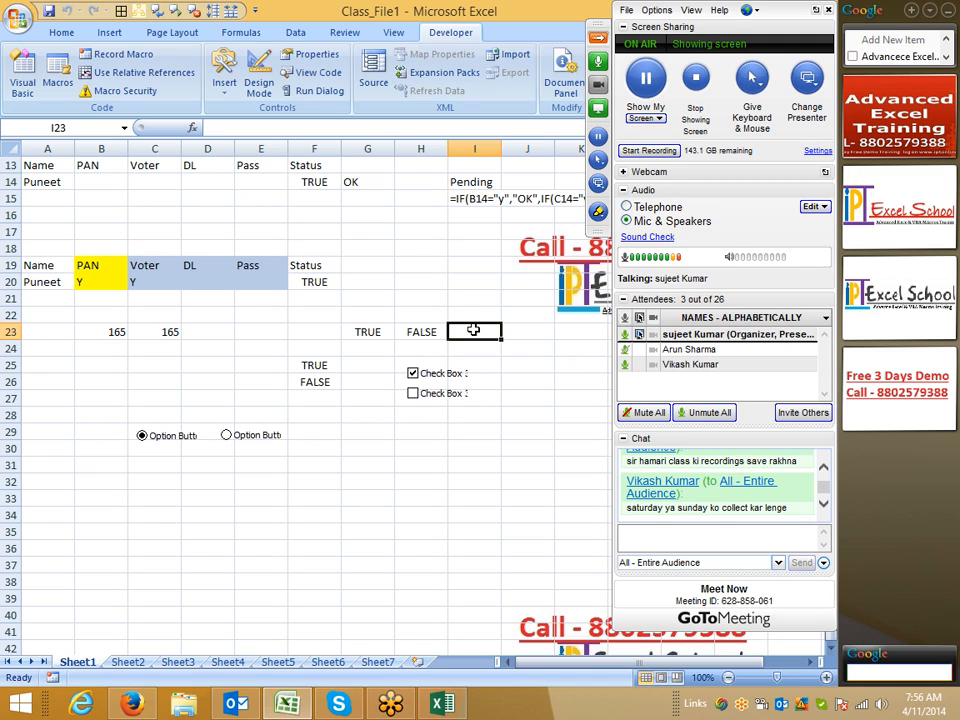
{"action": "left_click", "coordinate": [413, 374]}
{"action": "left_click", "coordinate": [413, 394]}
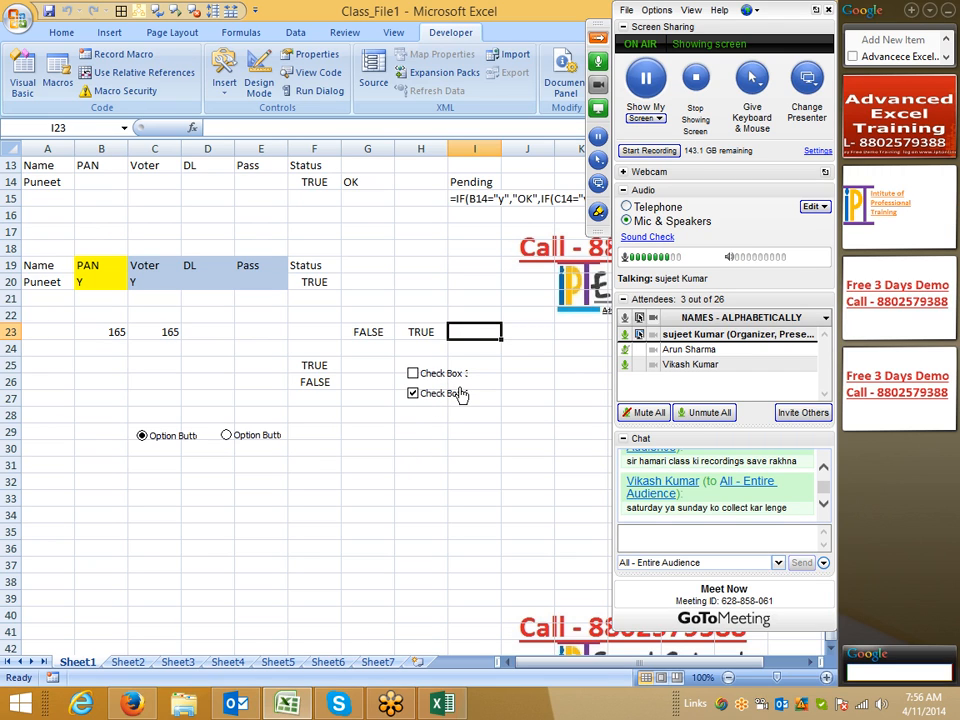
{"action": "left_click", "coordinate": [415, 374]}
{"action": "left_click", "coordinate": [417, 394]}
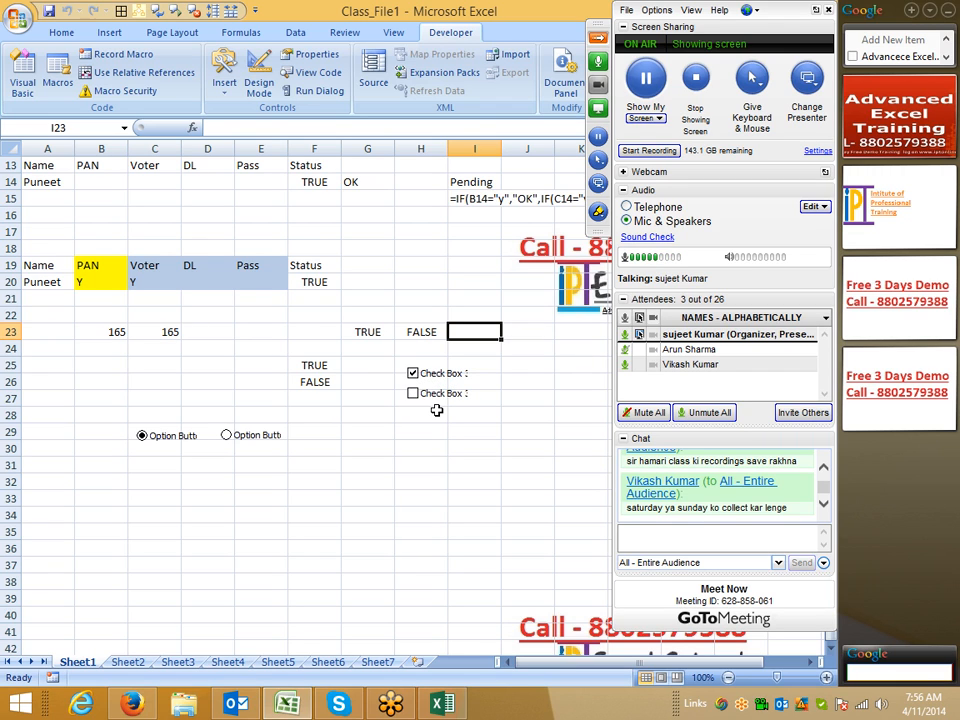
{"action": "left_click", "coordinate": [414, 395]}
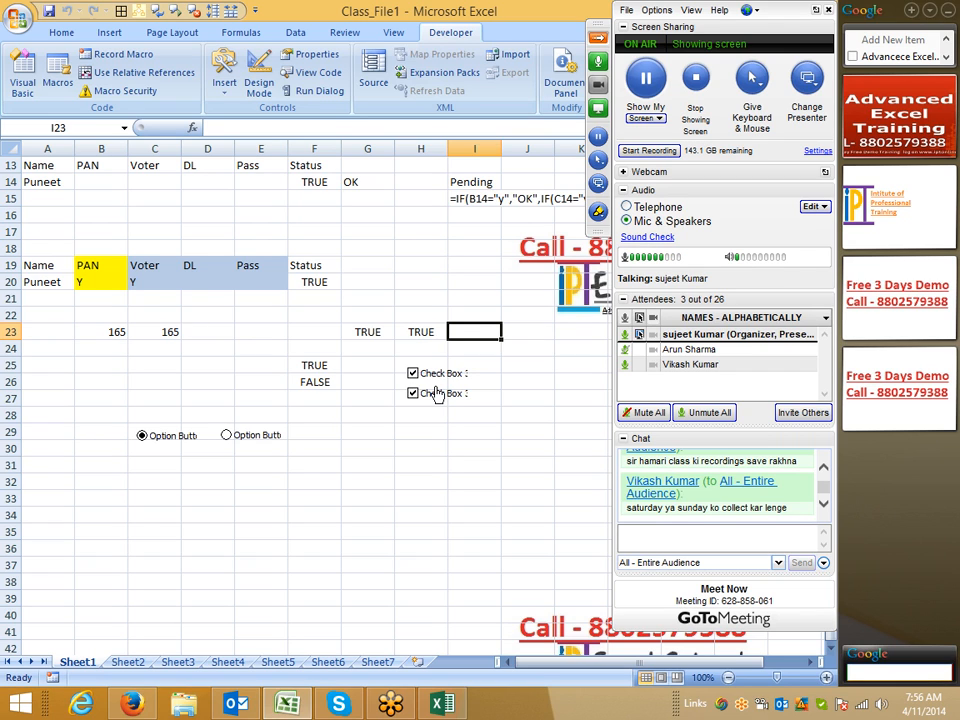
{"action": "left_click", "coordinate": [413, 373]}
{"action": "left_click", "coordinate": [414, 394]}
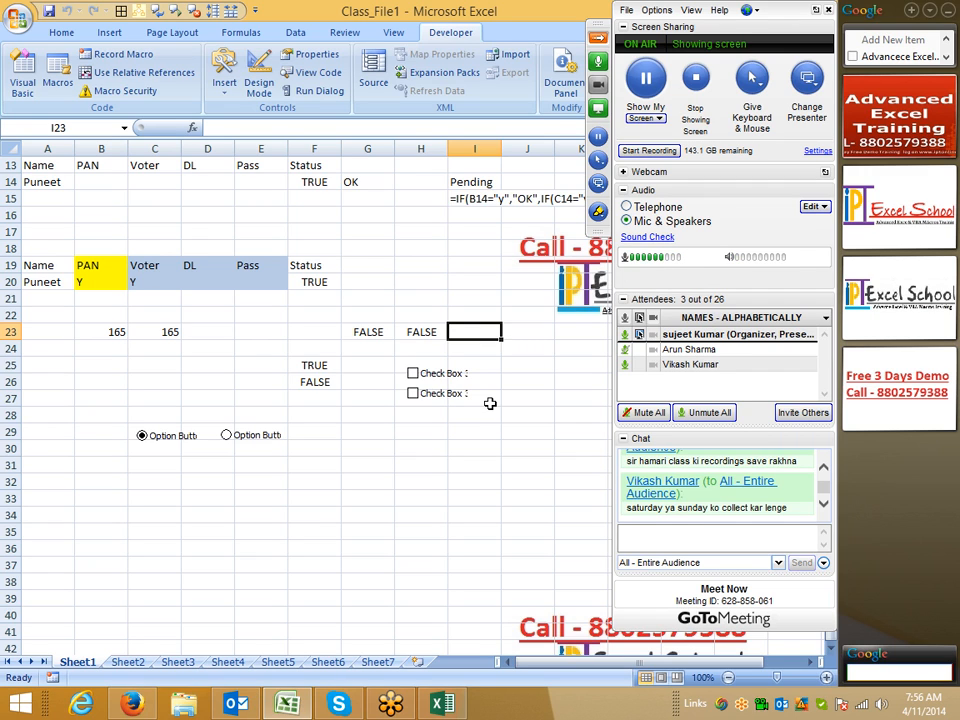
{"action": "left_click", "coordinate": [432, 445]}
{"action": "left_click", "coordinate": [494, 362]}
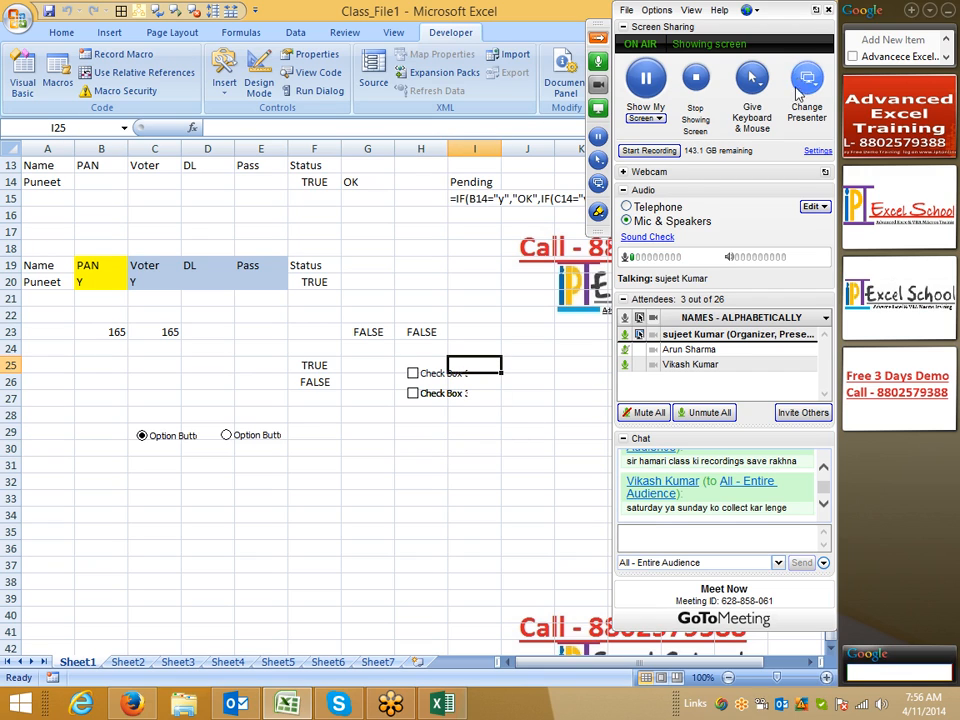